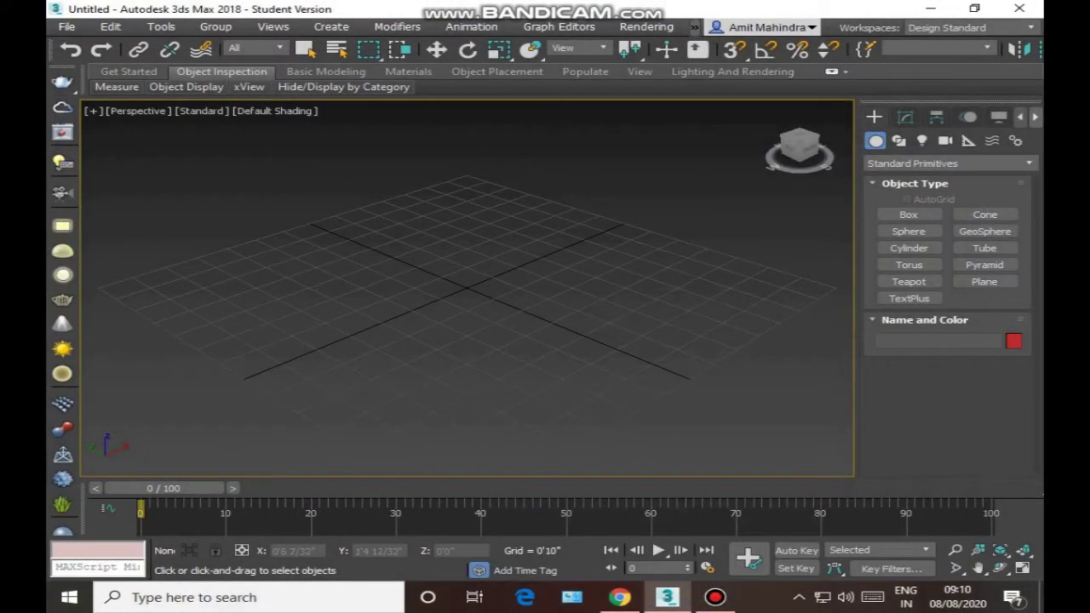
Examine the empty grid in the Perspective viewport by zooming in and out and panning across it.
scroll(372, 261, "down", 5)
scroll(398, 313, "up", 5)
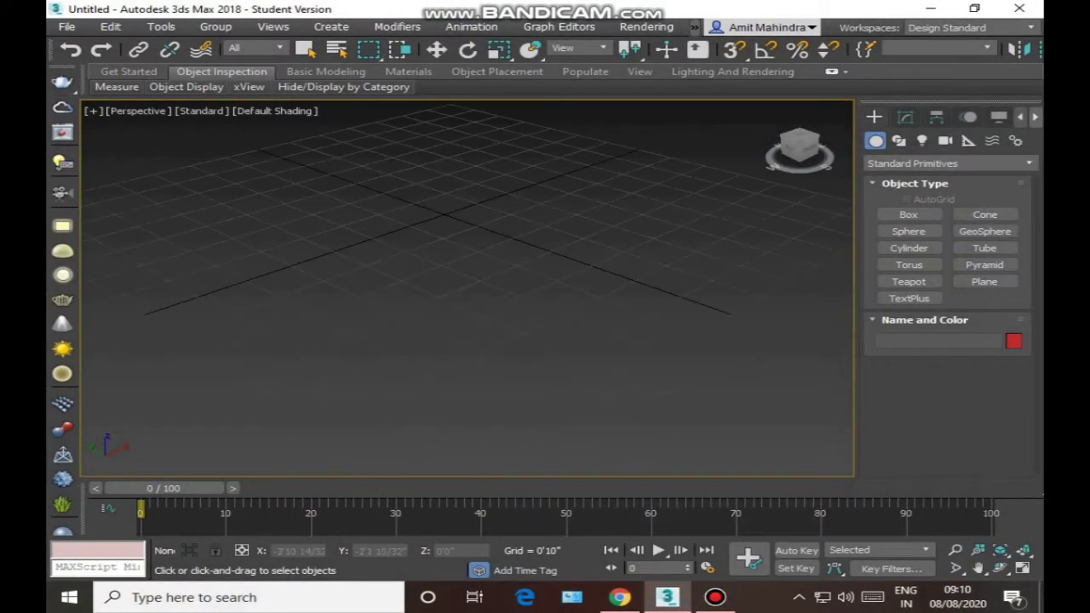
middle_click_drag(398, 313, 490, 371)
scroll(487, 341, "down", 4)
middle_click_drag(580, 298, 491, 308)
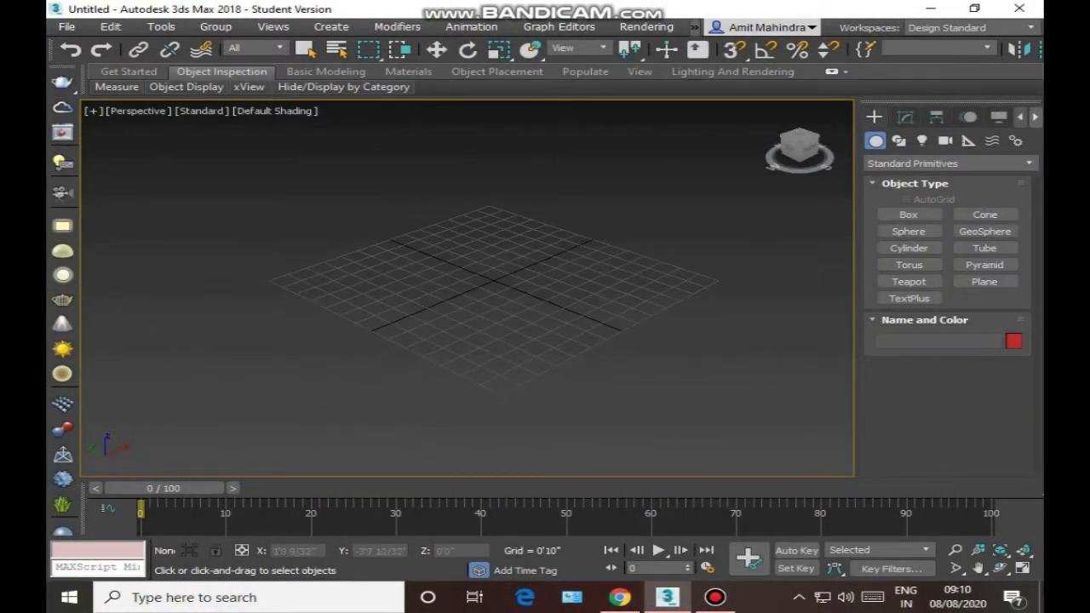
scroll(384, 435, "up", 5)
scroll(550, 278, "down", 4)
middle_click_drag(549, 278, 575, 207)
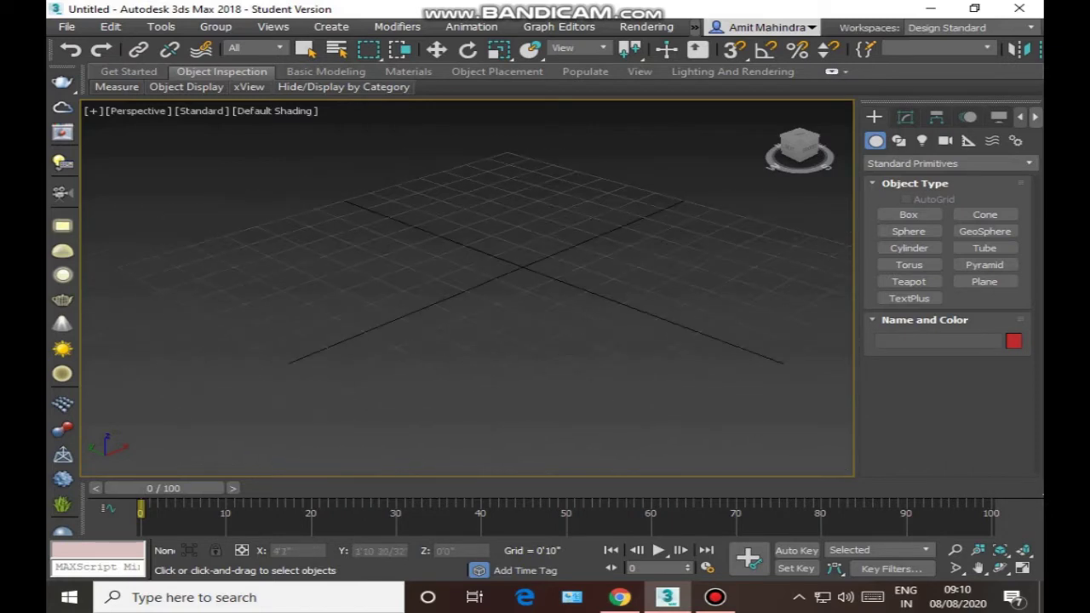
mouse_move(553, 270)
middle_mouse_down()
mouse_move(524, 264)
mouse_move(537, 264)
middle_mouse_up()
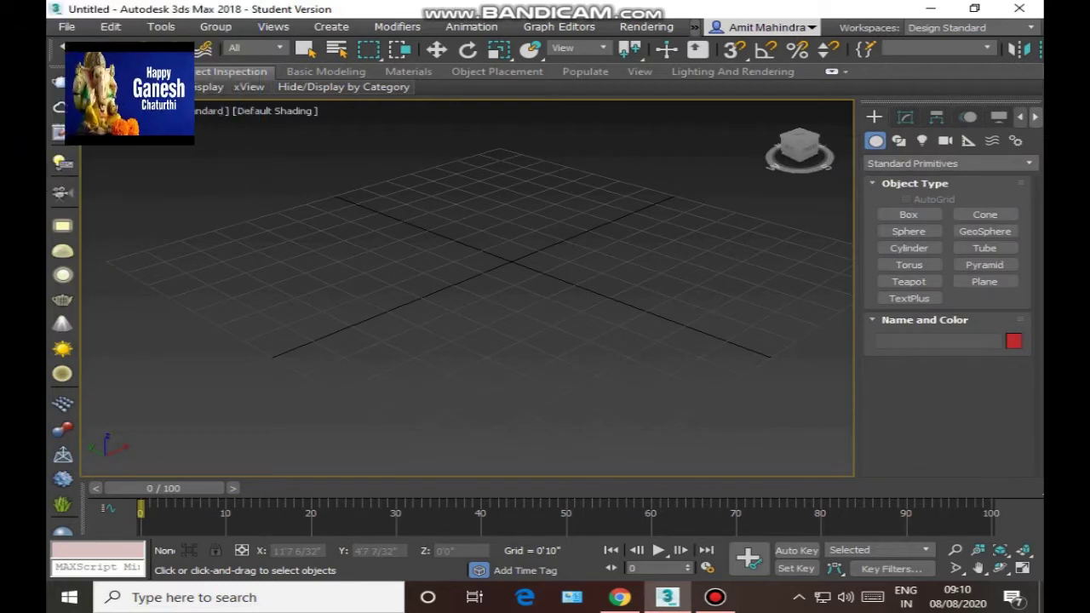
middle_click_drag(447, 298, 447, 326)
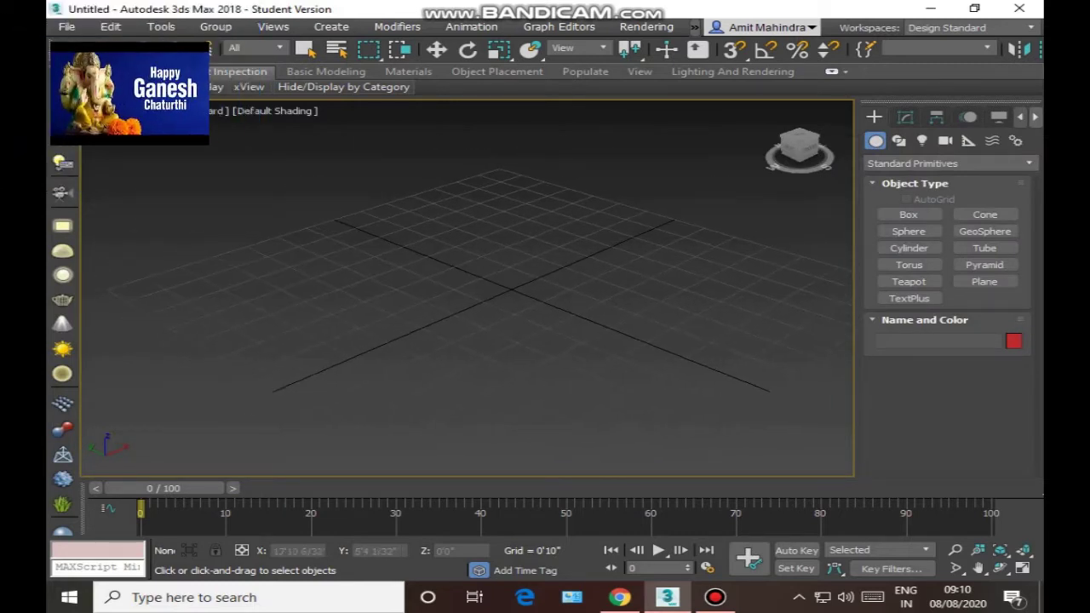
Return the Perspective viewport to its home view and orbit around the grid.
left_click(771, 108)
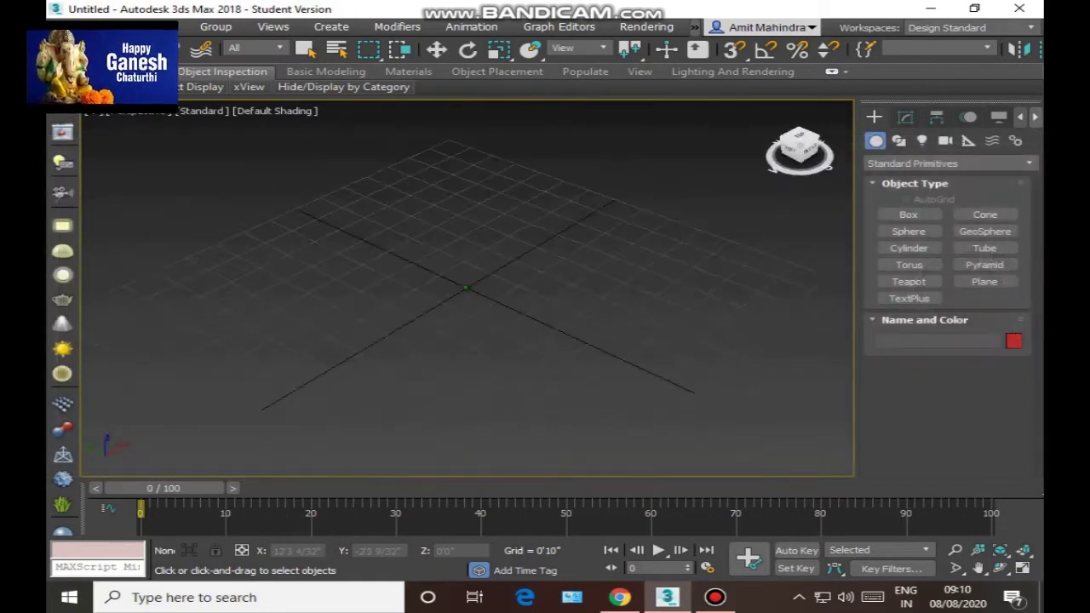
left_click_drag(800, 148, 789, 122)
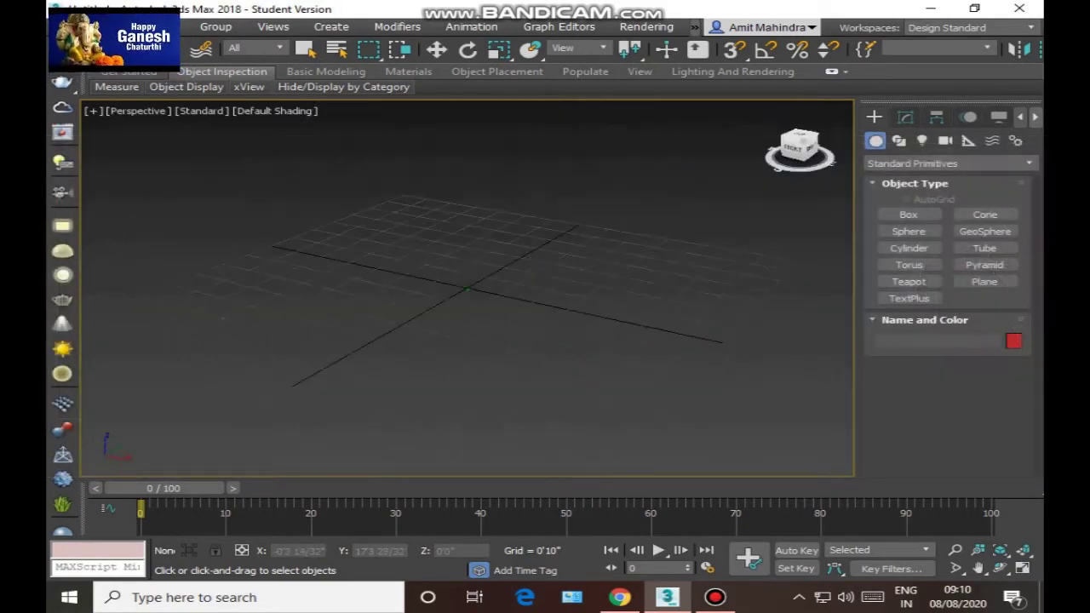
left_click_drag(803, 142, 772, 157)
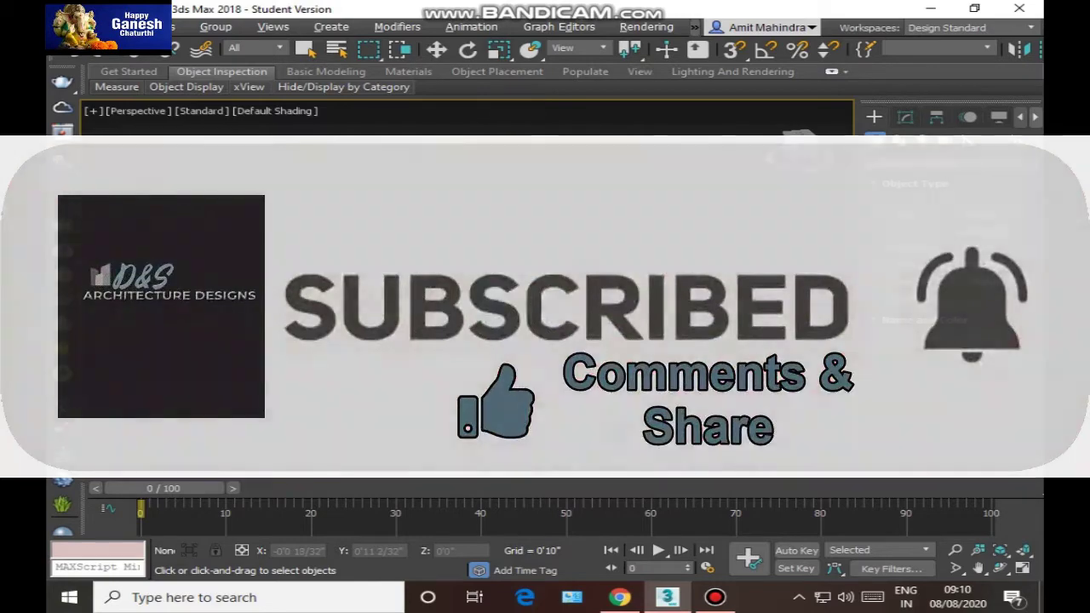
Switch to the four-viewport layout and view the Top viewport maximized before restoring the layout.
key("alt+w")
left_click(303, 217)
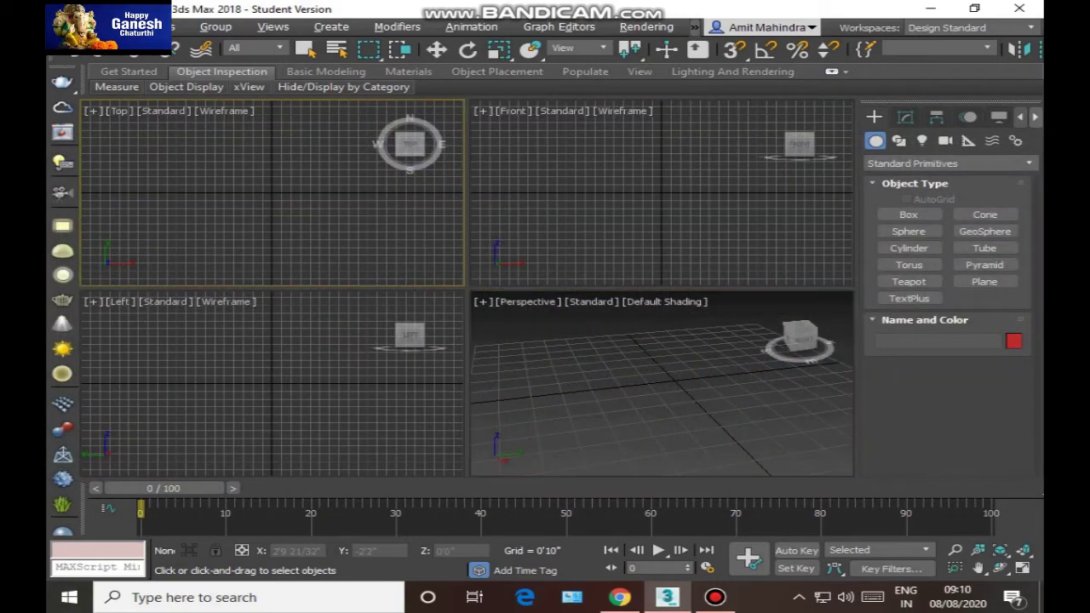
key("alt+w")
key("alt+w")
Activate the Front and Left viewports in turn, and view the Perspective viewport maximized before restoring the layout.
left_click(585, 221)
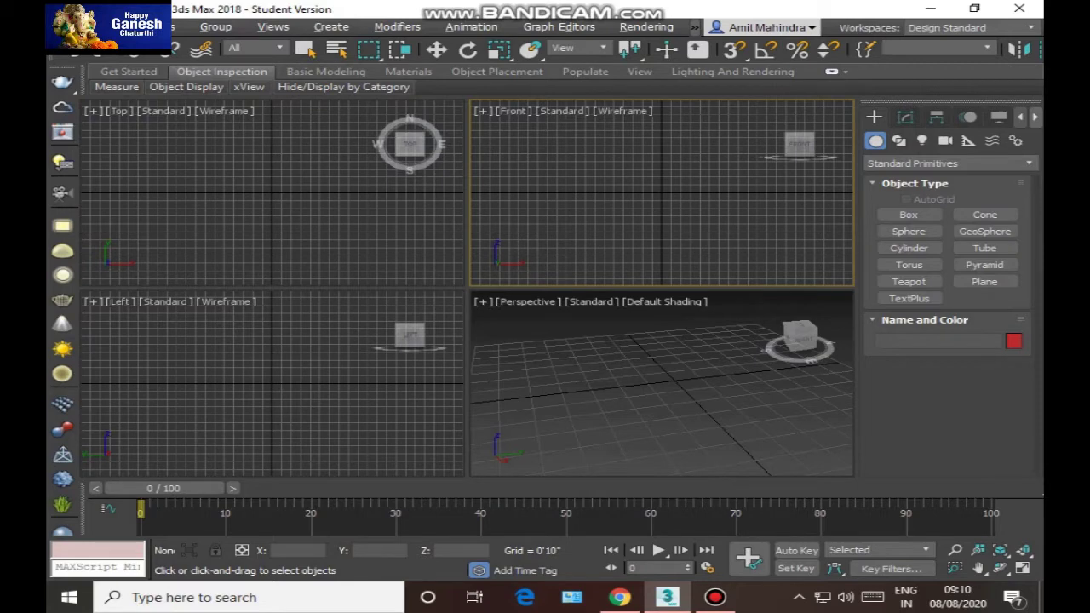
left_click(287, 328)
left_click(596, 383)
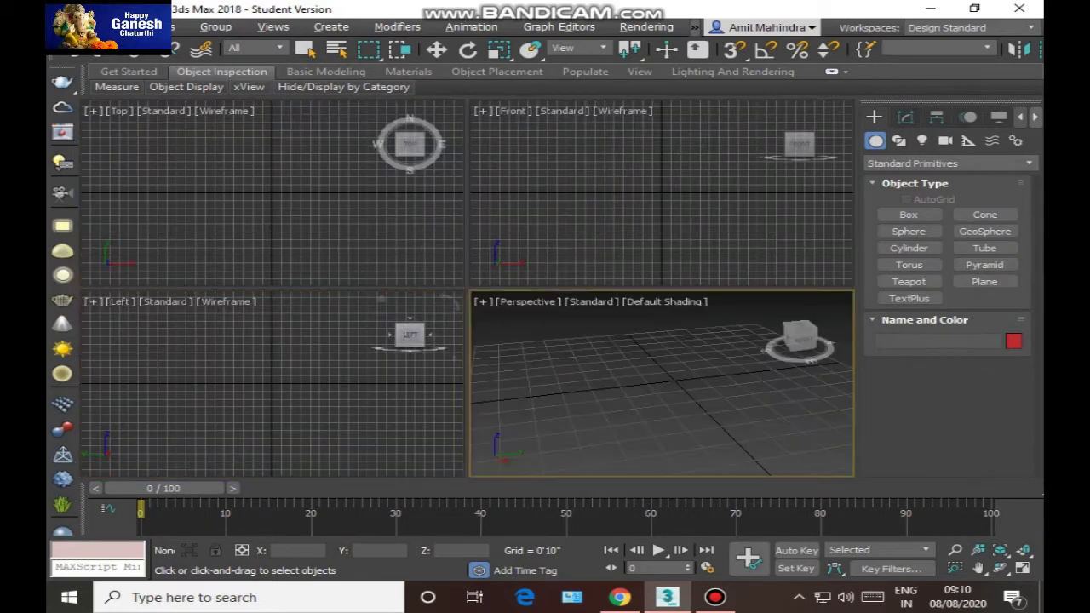
key("alt+w")
key("alt+w")
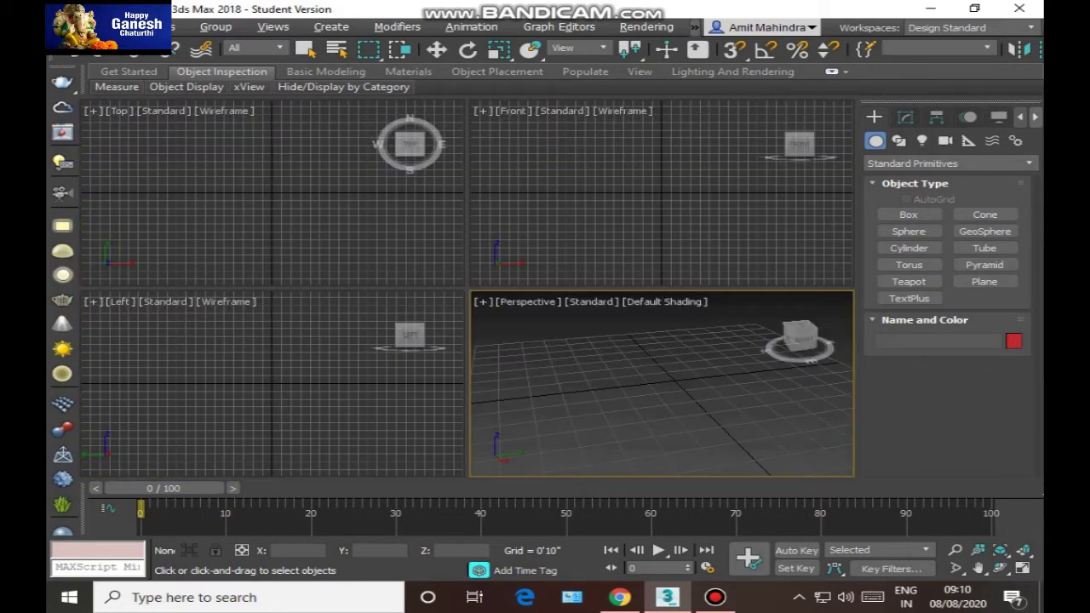
View the Top and Front viewports maximized one after the other, restoring the four-viewport layout each time.
left_click(273, 383)
left_click(272, 192)
key("alt+w")
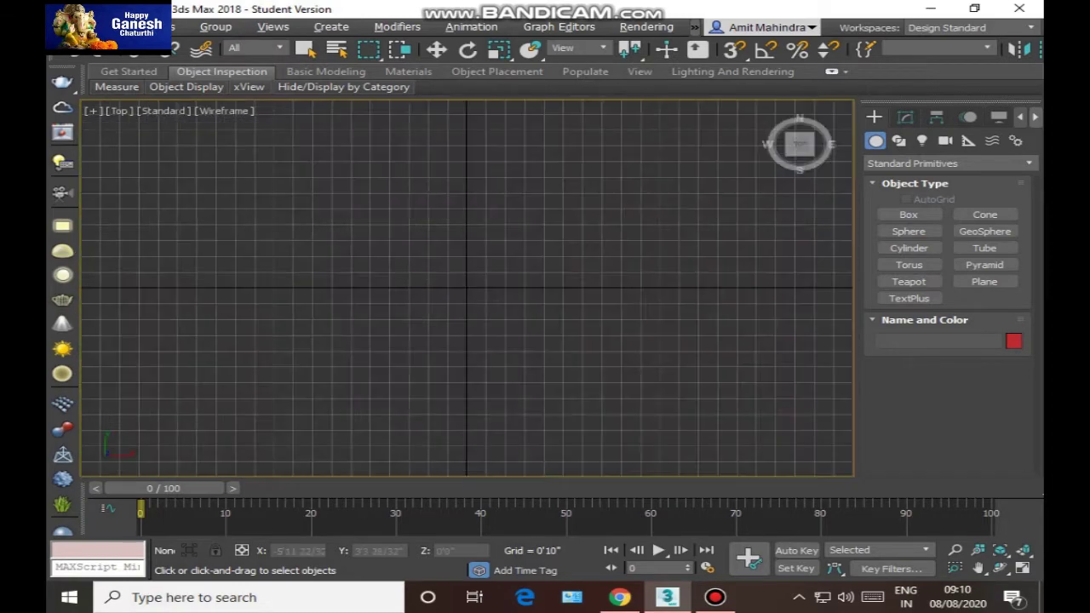
key("alt+w")
left_click(662, 192)
key("alt+w")
key("alt+w")
View the Perspective and Left viewports maximized one after the other, restoring the four-viewport layout each time.
left_click(662, 383)
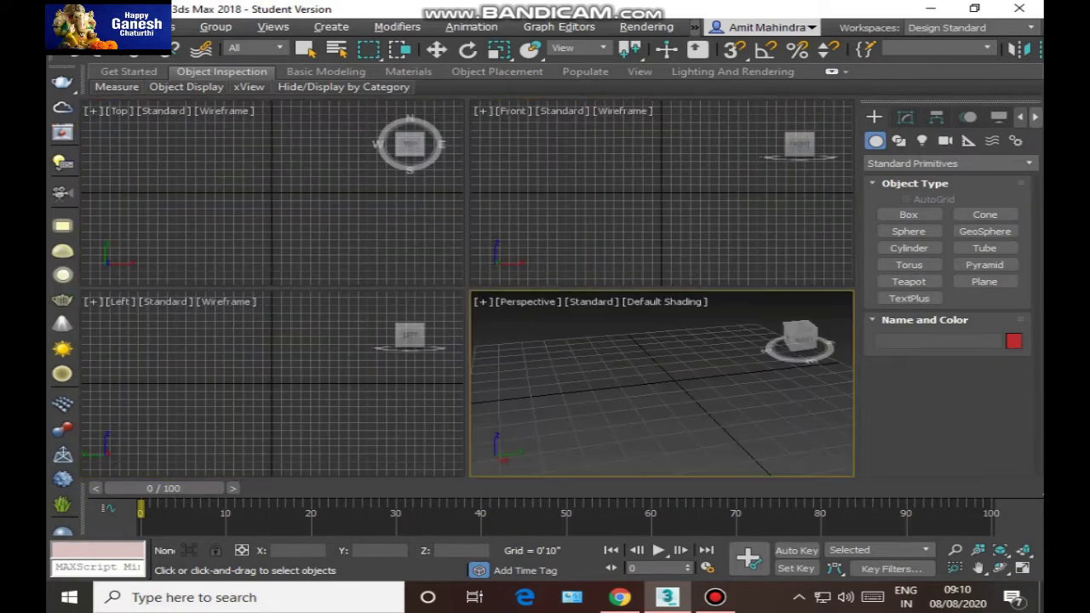
key("alt+w")
key("alt+w")
left_click(273, 383)
key("alt+w")
key("alt+w")
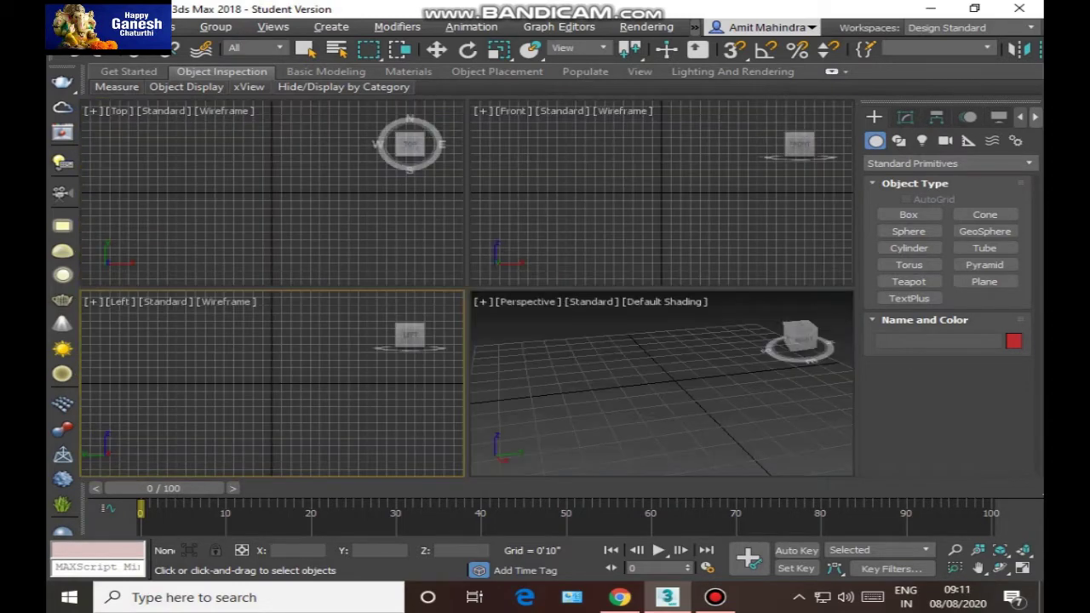
View the Top and Front viewports maximized in turn, and make Top the active viewport in the four-viewport layout.
left_click(272, 193)
key("alt+w")
key("alt+w")
left_click(661, 192)
key("alt+w")
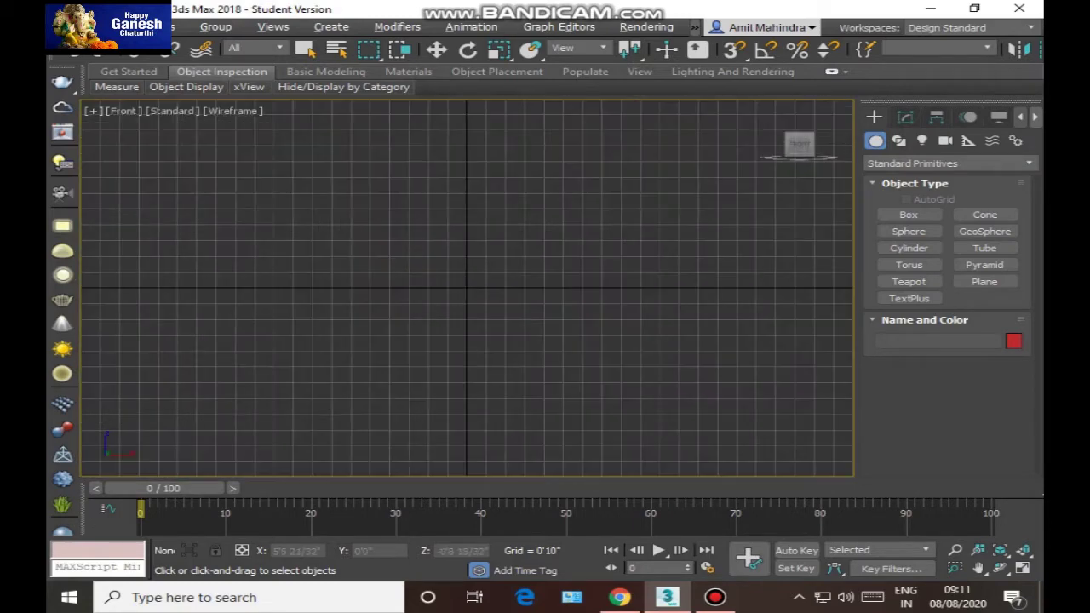
key("alt+w")
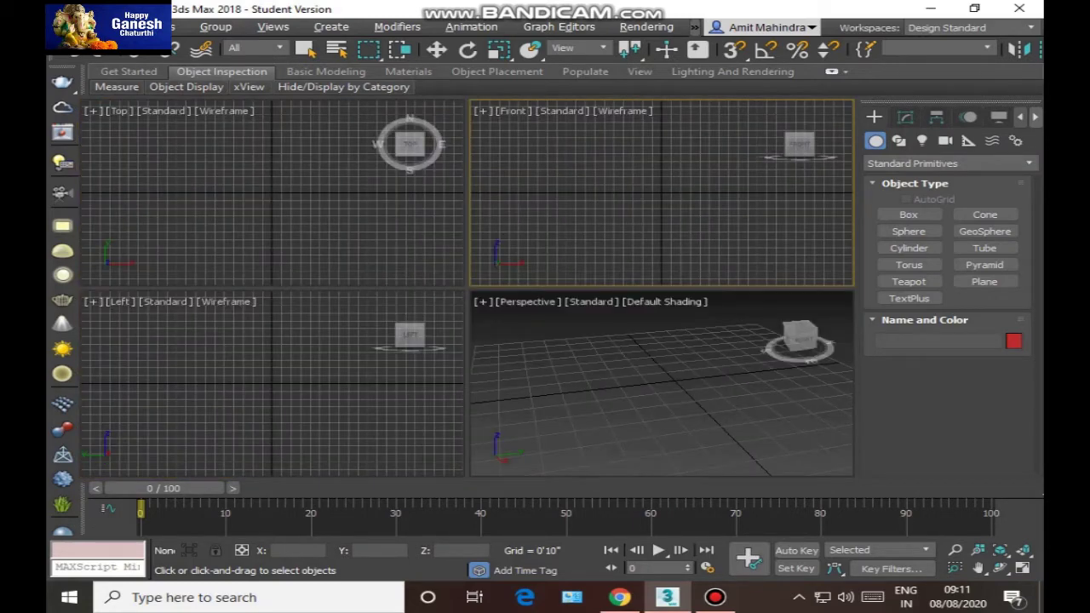
left_click(191, 136)
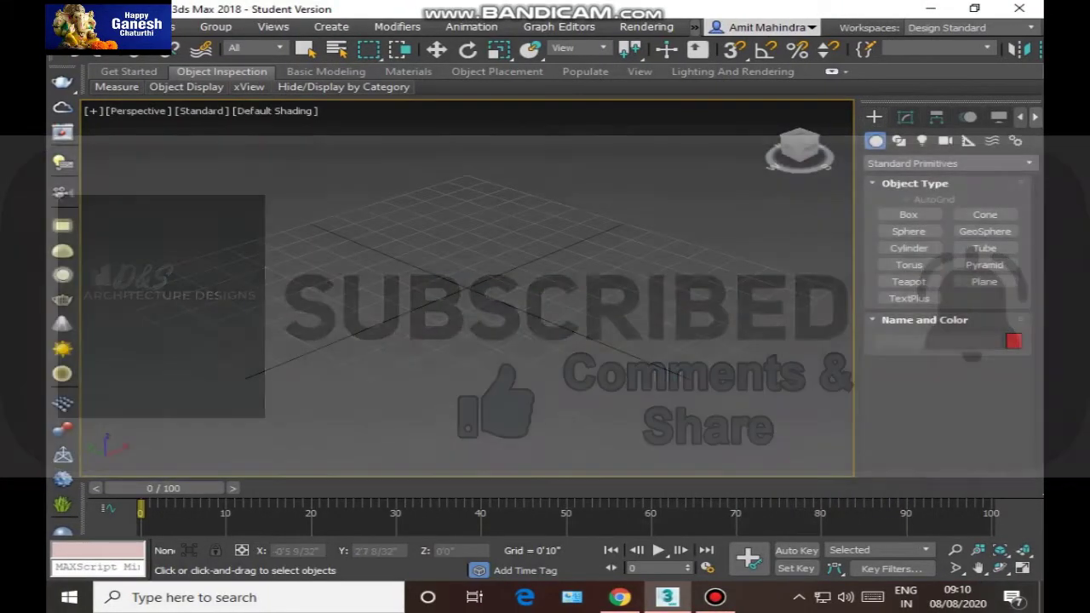
Zoom in and out on the Perspective viewport's grid and pan it toward the middle of the view.
scroll(409, 298, "up", 5)
scroll(510, 366, "down", 5)
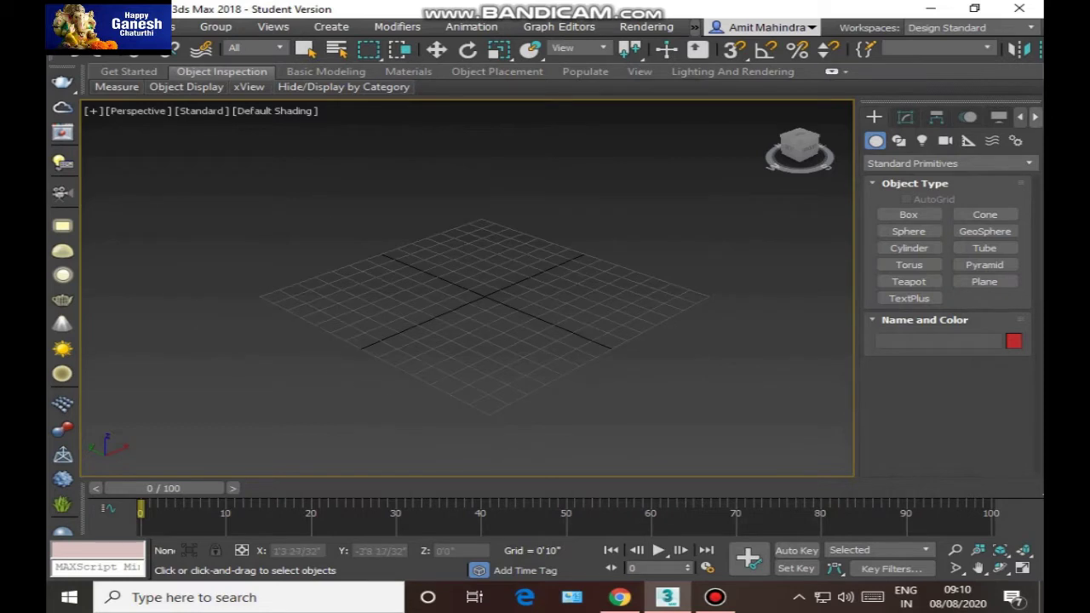
scroll(545, 315, "up", 2)
scroll(409, 272, "up", 3)
scroll(409, 272, "up", 3)
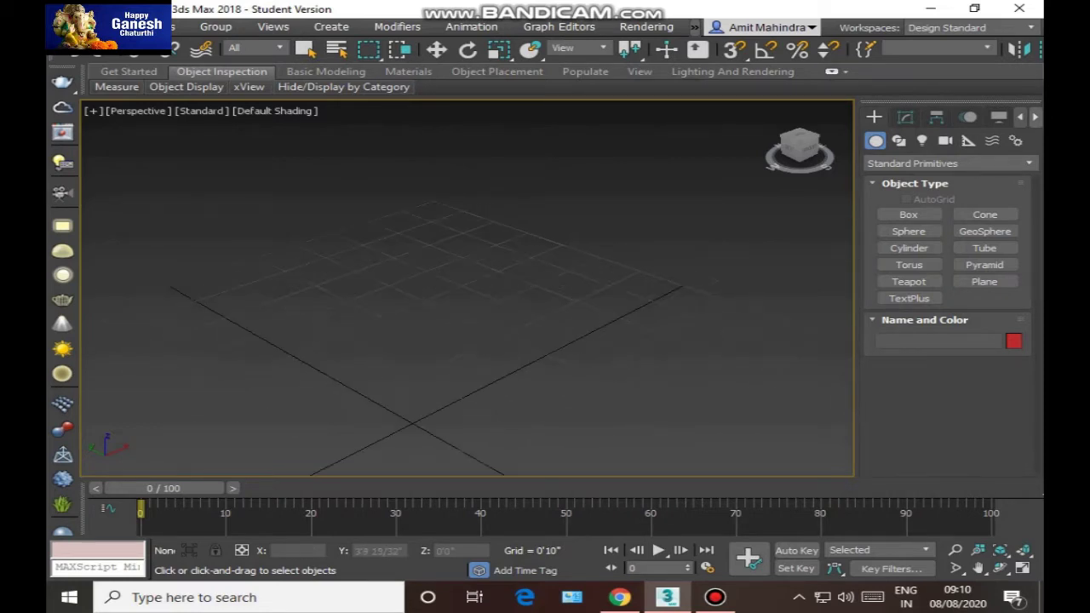
scroll(466, 288, "down", 3)
middle_click_drag(538, 271, 526, 266)
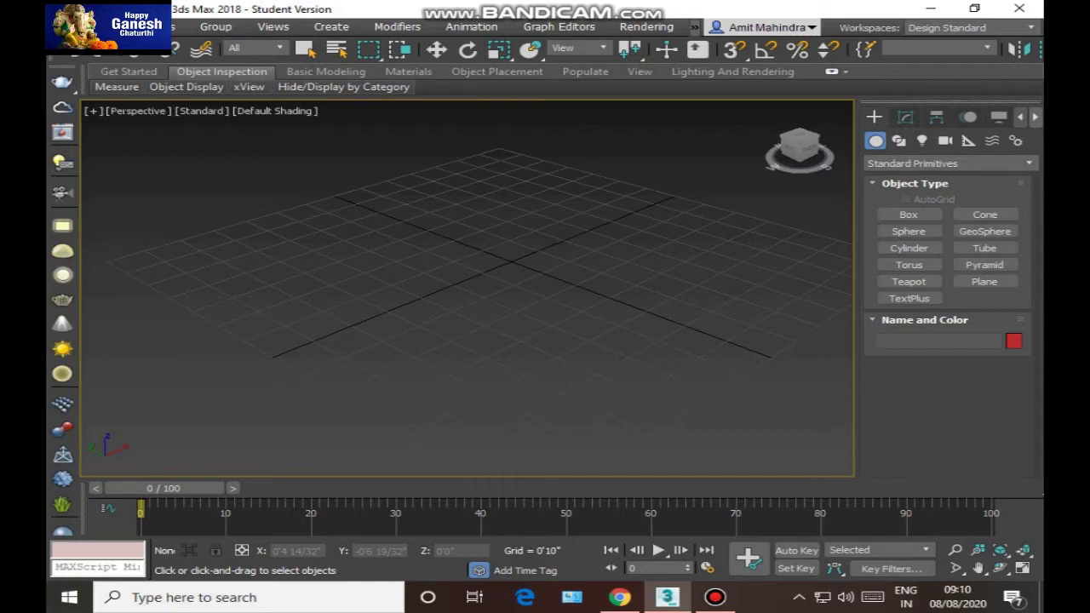
middle_click_drag(412, 285, 413, 314)
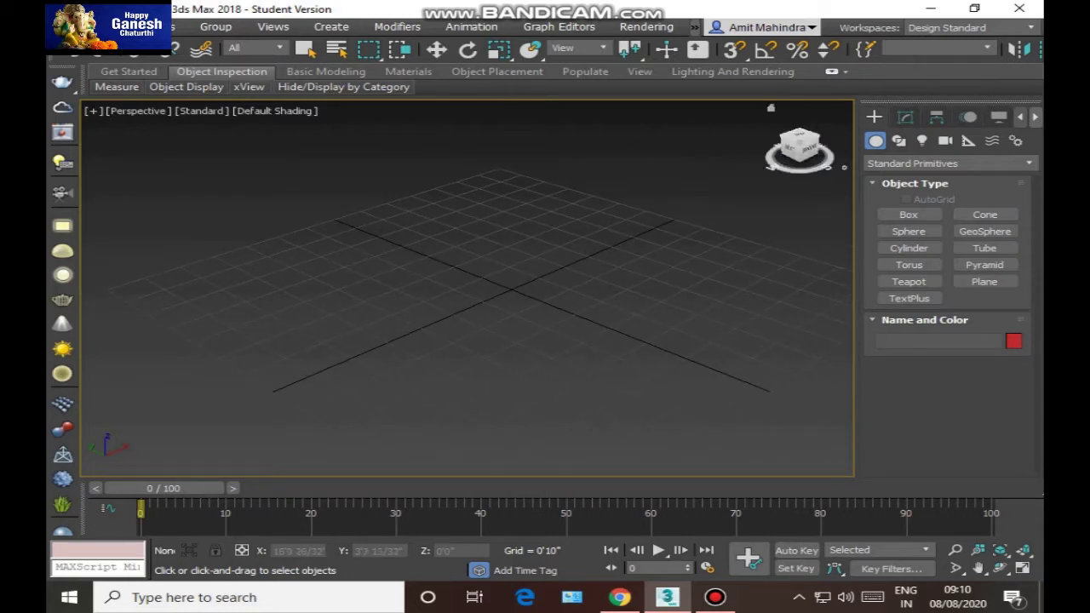
Reset the Perspective viewport to its home view and orbit to see the grid from the right side.
left_click(771, 108)
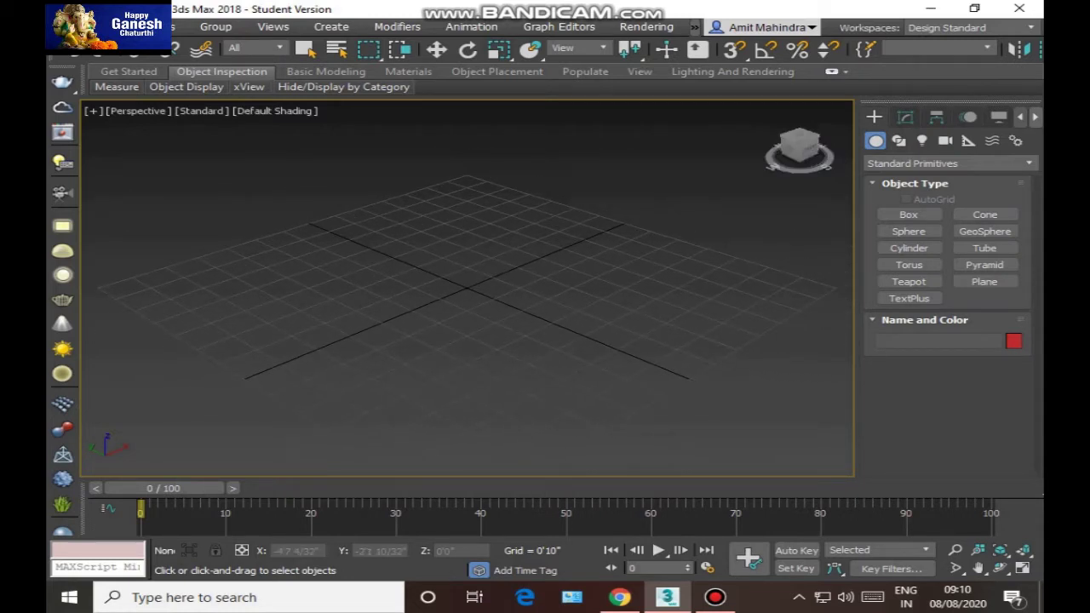
mouse_move(800, 147)
left_mouse_down()
mouse_move(828, 133)
mouse_move(804, 147)
mouse_move(818, 132)
mouse_move(832, 144)
mouse_move(828, 135)
mouse_move(812, 147)
mouse_move(794, 133)
left_mouse_up()
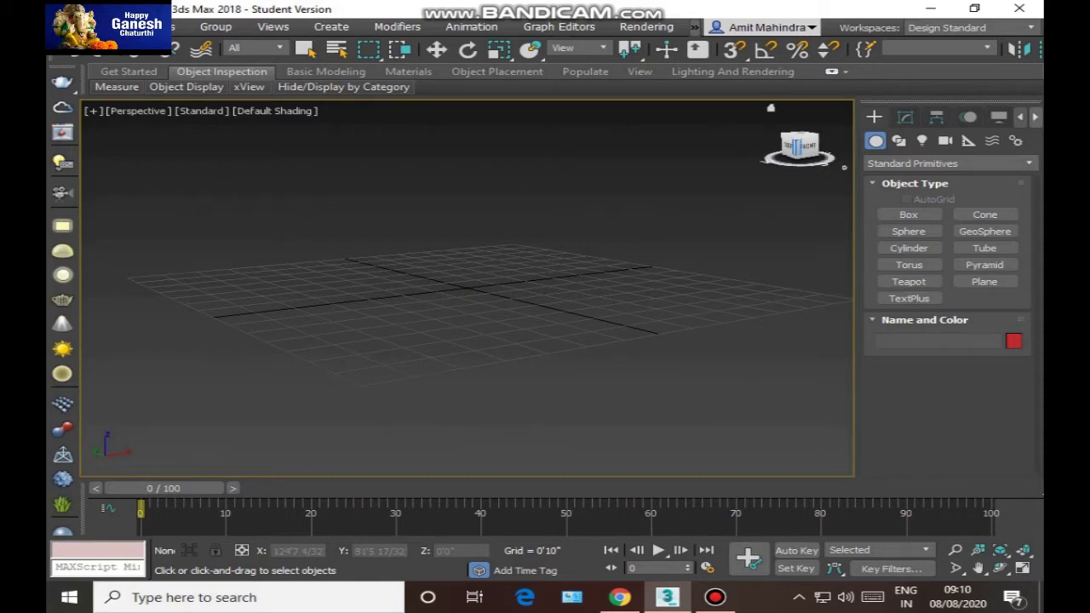
mouse_move(793, 147)
left_mouse_down()
mouse_move(809, 136)
mouse_move(800, 147)
mouse_move(807, 138)
mouse_move(798, 145)
mouse_move(795, 133)
mouse_move(788, 144)
mouse_move(798, 150)
left_mouse_up()
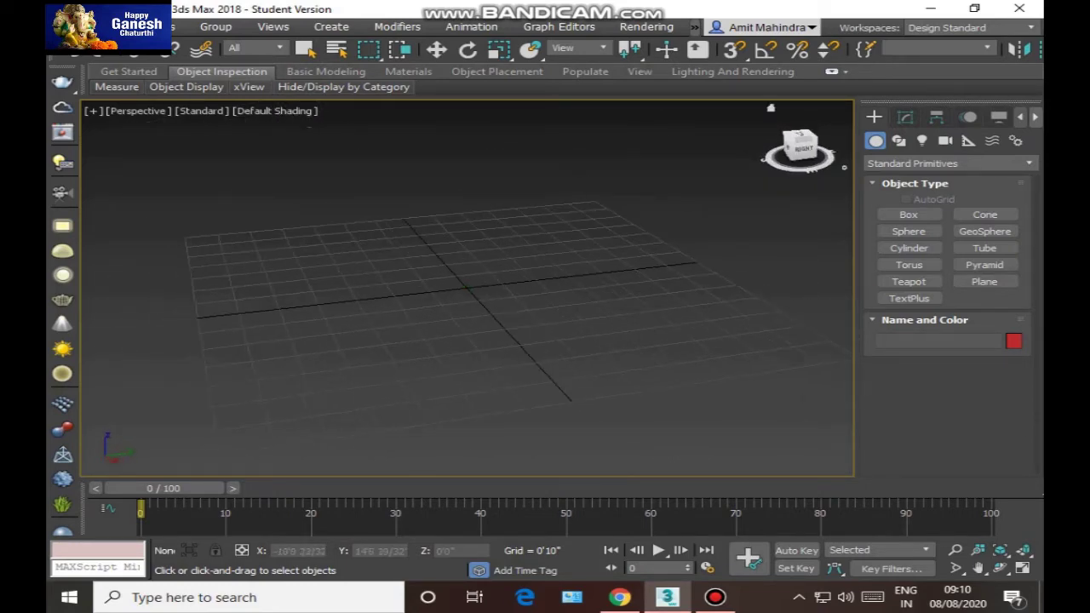
middle_click_drag(460, 283, 496, 283)
scroll(452, 257, "up", 2)
Show all four viewports and view the Top viewport maximized before restoring the layout.
key("alt+w")
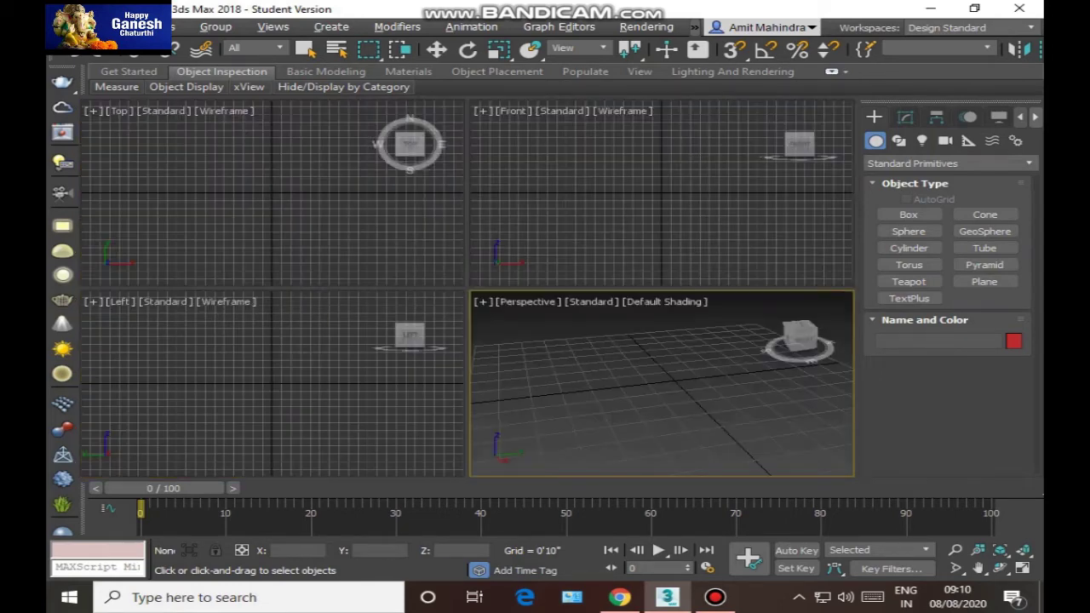
left_click(311, 213)
key("alt+w")
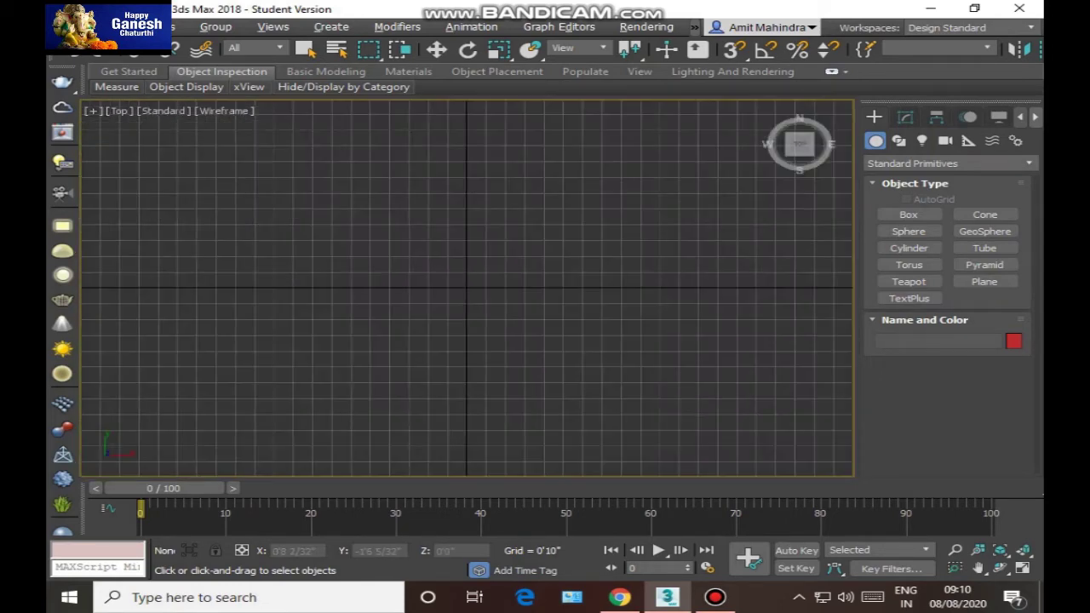
key("alt+w")
Activate the Front and Left viewports in turn, and enlarge the Perspective viewport to full size before restoring the layout.
left_click(584, 221)
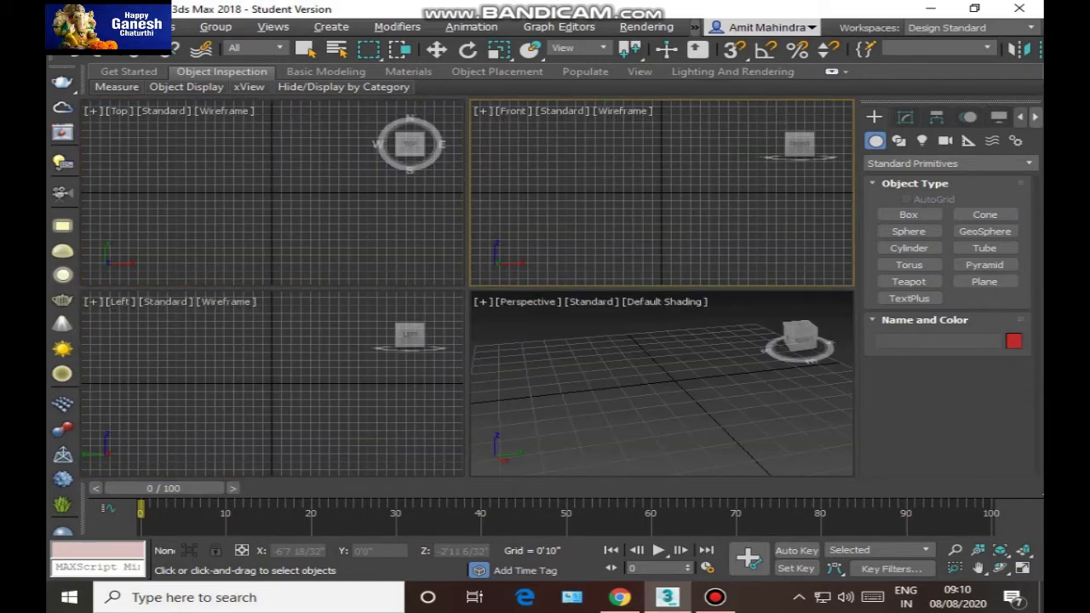
left_click(306, 336)
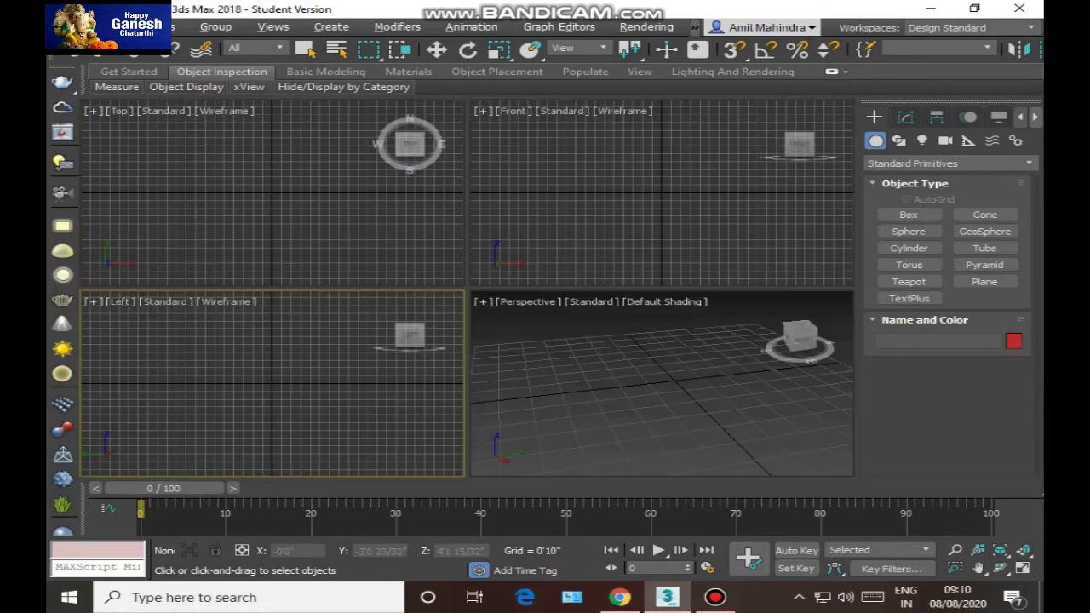
left_click(647, 392)
key("alt+w")
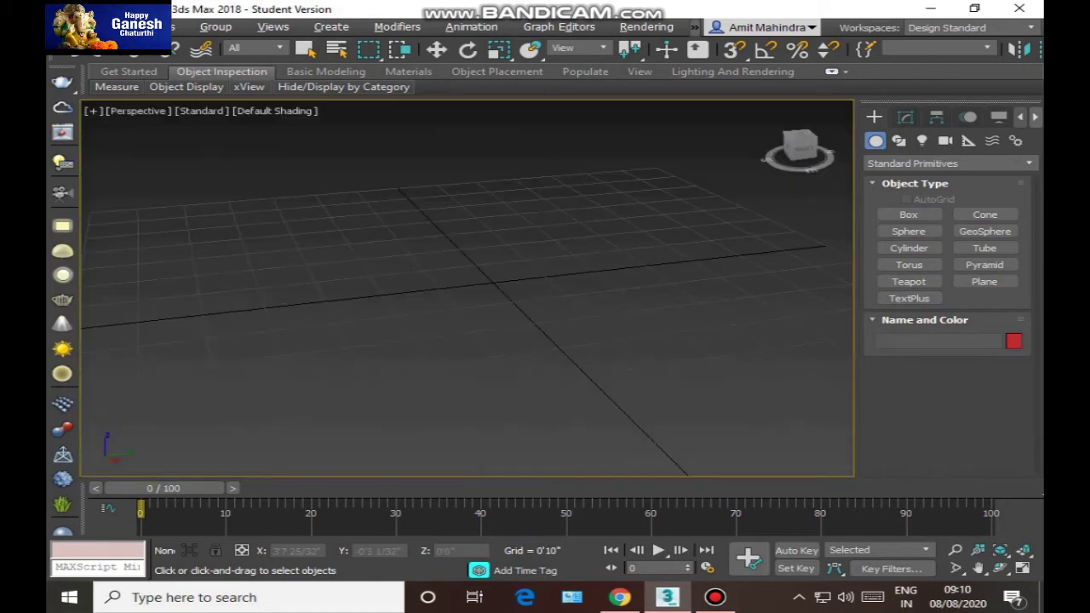
key("alt+w")
Activate the Left viewport, and view the Top and Front viewports maximized in turn before restoring the layout.
left_click(272, 383)
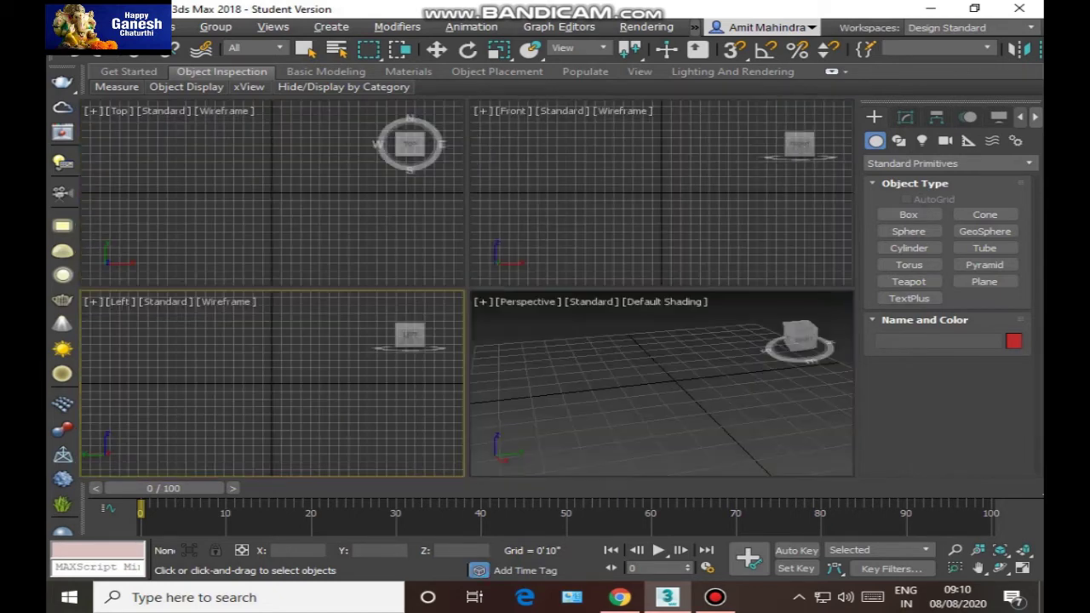
left_click(324, 209)
key("alt+w")
key("alt+w")
left_click(596, 213)
key("alt+w")
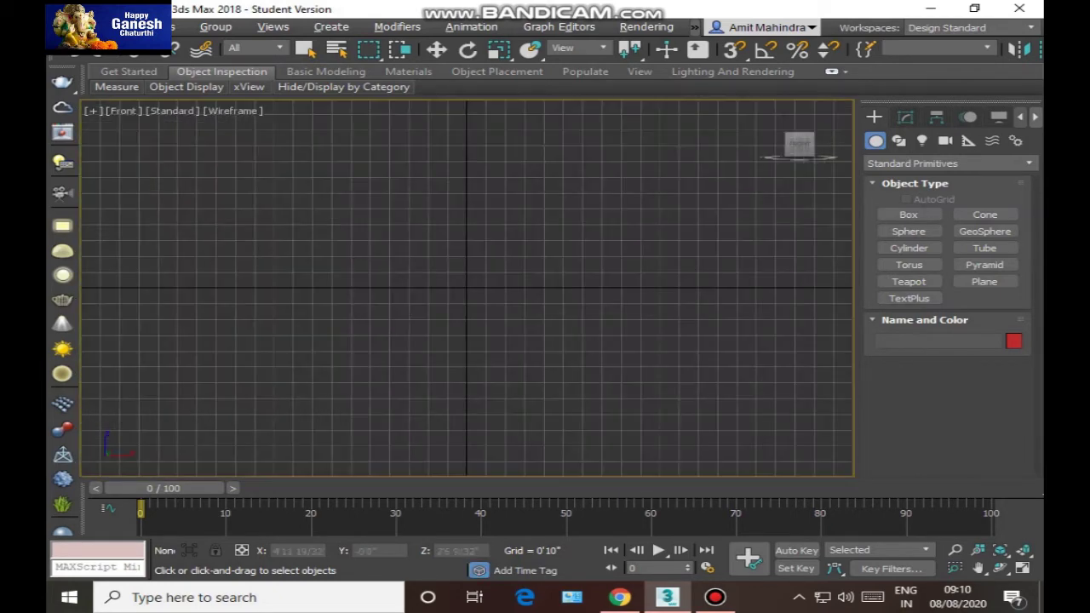
key("alt+w")
View the Perspective and Top viewports maximized one after the other, restoring the four-viewport layout each time.
left_click(766, 438)
key("alt+w")
key("alt+w")
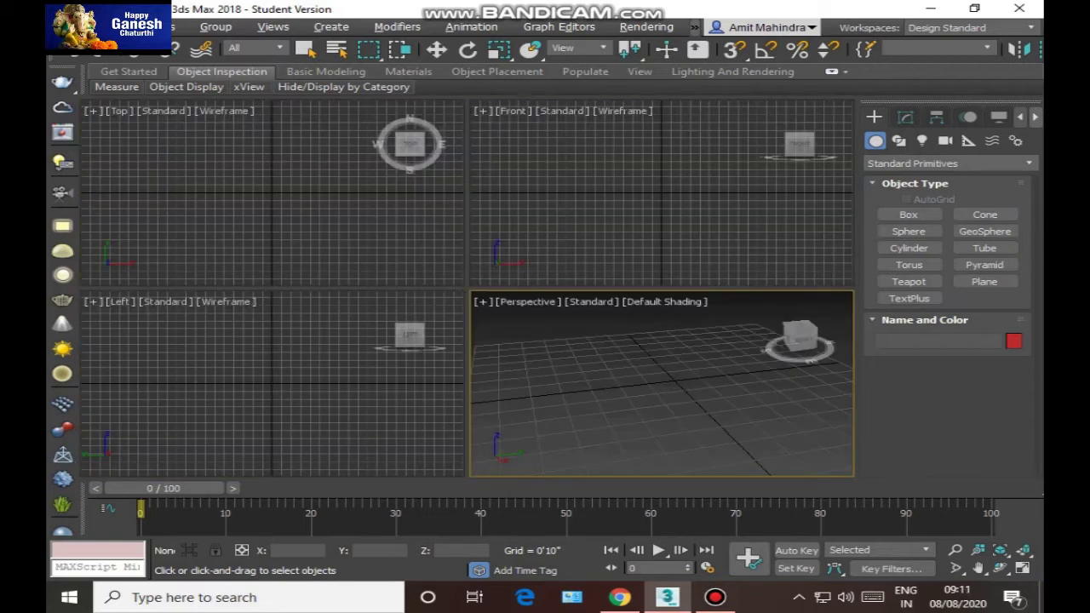
left_click(289, 392)
left_click(298, 208)
key("alt+w")
key("alt+w")
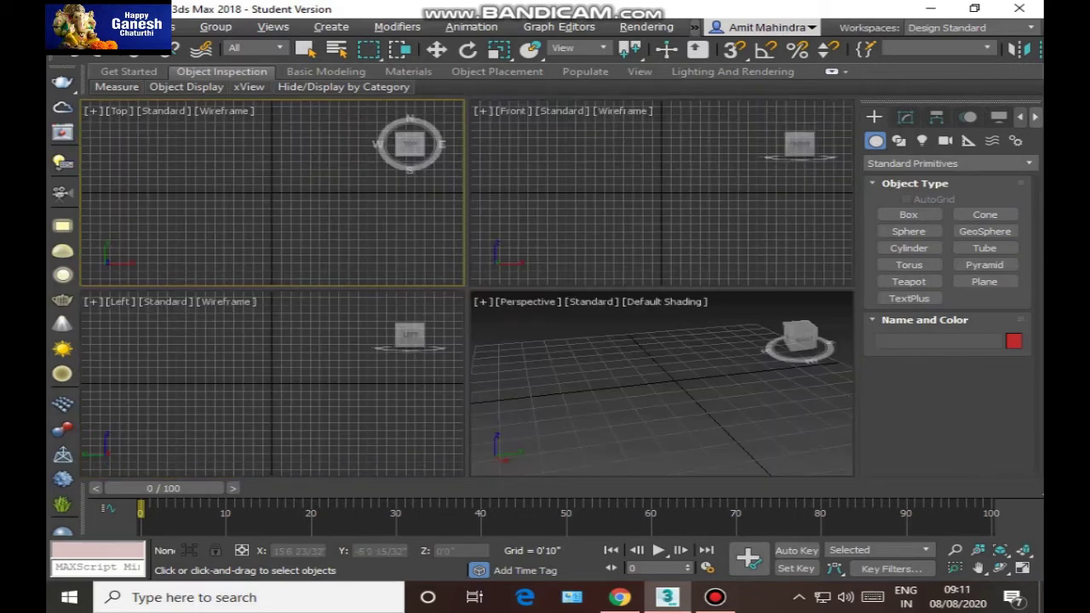
View the Front viewport maximized and restore the four-viewport layout.
left_click(596, 212)
key("alt+w")
key("alt+w")
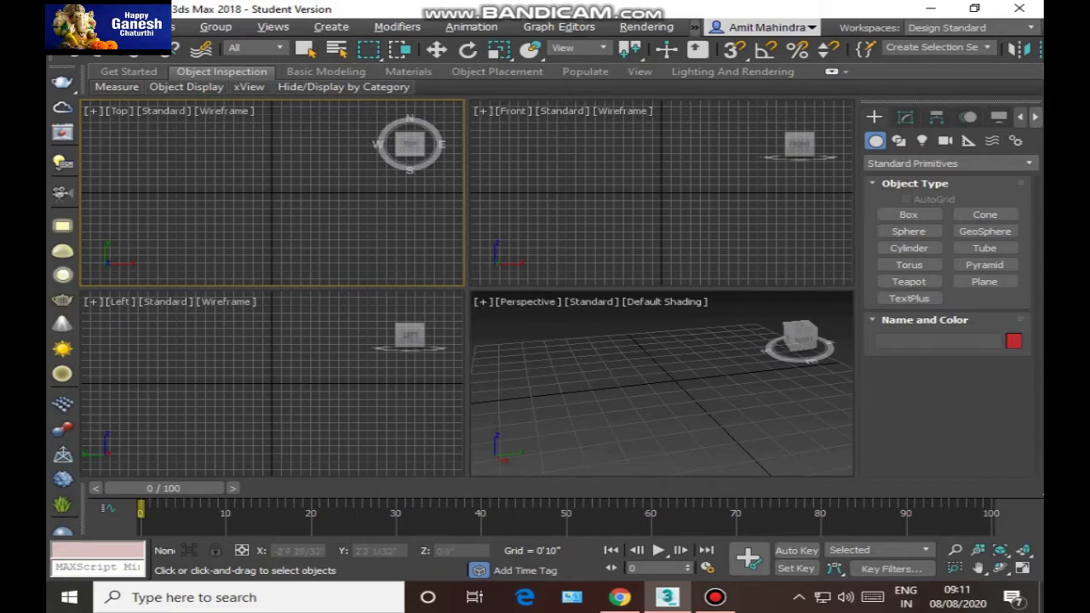
Look through the object types available for shapes, lights, cameras, helpers, space warps and systems, and return to the standard primitives.
left_click_drag(244, 152, 319, 213)
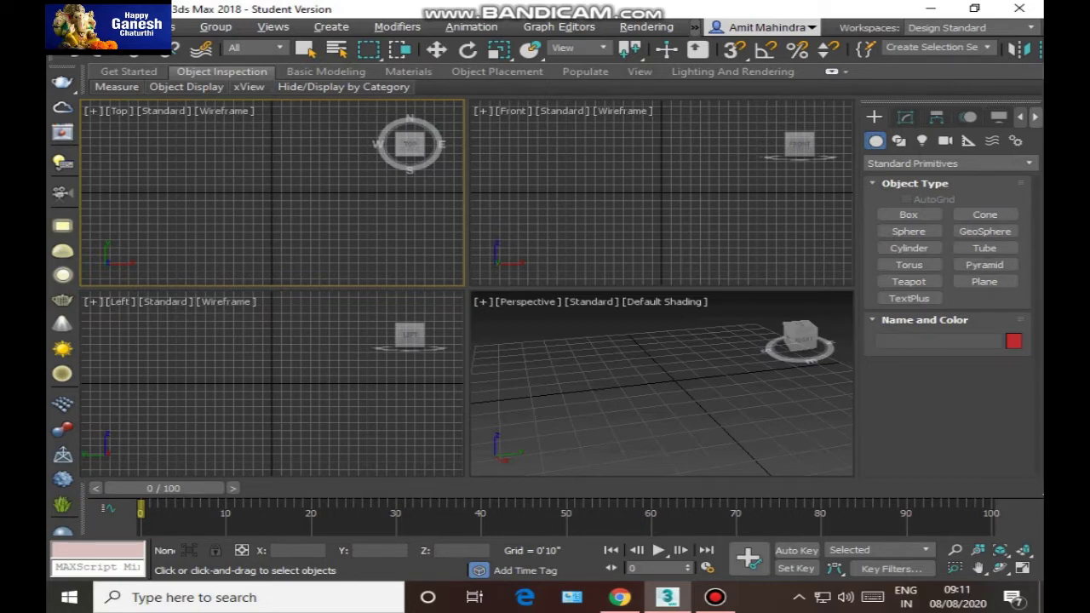
left_click(898, 140)
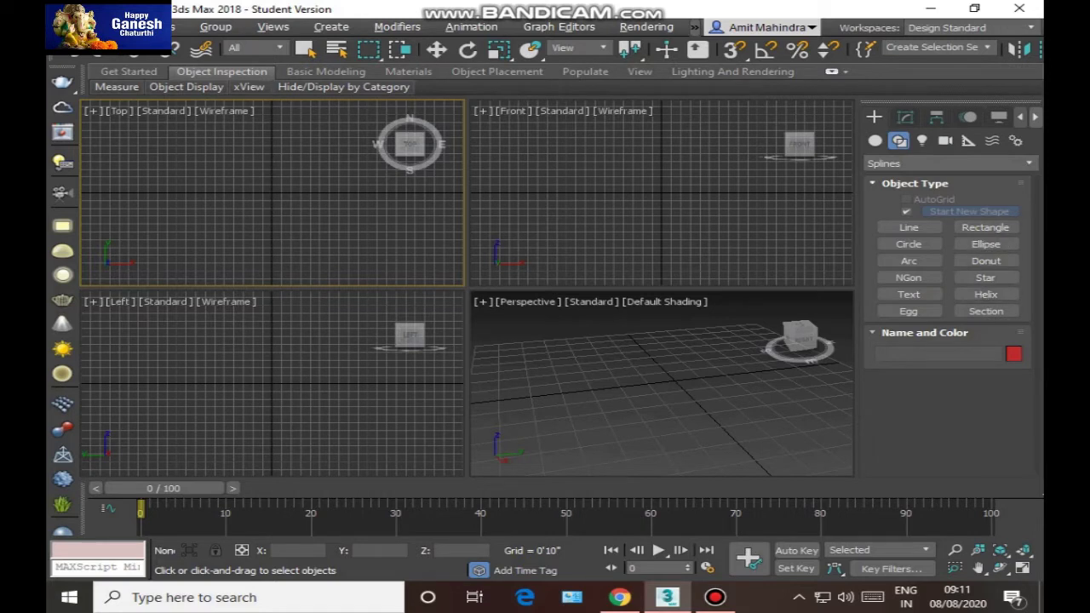
left_click(922, 141)
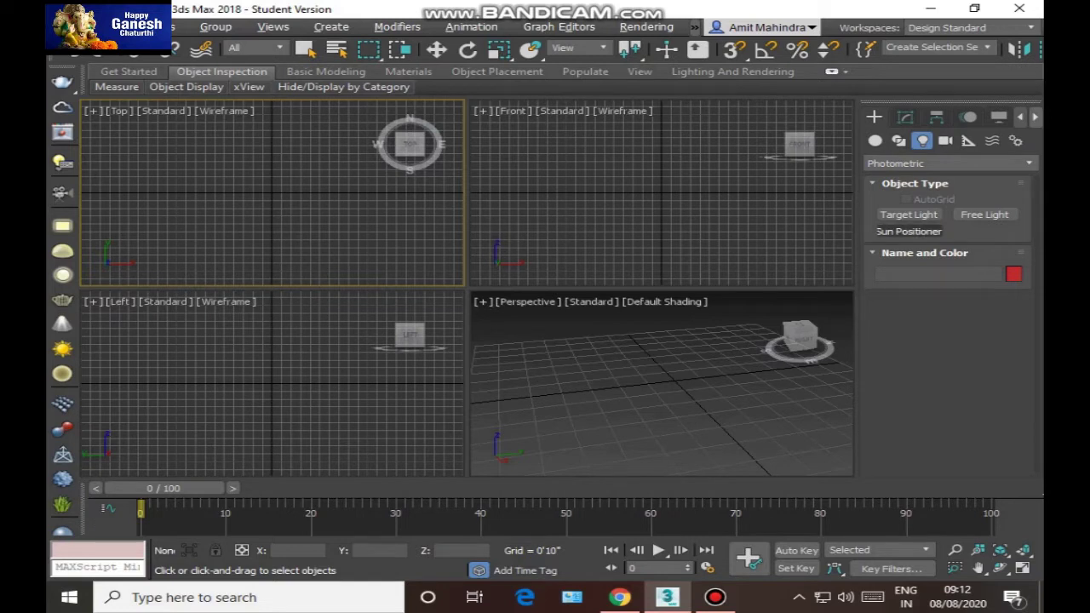
left_click(945, 142)
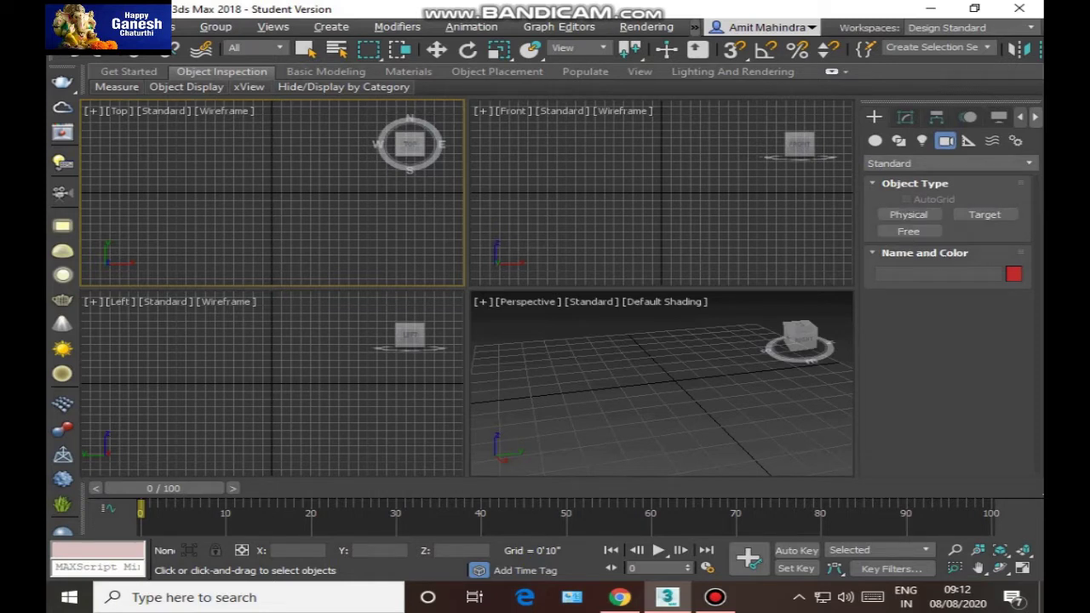
left_click(969, 140)
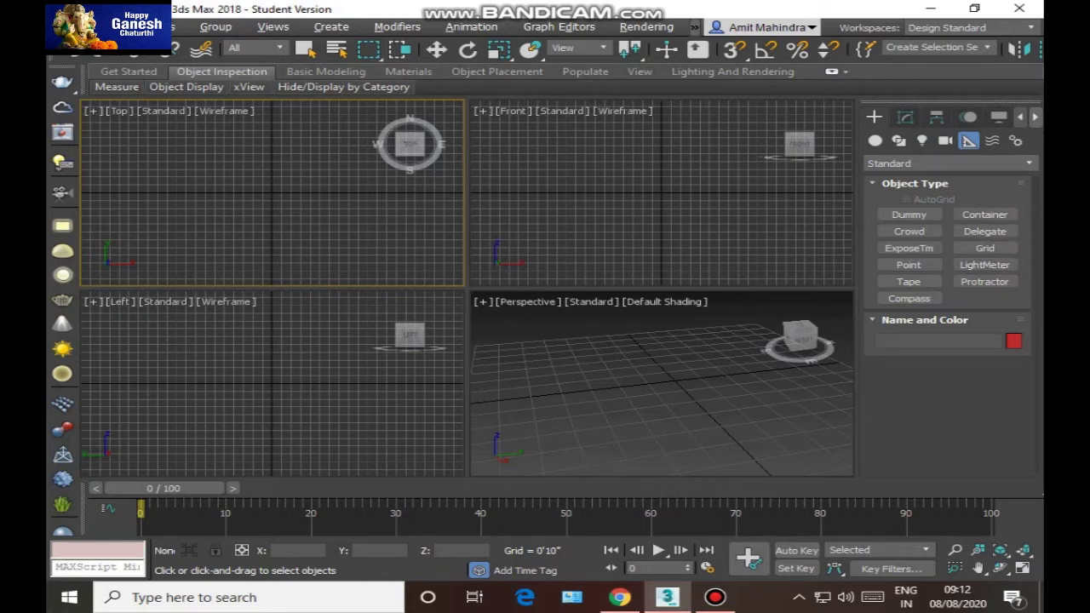
left_click(992, 141)
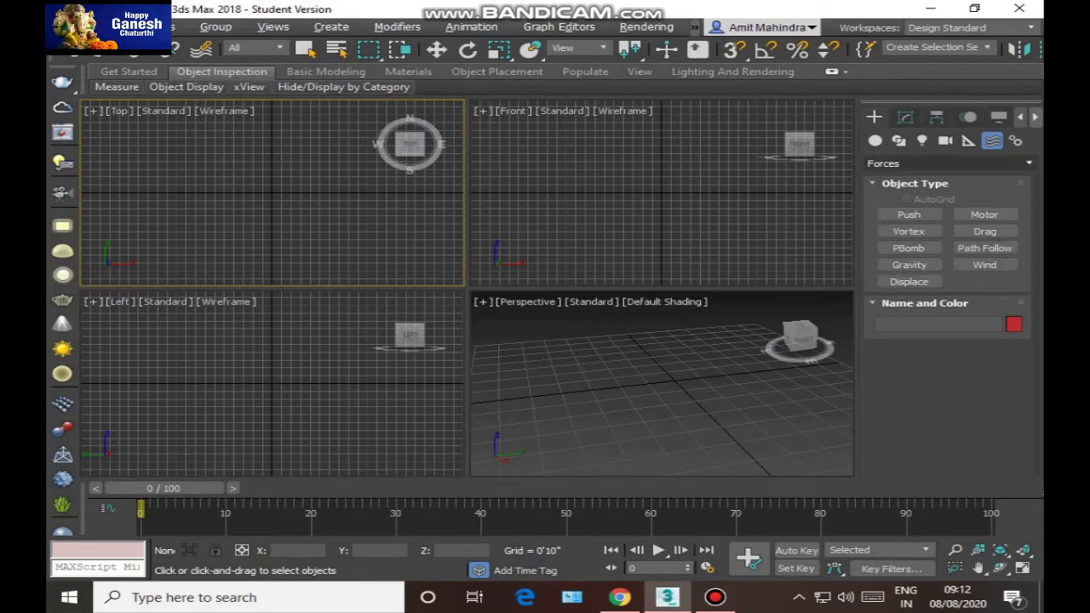
left_click(1016, 141)
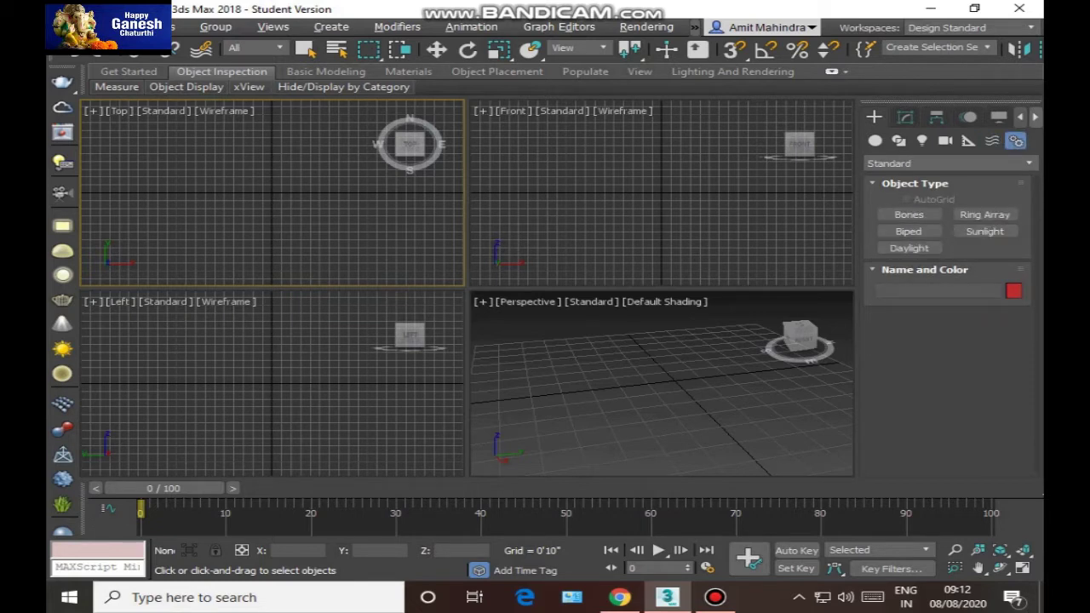
left_click(909, 215)
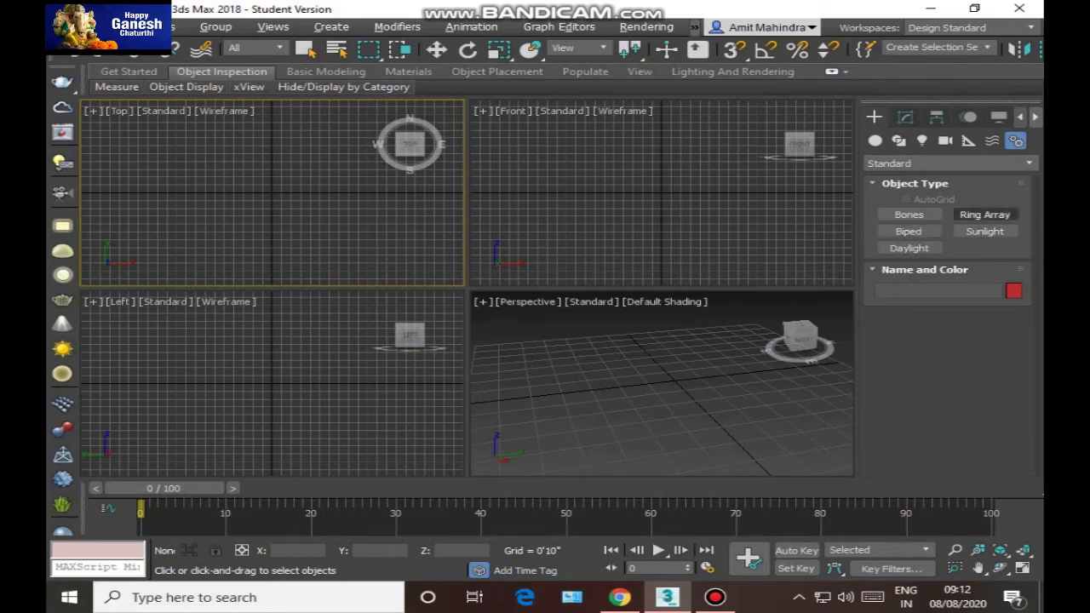
left_click(991, 142)
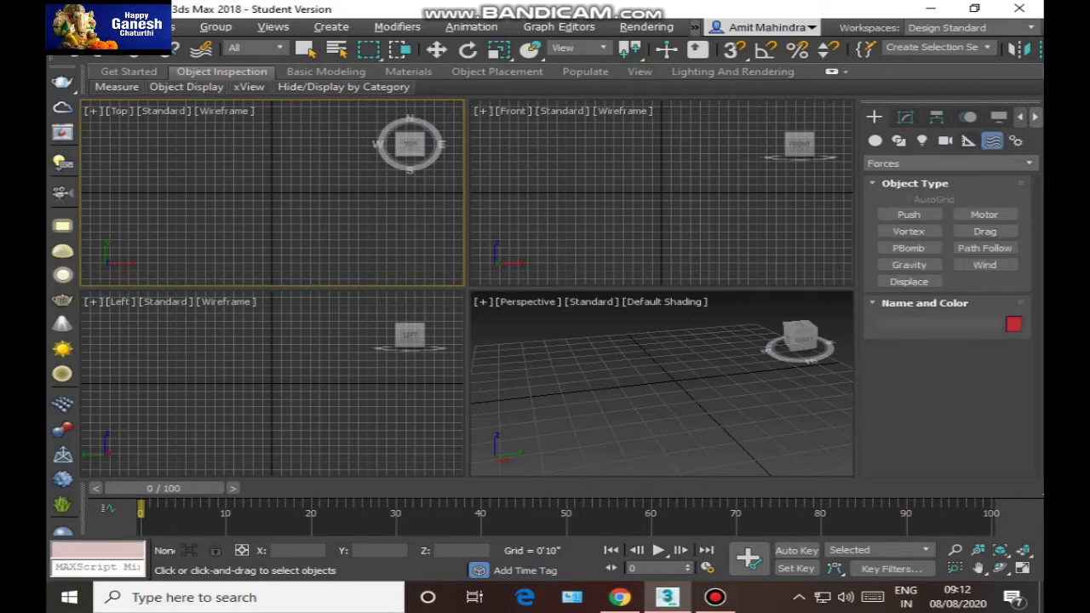
left_click(945, 141)
left_click(969, 141)
left_click(874, 140)
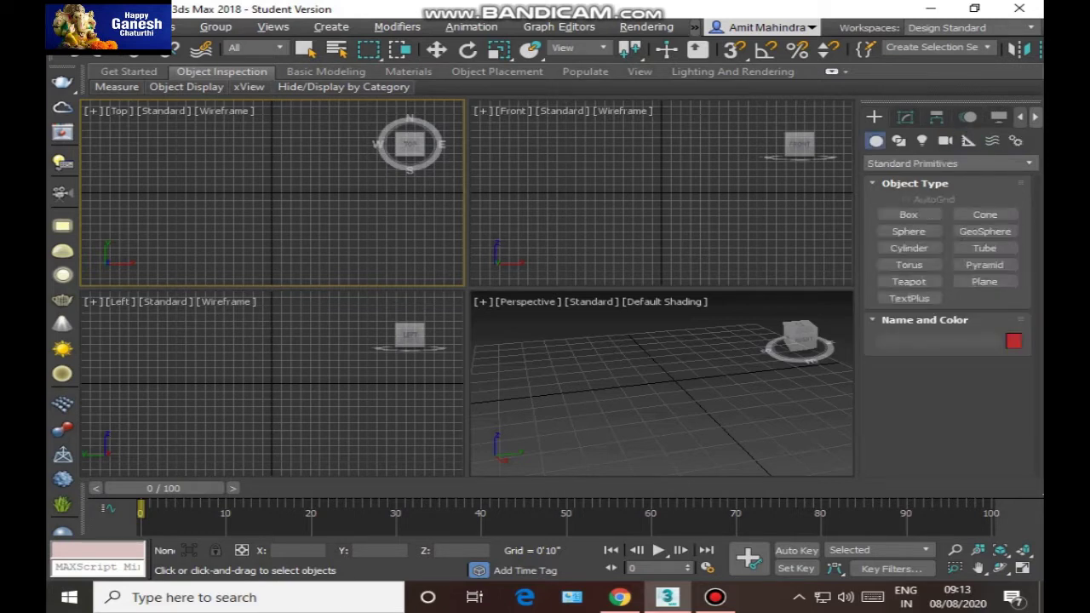
Review the splines, lights and cameras, examine the subcategories of helpers, space warps and systems, and return to the standard primitives.
left_click(898, 140)
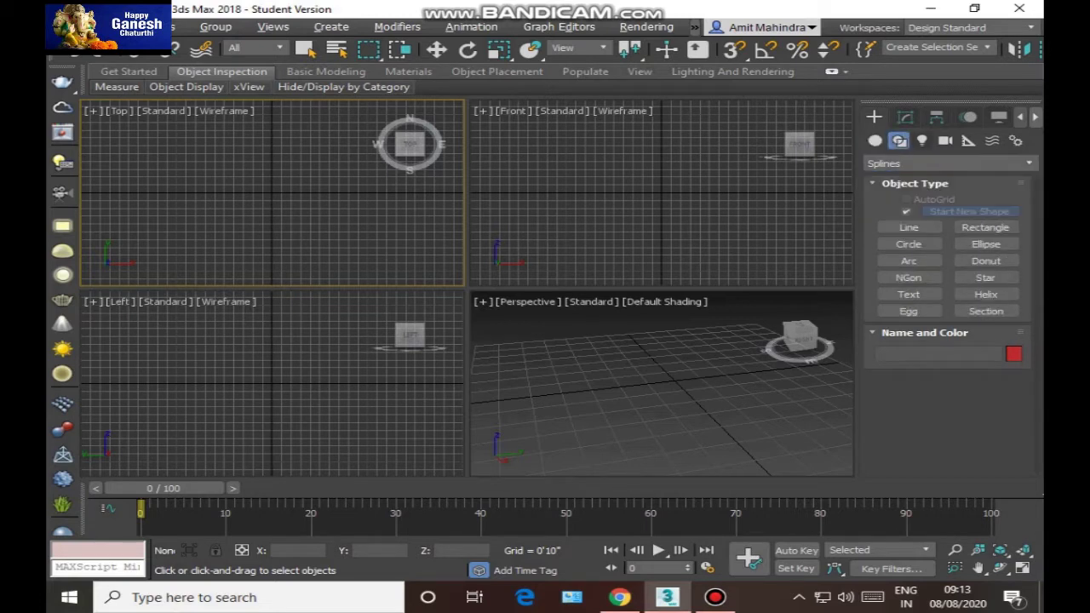
left_click(922, 141)
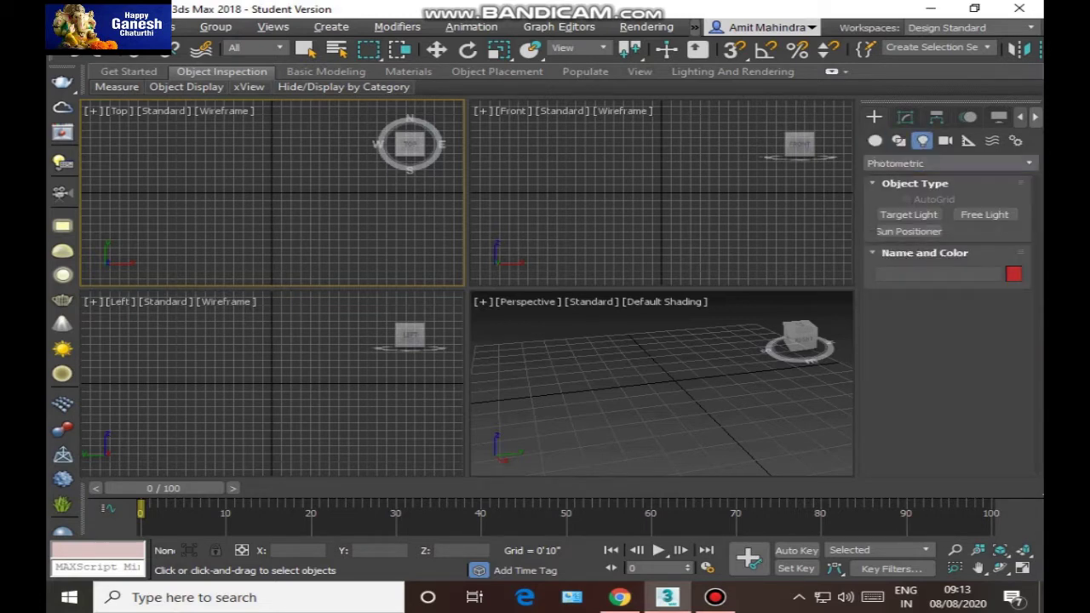
left_click(945, 140)
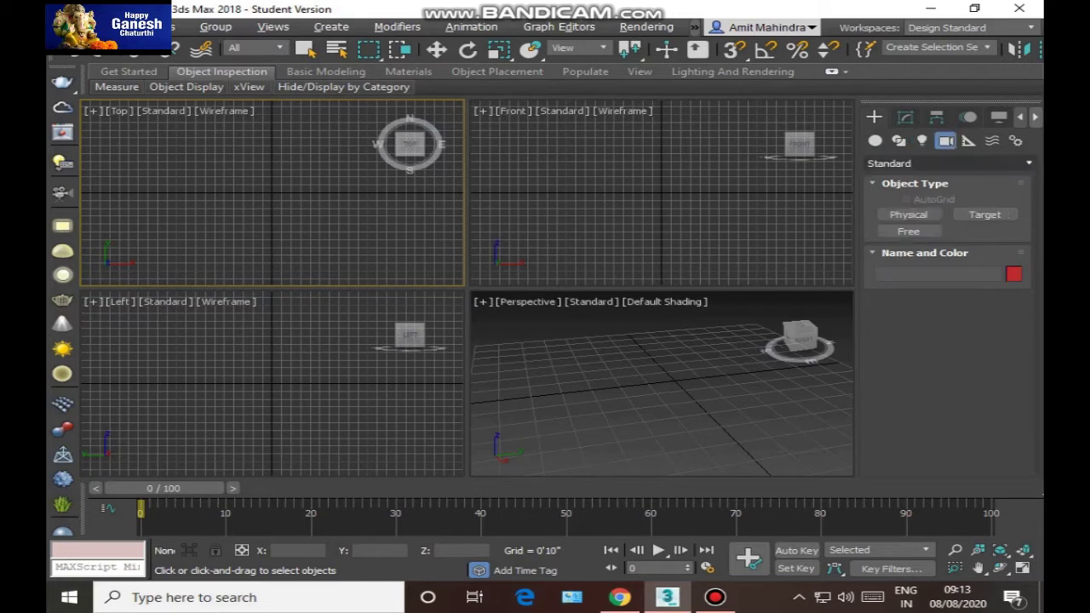
left_click(968, 141)
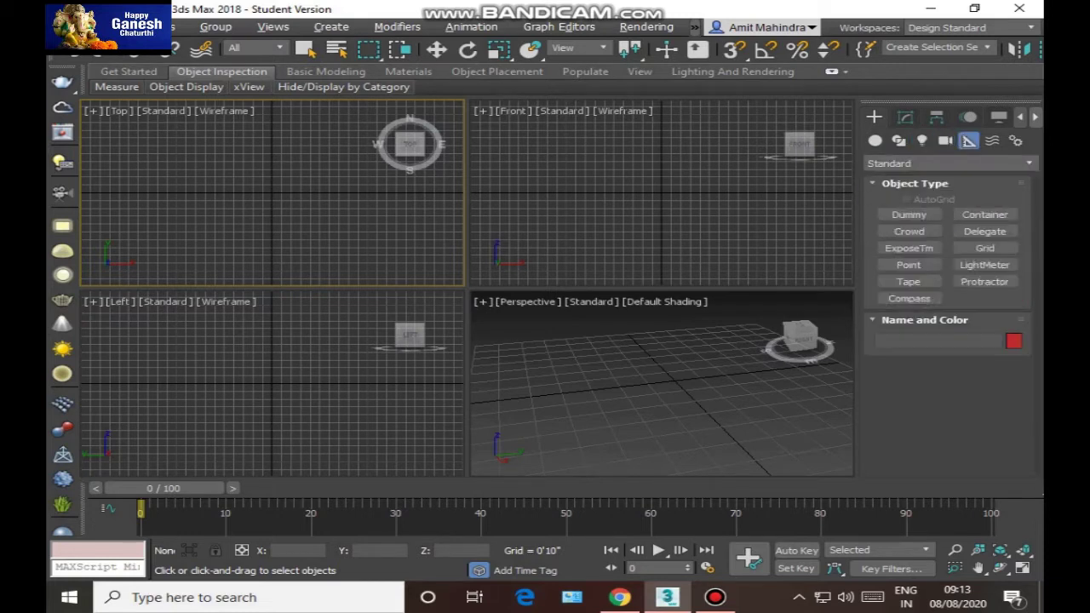
left_click(948, 162)
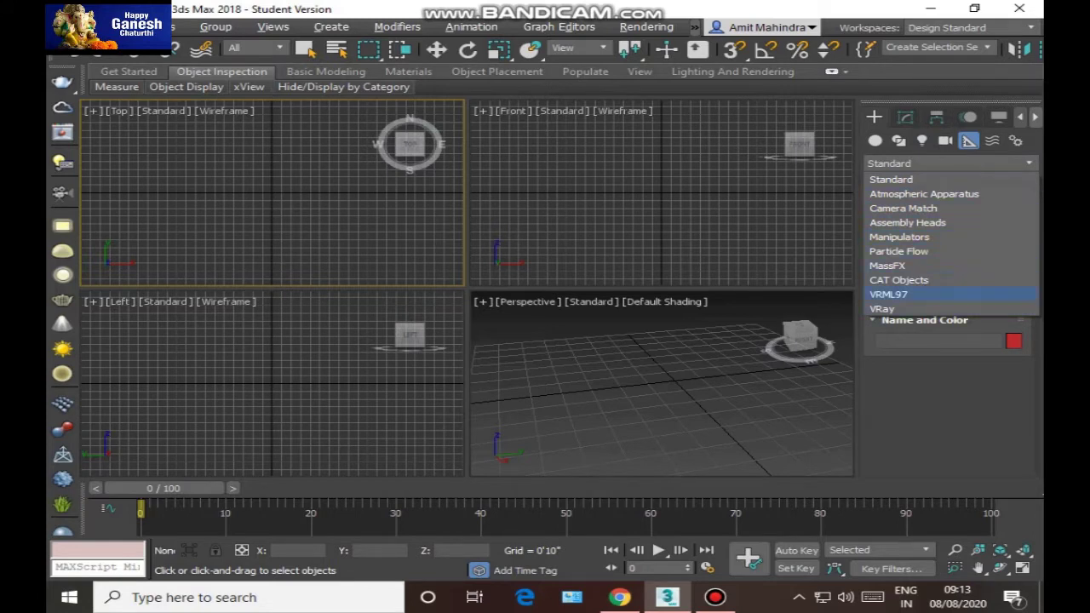
left_click(992, 140)
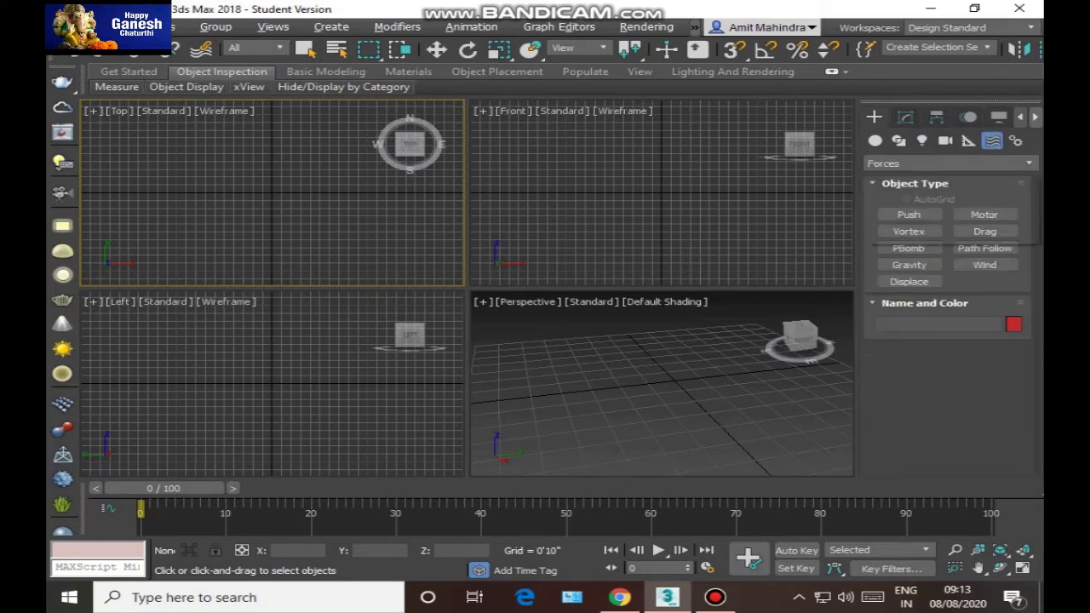
left_click(947, 163)
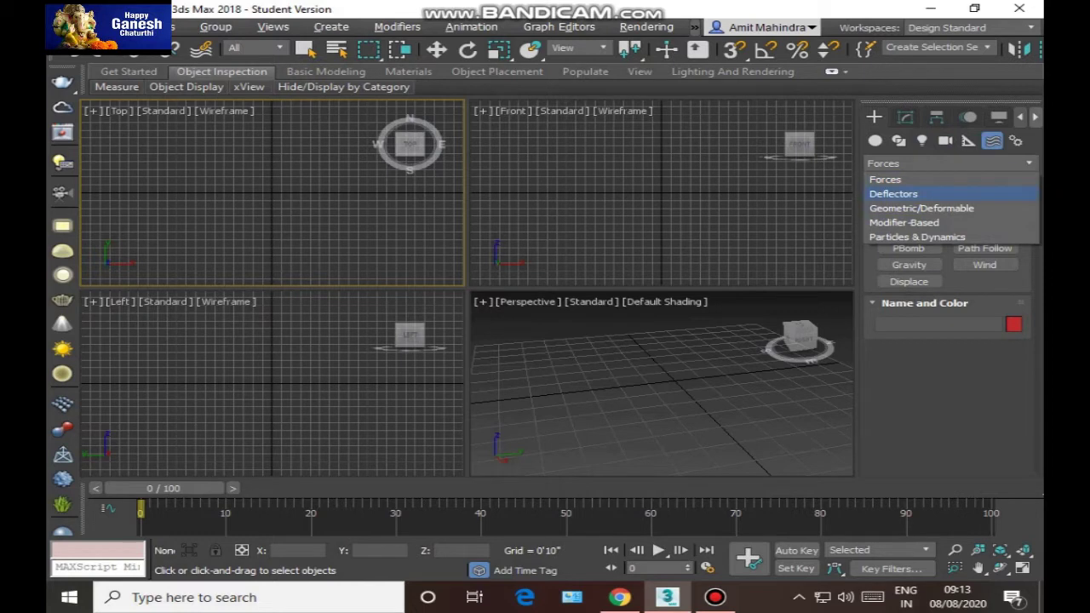
left_click(1015, 140)
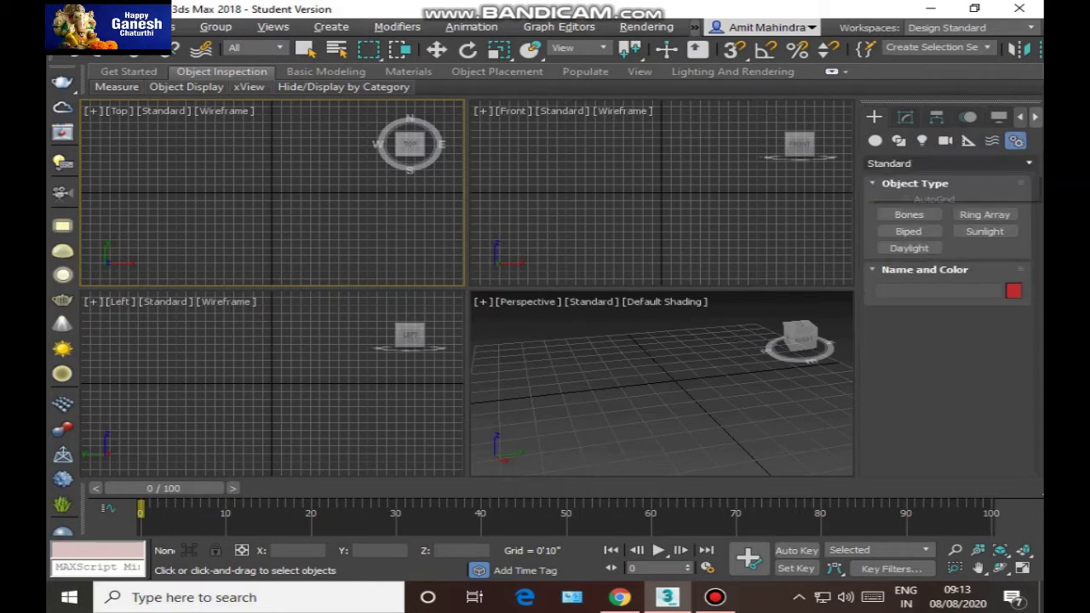
left_click(948, 163)
left_click(947, 162)
left_click(948, 163)
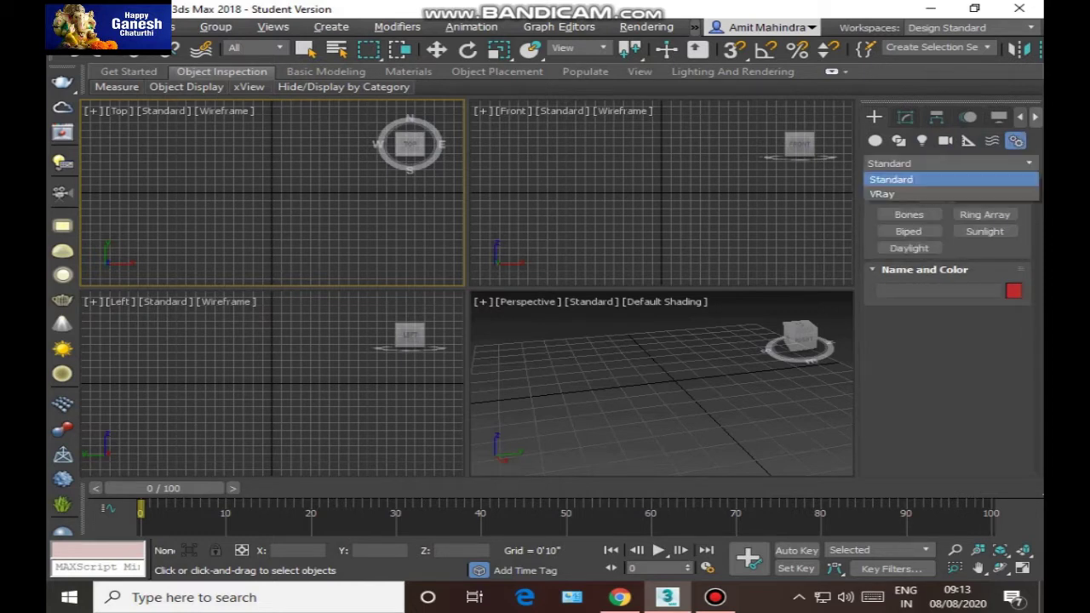
left_click(876, 141)
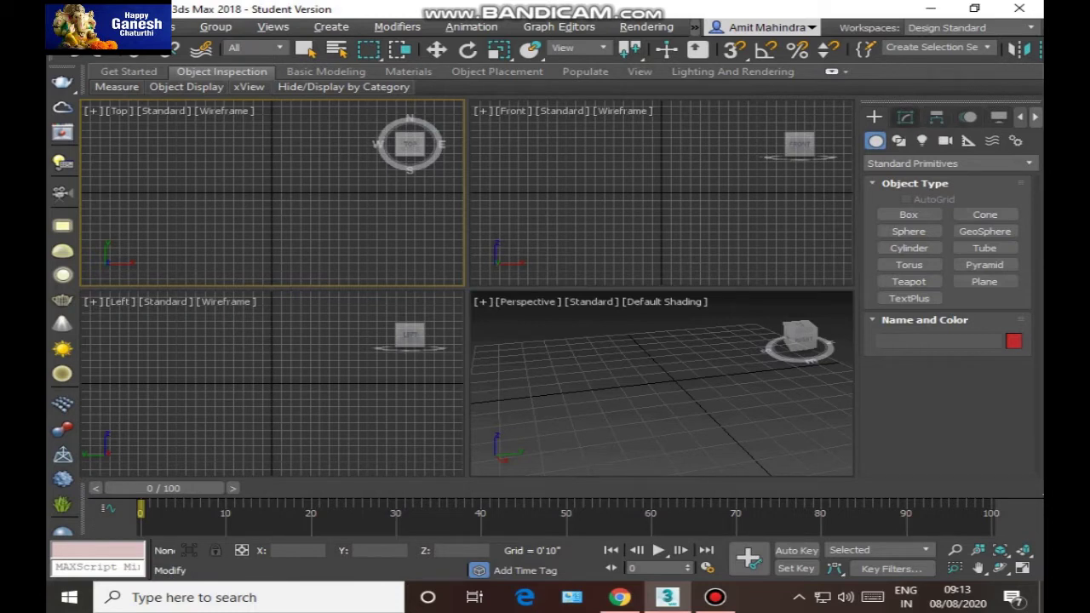
Examine the object modification options and the modifier list, and go back to creating standard primitives.
left_click(905, 117)
left_click(873, 116)
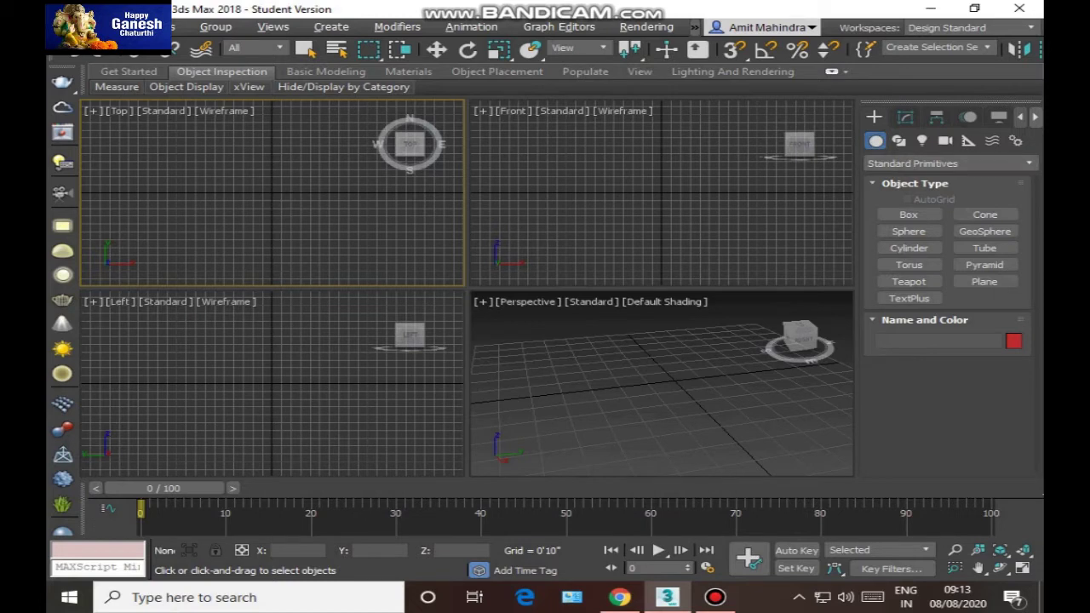
left_click(905, 117)
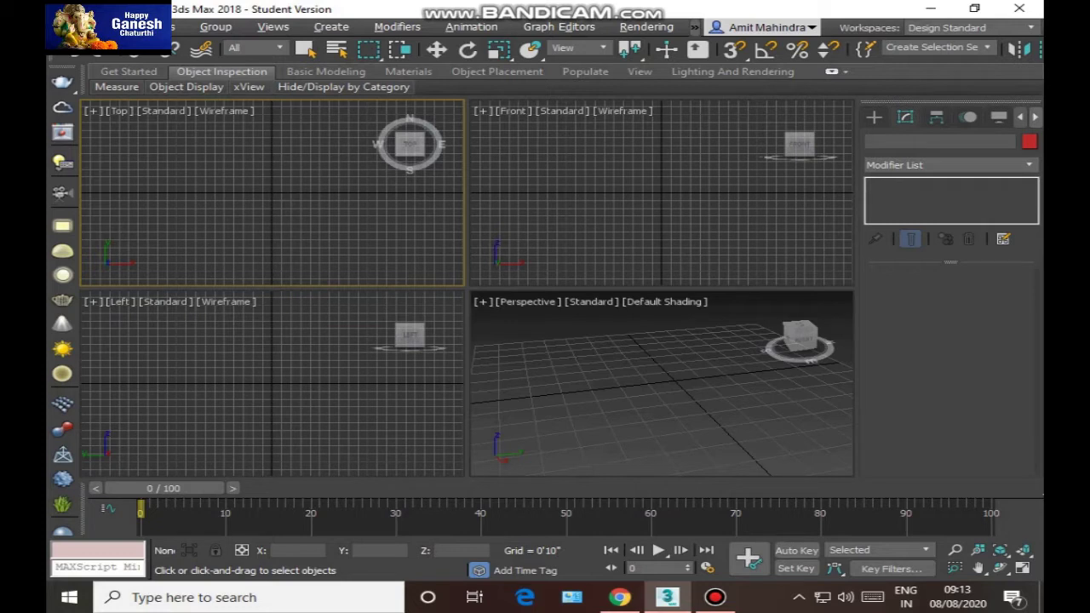
left_click(1028, 165)
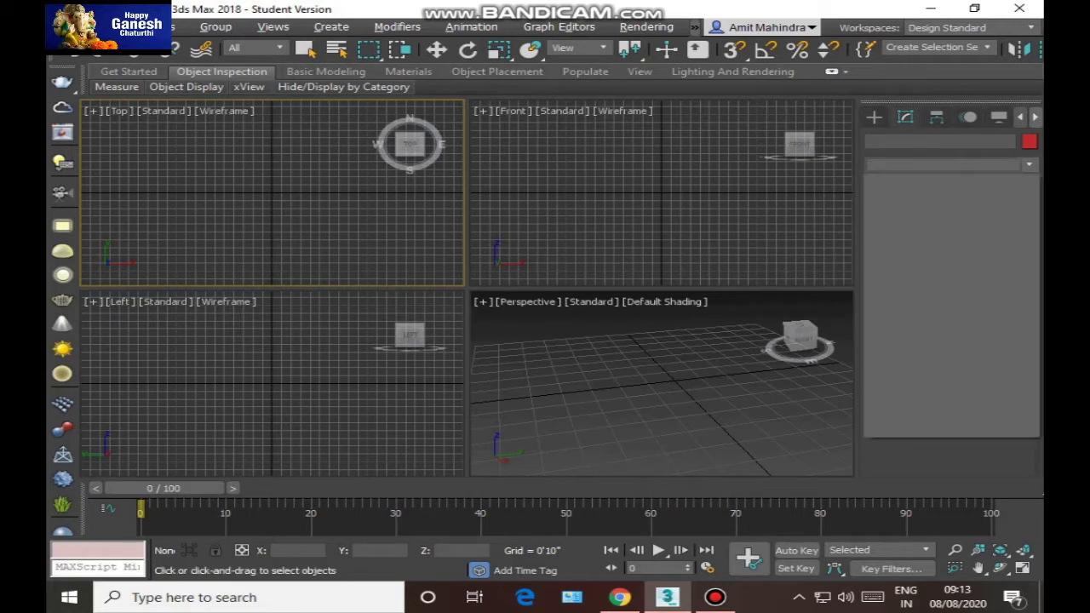
left_click(1028, 166)
left_click(1028, 165)
left_click(1028, 165)
left_click(1028, 165)
left_click(1029, 165)
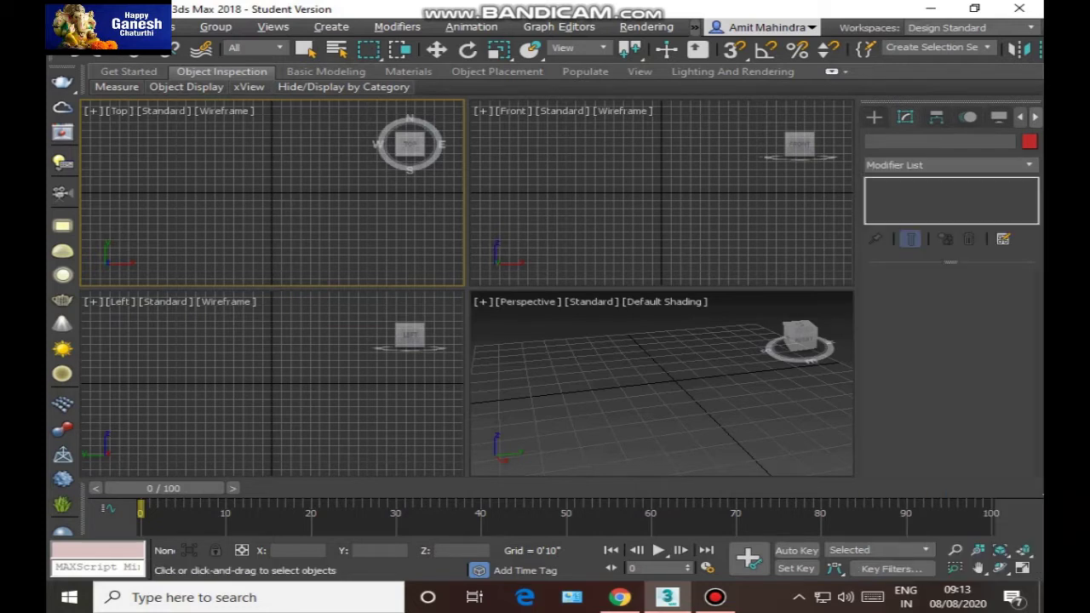
left_click(1028, 166)
left_click(1029, 165)
left_click(875, 117)
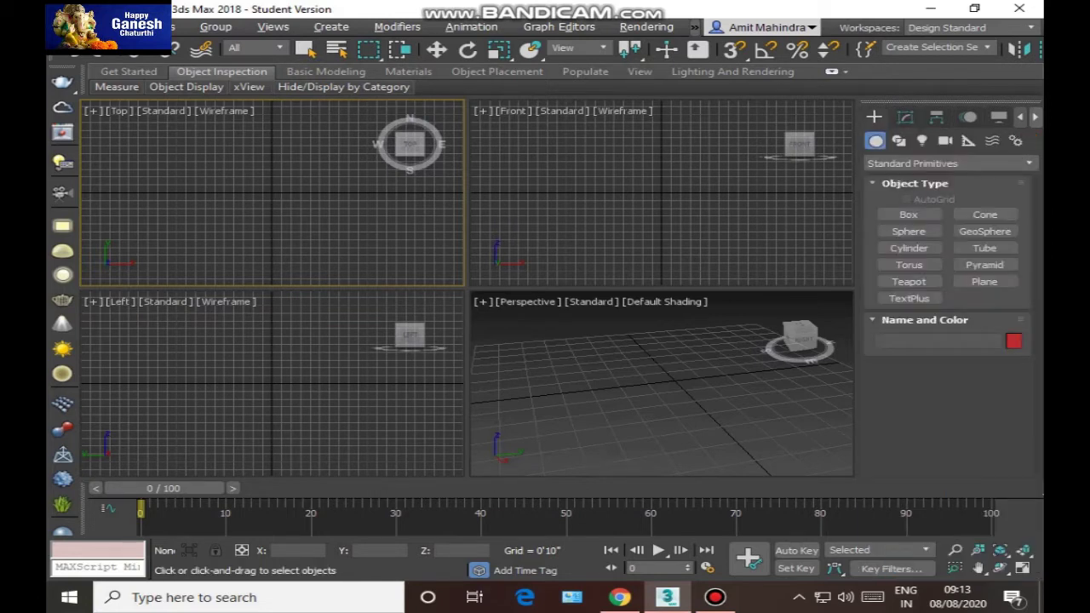
Create a flat box about 6 ft 1 in long and 5 ft 7 in wide near the centre of the Top viewport.
left_click(909, 215)
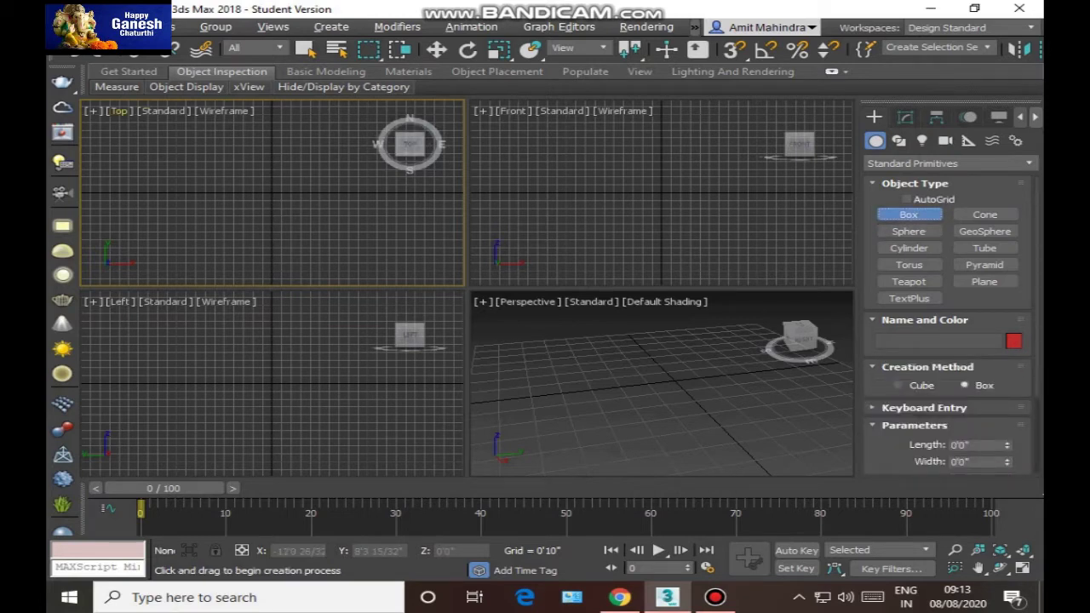
left_click_drag(245, 170, 308, 228)
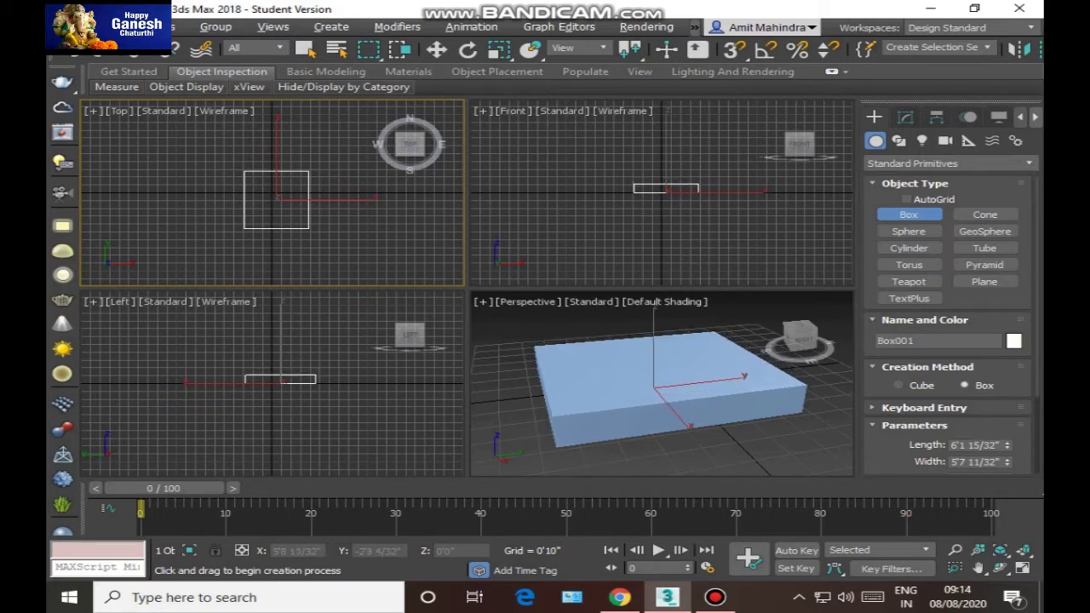
right_click(305, 212)
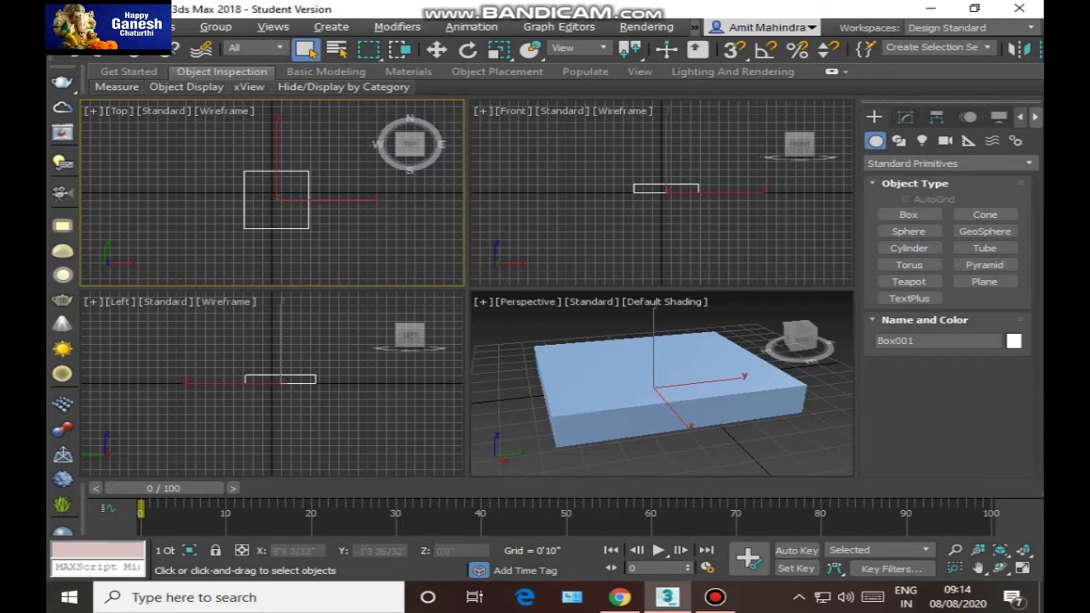
Move the box in the Top viewport so that it is roughly centred on the grid origin, and deselect it.
right_click(372, 199)
left_click(392, 214)
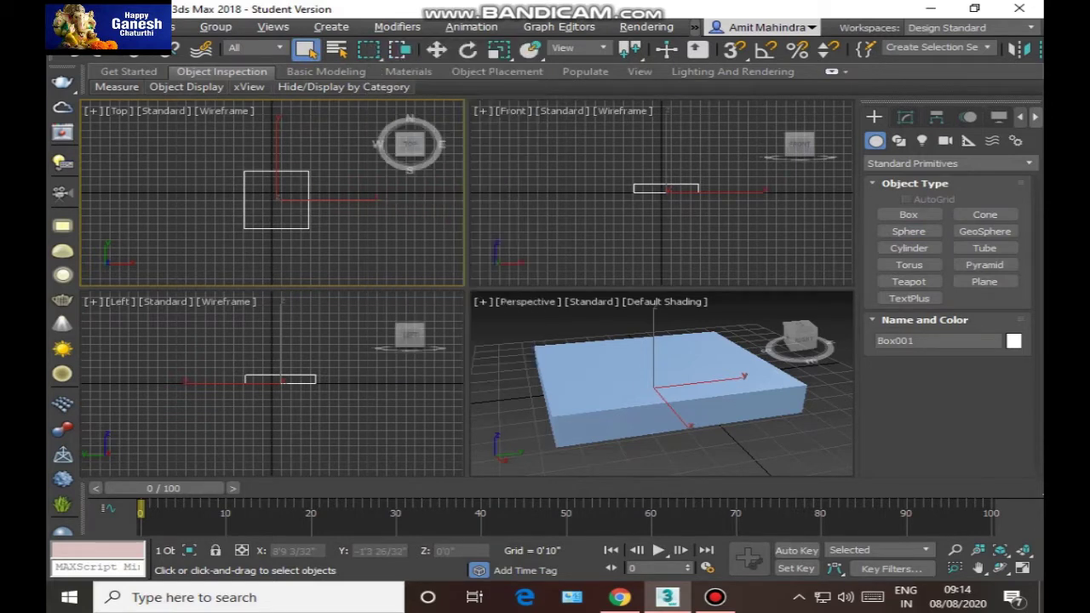
left_click(392, 214)
left_click(308, 212)
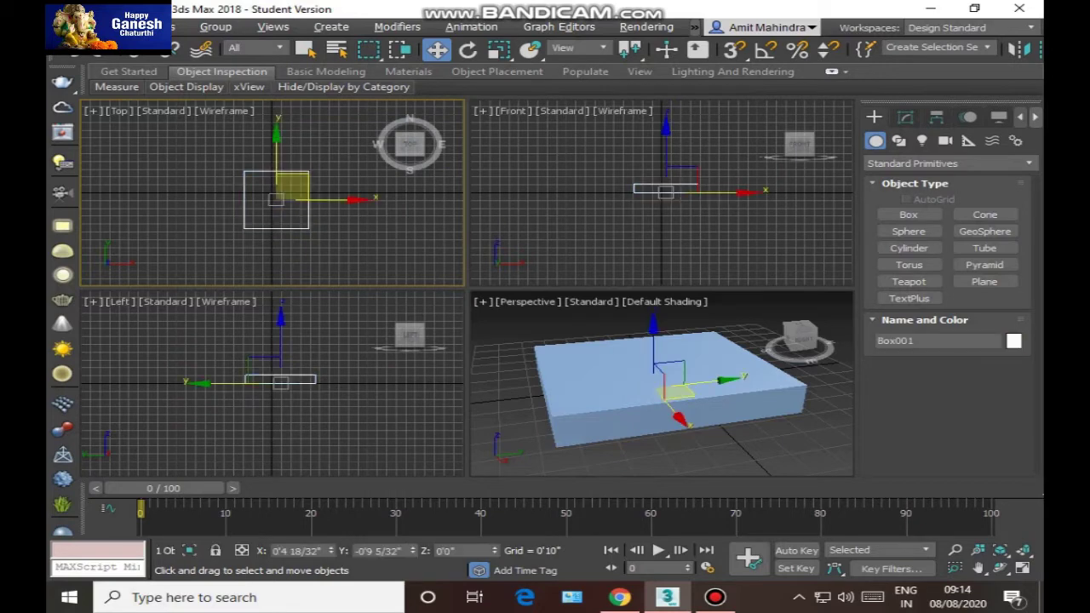
mouse_move(276, 199)
left_mouse_down()
mouse_move(340, 182)
mouse_move(260, 188)
mouse_move(292, 138)
mouse_move(361, 263)
mouse_move(213, 196)
mouse_move(163, 190)
mouse_move(360, 185)
mouse_move(250, 185)
mouse_move(269, 193)
left_mouse_up()
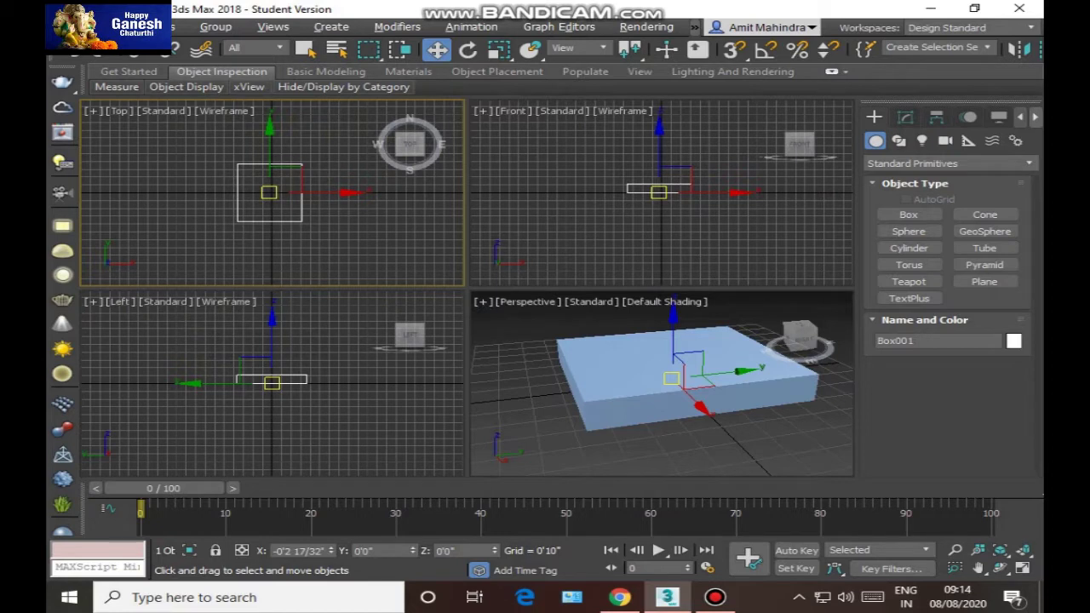
left_click(336, 232)
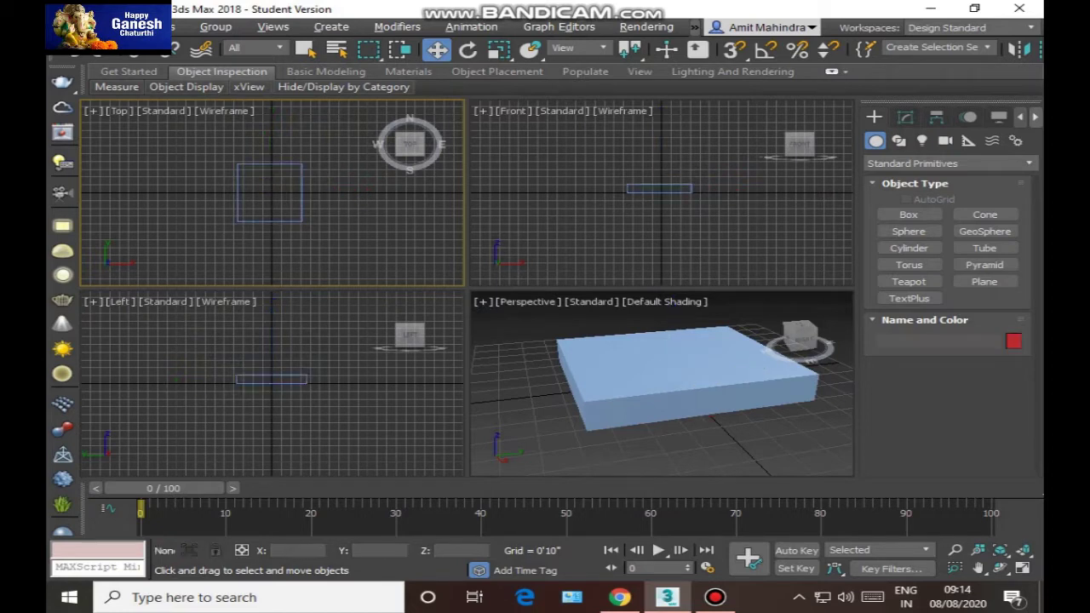
Create a sphere with a radius of about 11.6 in beside the box, on its positive X side.
left_click(908, 230)
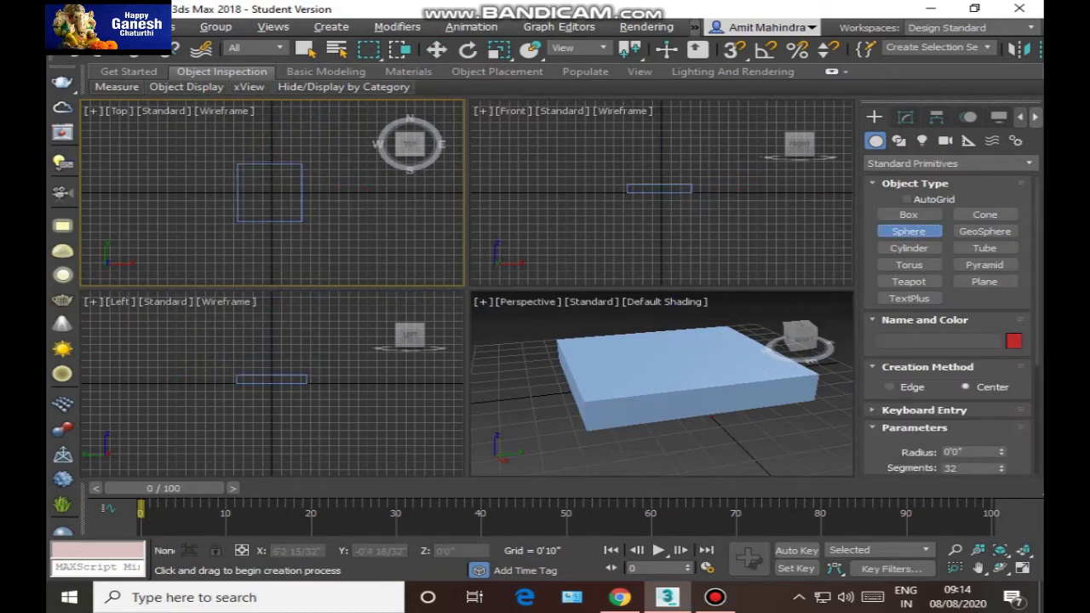
left_click_drag(764, 473, 770, 464)
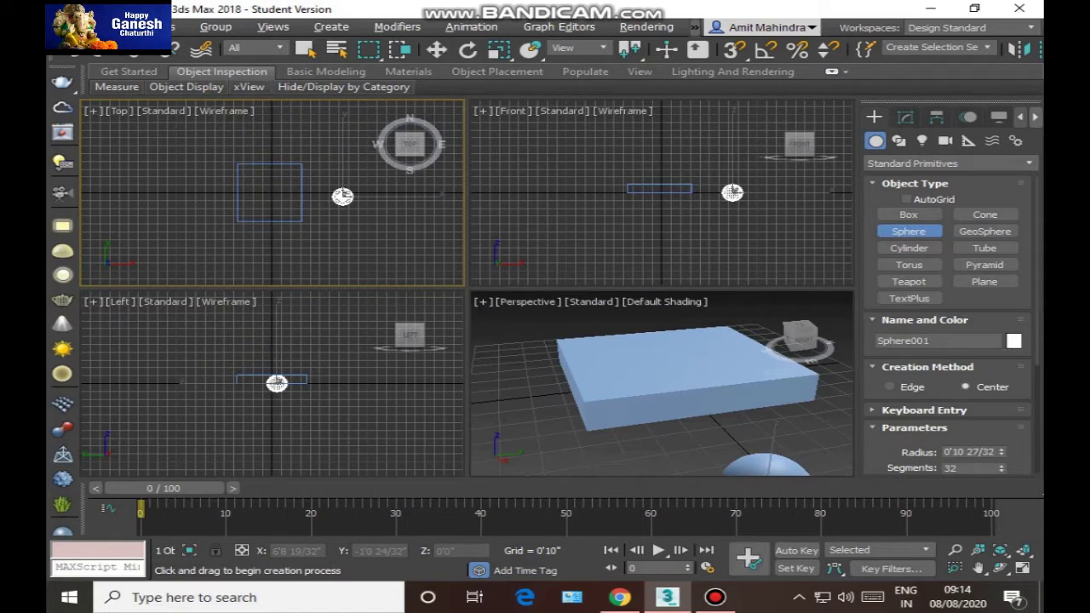
left_click_drag(348, 205, 349, 205)
scroll(568, 323, "down", 4)
scroll(569, 323, "up", 2)
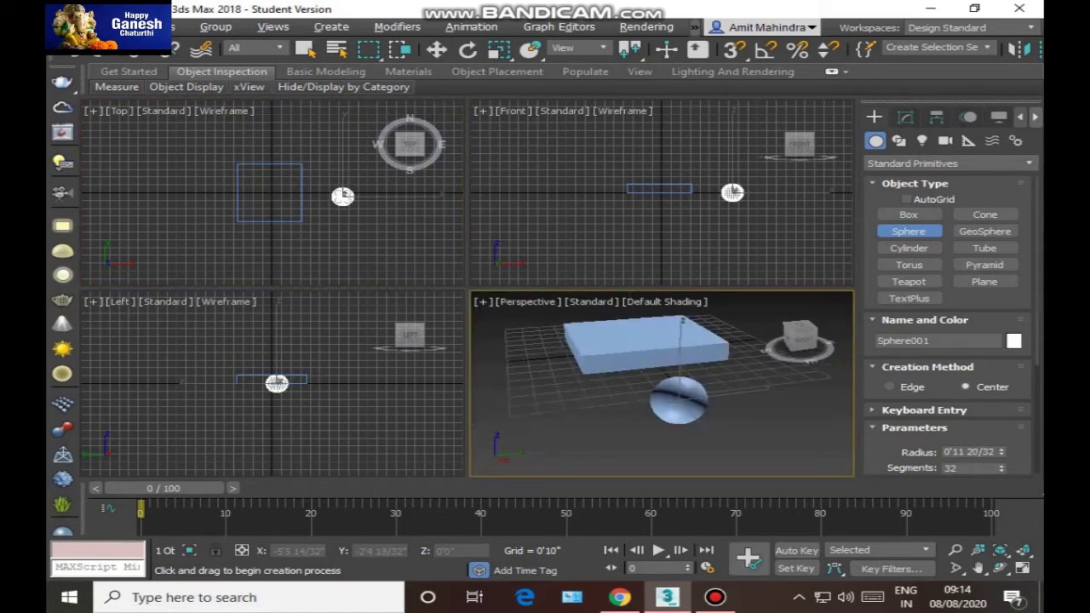
Move the sphere in the Top viewport over the box's middle, to about X 10.5 in and Y -2 in.
scroll(572, 325, "up", 3)
right_click(379, 228)
right_click(379, 228)
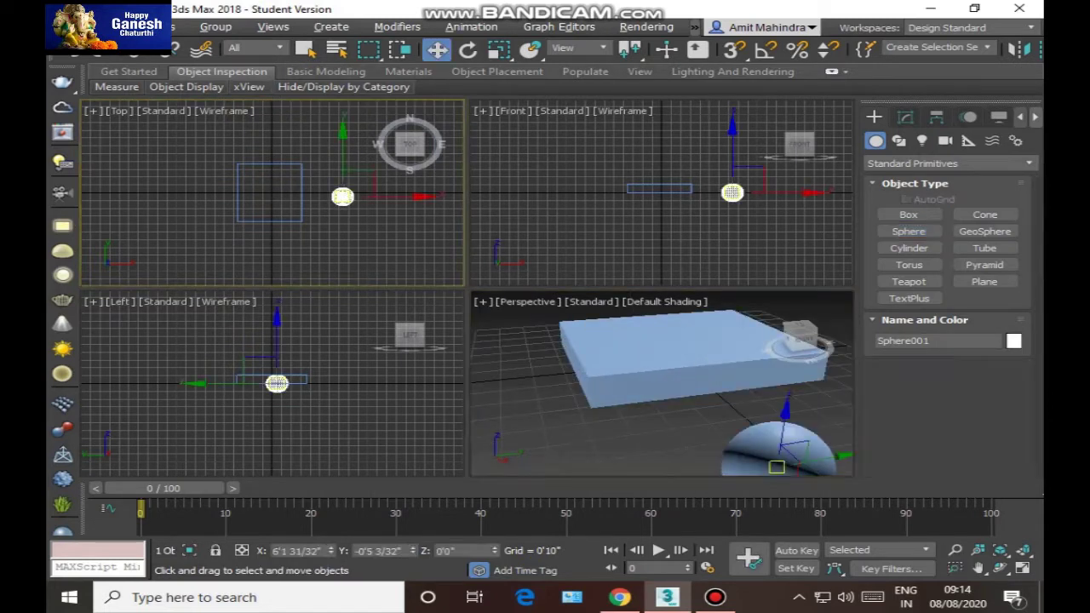
left_click_drag(353, 184, 299, 182)
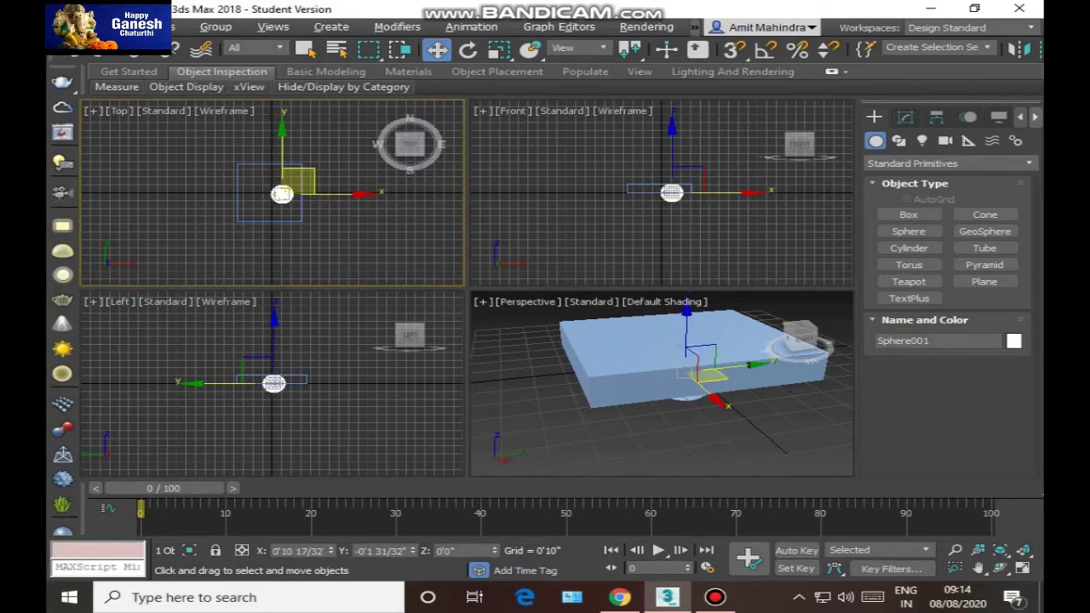
Centre the sphere over the box in the Front viewport, raise it onto the box at about Z 2 ft, and deselect it.
scroll(670, 140, "up", 3)
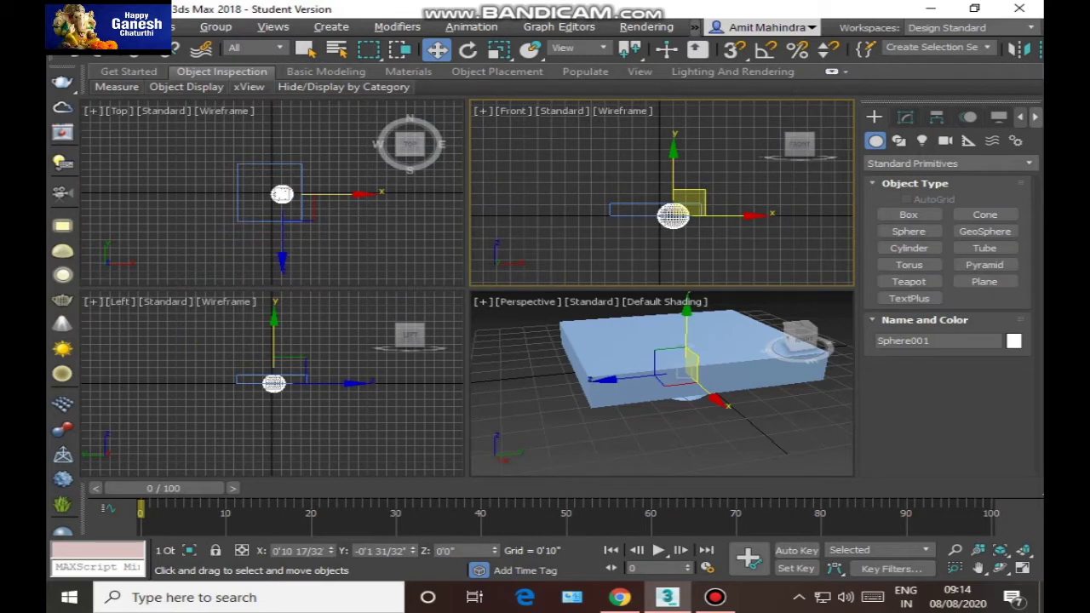
key("ctrl+d")
key("ctrl+z")
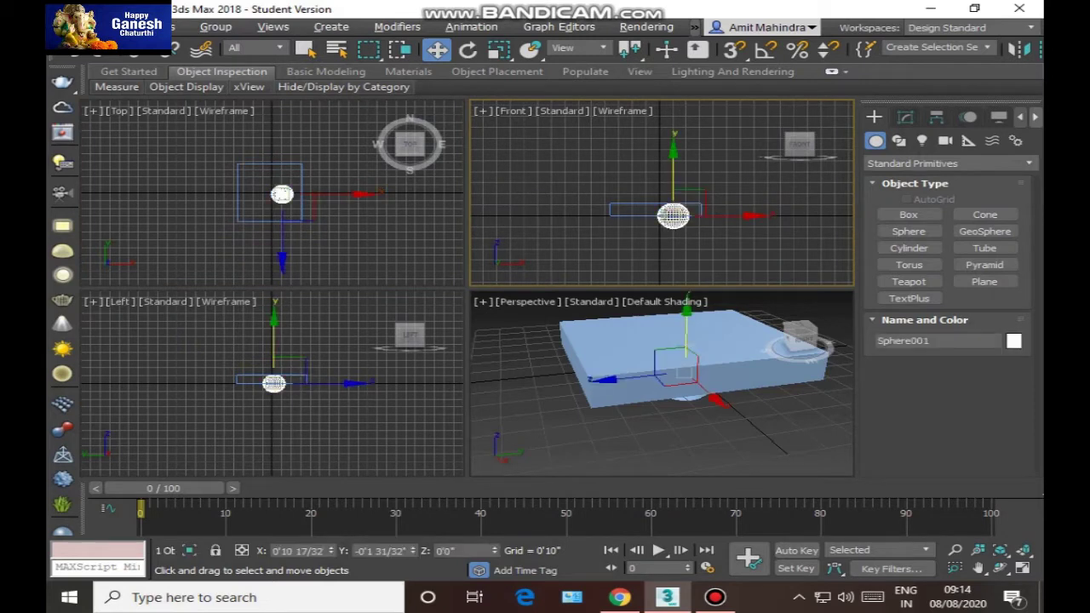
left_click_drag(673, 175, 673, 157)
left_click_drag(724, 198, 710, 198)
left_click_drag(660, 162, 660, 153)
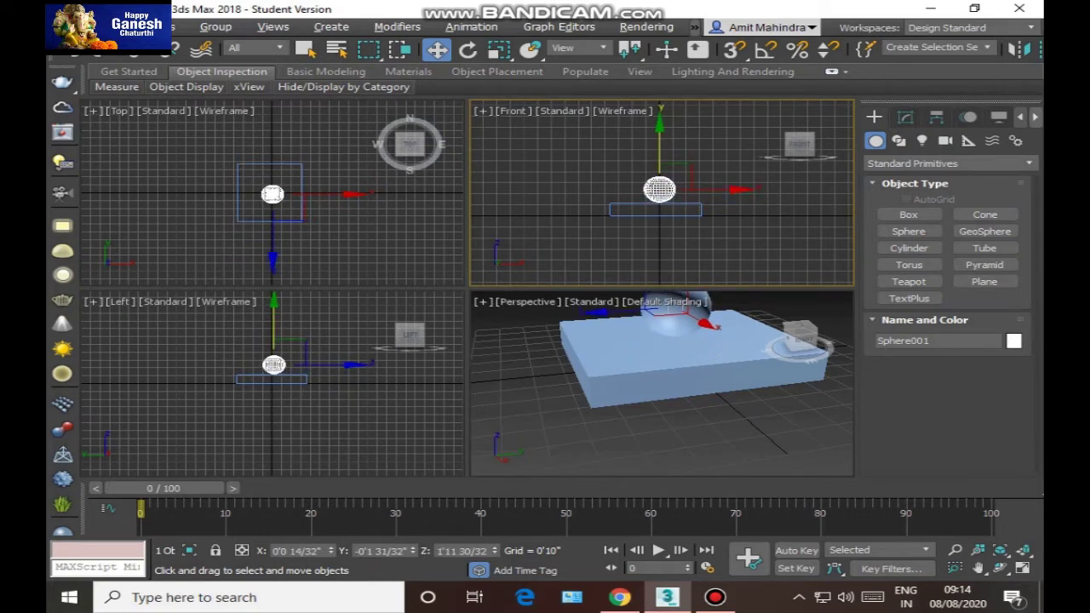
left_click(272, 162)
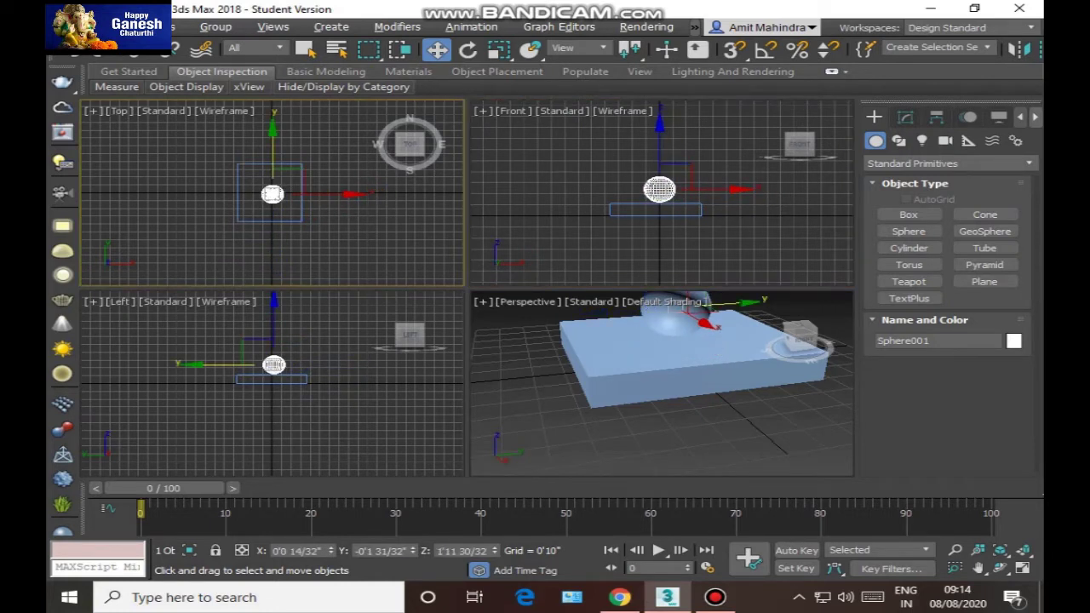
left_click(414, 258)
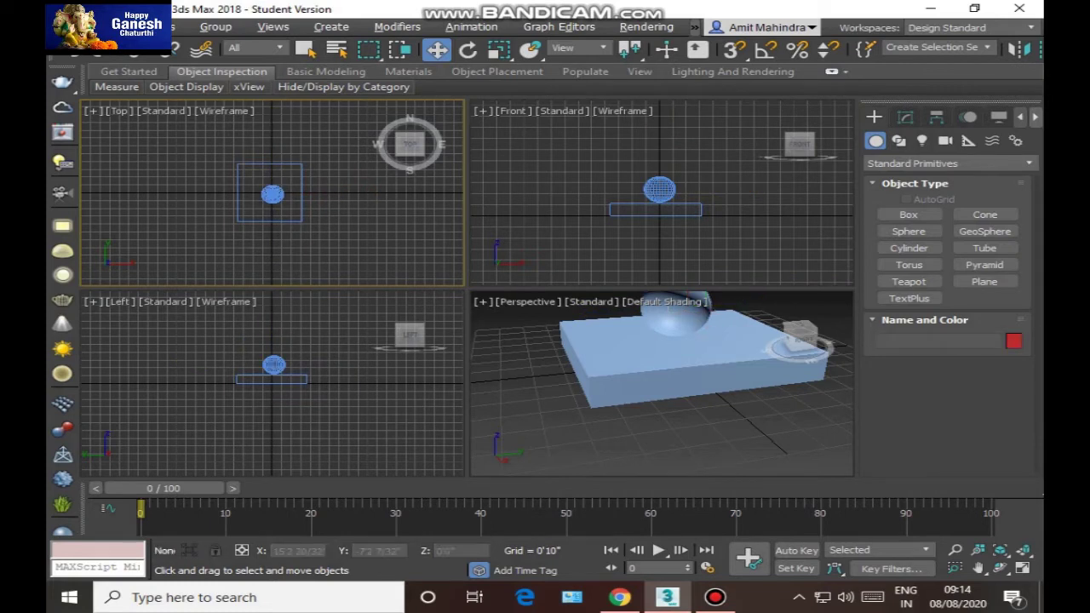
Examine the sphere on the box from several angles and distances in the Perspective viewport.
mouse_move(626, 361)
middle_mouse_down("alt")
mouse_move(640, 373)
mouse_move(622, 369)
middle_mouse_up("alt")
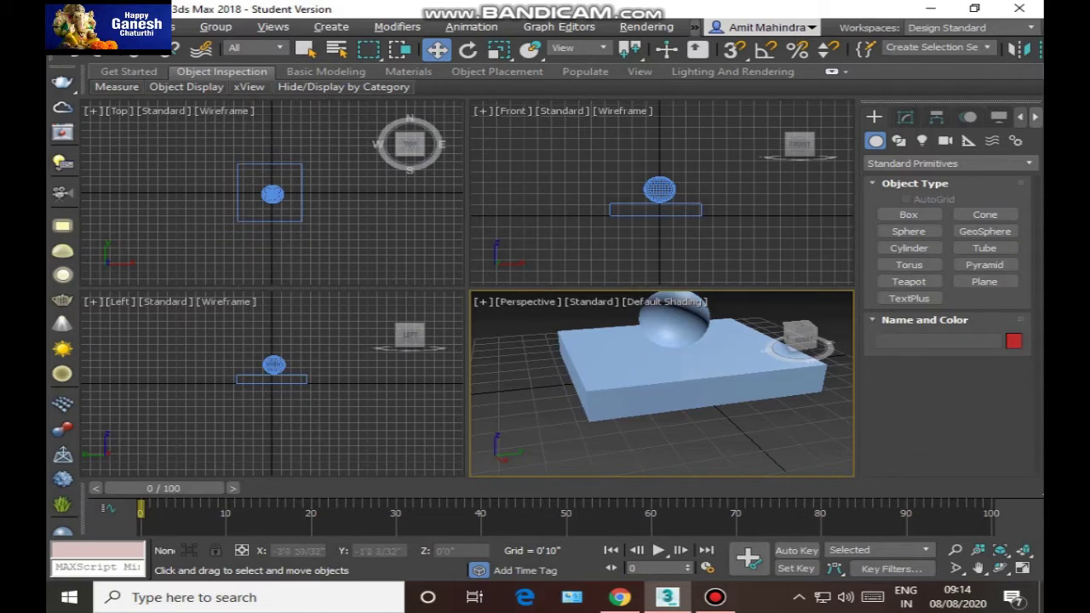
middle_click_drag(622, 369, 724, 364, "alt")
scroll(737, 362, "up", 4)
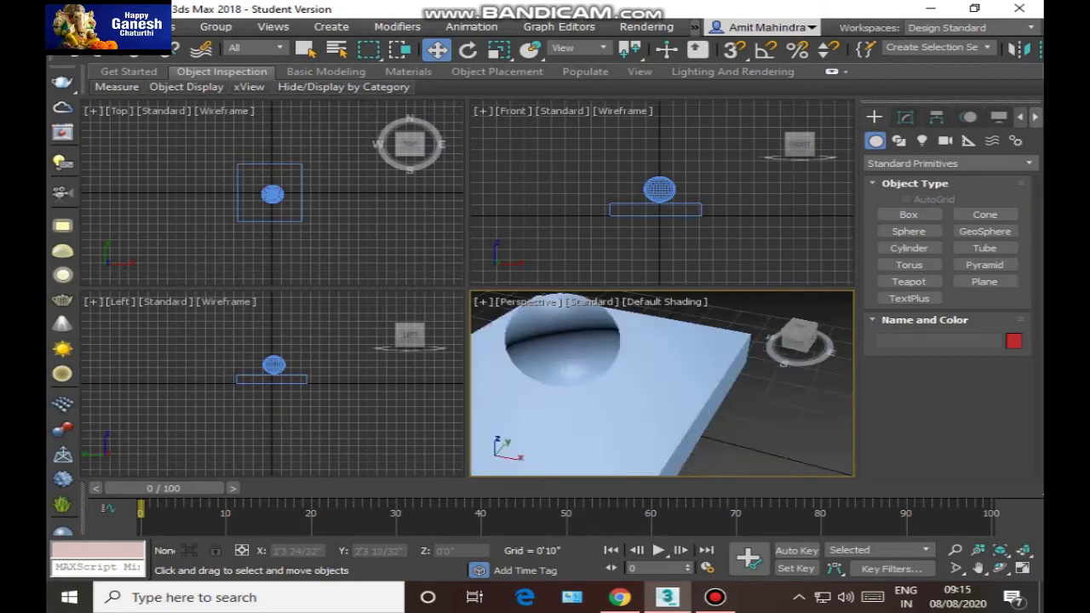
scroll(736, 362, "down", 2)
scroll(661, 383, "up", 4)
scroll(661, 383, "down", 3)
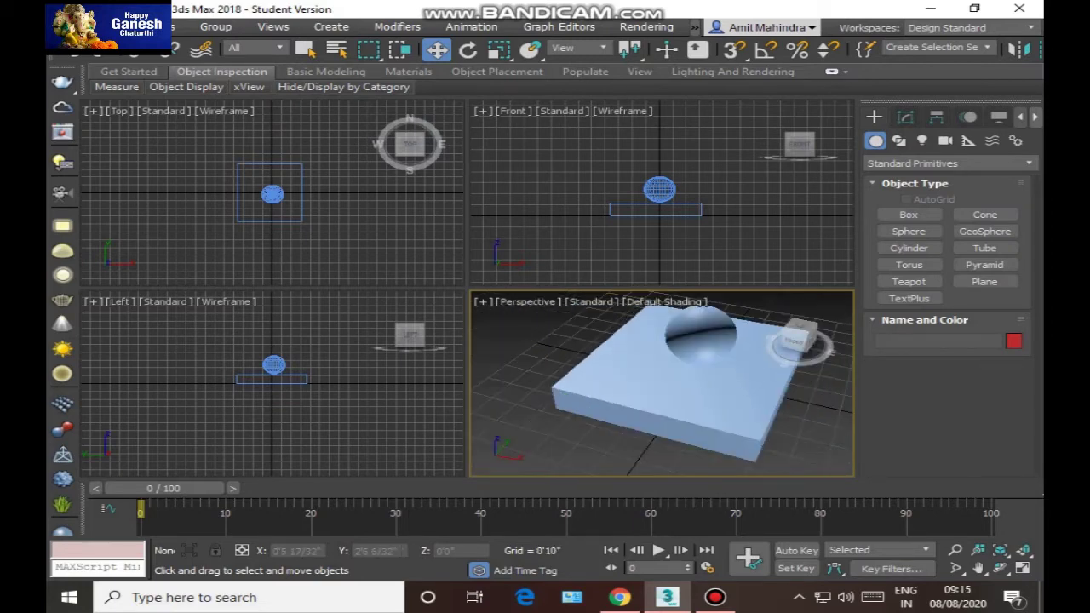
scroll(661, 384, "up", 4)
scroll(661, 383, "down", 3)
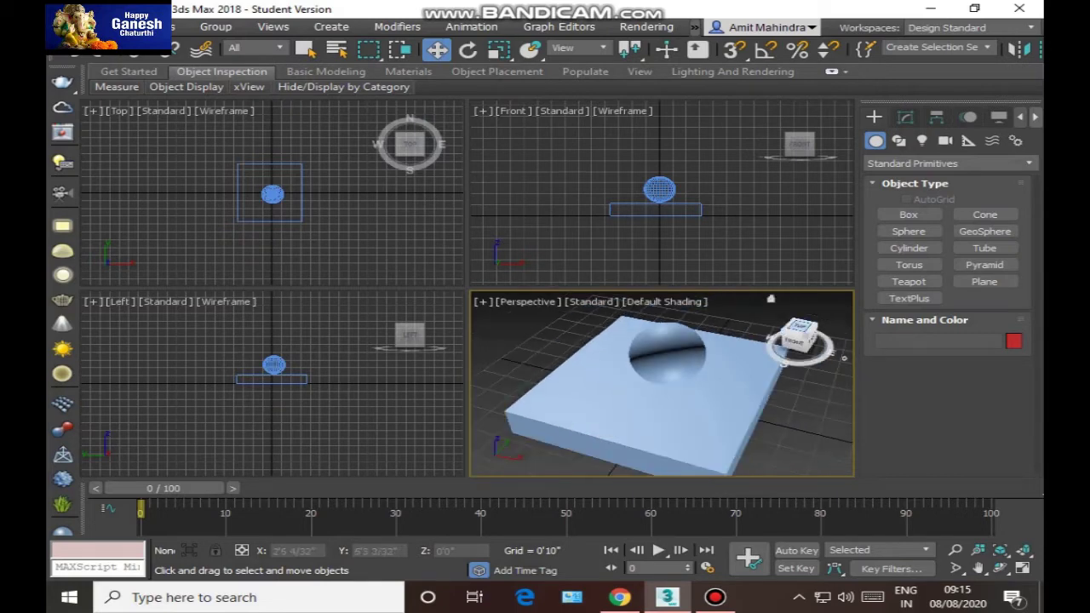
mouse_move(799, 327)
left_mouse_down()
mouse_move(801, 296)
mouse_move(799, 347)
mouse_move(795, 320)
left_mouse_up()
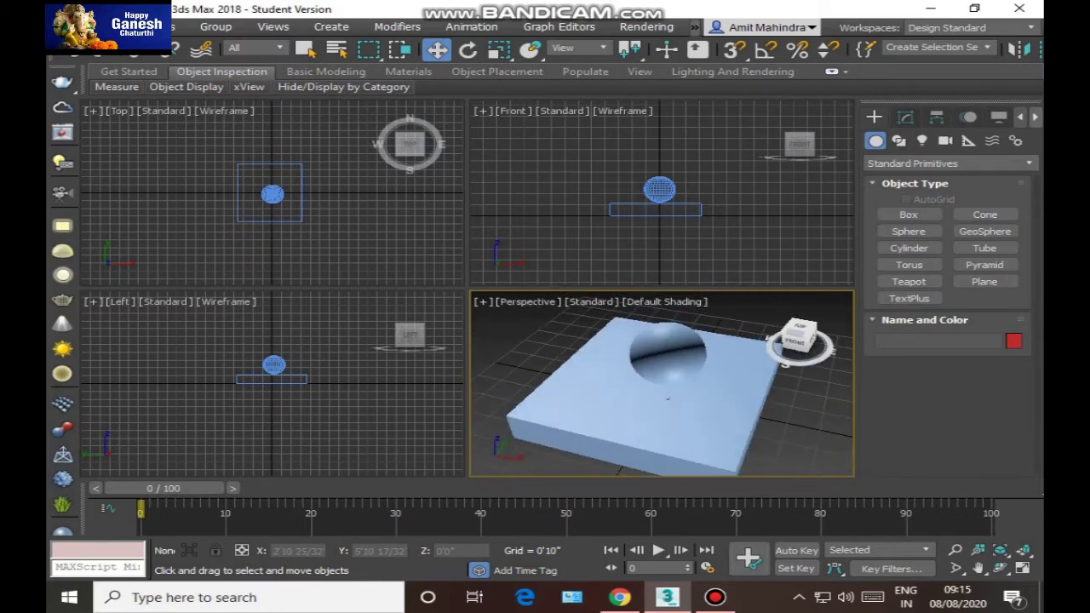
middle_click_drag(732, 366, 649, 317, "alt")
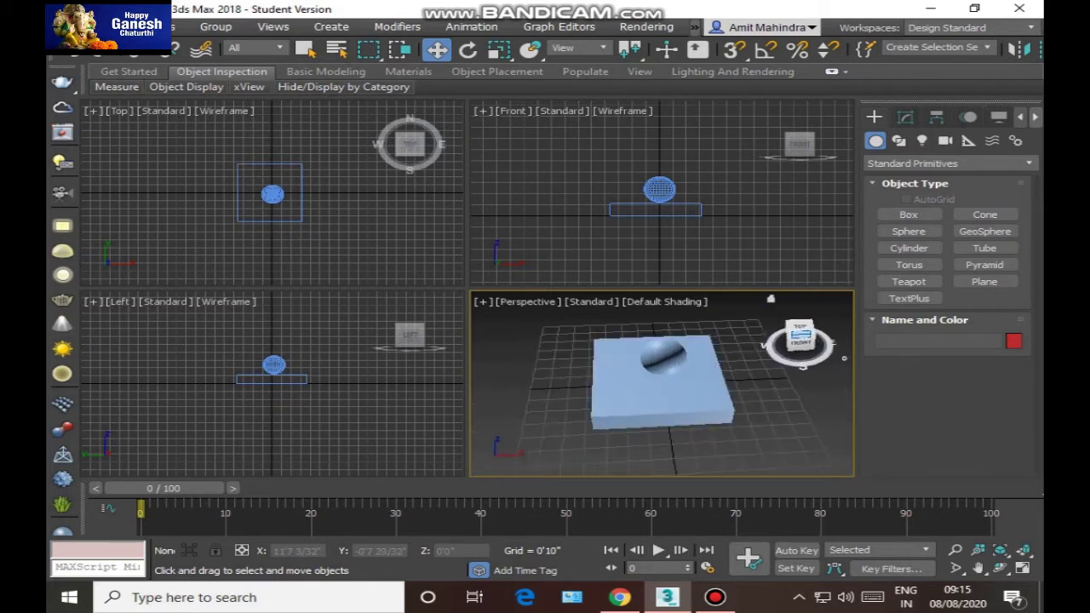
middle_click_drag(649, 317, 674, 340, "alt")
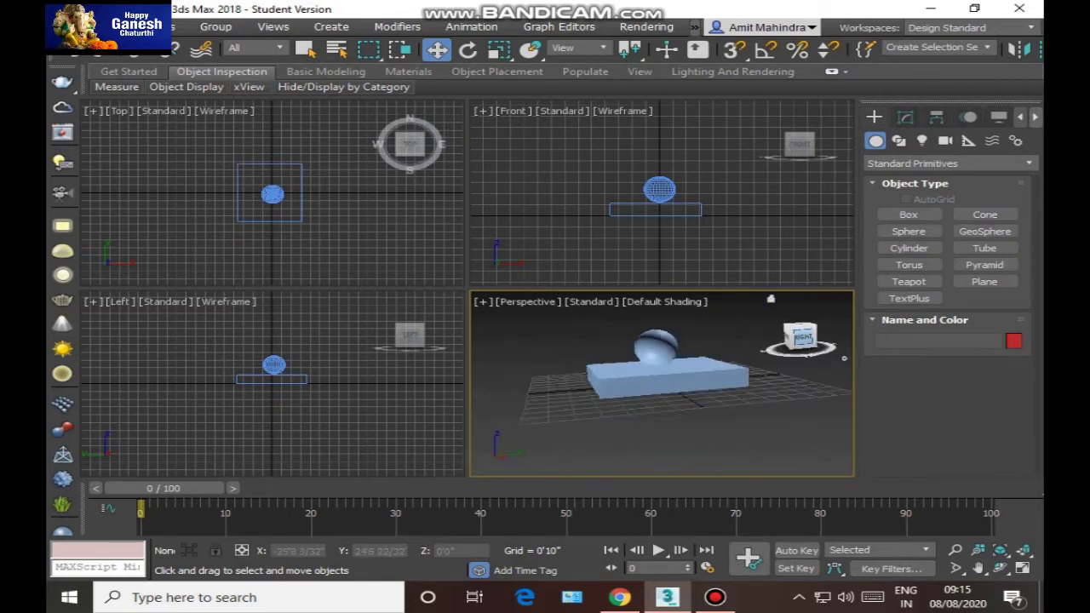
left_click_drag(819, 337, 785, 344)
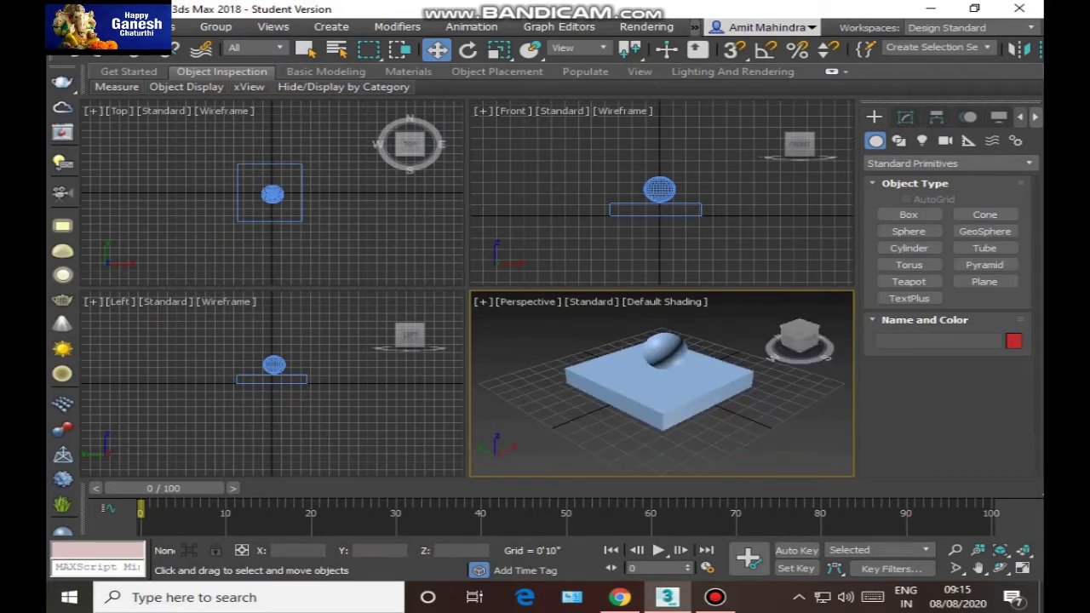
Select the box and sphere together by region in the Top viewport, select each one separately, and clear the selection.
left_click_drag(206, 143, 334, 245)
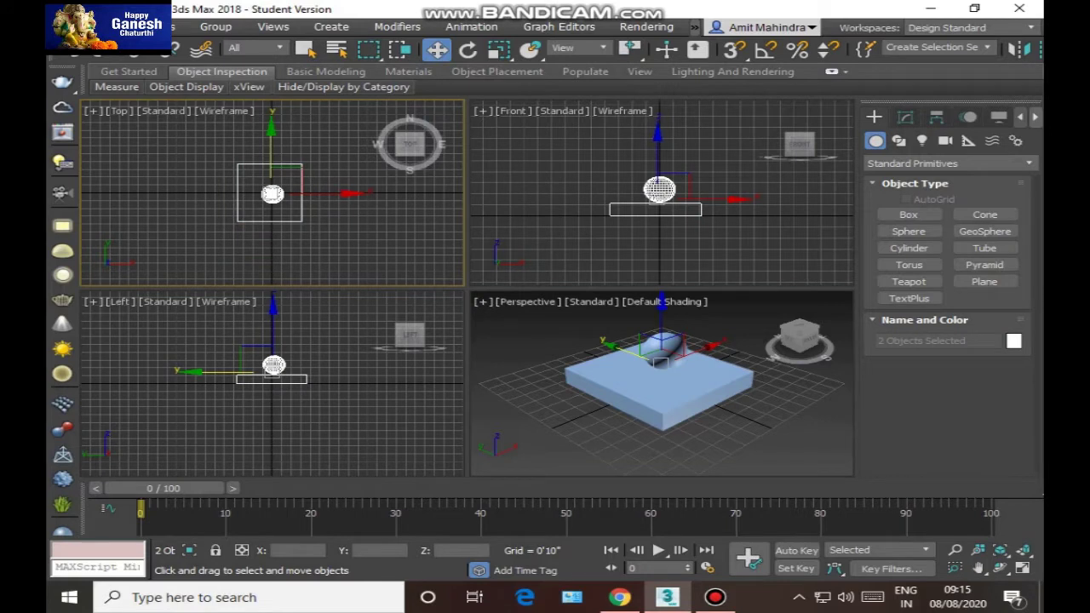
key("ctrl+d")
left_click(295, 221)
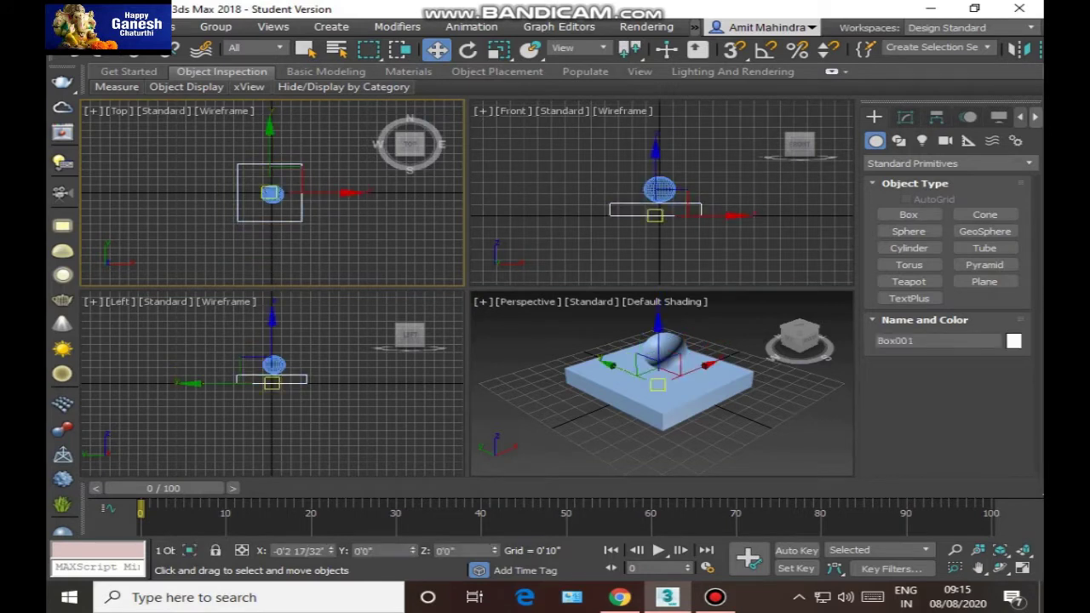
left_click(328, 243)
left_click(273, 195)
left_click(327, 243)
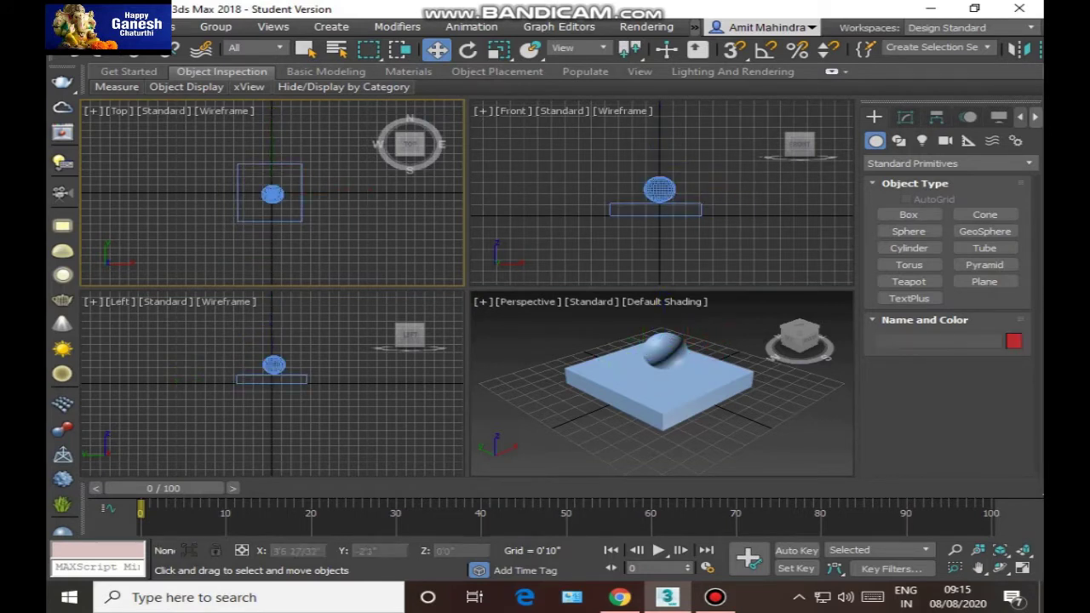
Try moving the box slightly in the Top viewport, and undo the move.
left_click(296, 222)
left_click_drag(295, 221, 279, 243)
key("ctrl+z")
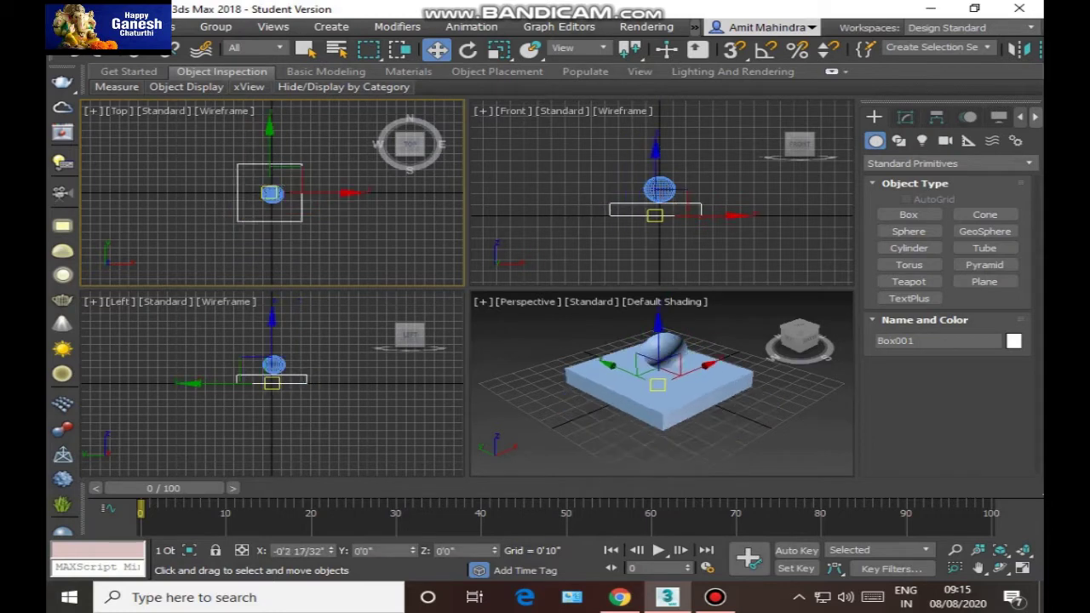
Select both the box and the sphere, delete them, undo the deletion, and deselect them.
left_click(312, 225)
left_click(292, 221)
left_click(273, 194, "ctrl")
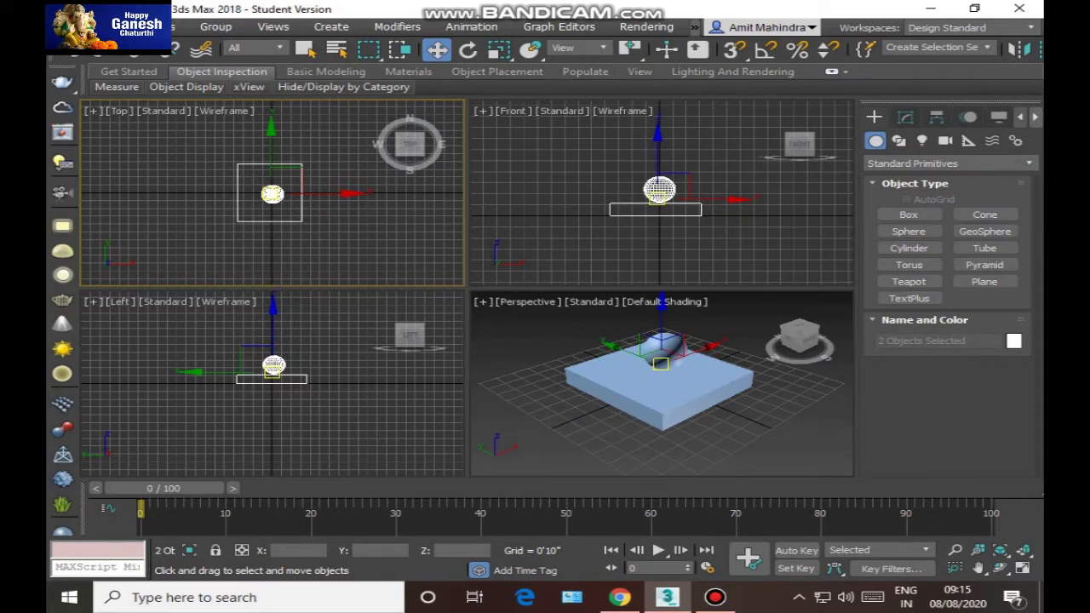
key("Delete")
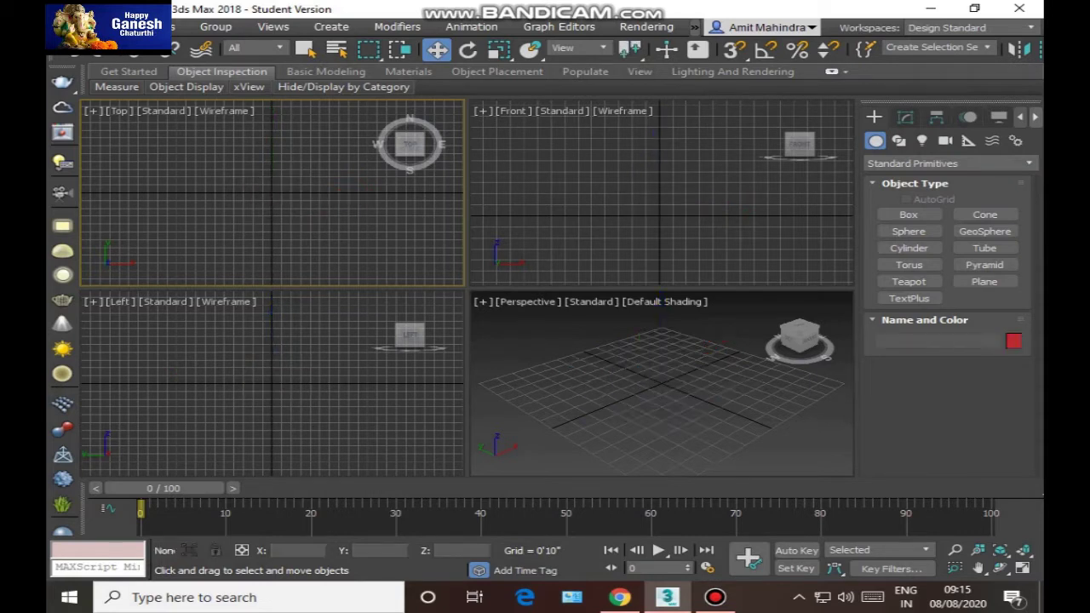
key("ctrl+z")
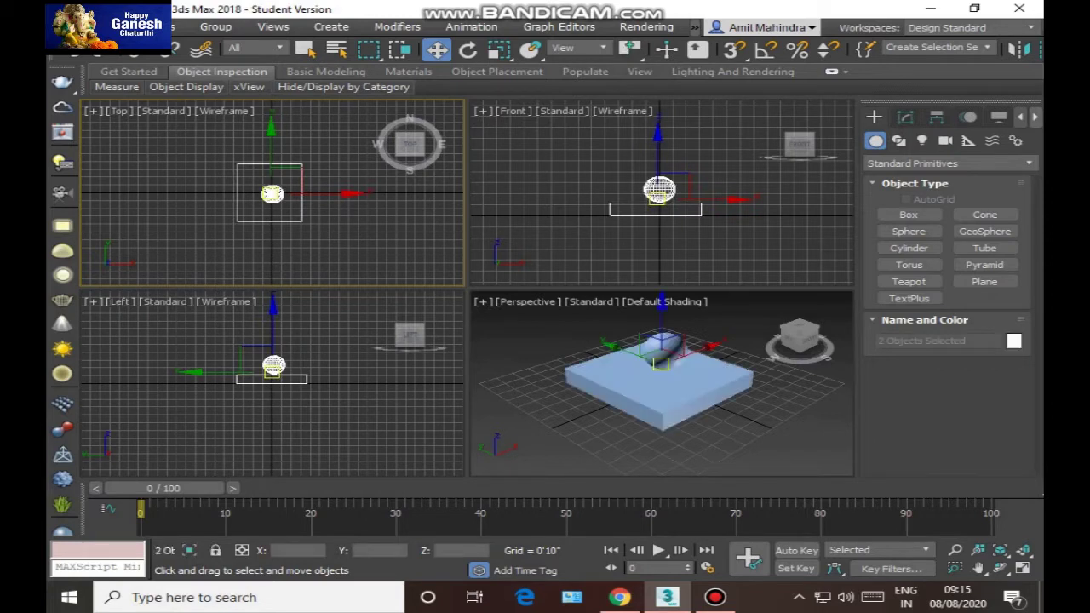
left_click(804, 228)
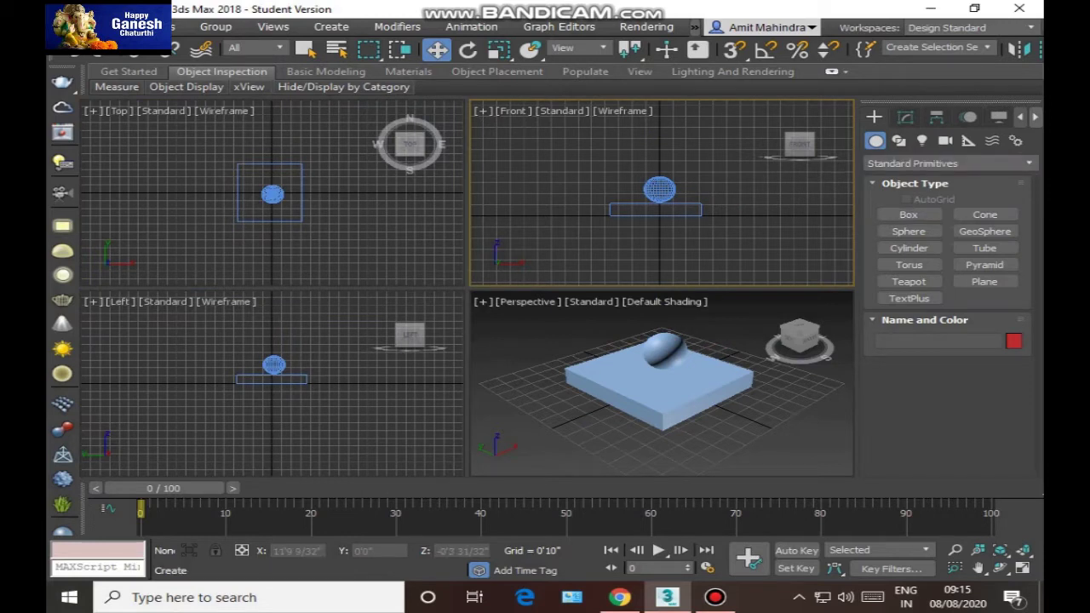
Examine the modification parameters of the box and of the sphere.
left_click(302, 209)
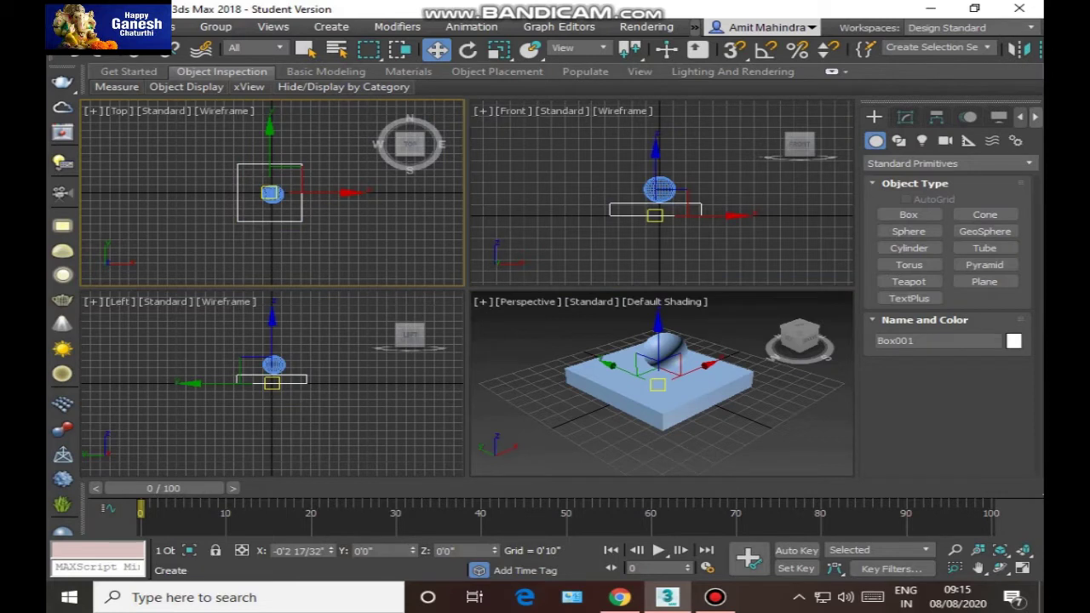
left_click(906, 117)
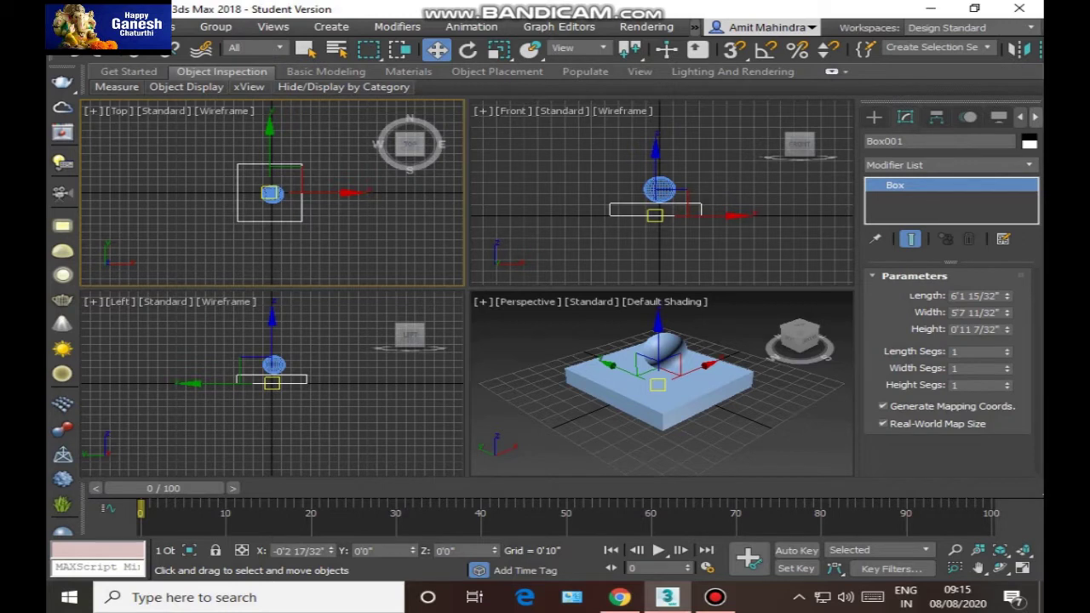
left_click(341, 239)
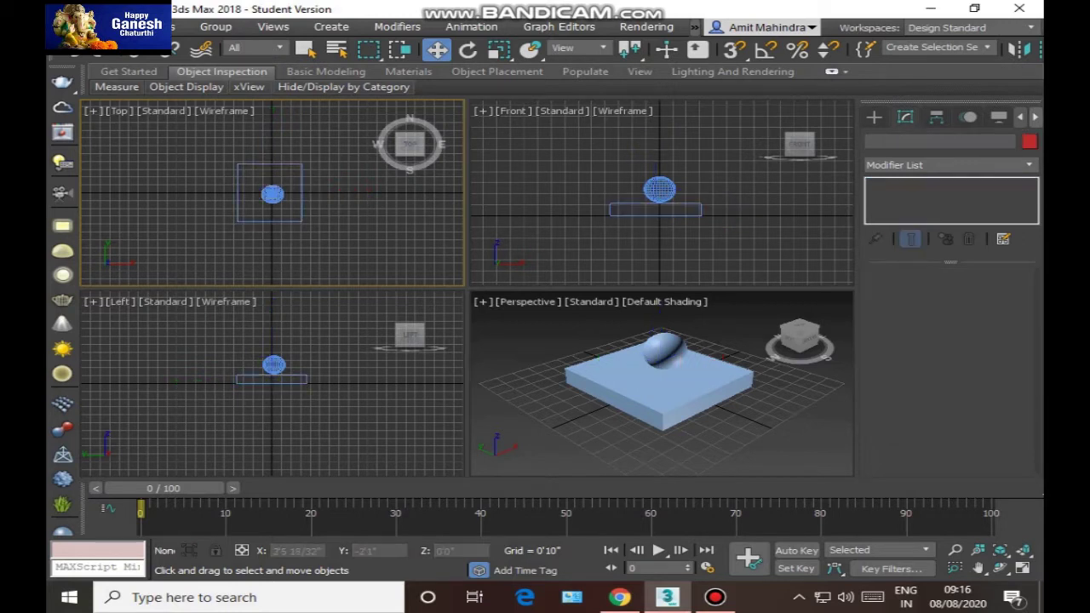
left_click(301, 209)
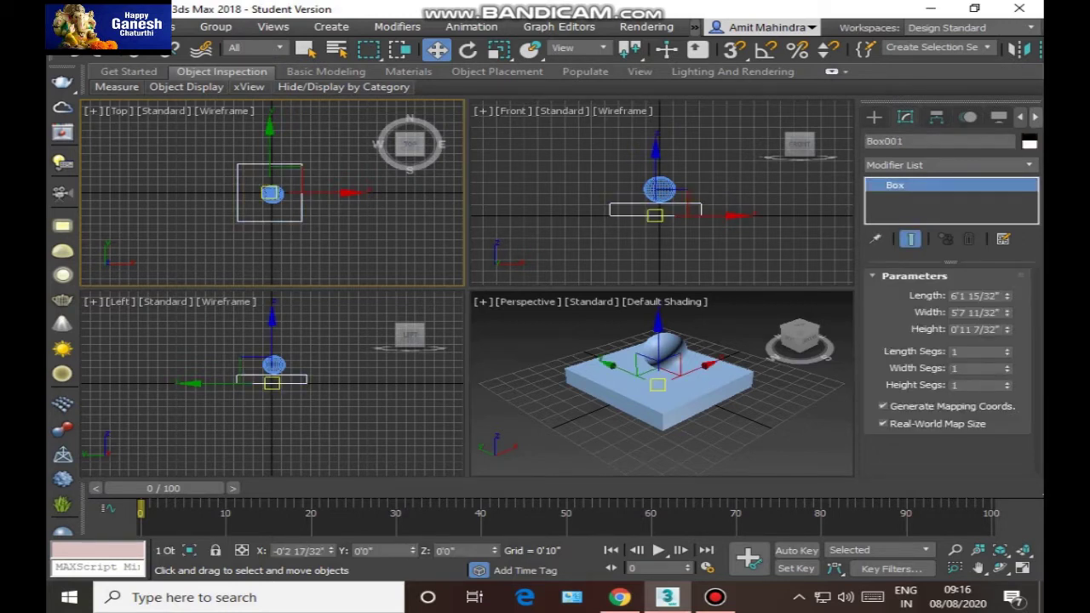
left_click(272, 193)
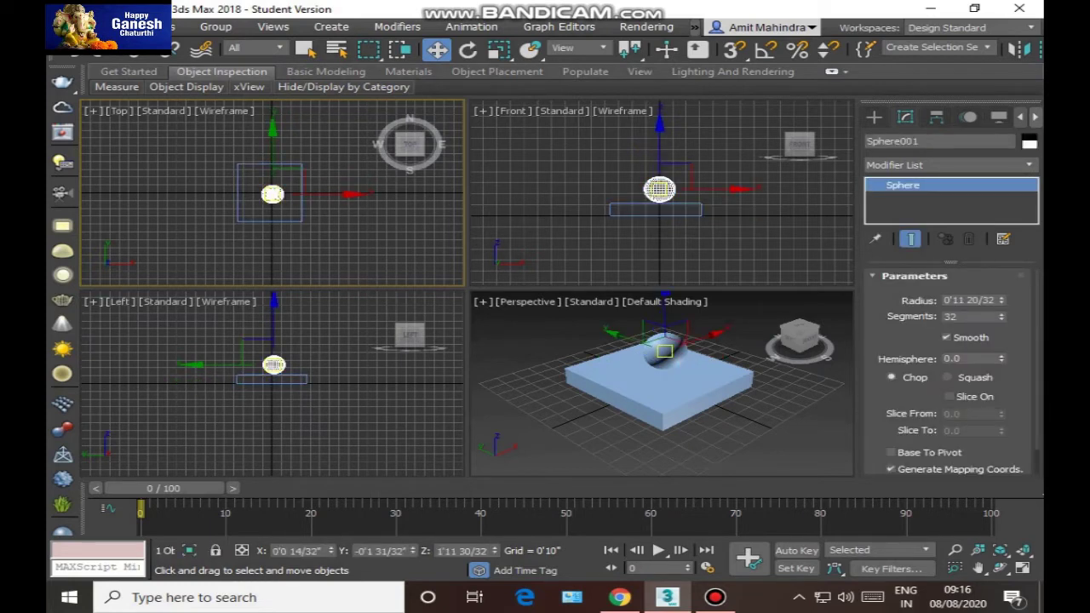
Try different radii for the sphere: about 12.3 in, 1 ft and 2 ft.
mouse_move(1001, 301)
left_mouse_down()
mouse_move(1002, 170)
mouse_move(1001, 315)
mouse_move(1001, 222)
mouse_move(1001, 296)
left_mouse_up()
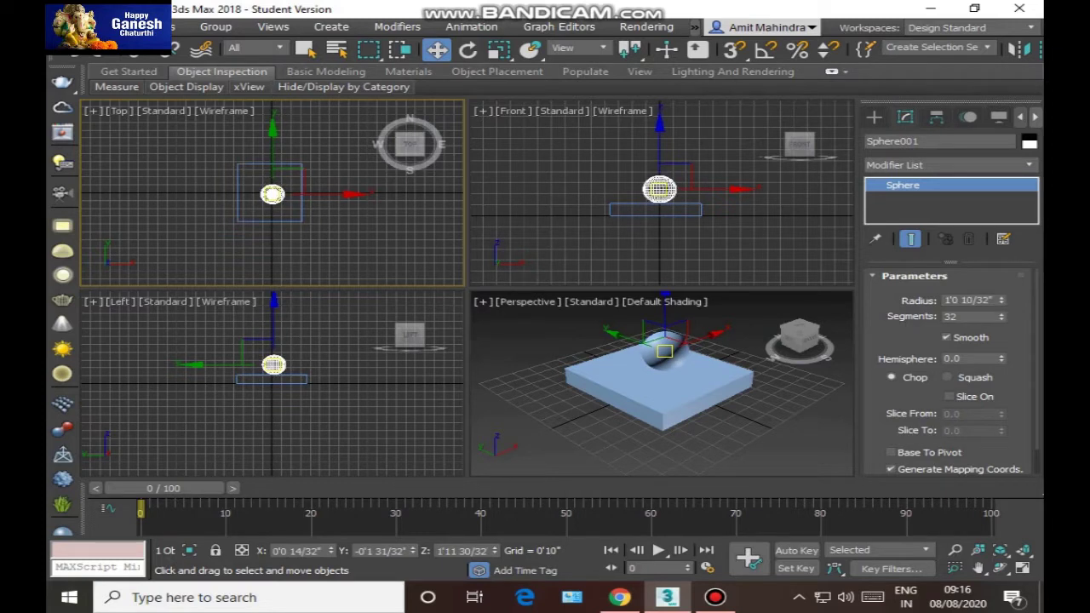
double_click(970, 301)
type("1")
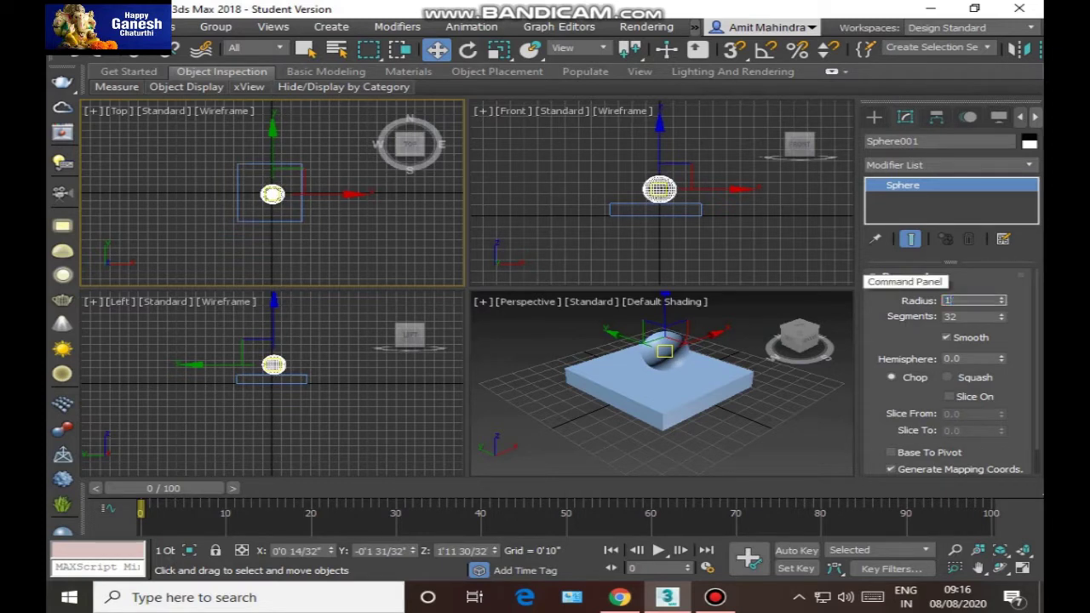
key("Return")
type("2")
key("Return")
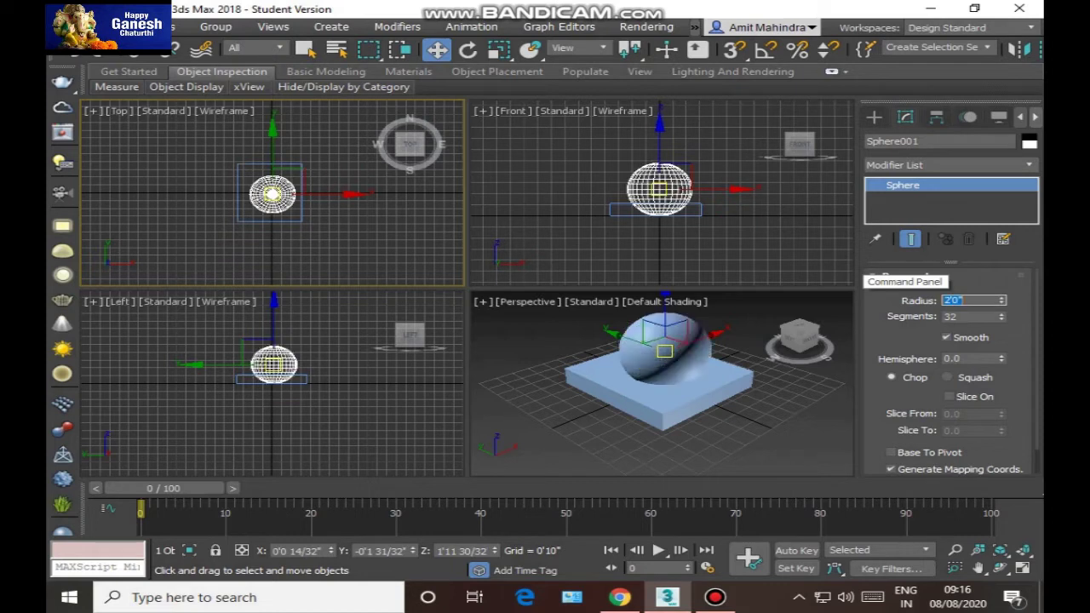
Set the sphere's radius to 1 ft and deselect the sphere.
type("1")
key("Return")
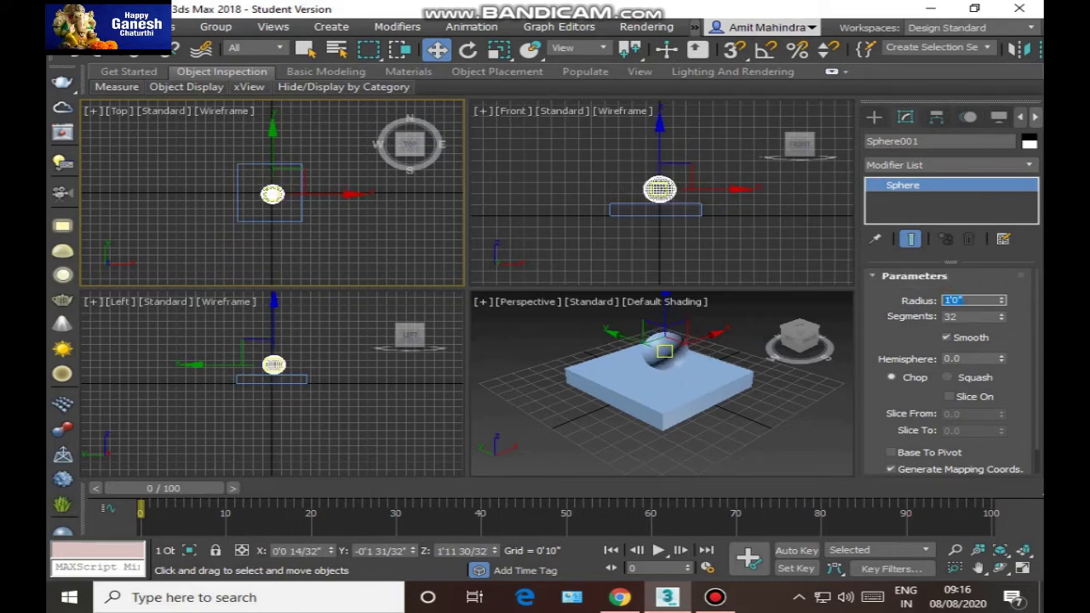
left_click(775, 425)
left_click(664, 349)
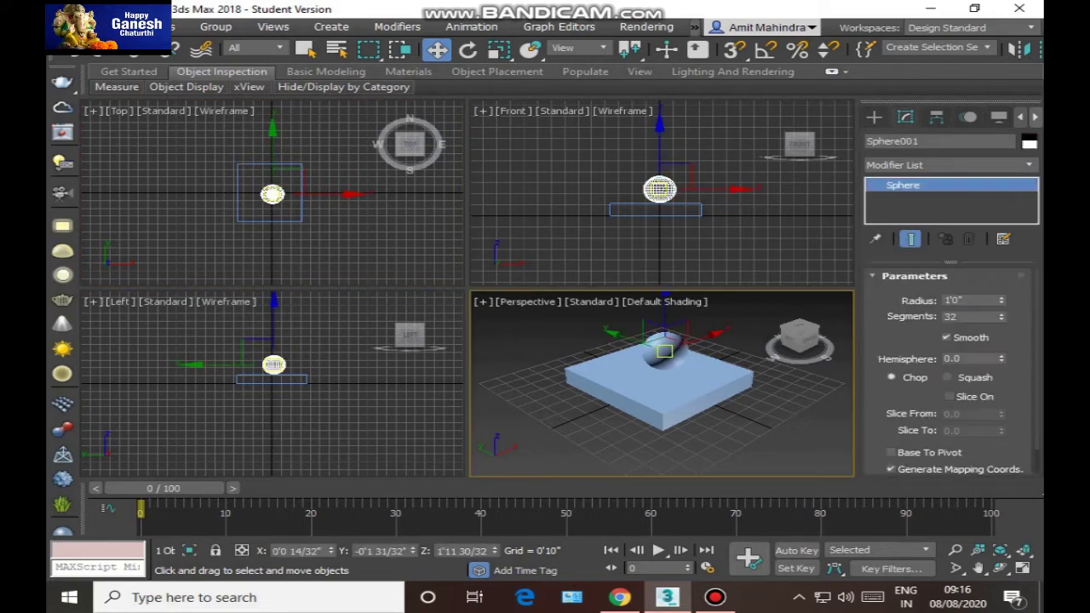
left_click(290, 212)
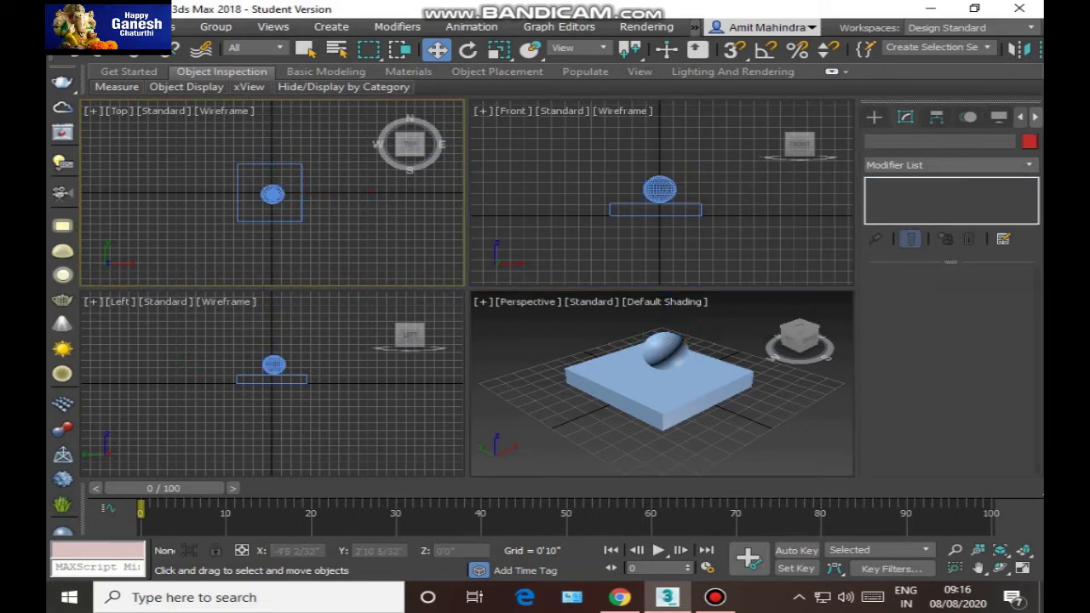
scroll(284, 199, "up", 5)
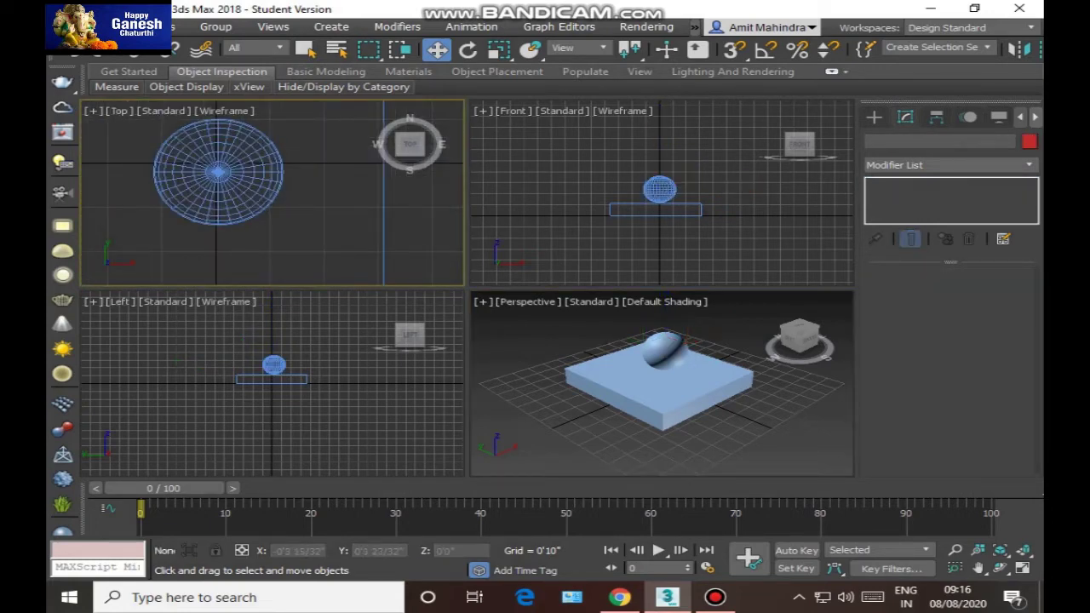
Select the sphere in the Top viewport and compare its edged-faces display with the wireframe display.
left_click(237, 176)
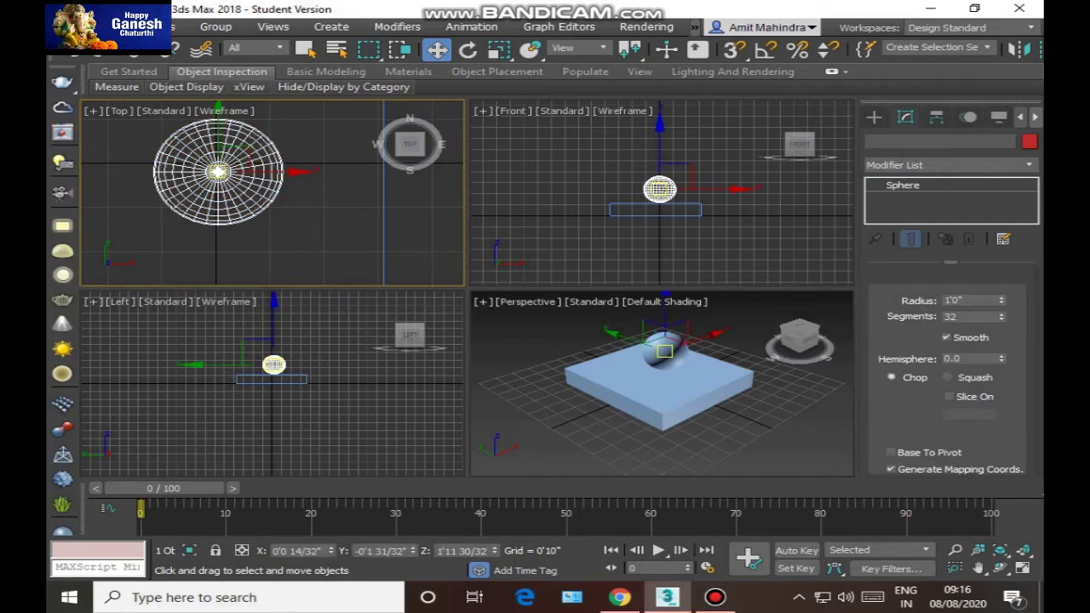
key("F4")
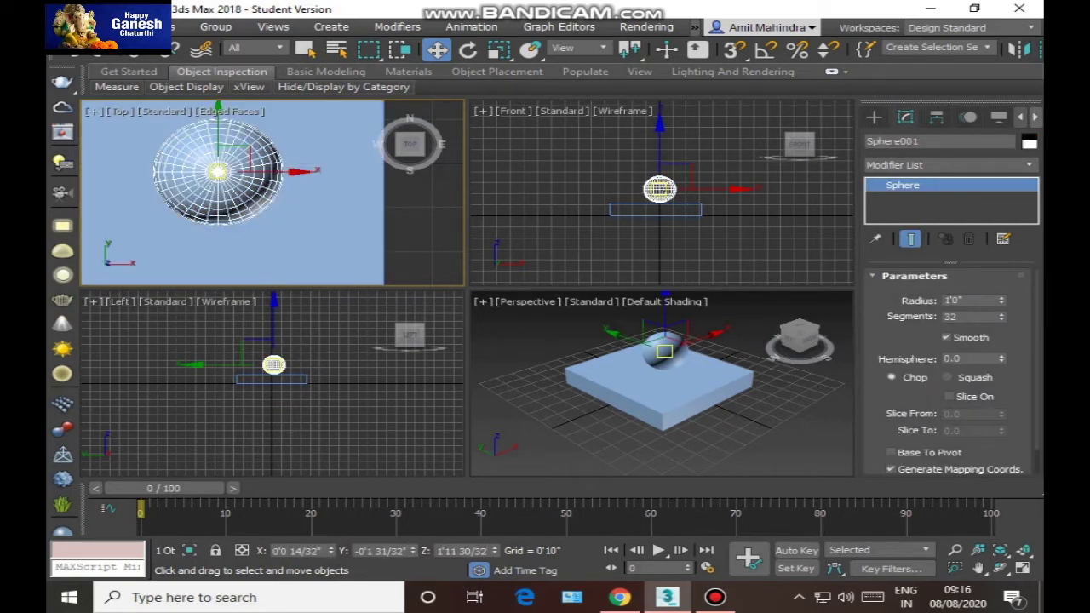
key("F4")
key("F3")
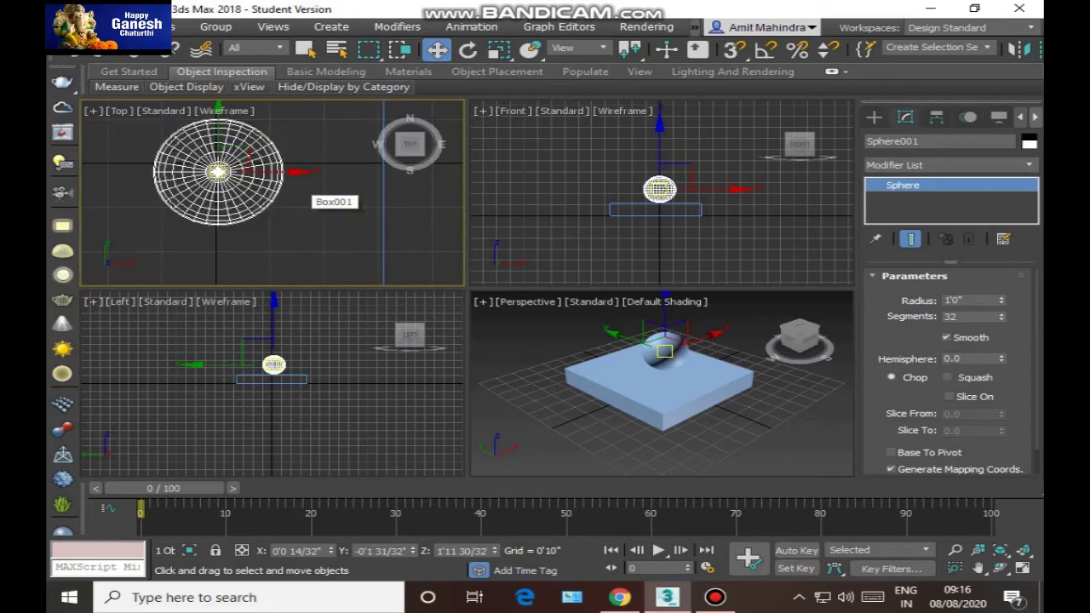
Compare the Top viewport's default shading with wireframe by switching between them several times, ending in wireframe.
left_click(314, 185)
left_click(237, 176)
key("F3")
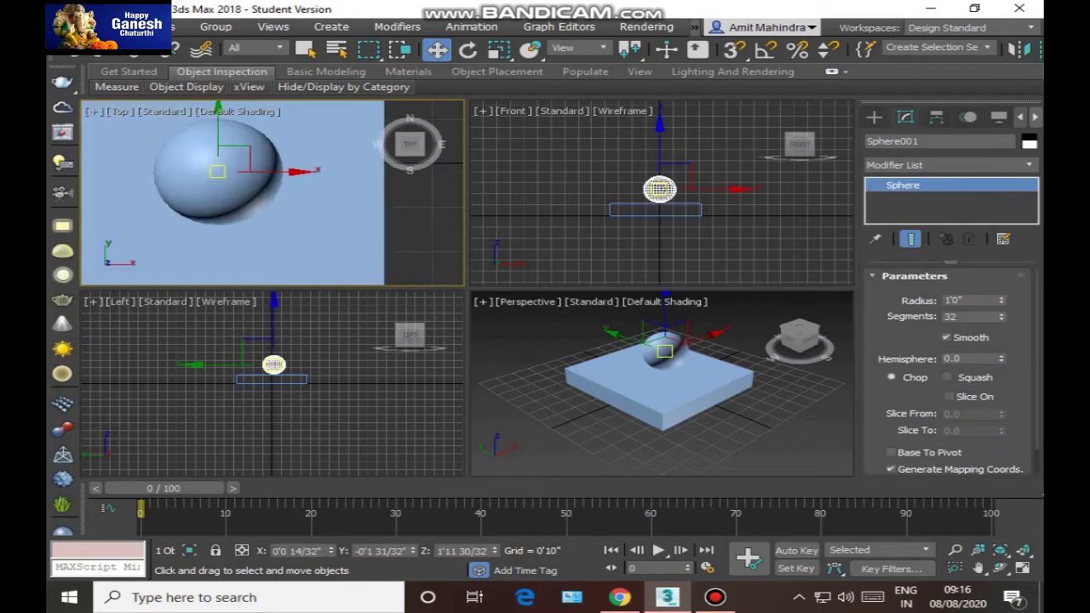
key("F3")
key("F3")
key("F3")
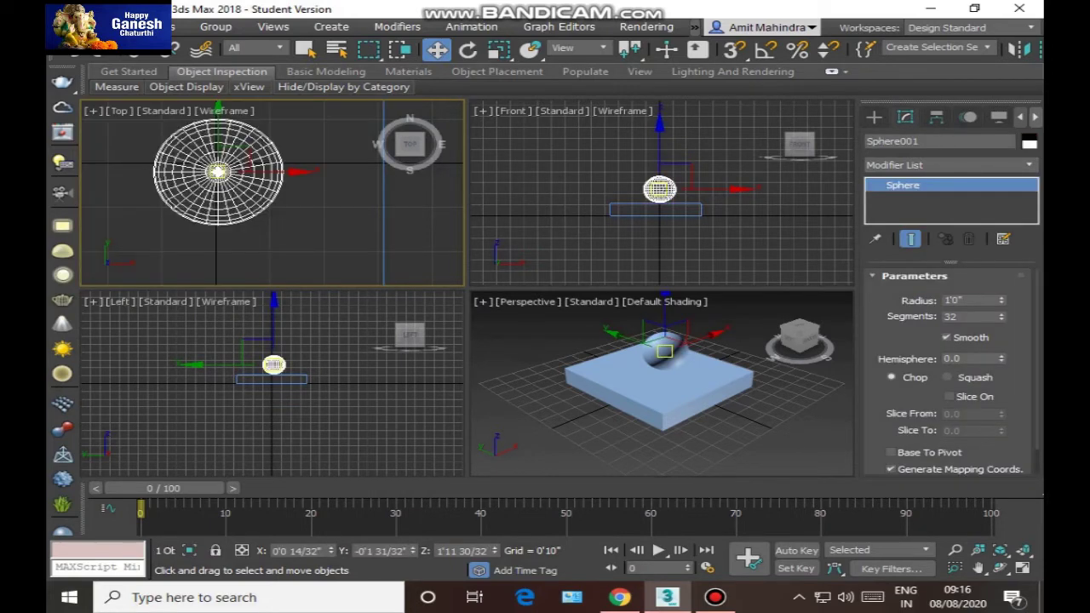
key("F3")
key("F3")
key("F3")
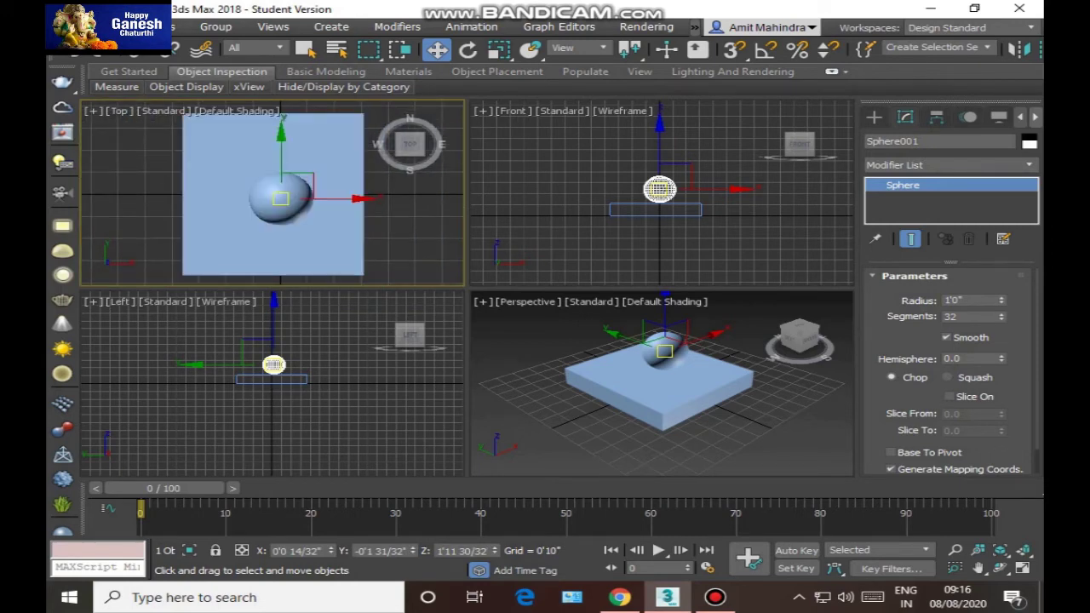
key("F3")
key("F3")
key("F3")
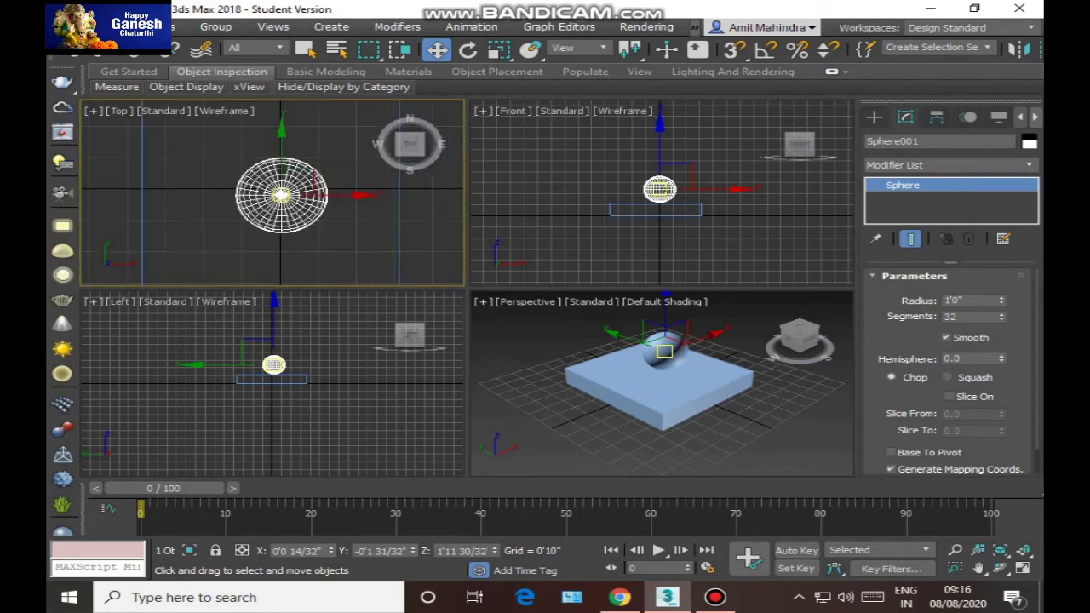
Deselect and reselect the sphere in the Top viewport while zooming the view out and in.
scroll(277, 207, "down", 2)
left_click(334, 154)
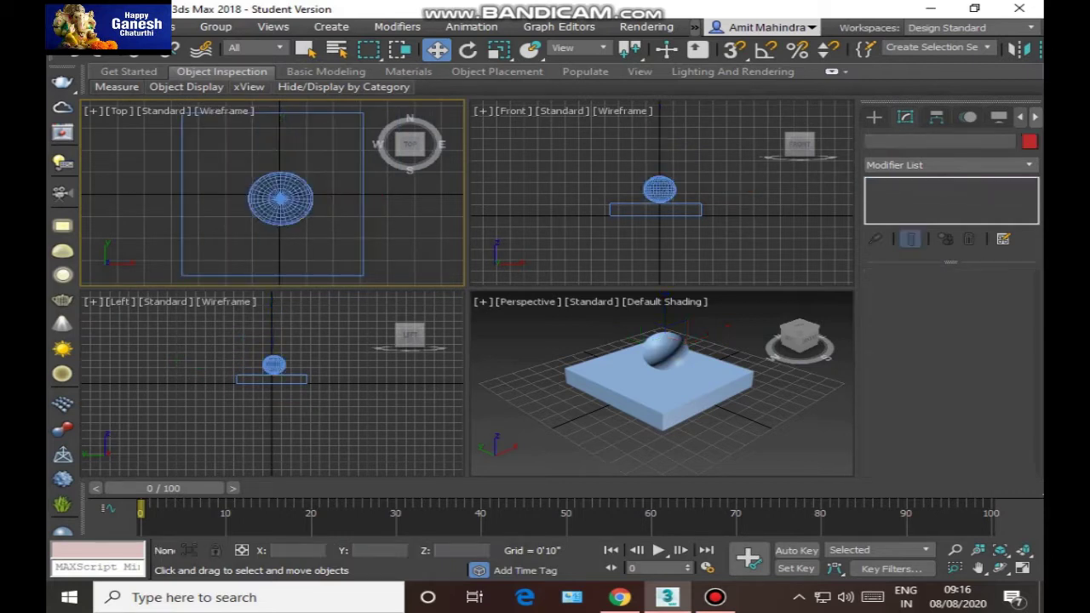
left_click(289, 204)
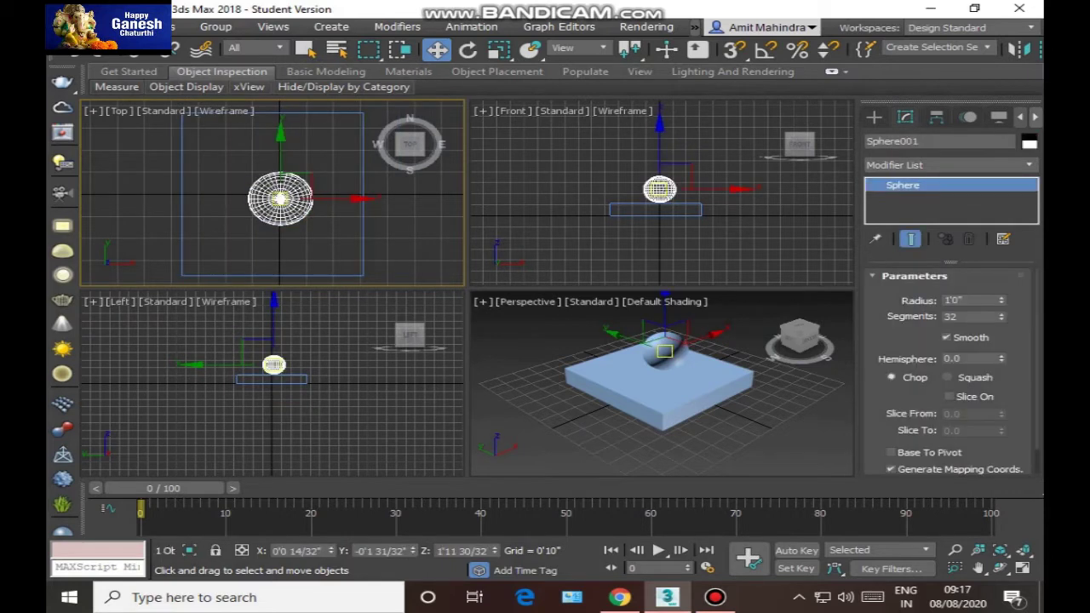
left_click(241, 166)
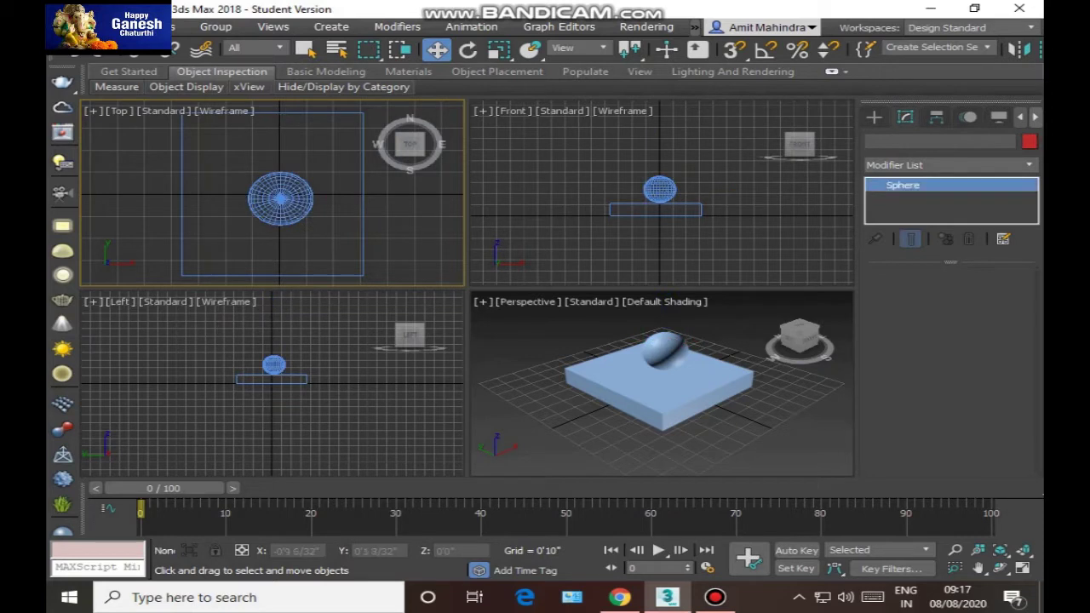
left_click(281, 200)
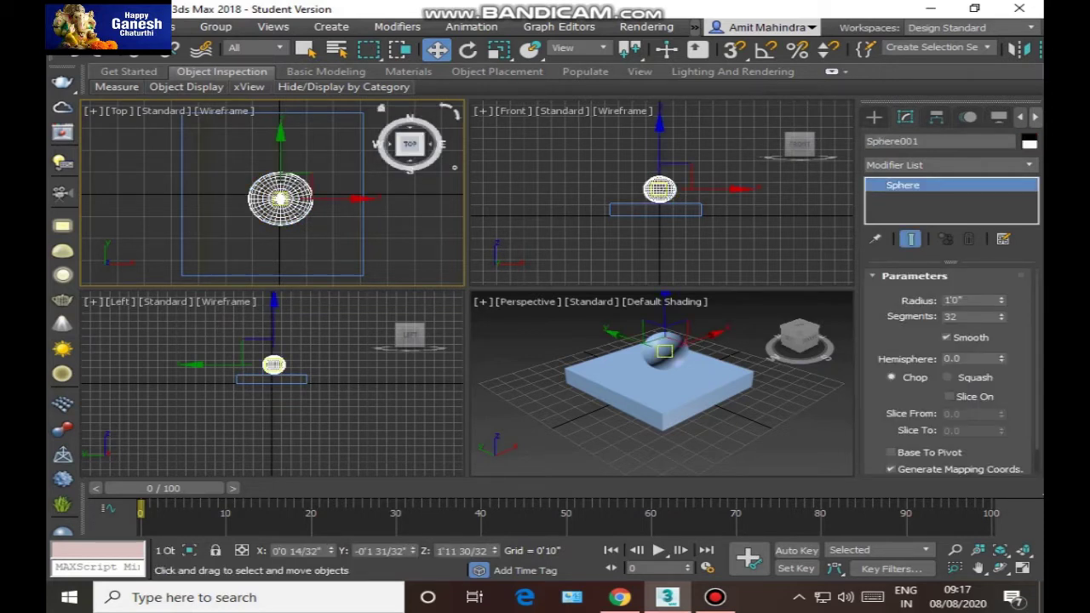
scroll(952, 375, "down", 1)
scroll(952, 375, "up", 1)
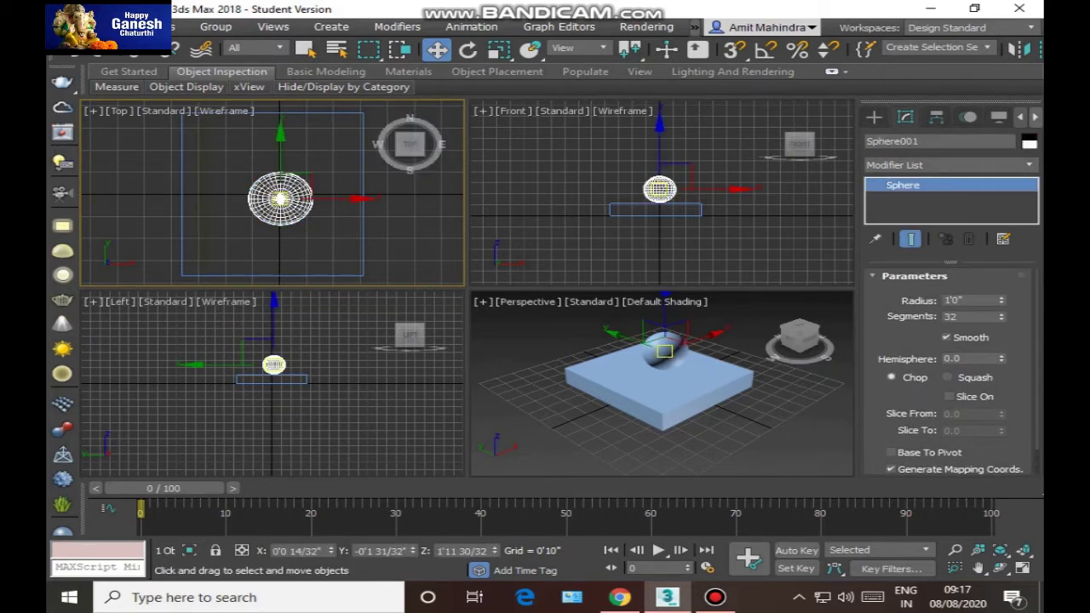
scroll(279, 198, "up", 2)
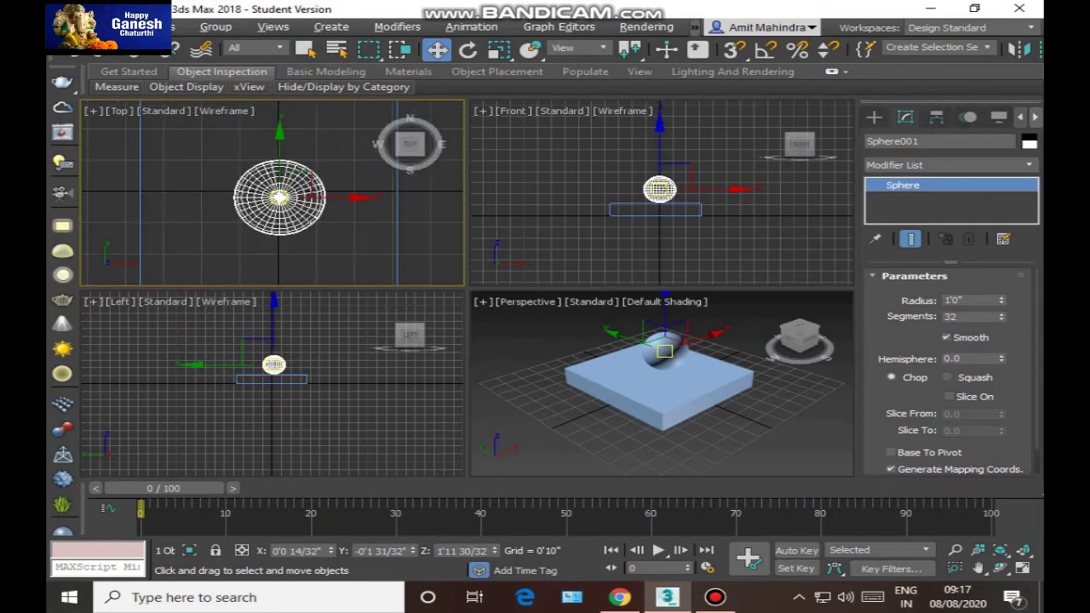
View the Top and then the Front viewport maximized, zooming each one before restoring the four-viewport layout.
key("alt+w")
scroll(481, 297, "down", 2)
scroll(481, 296, "up", 3)
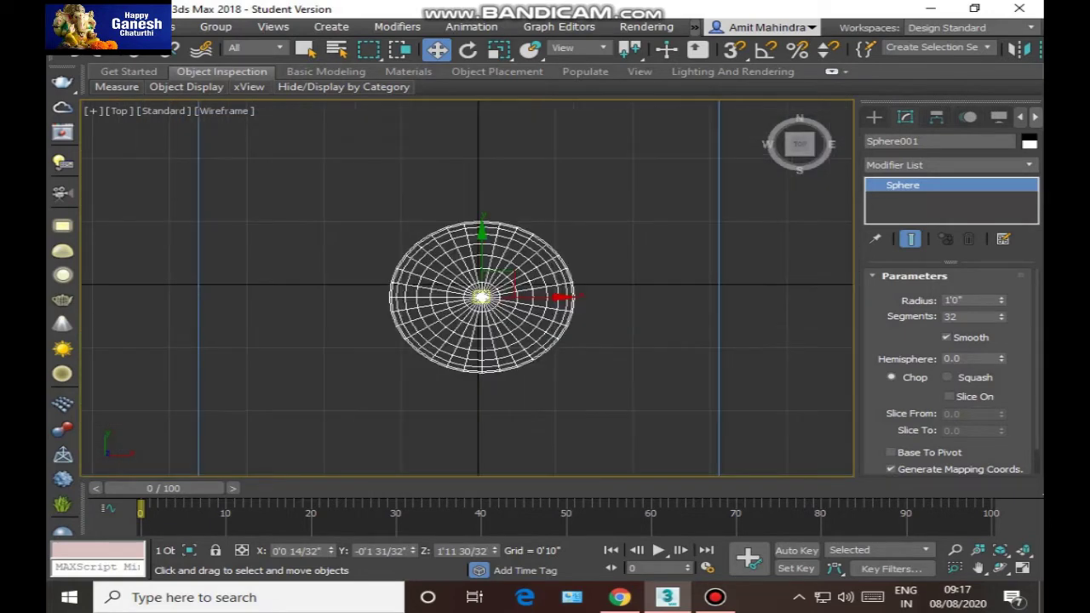
scroll(431, 298, "up", 4)
key("alt+w")
left_click(498, 268)
key("alt+w")
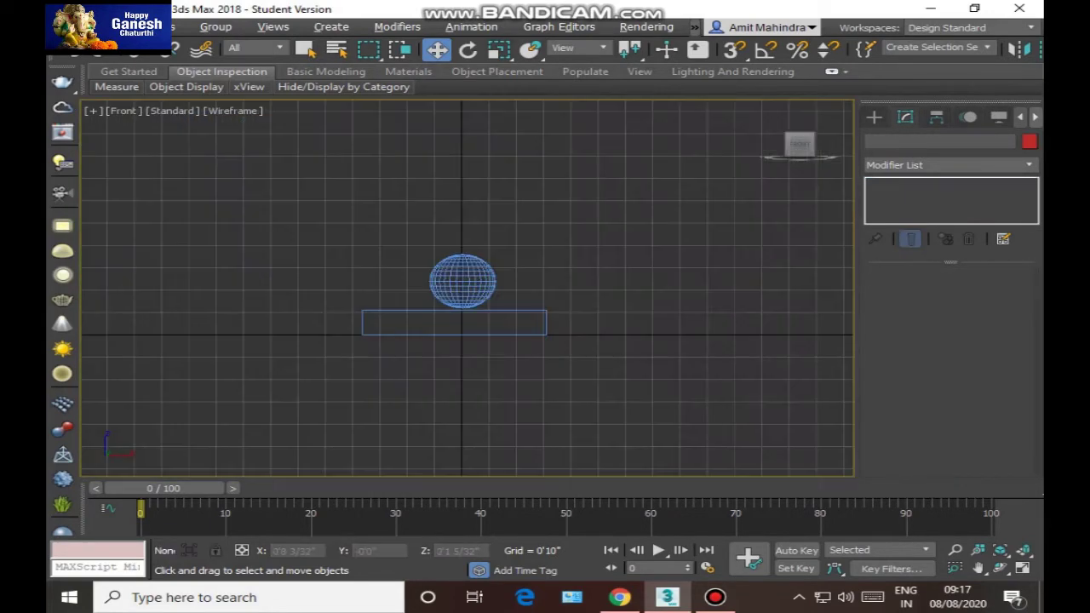
scroll(459, 290, "down", 4)
key("alt+w")
Examine the box and sphere in the maximized Left viewport at different zoom levels, and restore the four-viewport layout.
left_click(275, 392)
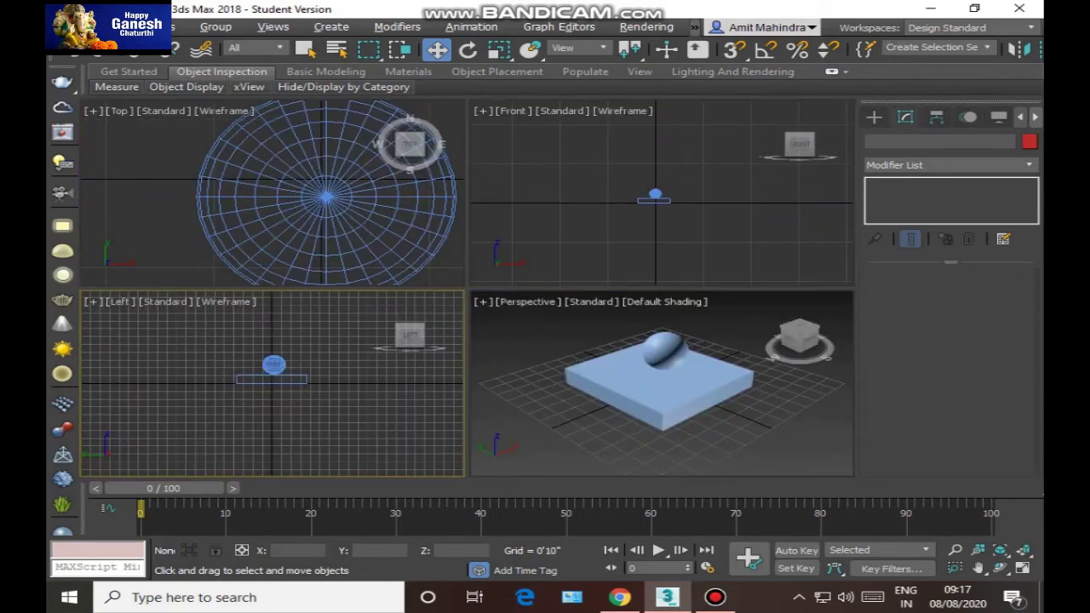
key("alt+w")
scroll(275, 392, "up", 3)
middle_click_drag(664, 107, 528, 217)
scroll(528, 216, "up", 4)
scroll(520, 234, "down", 5)
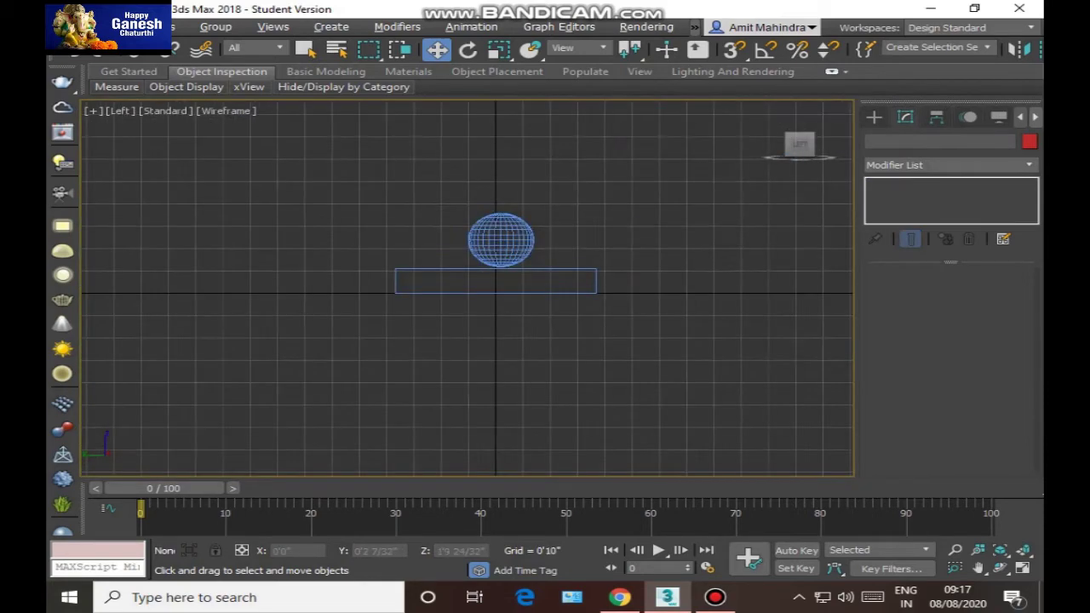
scroll(519, 234, "up", 5)
key("alt+w")
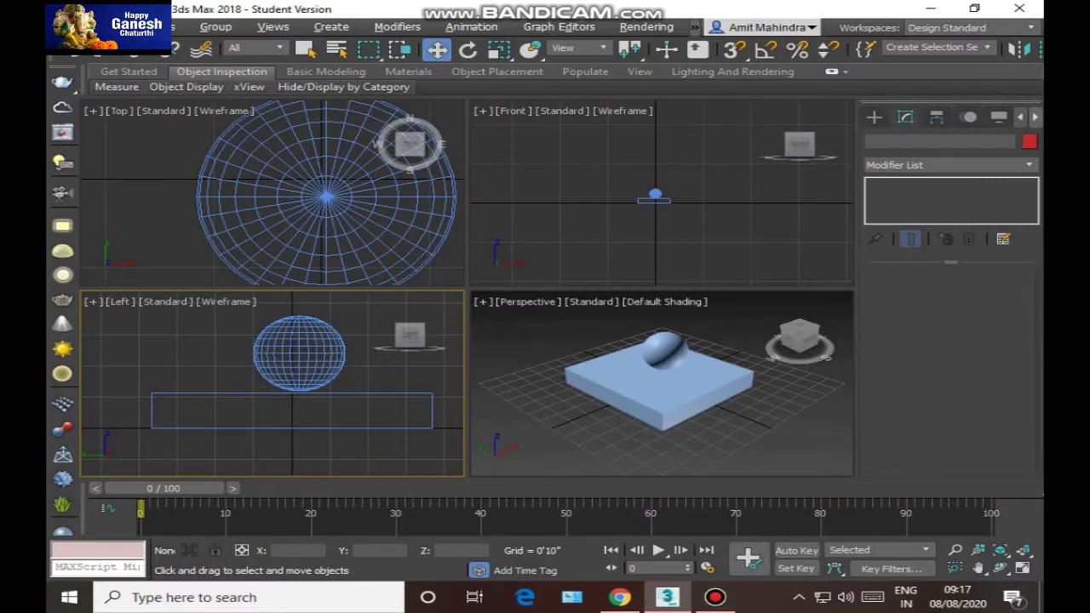
Maximize the Perspective viewport, orbit around the box and sphere, and select the sphere.
left_click(521, 340)
key("alt+w")
scroll(481, 268, "up", 5)
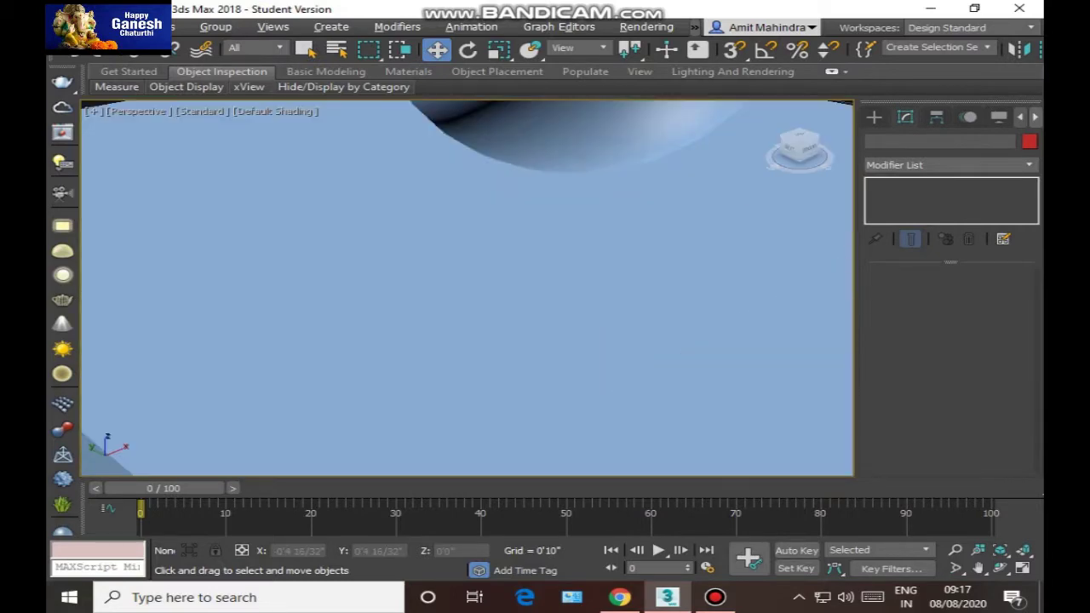
scroll(481, 268, "down", 8)
scroll(481, 271, "up", 5)
middle_click_drag(443, 293, 340, 255, "alt")
middle_click_drag(421, 228, 423, 258, "alt")
left_click(438, 250)
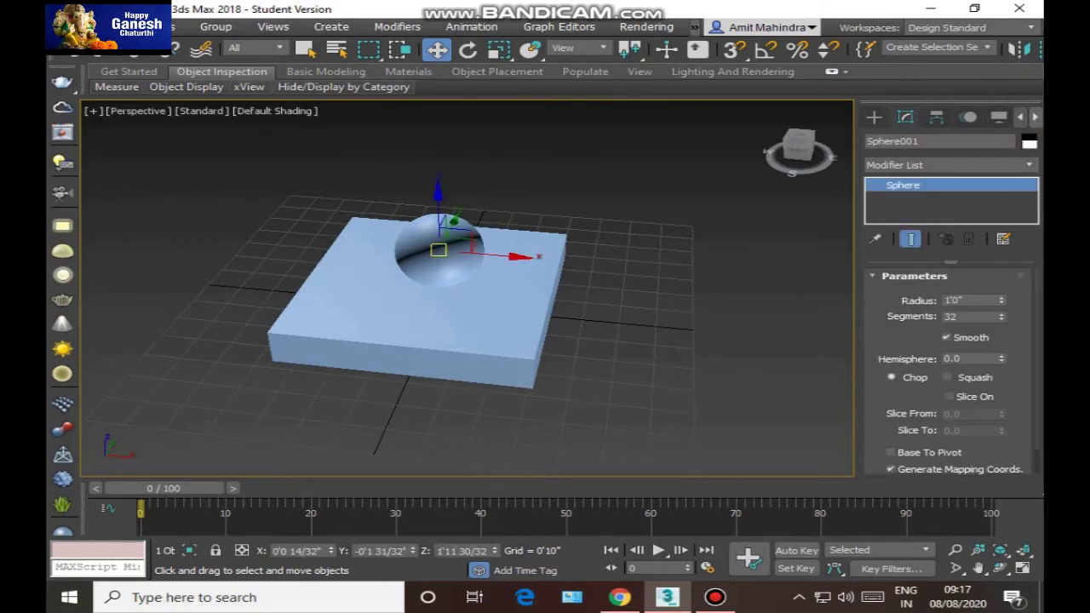
Show edged faces in the Perspective viewport and frame the selected sphere closely.
key("F4")
key("z")
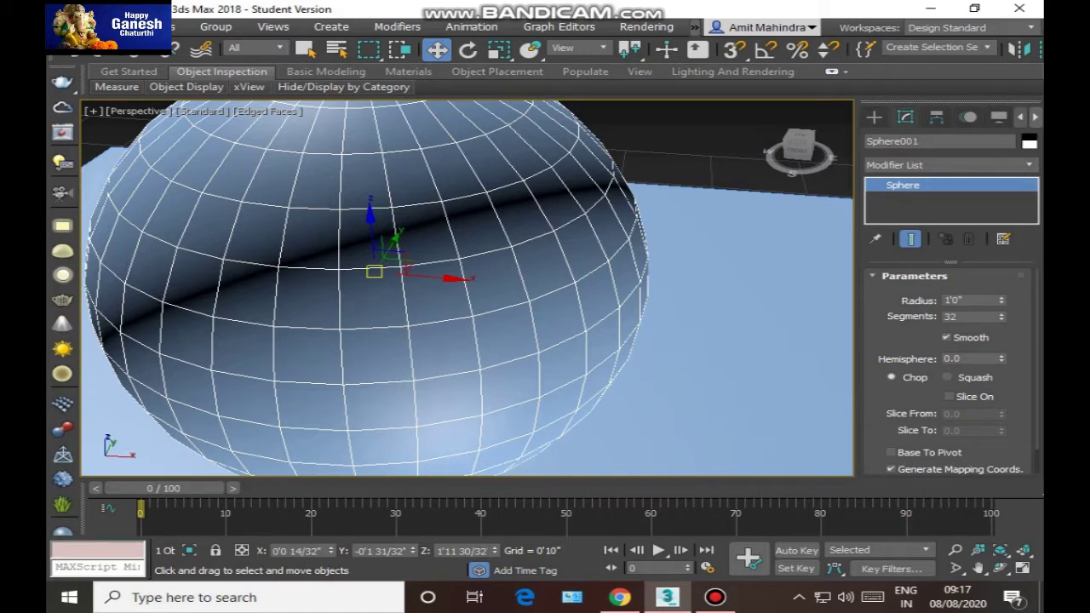
scroll(466, 289, "down", 4)
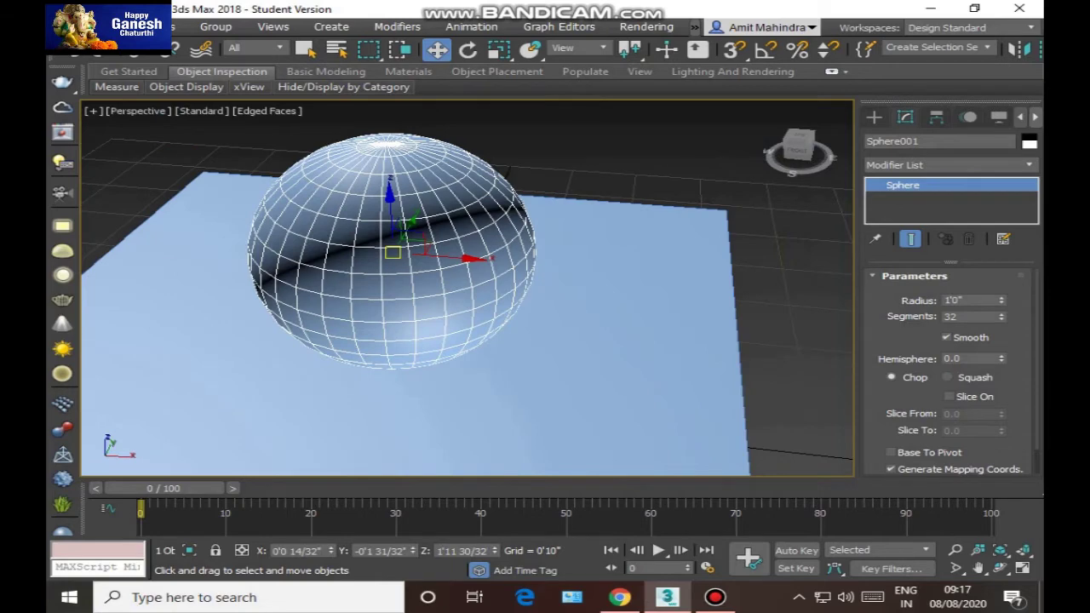
middle_click_drag(467, 289, 319, 255)
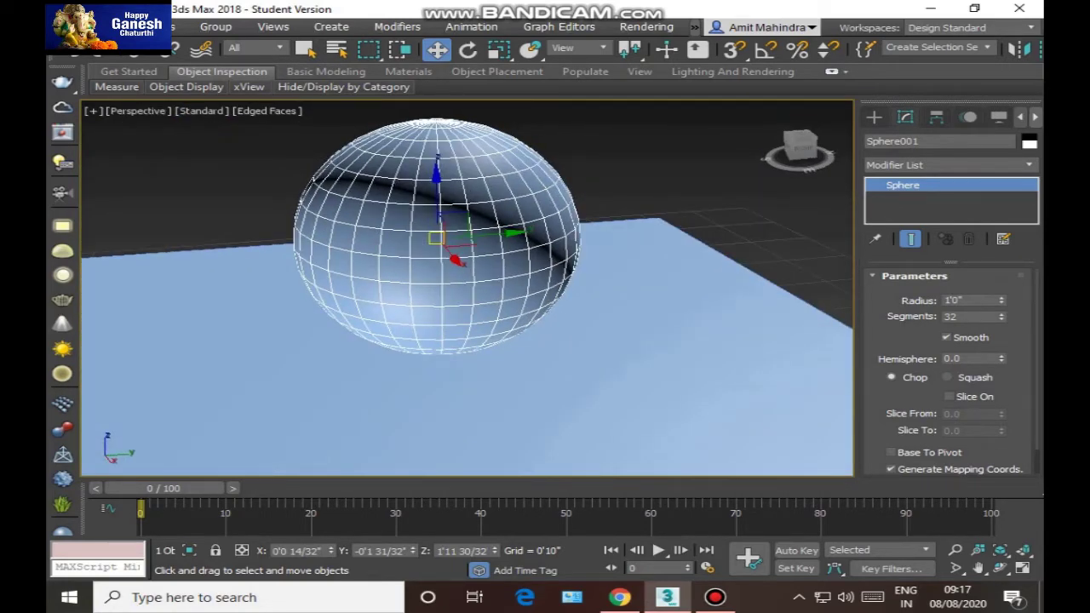
Set the sphere's segments to 150.
left_click_drag(1001, 316, 1001, 248)
double_click(955, 316)
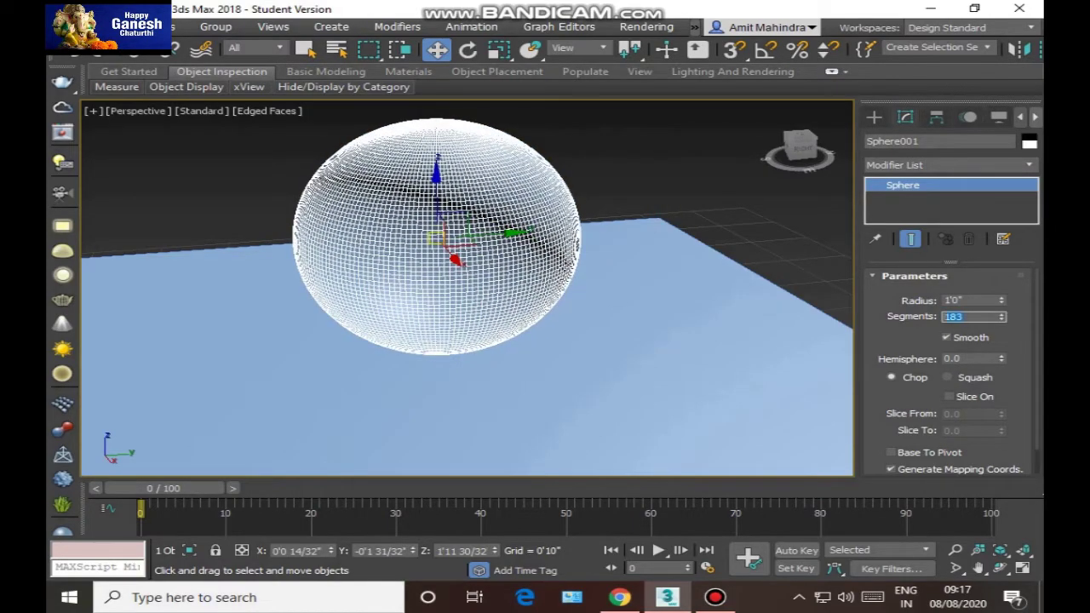
type("150")
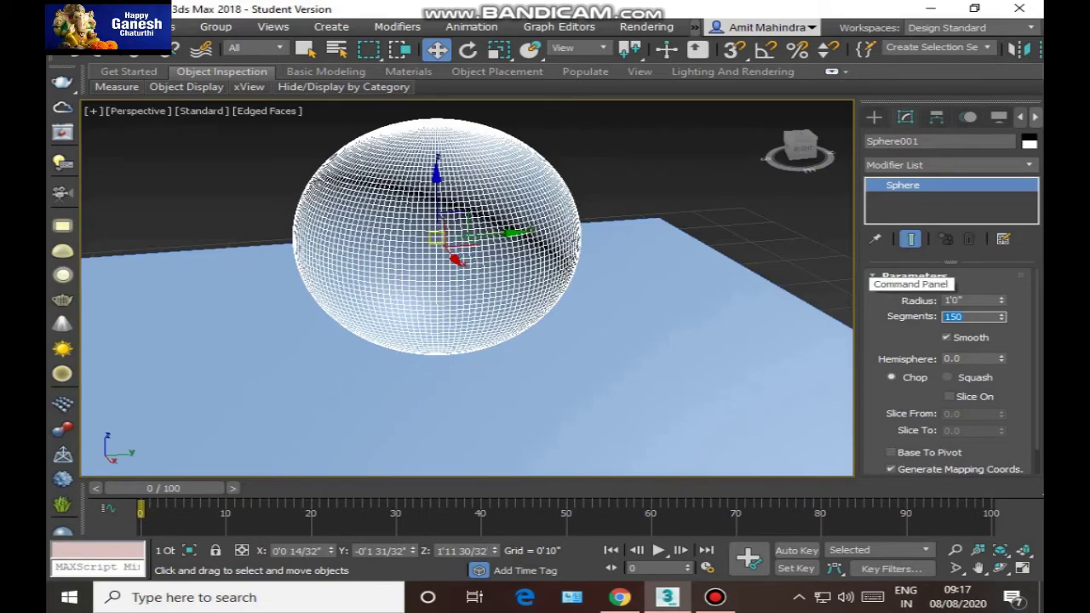
Examine the sphere's denser mesh up close, comparing edged faces, default shading and wireframe.
scroll(442, 223, "up", 10)
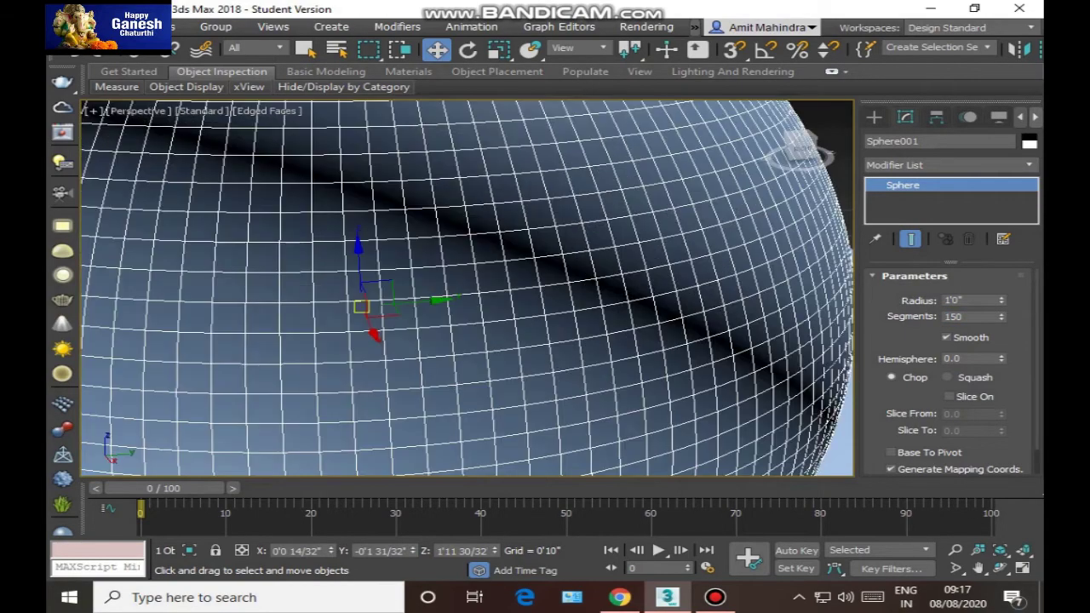
scroll(466, 288, "down", 6)
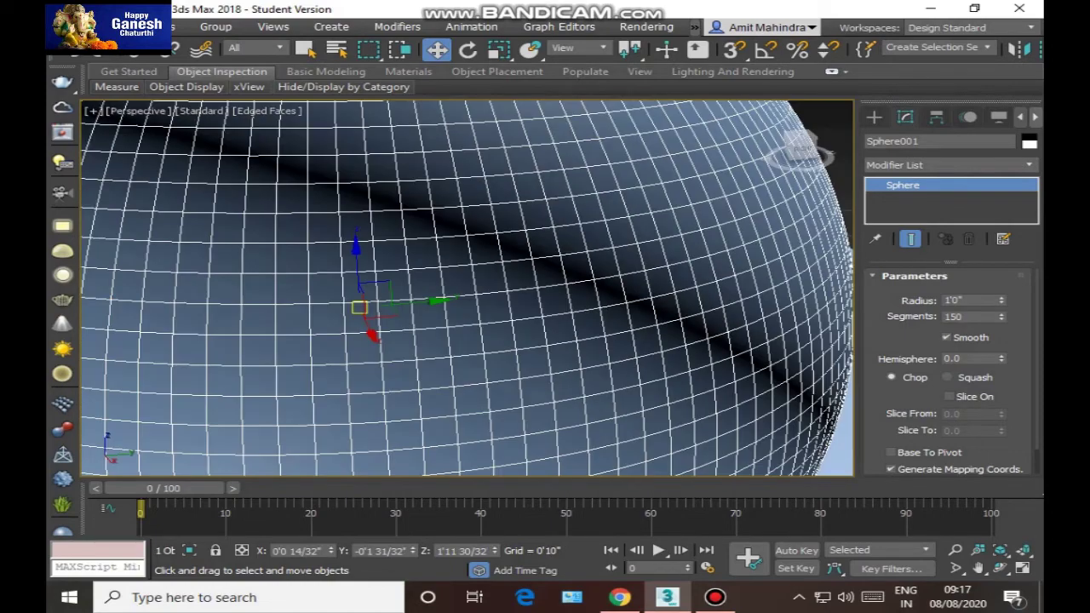
scroll(466, 288, "down", 2)
key("F4")
scroll(467, 288, "down", 3)
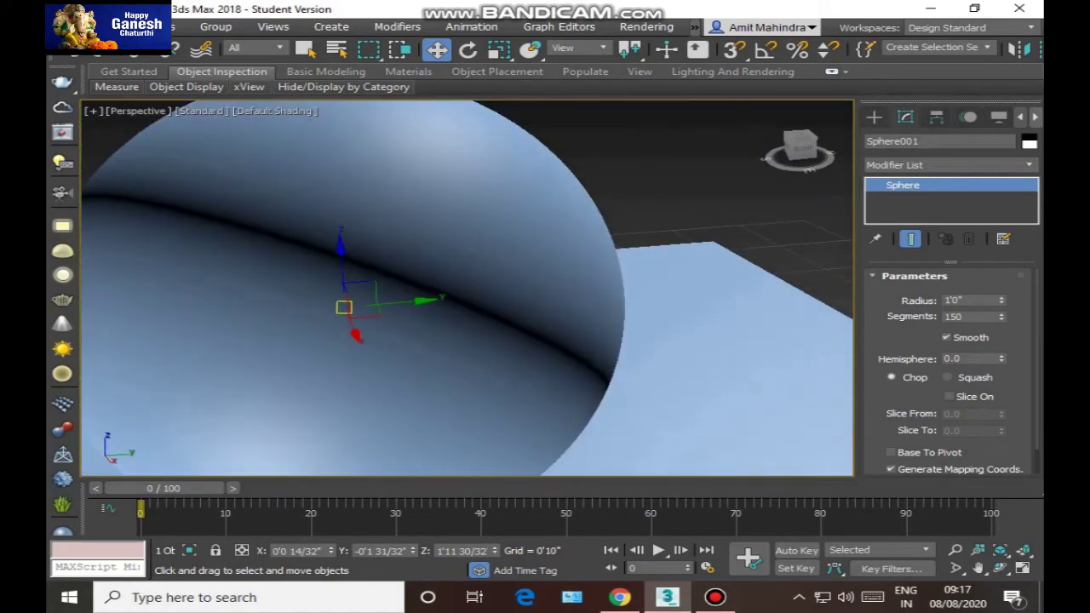
key("F4")
key("F4")
key("F4")
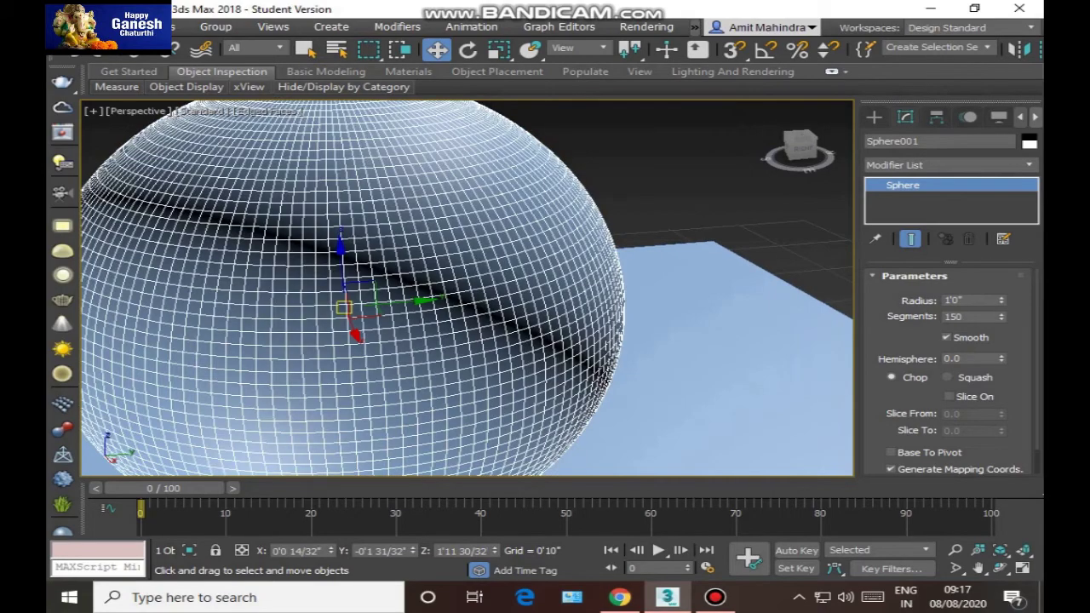
key("F3")
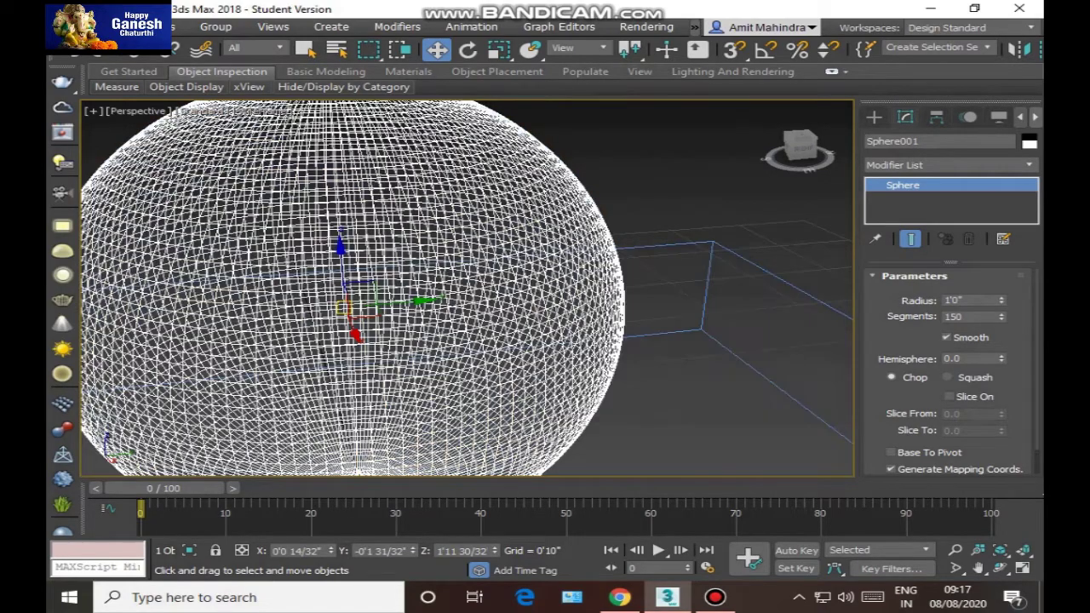
key("F3")
key("F4")
scroll(467, 288, "down", 3)
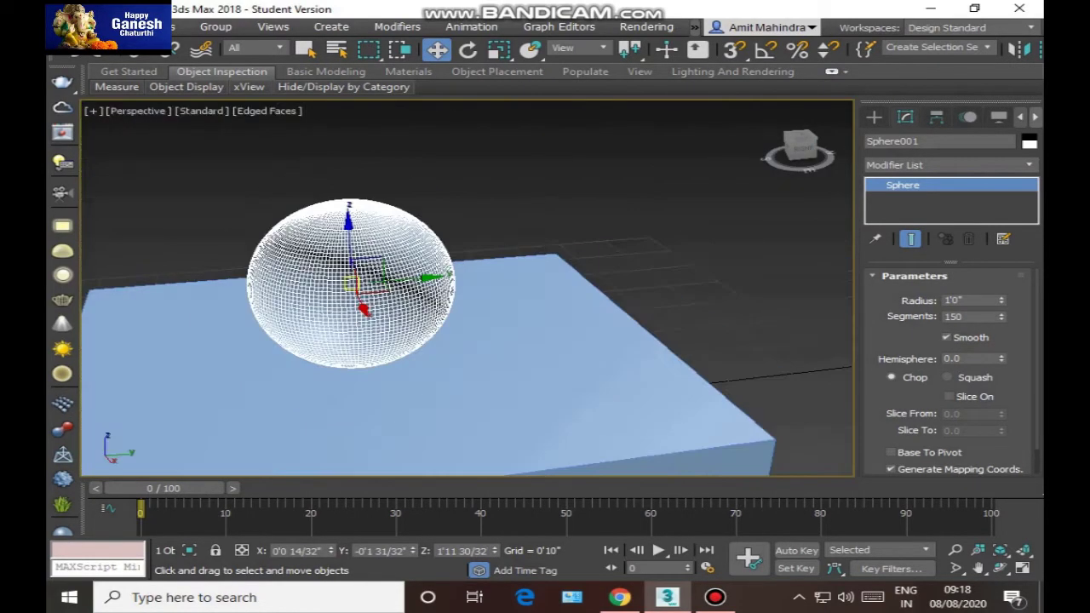
Switch the Perspective viewport to wireframe and inspect the sphere's mesh from different angles and distances.
key("F3")
scroll(467, 287, "up", 5)
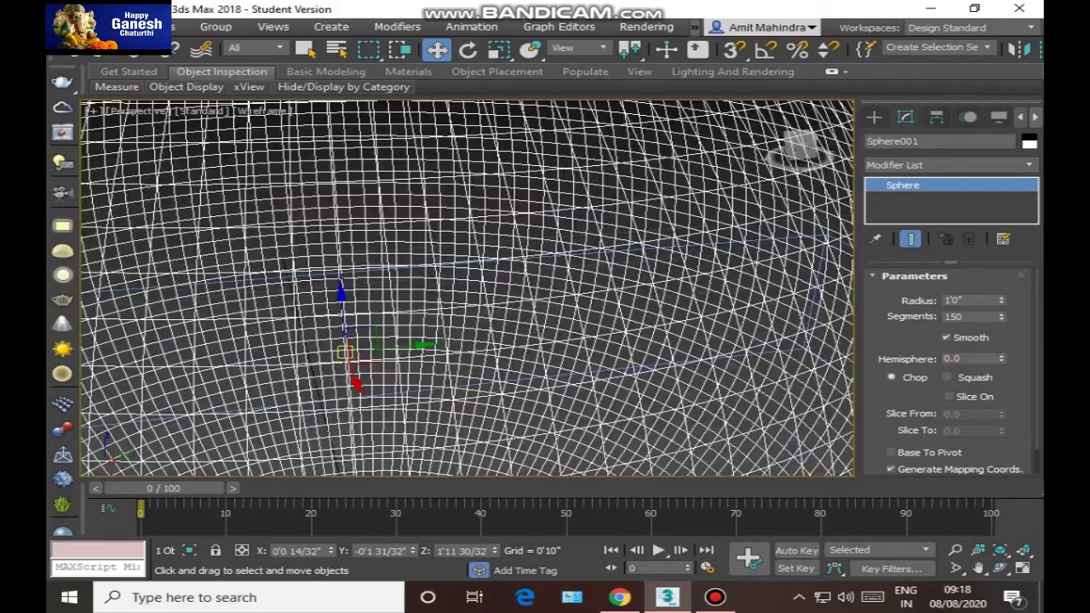
scroll(467, 288, "down", 3)
middle_click_drag(466, 288, 383, 306, "alt")
scroll(467, 288, "up", 8)
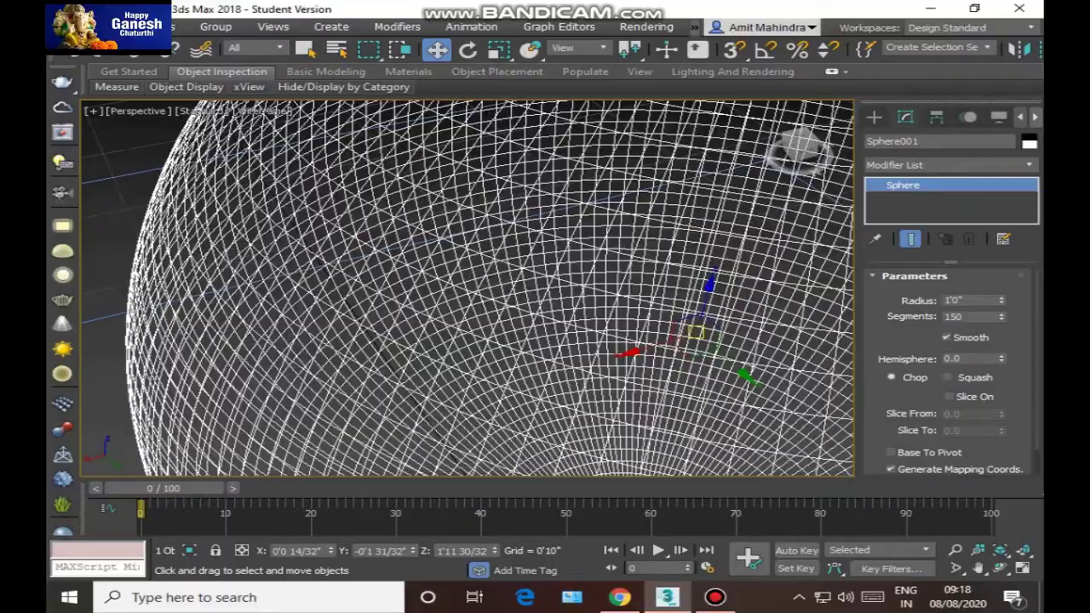
scroll(467, 288, "down", 8)
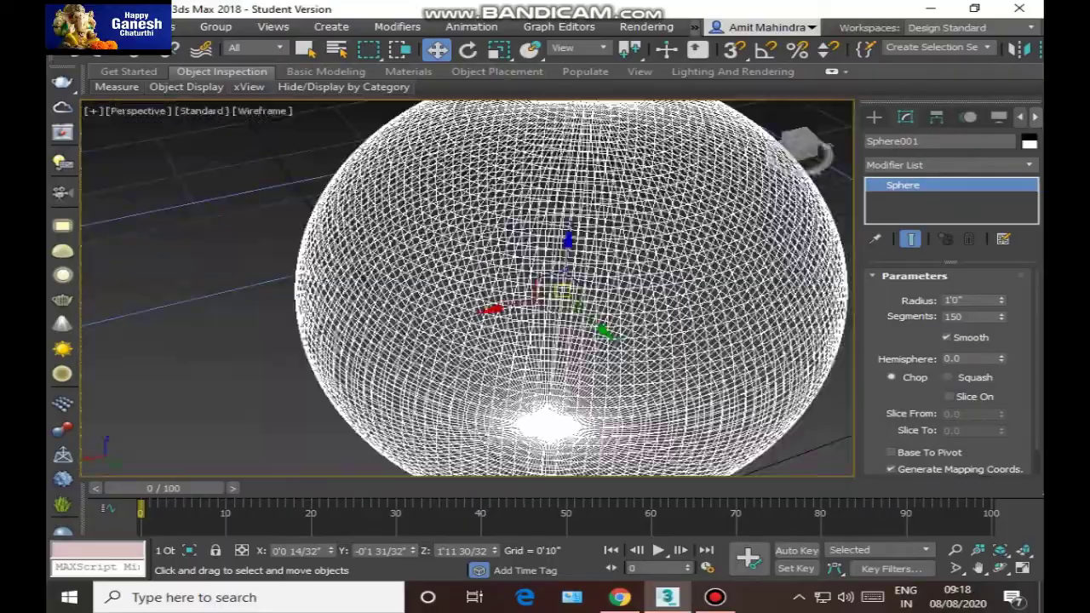
middle_click_drag(467, 288, 562, 290, "alt")
scroll(528, 255, "down", 5)
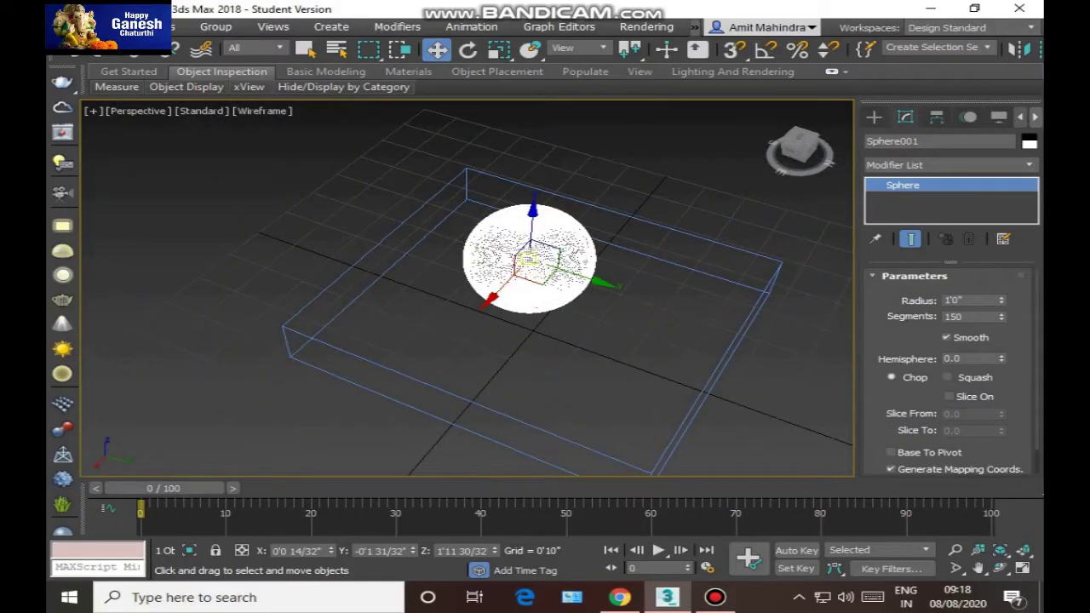
Create a teapot primitive with a radius of about 0'7 19/32" on the box beside the sphere.
left_click(873, 117)
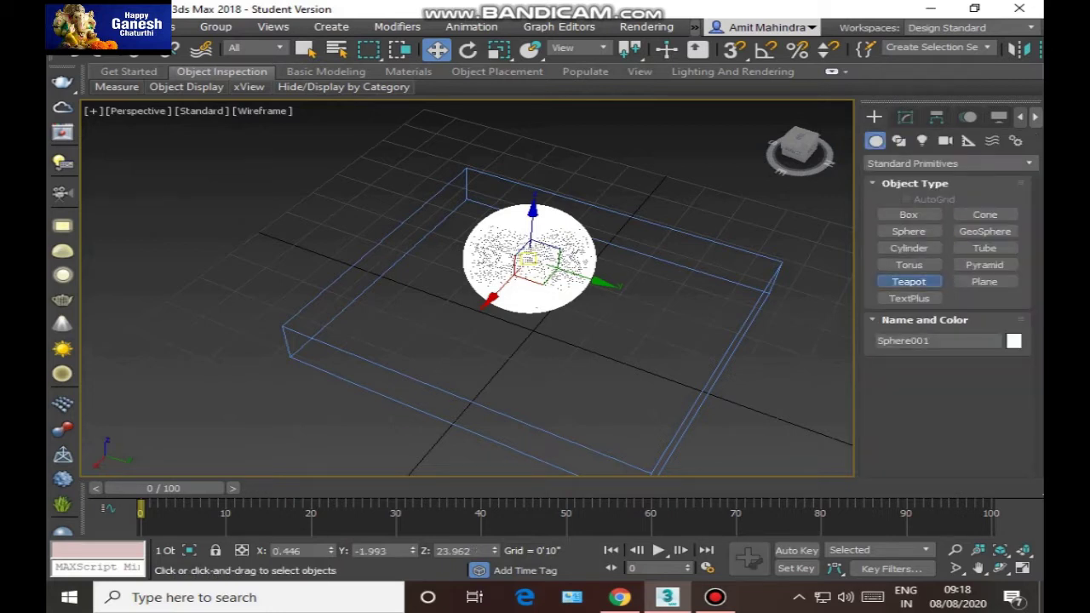
left_click(909, 281)
left_click_drag(578, 328, 600, 294)
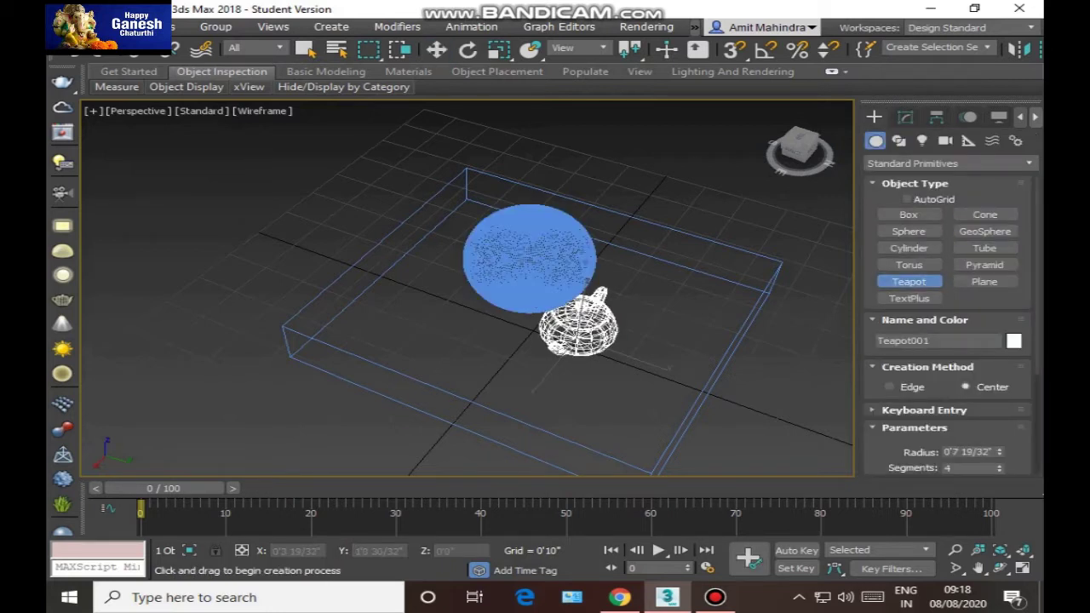
Move the teapot onto the box's top at Z about 1'0 20/32" and clear of the sphere at X about -1'7 18/32".
key("w")
left_click_drag(601, 362, 646, 312)
middle_click_drag(643, 319, 661, 235, "alt")
left_click(797, 144)
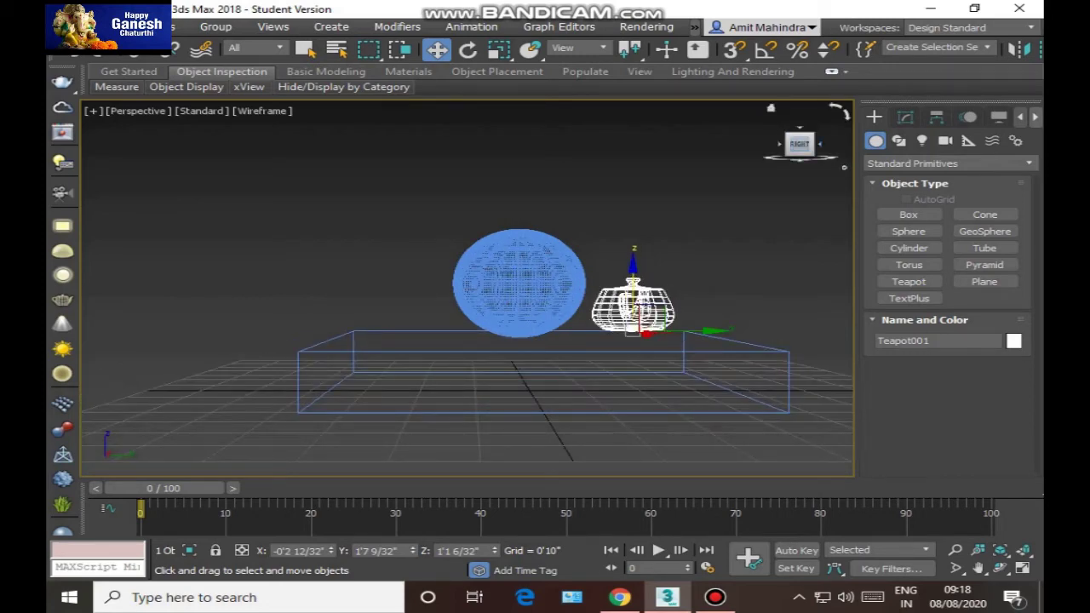
left_click(819, 144)
left_click(820, 144)
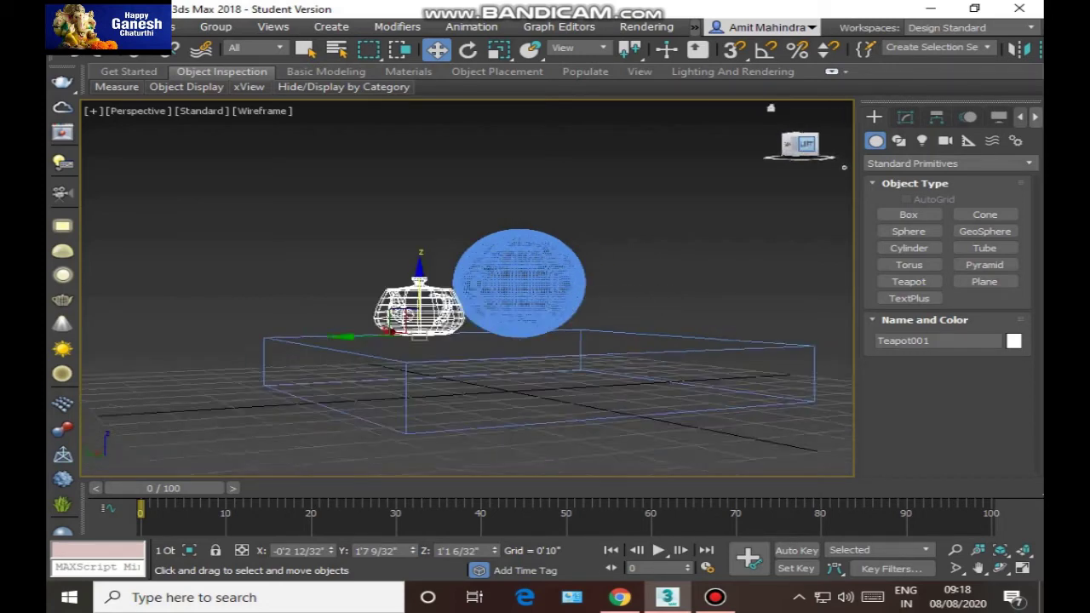
left_click(819, 144)
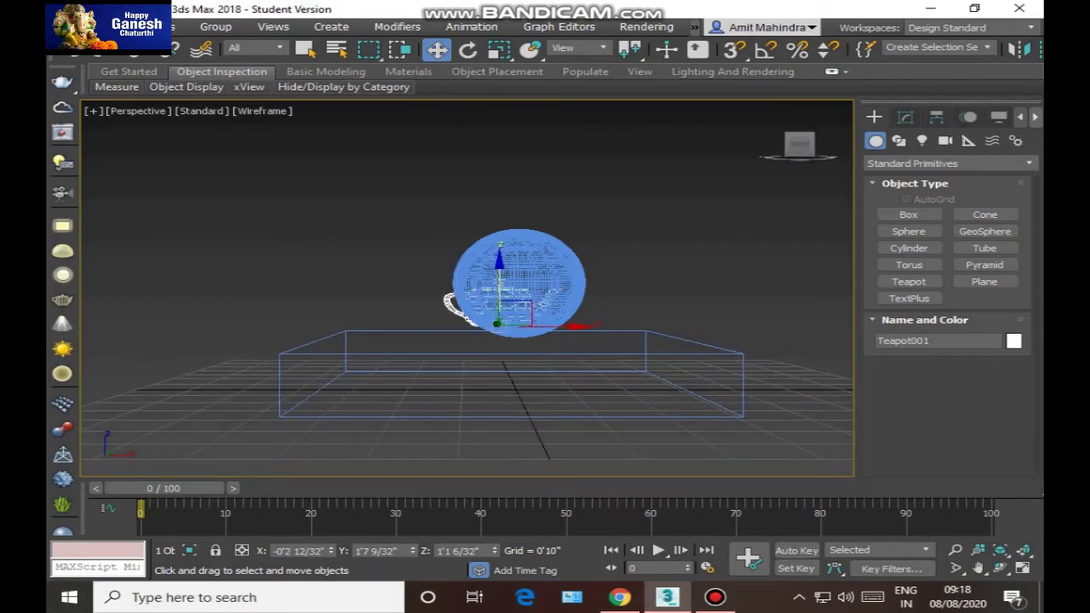
left_click_drag(528, 326, 446, 326)
left_click_drag(416, 289, 415, 292)
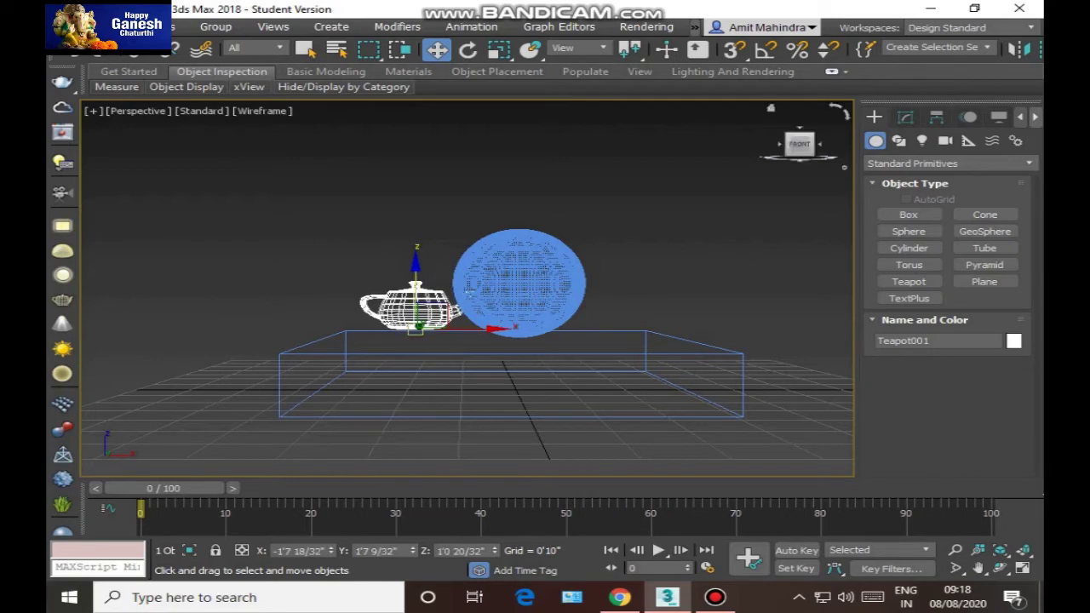
Move the teapot along Y to about -1'7 25/32", near the box's edge.
left_click(771, 108)
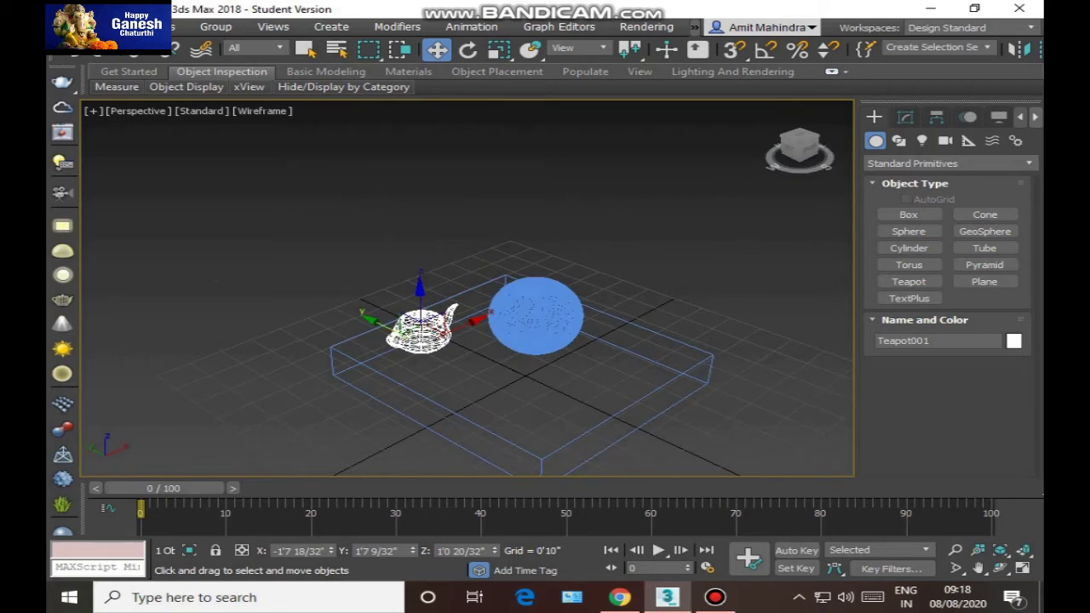
left_click_drag(384, 326, 491, 377)
middle_click_drag(545, 375, 427, 296)
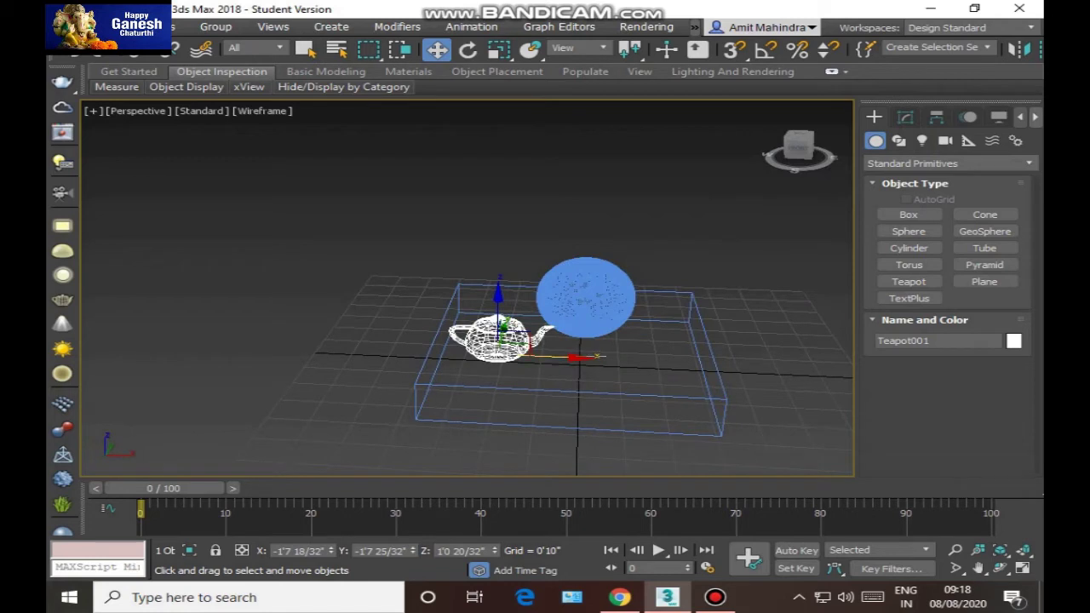
Clone the teapot along the X axis as five instances, forming a straight row.
left_click_drag(572, 358, 666, 362, "shift")
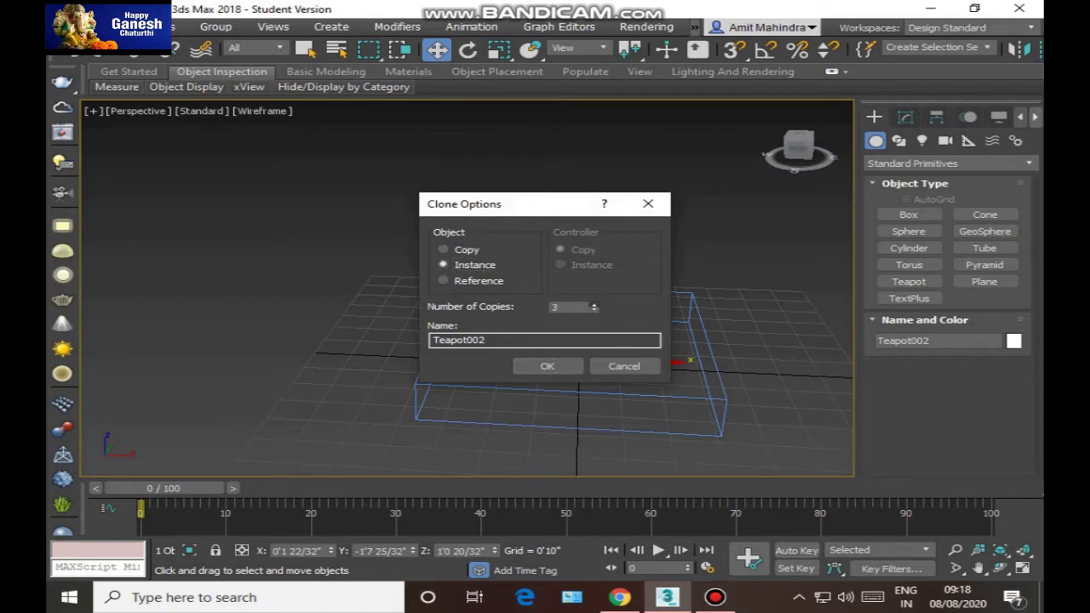
left_click(555, 367)
scroll(557, 367, "down", 4)
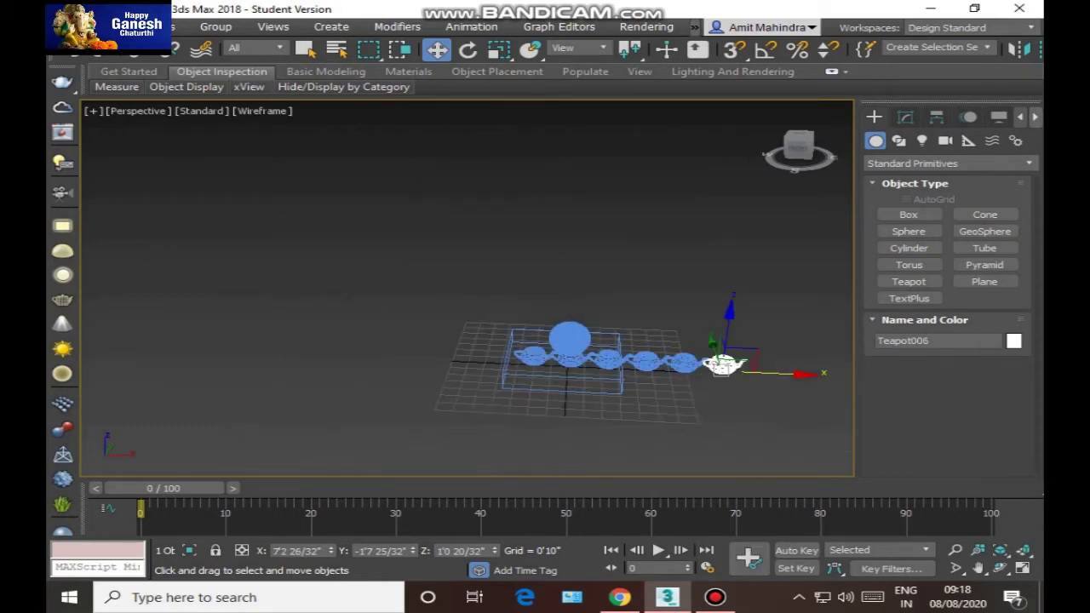
middle_click_drag(557, 367, 494, 374, "alt")
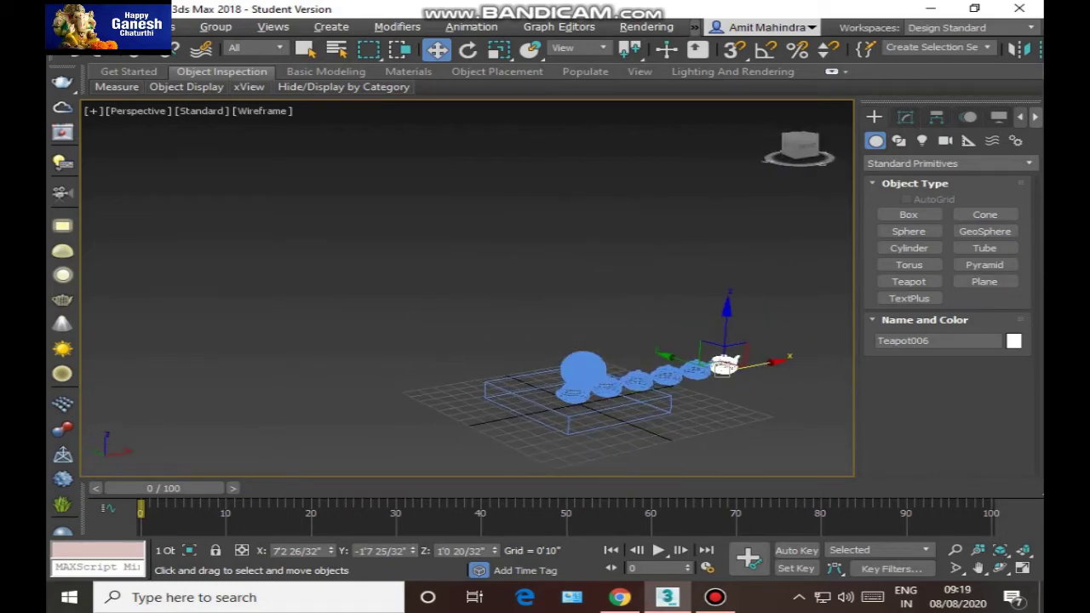
Move the row's fourth teapot to the box's +X/+Y corner and the fifth to its -X/+Y corner.
left_click(607, 388)
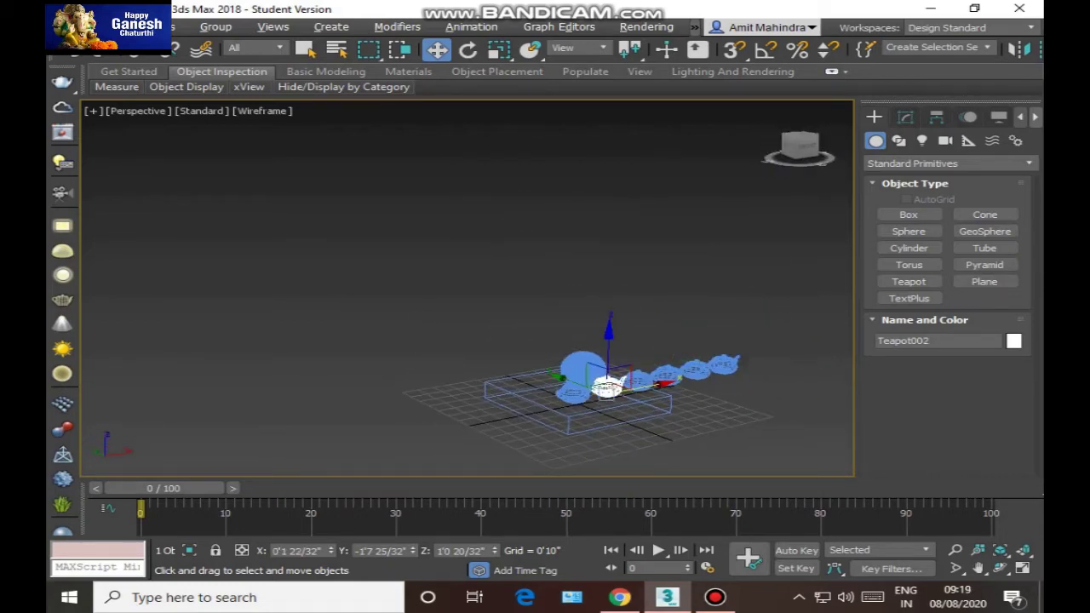
scroll(609, 387, "up", 6)
scroll(609, 387, "down", 9)
middle_click_drag(610, 387, 443, 383, "alt")
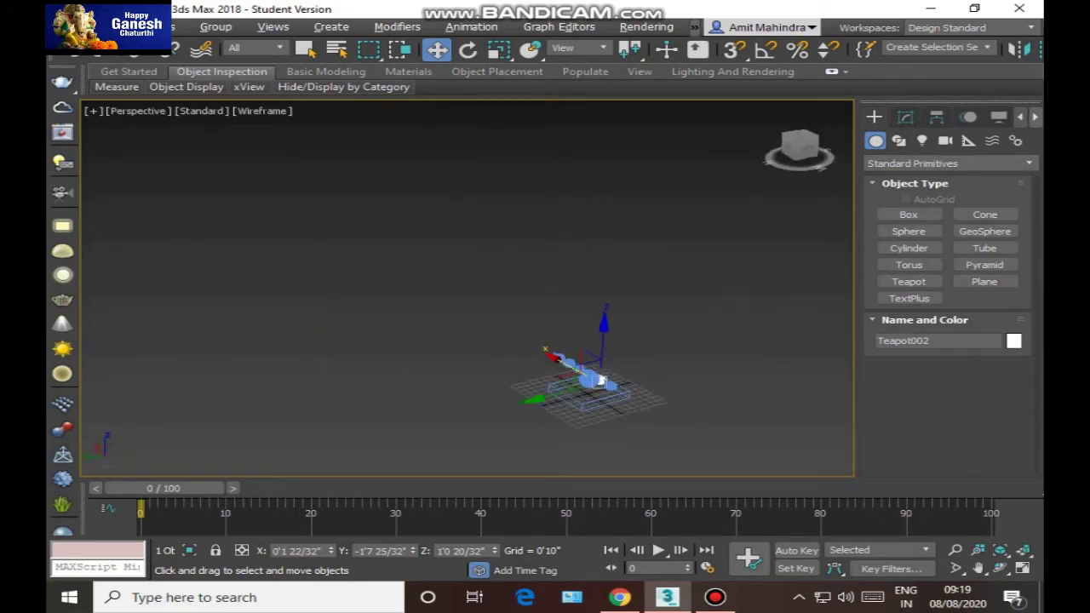
scroll(579, 370, "up", 5)
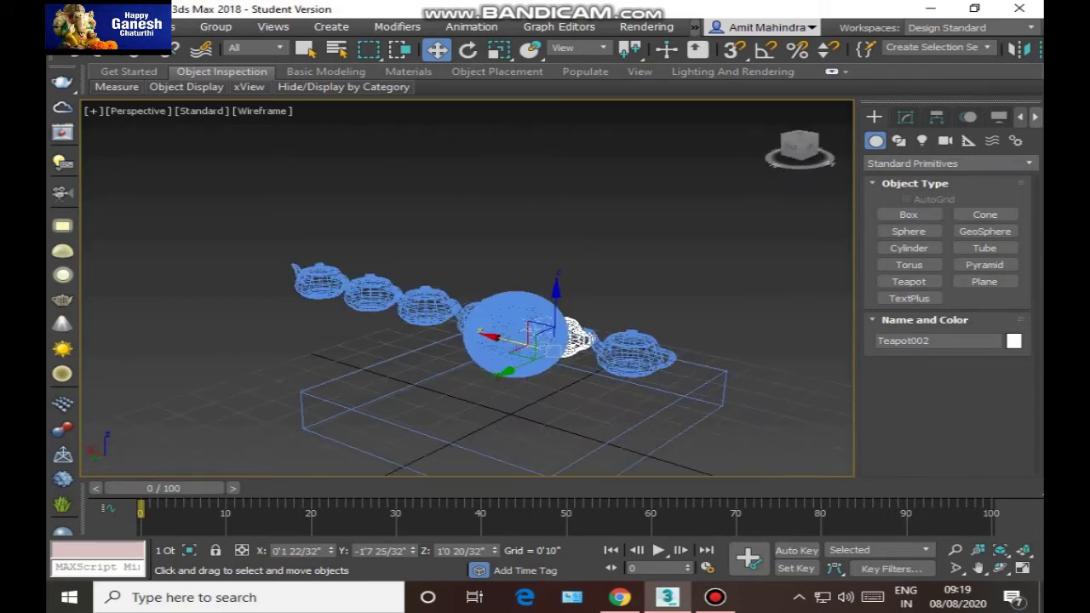
middle_click_drag(553, 351, 306, 426, "alt")
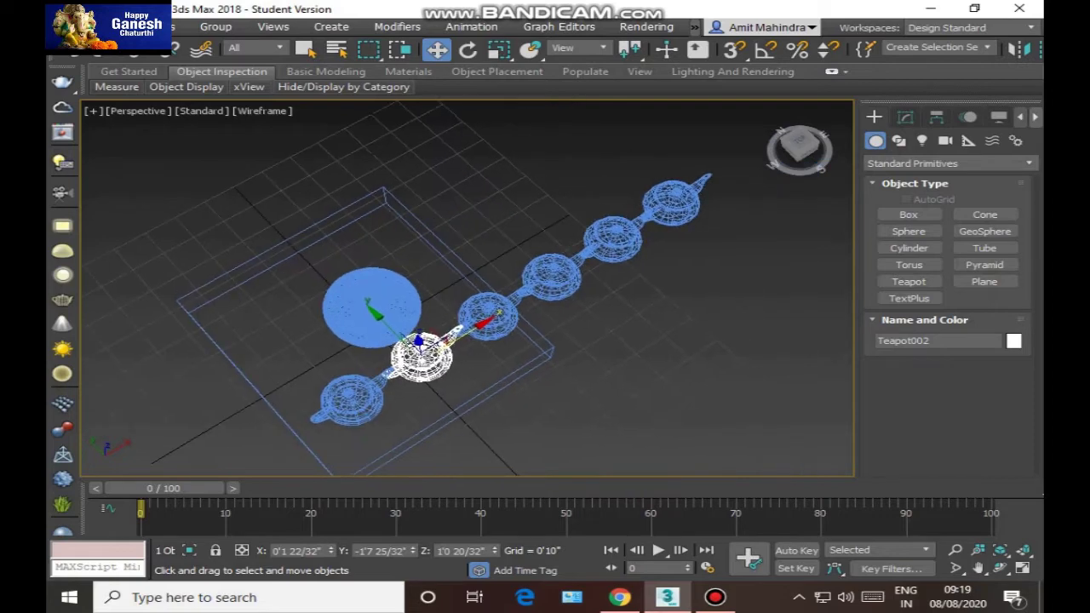
left_click_drag(552, 277, 388, 206)
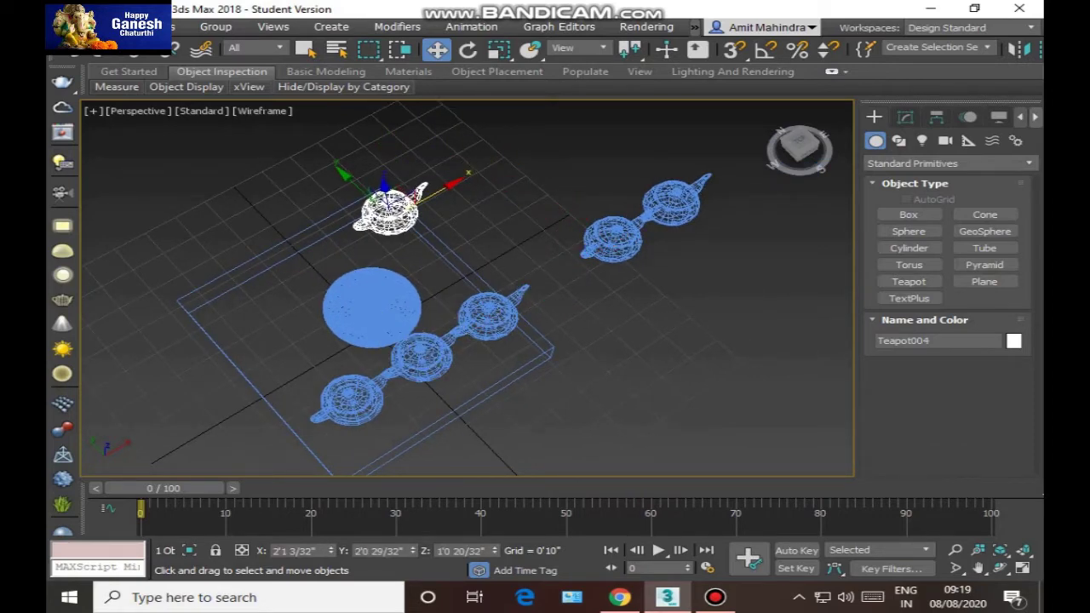
left_click_drag(612, 238, 217, 293)
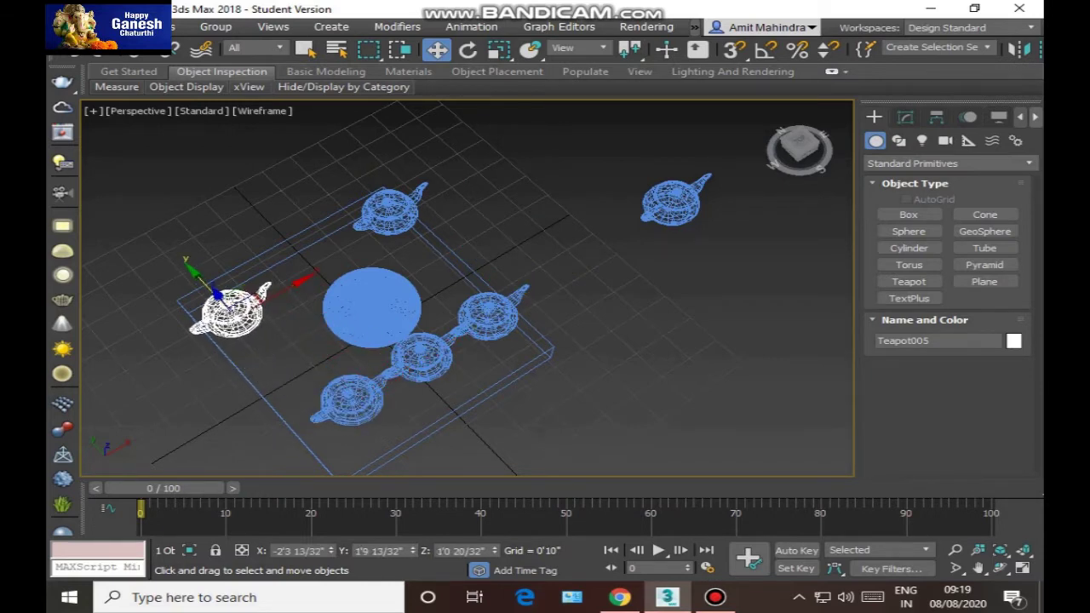
Move the row's last teapot midway along the box's -X edge, at X about -2'3 7/32" and Y about -0'0 6/32".
left_click(677, 195)
left_click_drag(682, 185, 268, 349)
left_click(351, 398)
left_click(403, 385)
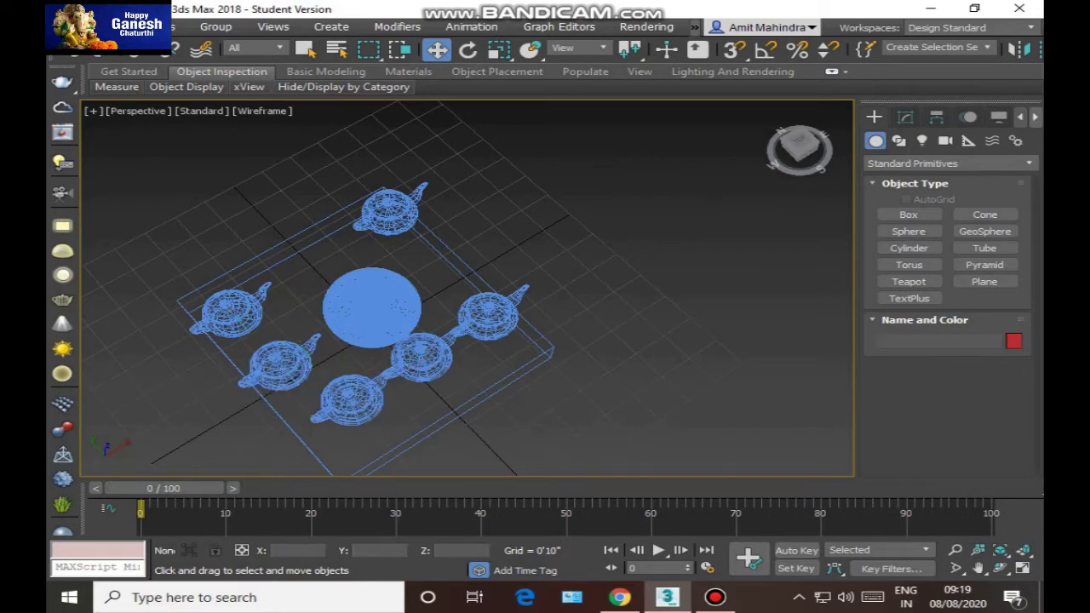
Move the third teapot along Y by about 1'6 28/32", midway along the box's +X edge beside the sphere.
left_click(422, 357)
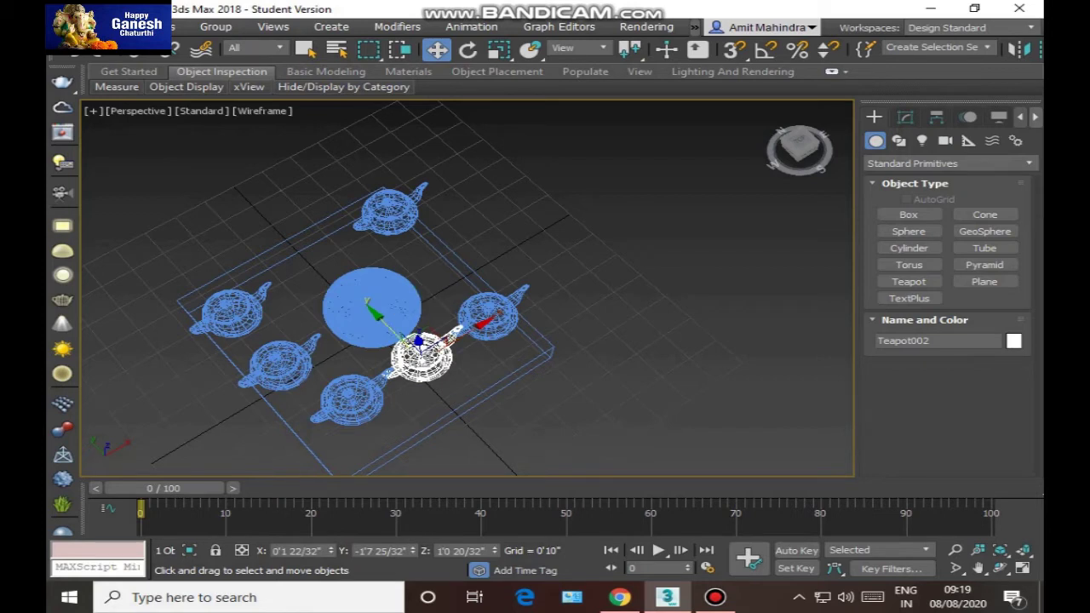
left_click(488, 311)
left_click_drag(487, 309, 440, 268)
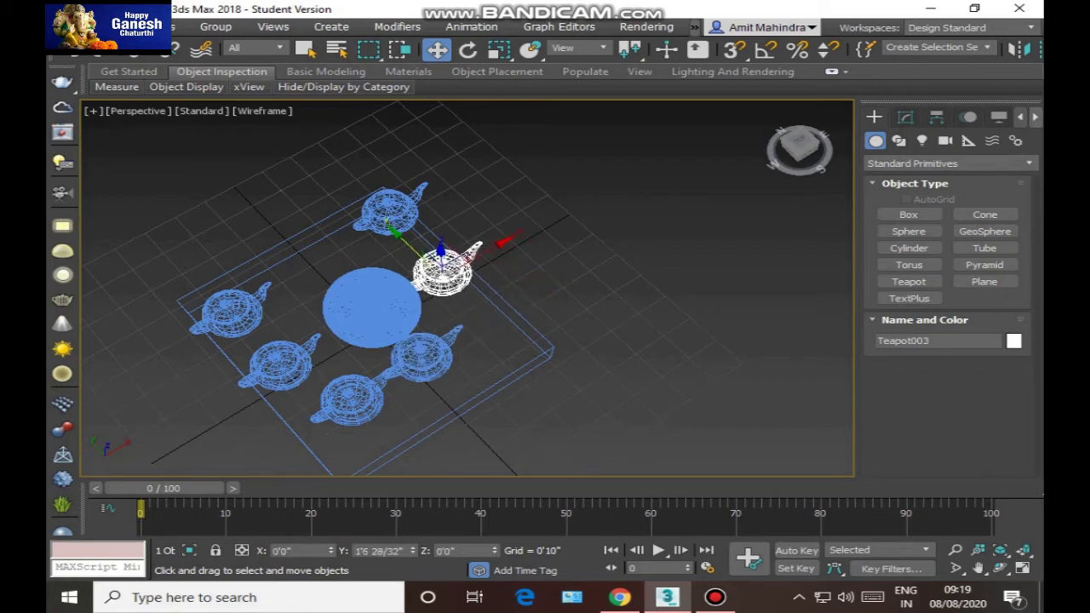
Move the second teapot along X to about 1'5 12/32", and shift it together with the first teapot toward the box's -Y edge.
left_click(420, 353)
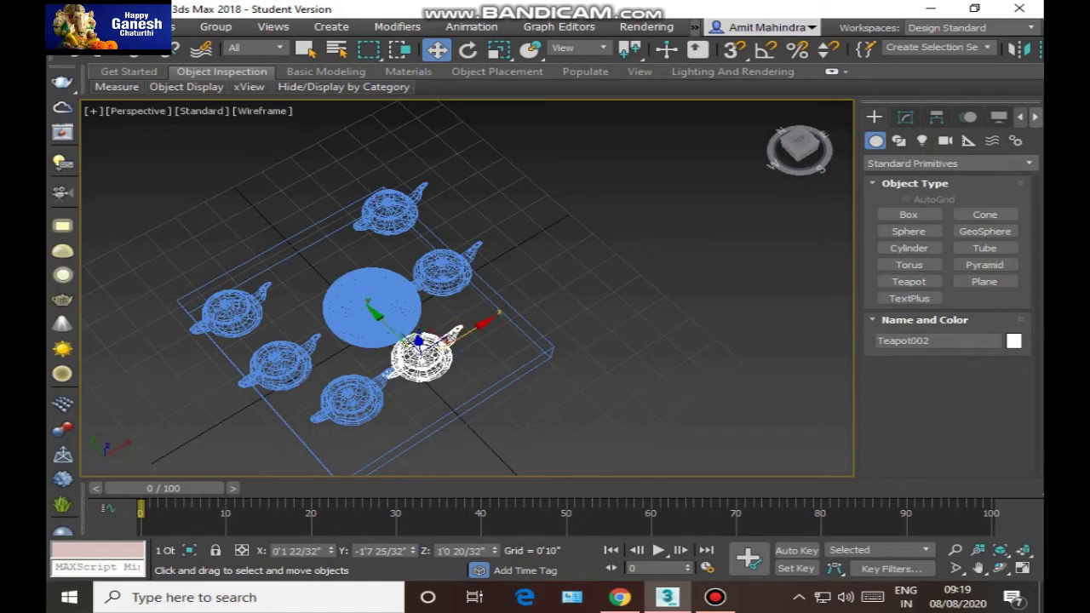
left_click_drag(447, 332, 497, 302)
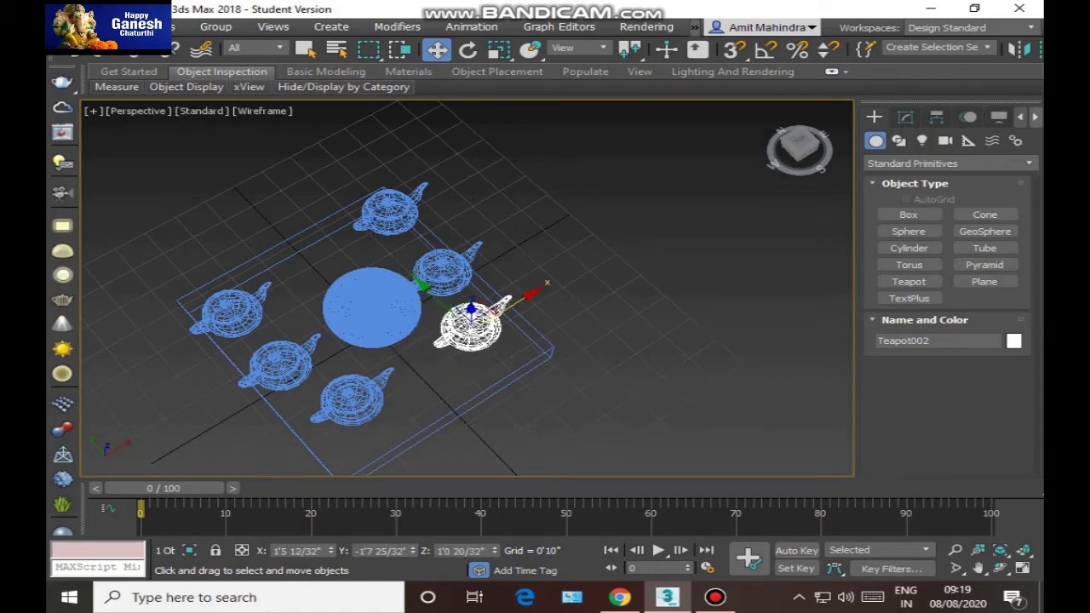
left_click(351, 397, "ctrl")
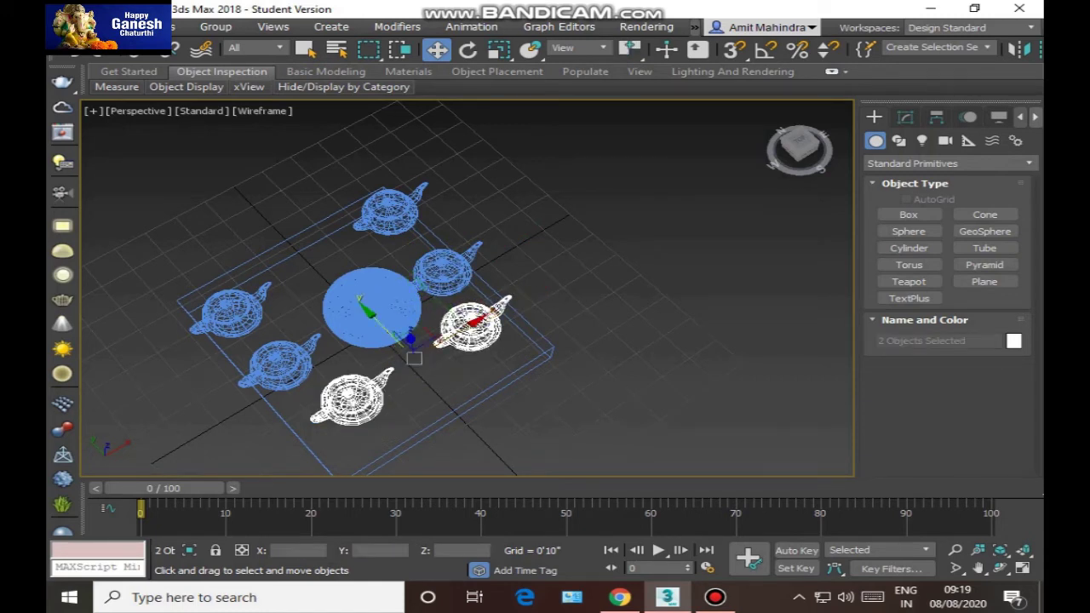
left_click_drag(390, 333, 410, 354)
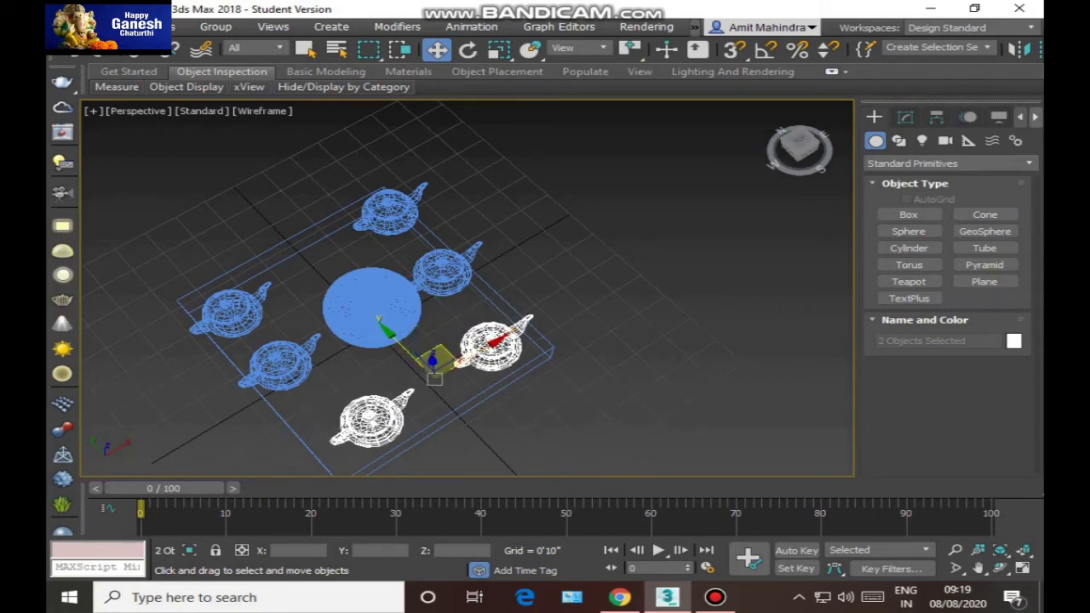
Nudge the sphere slightly along X, away from the adjacent teapot on the box's +X side.
left_click(371, 306)
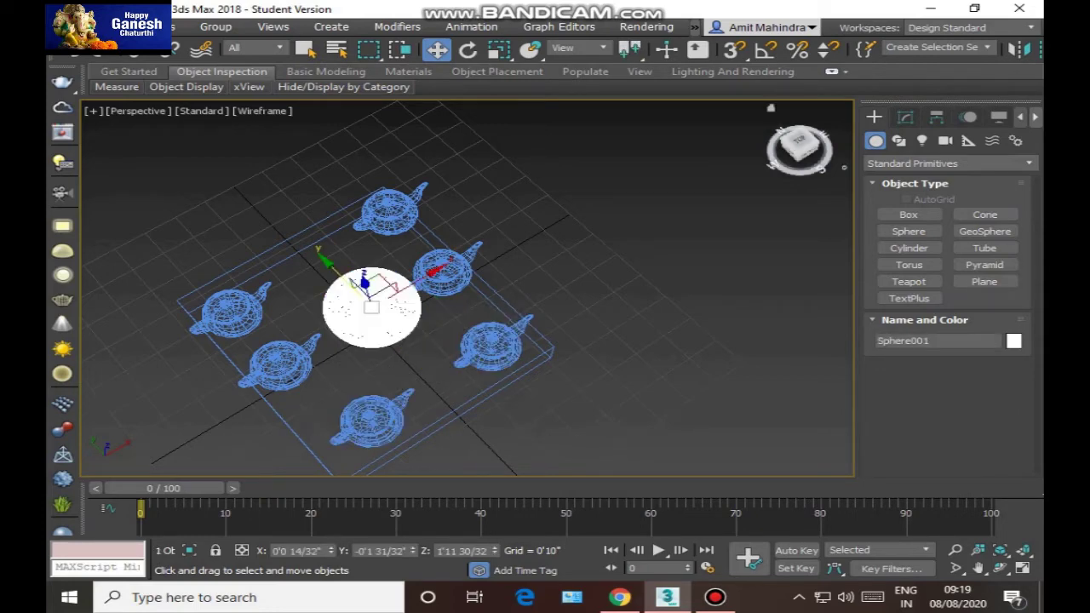
left_click(771, 108)
middle_click_drag(477, 289, 510, 368, "alt")
left_click(511, 367)
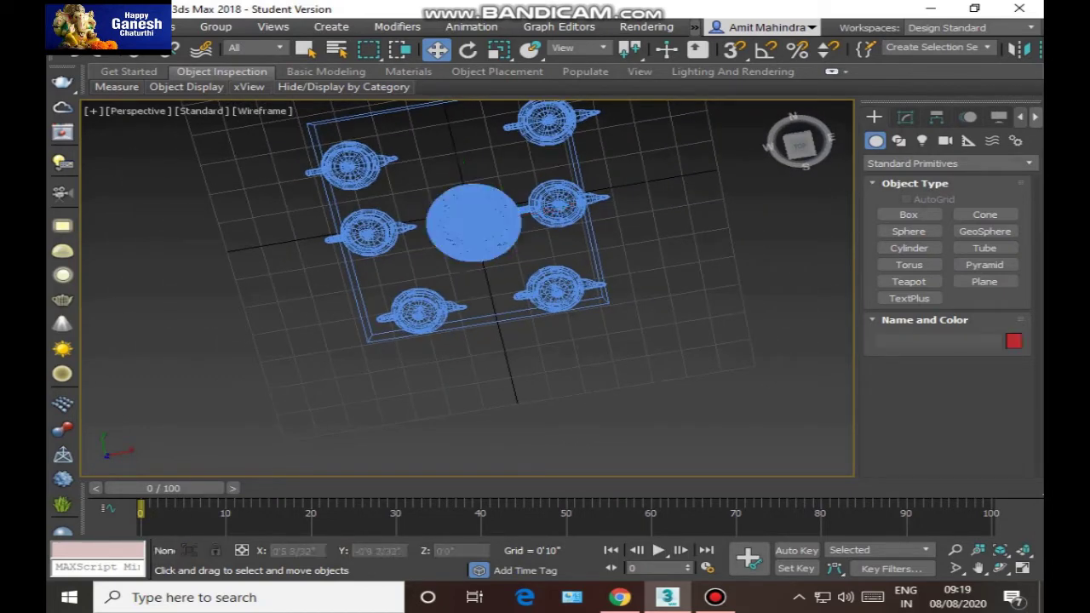
left_click(474, 223)
left_click(555, 203)
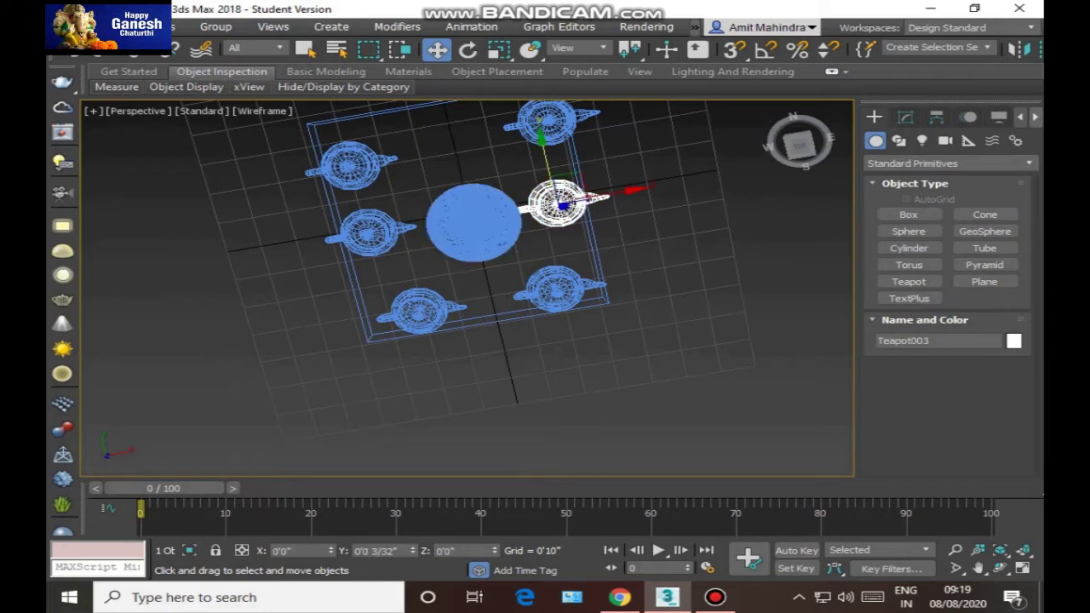
left_click(473, 223)
left_click_drag(524, 216, 518, 218)
left_click(511, 366)
Rotate the middle teapot on the box's -X side about 55 degrees around the Z axis.
middle_click_drag(502, 349, 487, 260, "alt")
left_click(371, 252)
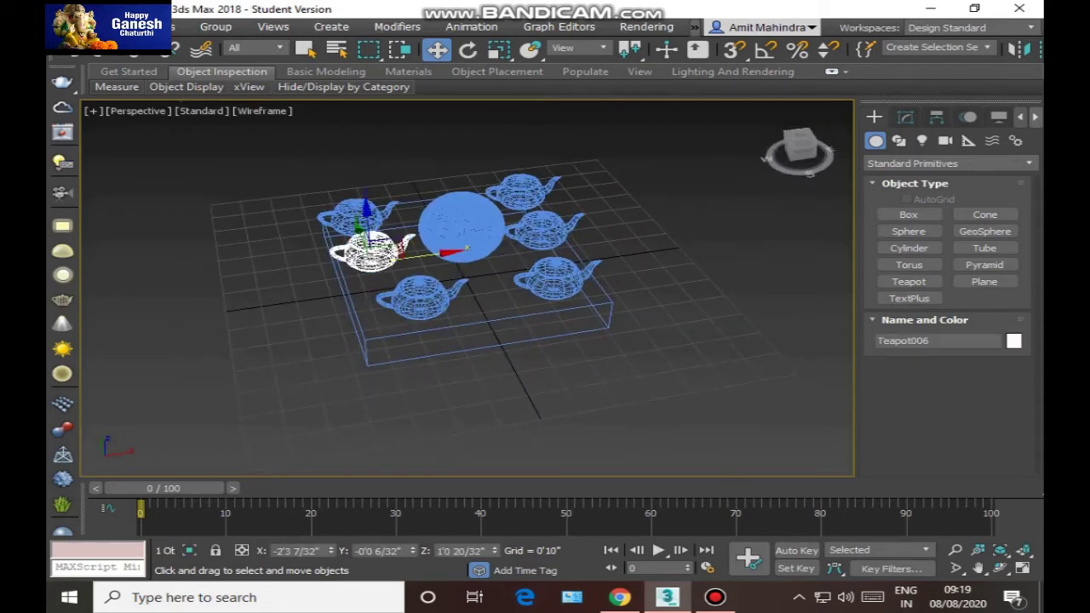
middle_click_drag(375, 255, 601, 287, "alt")
scroll(628, 333, "up", 3)
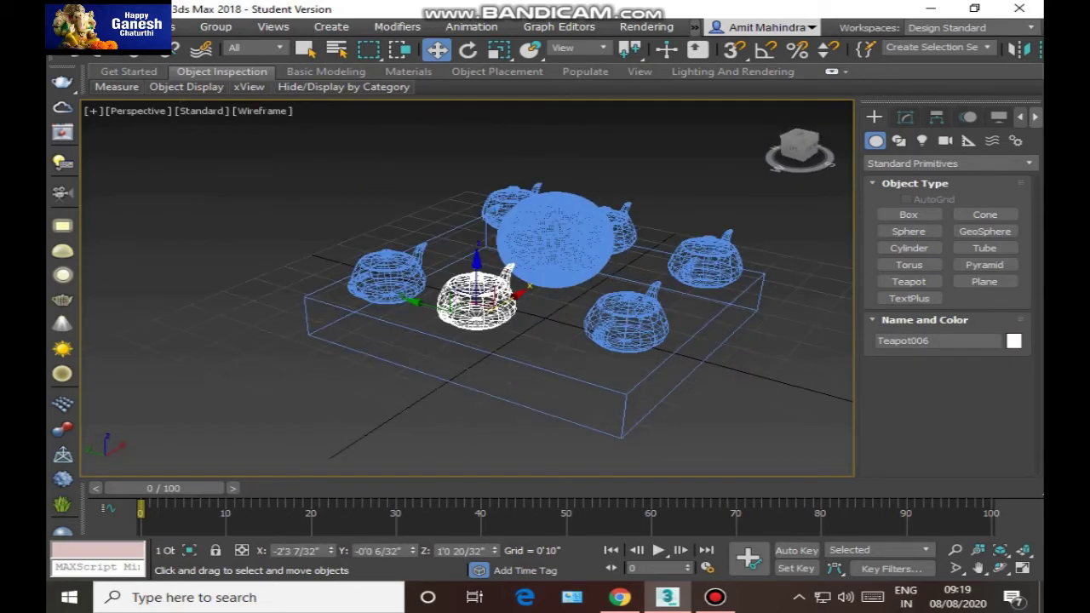
key("e")
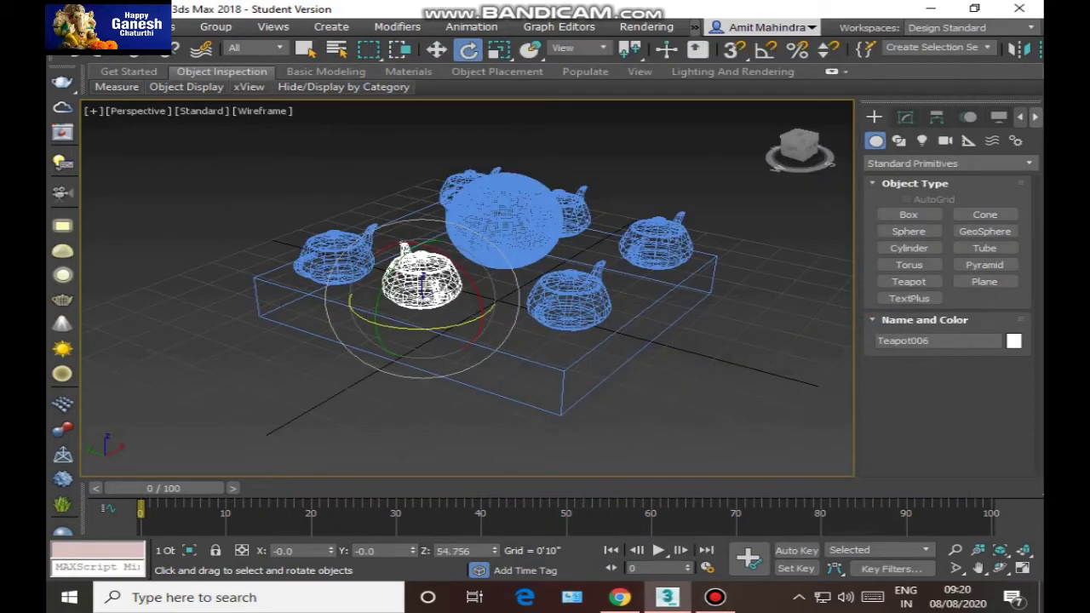
left_click_drag(404, 249, 407, 249)
Rotate the middle teapot on the box's +X side about -41 degrees around the Z axis.
middle_click_drag(407, 249, 511, 260, "alt")
left_click(666, 341)
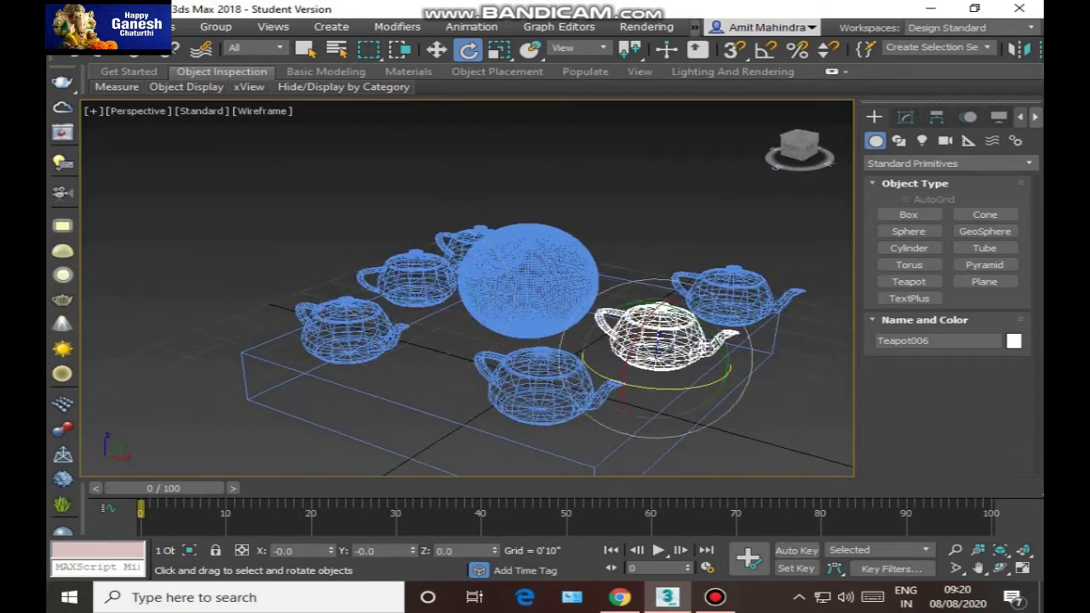
left_click_drag(656, 389, 606, 384)
scroll(614, 255, "down", 3)
middle_click_drag(615, 256, 655, 320, "alt")
Display the Perspective viewport shaded with edged faces and view the teapots and sphere up close.
key("F3")
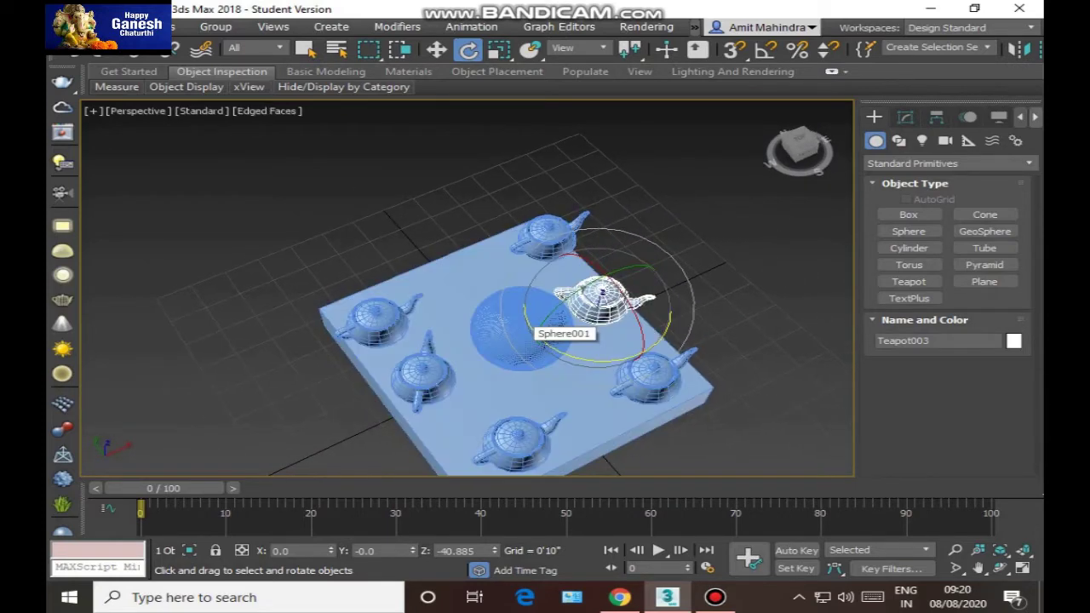
scroll(562, 341, "up", 6)
scroll(562, 340, "down", 3)
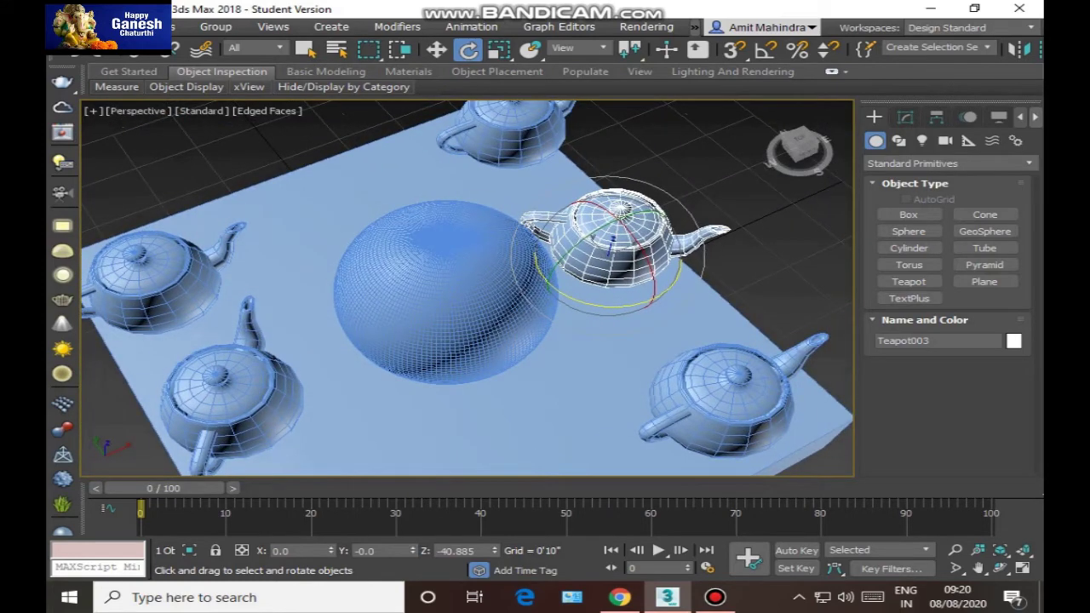
Switch to the Move tool and back to the Rotate tool for the selected teapot.
key("w")
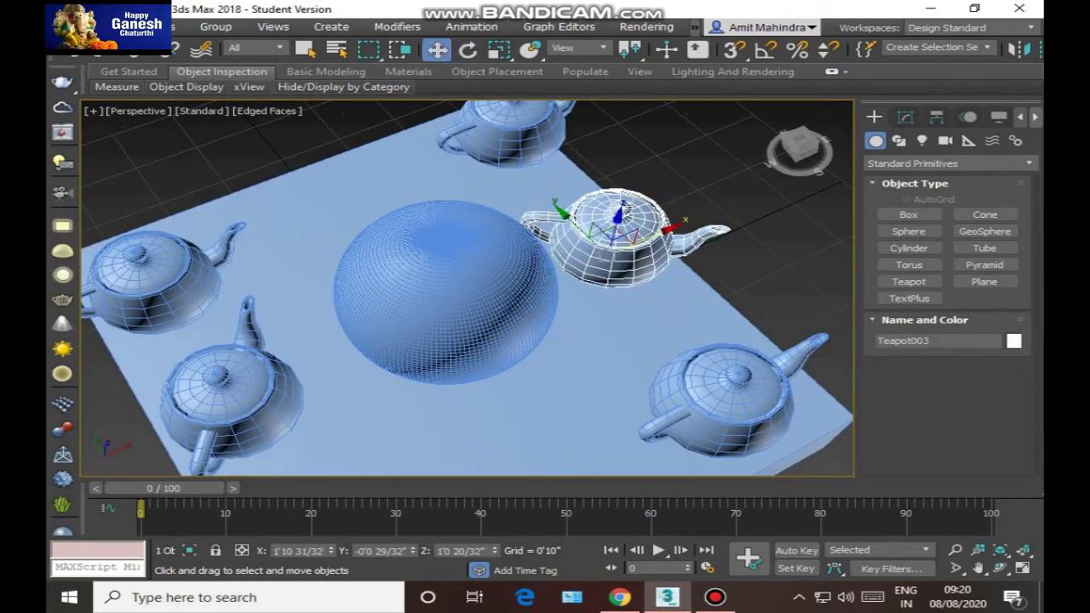
right_click(826, 257)
left_click(686, 287)
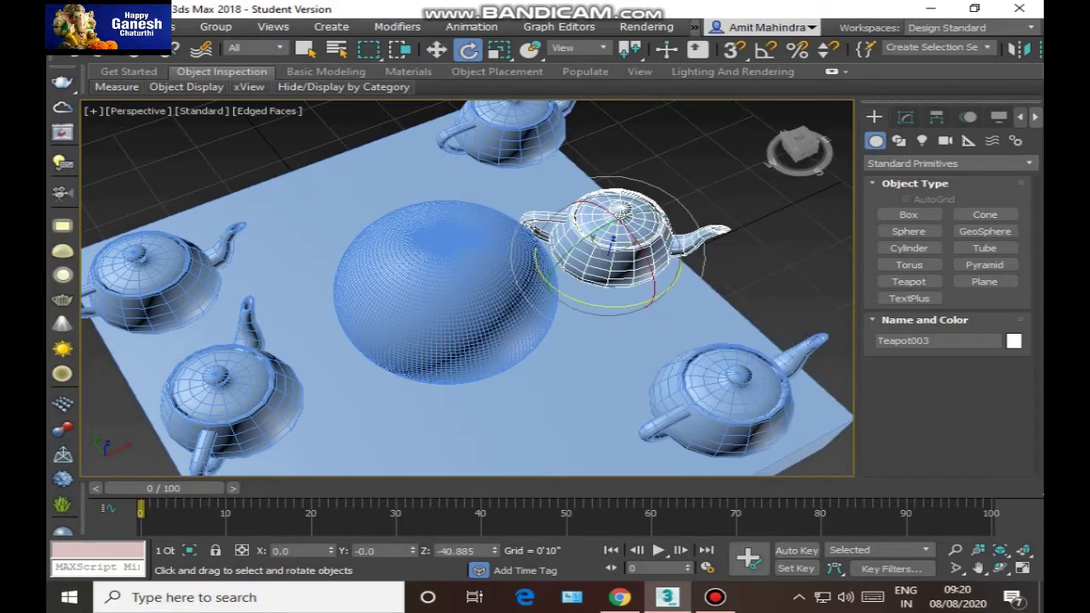
Activate the Move tool and compare the surface mesh of the sphere with that of the middle teapot on the box's +X side.
right_click(620, 252)
left_click(647, 268)
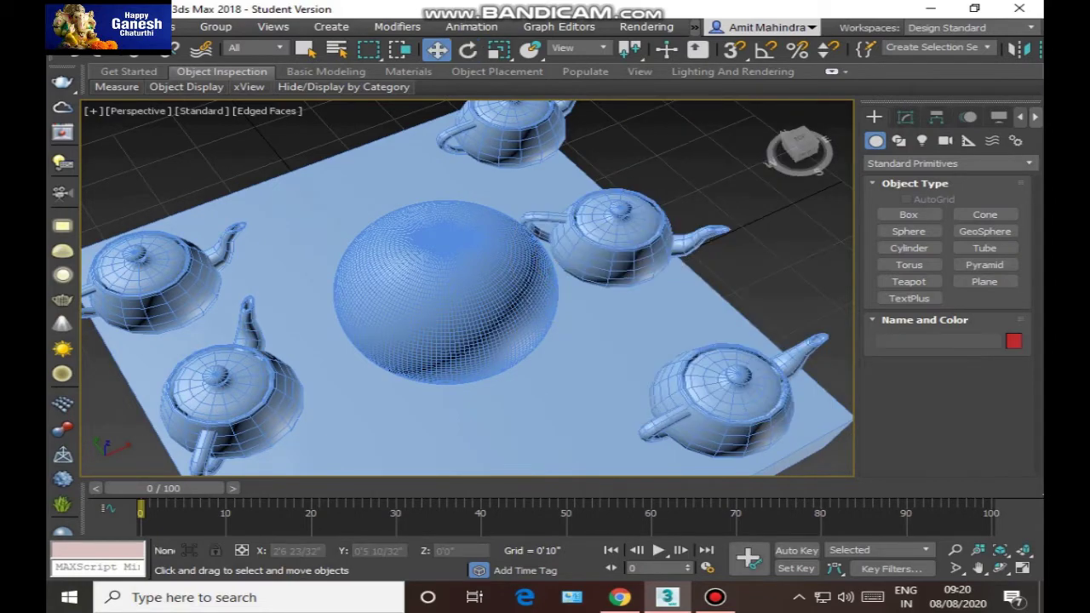
scroll(625, 206, "up", 5)
scroll(608, 223, "down", 3)
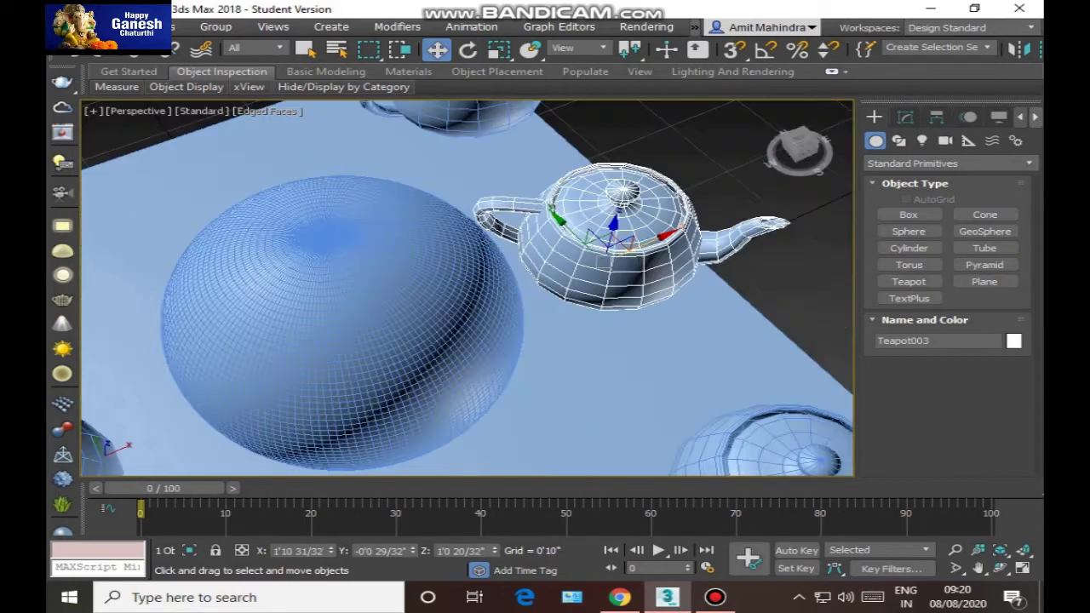
scroll(589, 230, "down", 4)
left_click(632, 192)
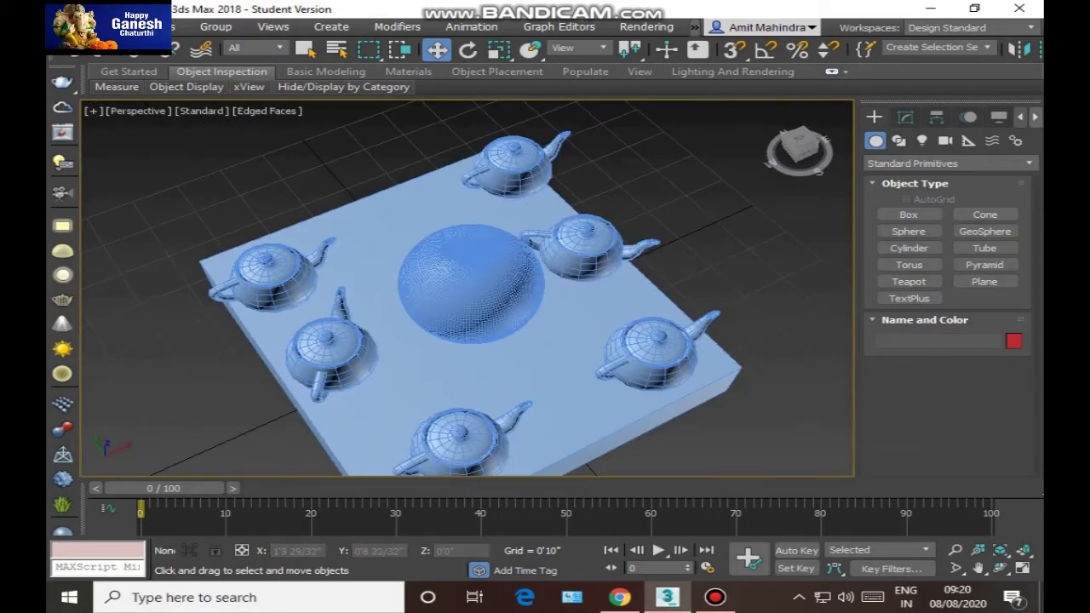
left_click(507, 256)
scroll(509, 252, "up", 5)
scroll(509, 252, "down", 5)
scroll(584, 250, "up", 5)
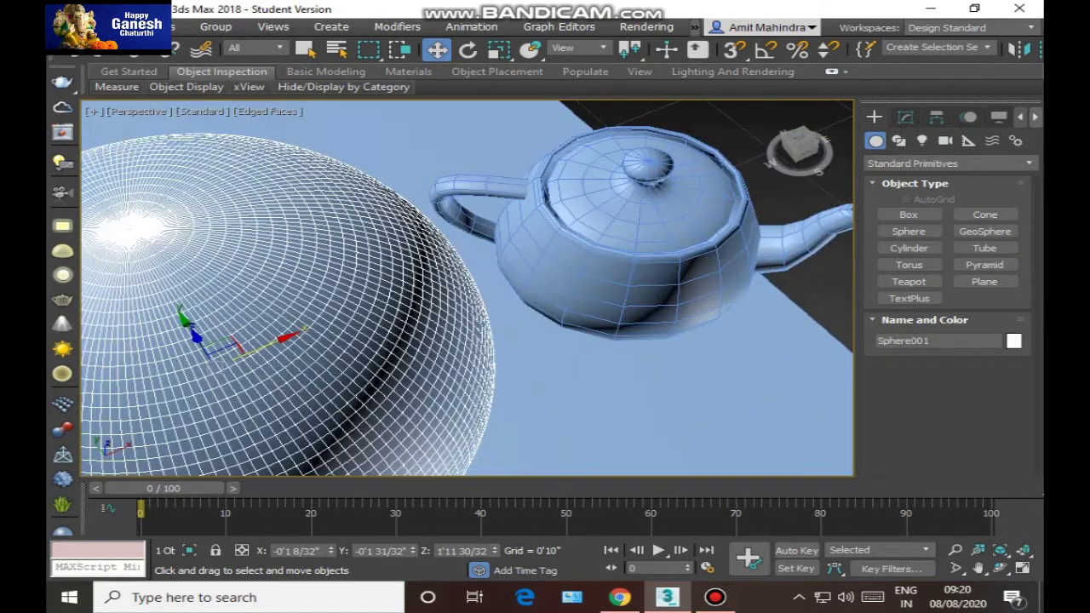
Set the segments of the middle teapot on the box's +X side to 40.
left_click(615, 269)
left_click(905, 116)
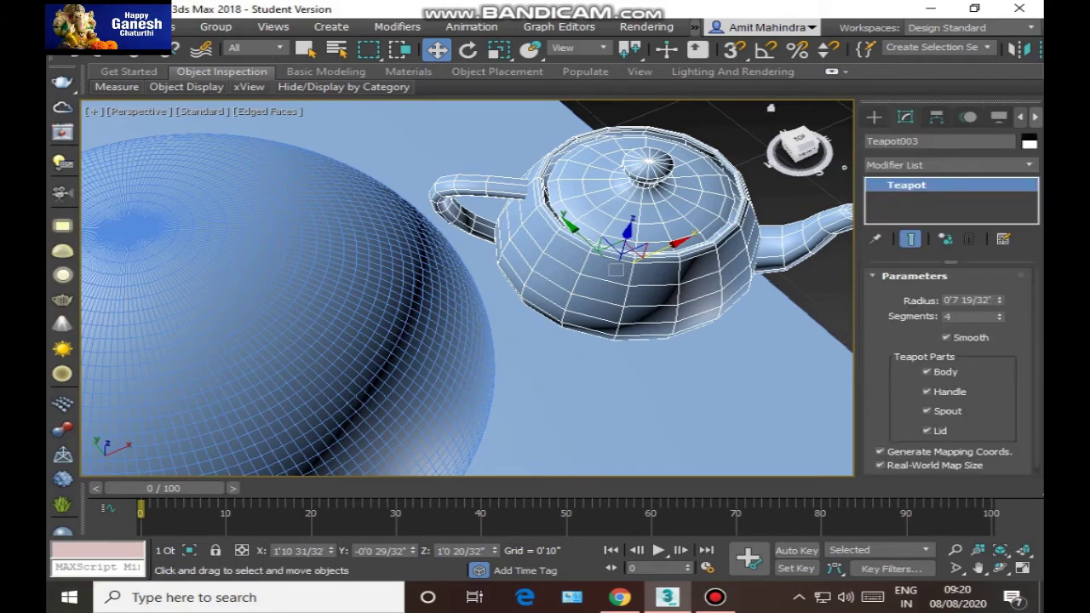
double_click(950, 316)
type("40")
key("Return")
scroll(477, 264, "down", 5)
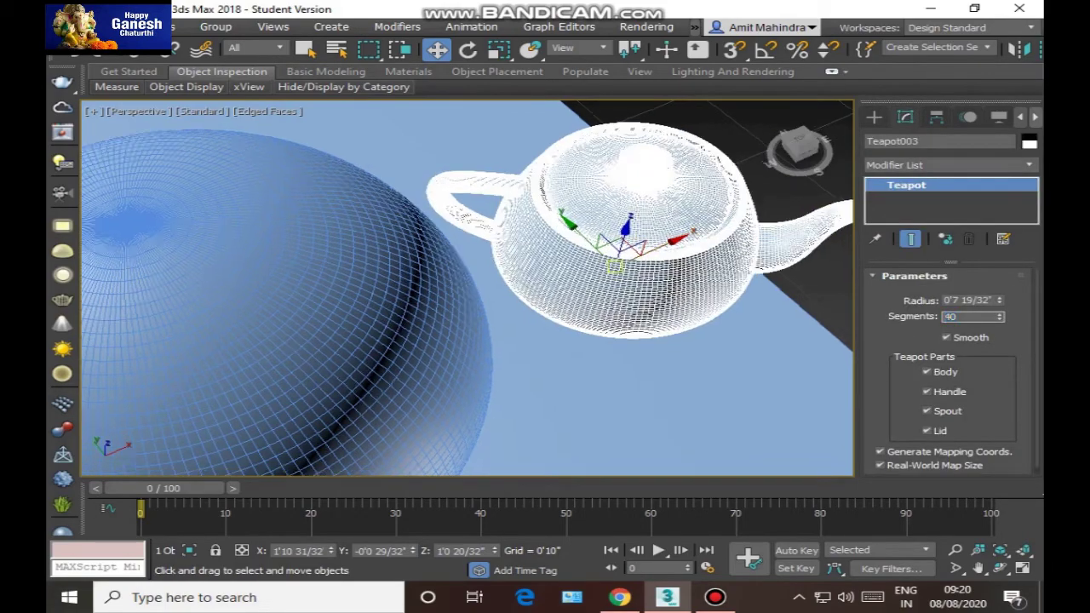
Examine the 40-segment mesh on the teapots' lids, handles and bodies up close.
middle_click_drag(547, 264, 563, 200)
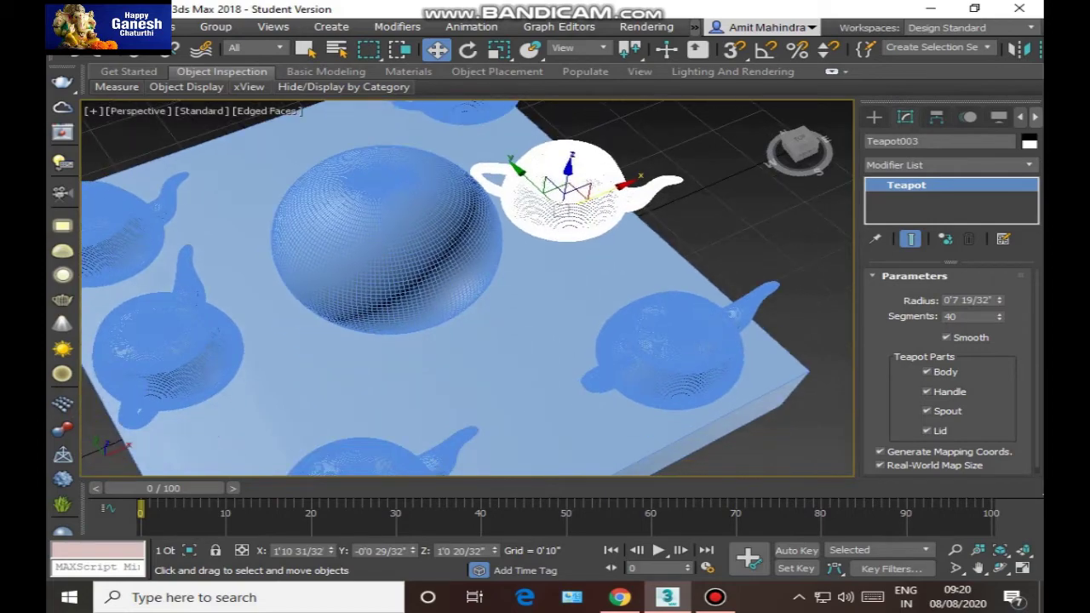
scroll(681, 332, "up", 8)
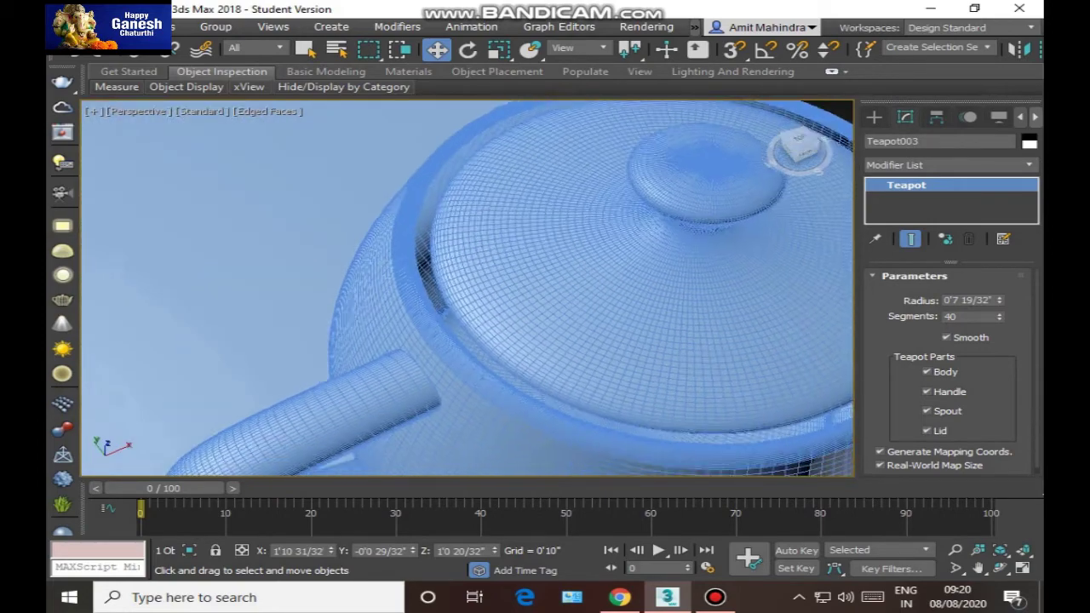
scroll(525, 259, "down", 2)
mouse_move(526, 260)
middle_mouse_down("alt")
mouse_move(460, 311)
mouse_move(504, 255)
mouse_move(521, 257)
middle_mouse_up("alt")
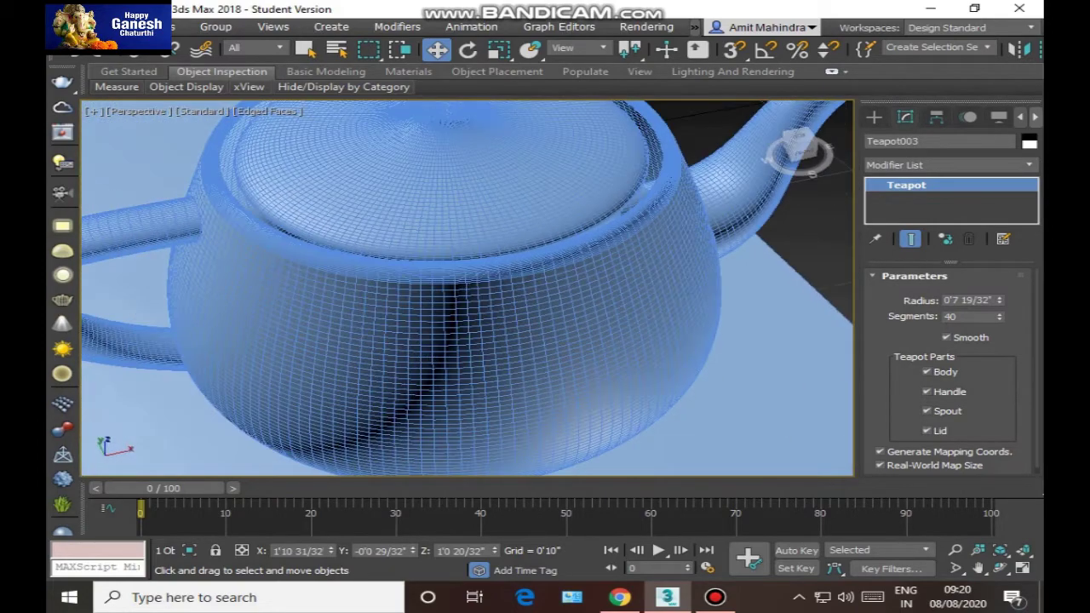
left_click(516, 328)
scroll(516, 328, "down", 4)
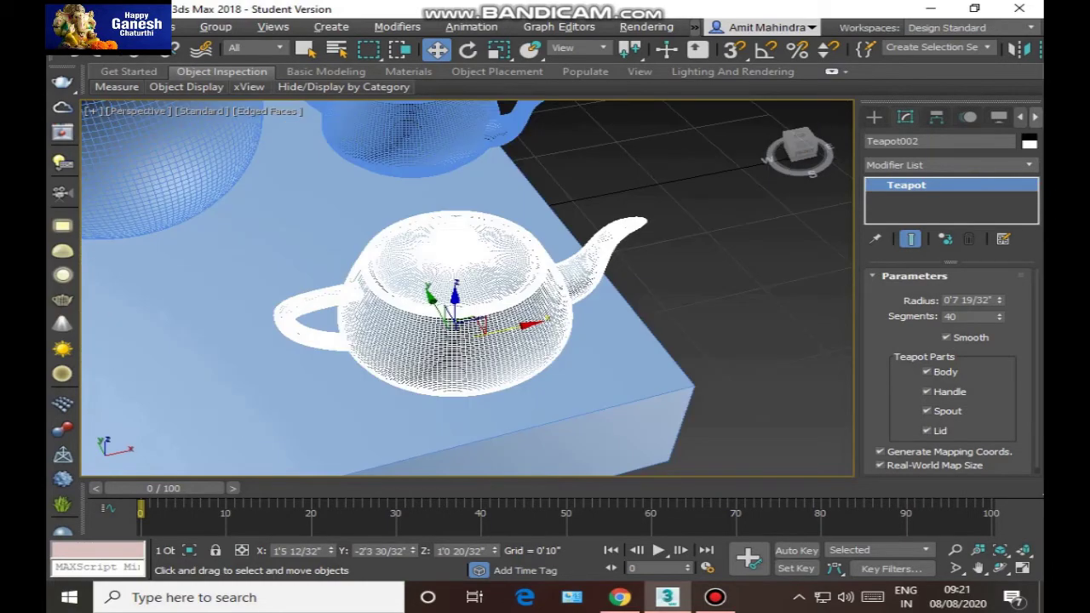
Turn off edged faces in the Perspective viewport so the whole scene shows with default shading.
middle_click_drag(516, 328, 531, 298, "alt")
scroll(511, 316, "down", 4)
scroll(511, 324, "up", 3)
scroll(516, 305, "down", 4)
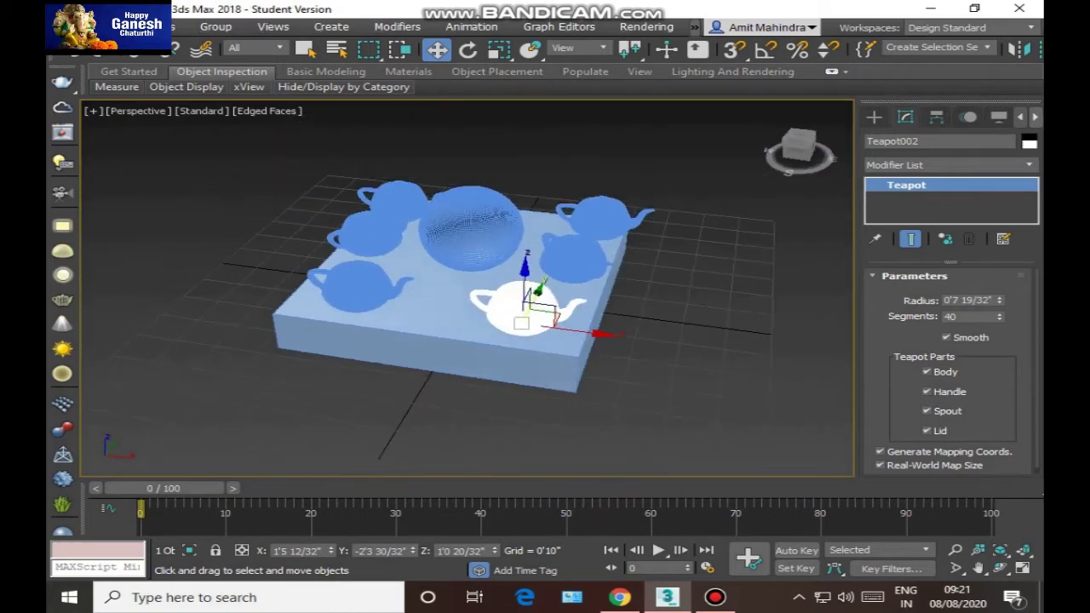
key("F4")
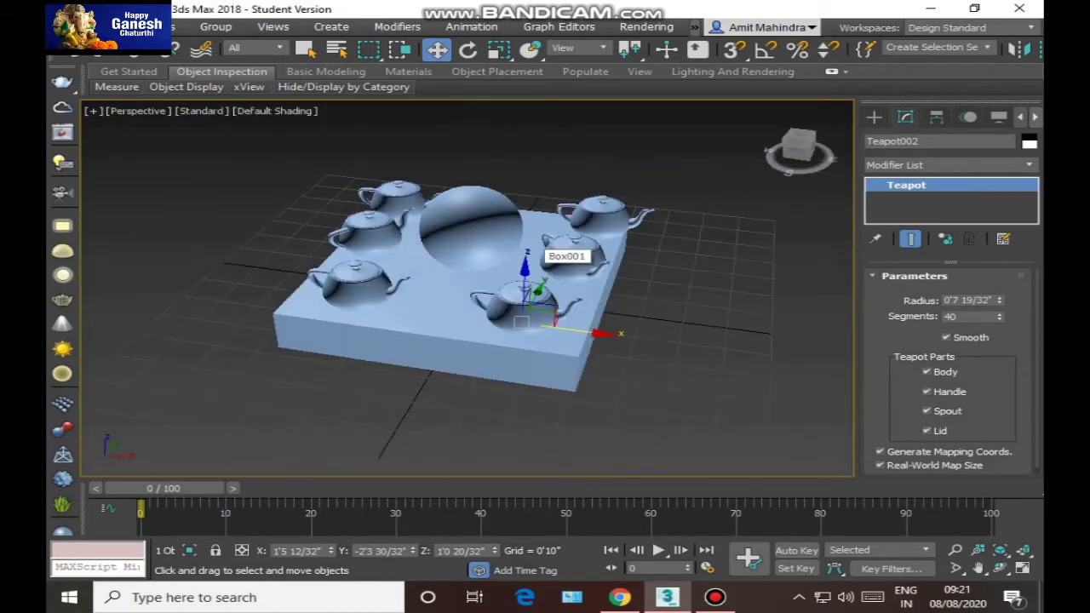
middle_click_drag(552, 288, 552, 281, "alt")
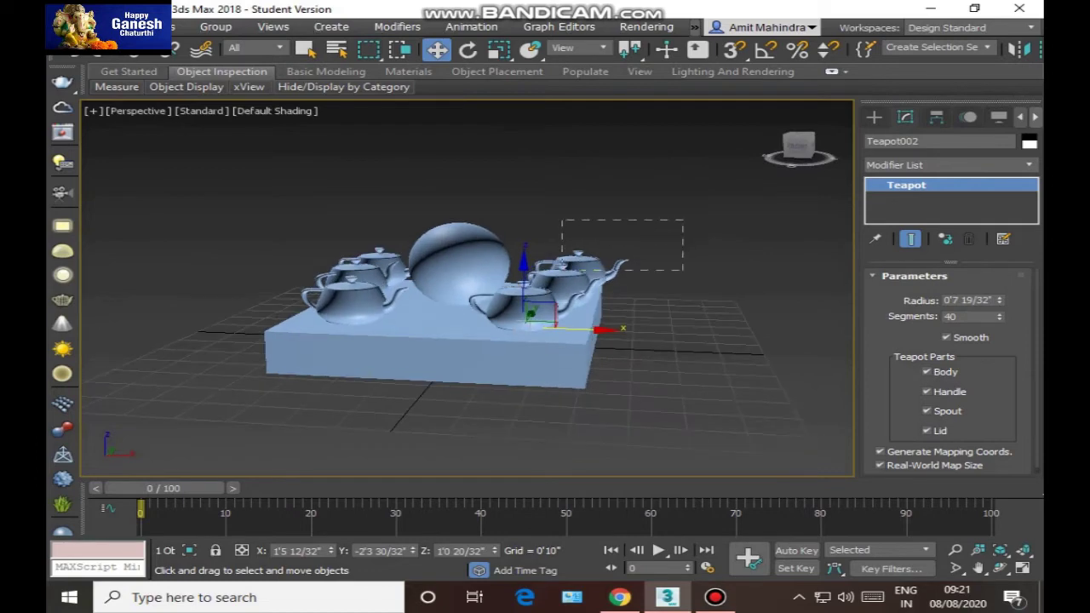
Set the object color of the rear and middle teapots on the box's +X side to violet-blue.
left_click_drag(562, 220, 683, 270)
left_click(1030, 142)
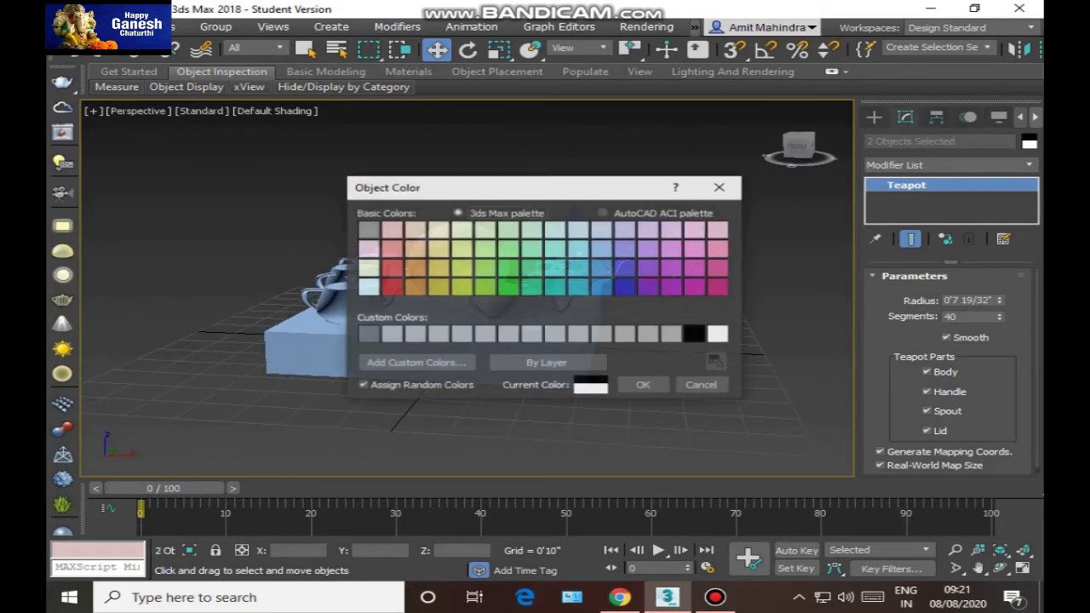
left_click(625, 269)
left_click(643, 385)
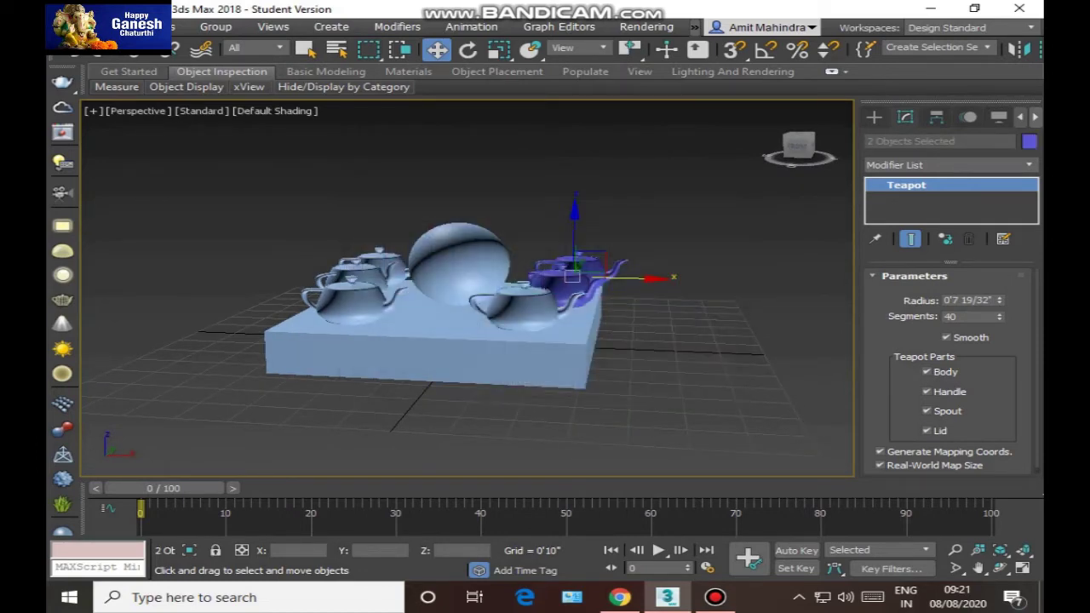
Set the object color of the front teapot on the box's +X side to dark pink.
left_click(511, 303)
left_click(1030, 143)
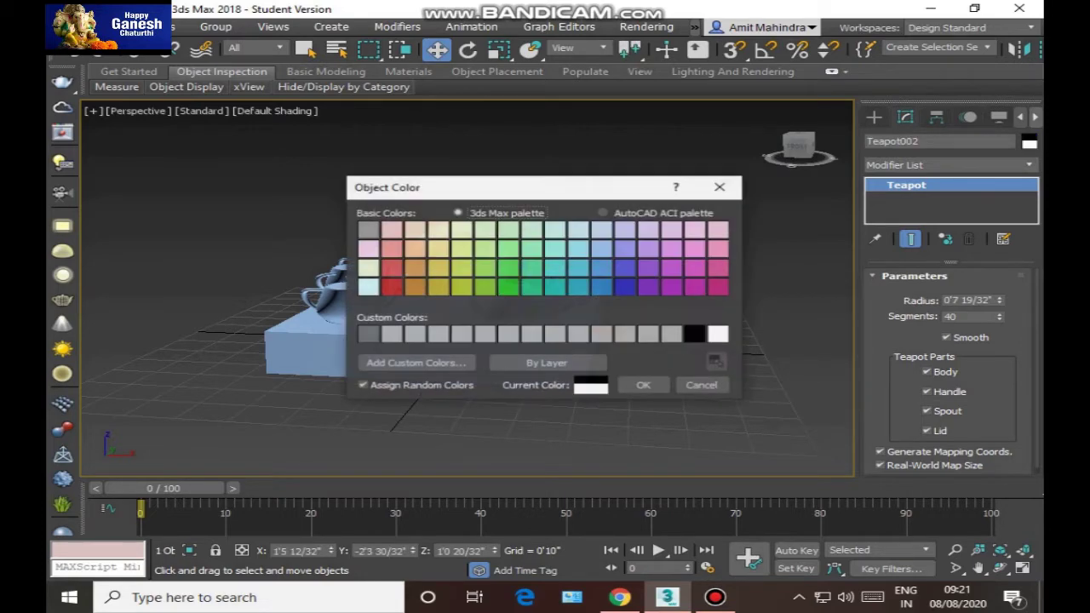
left_click(661, 268)
left_click(641, 385)
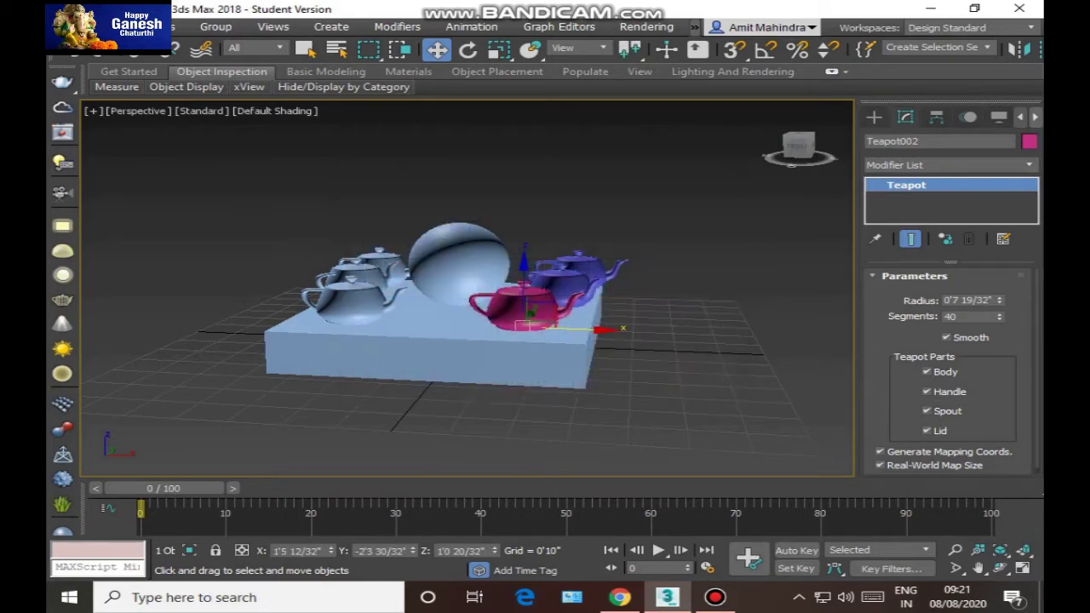
Try pale blue on the middle teapot on the box's +X side and recolor it yellow.
left_click(575, 274)
left_click(1030, 142)
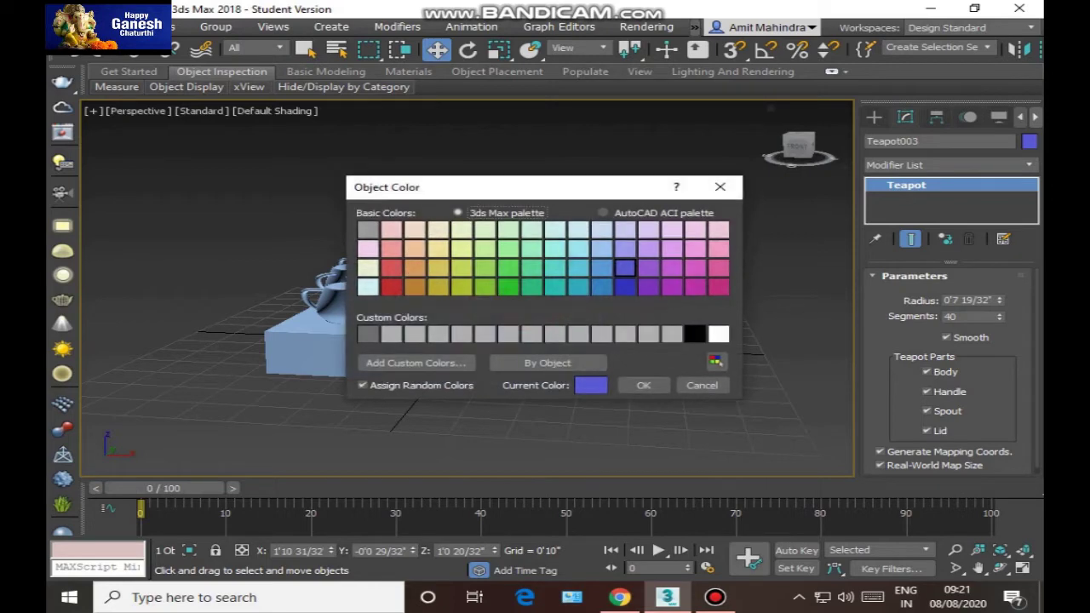
left_click(579, 230)
left_click(643, 385)
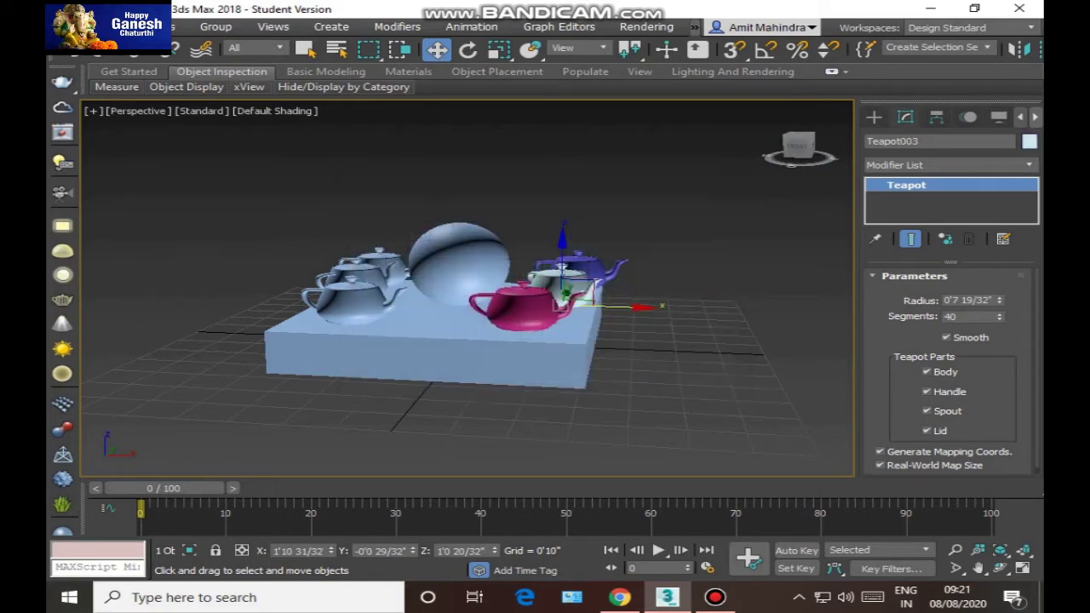
left_click(1029, 143)
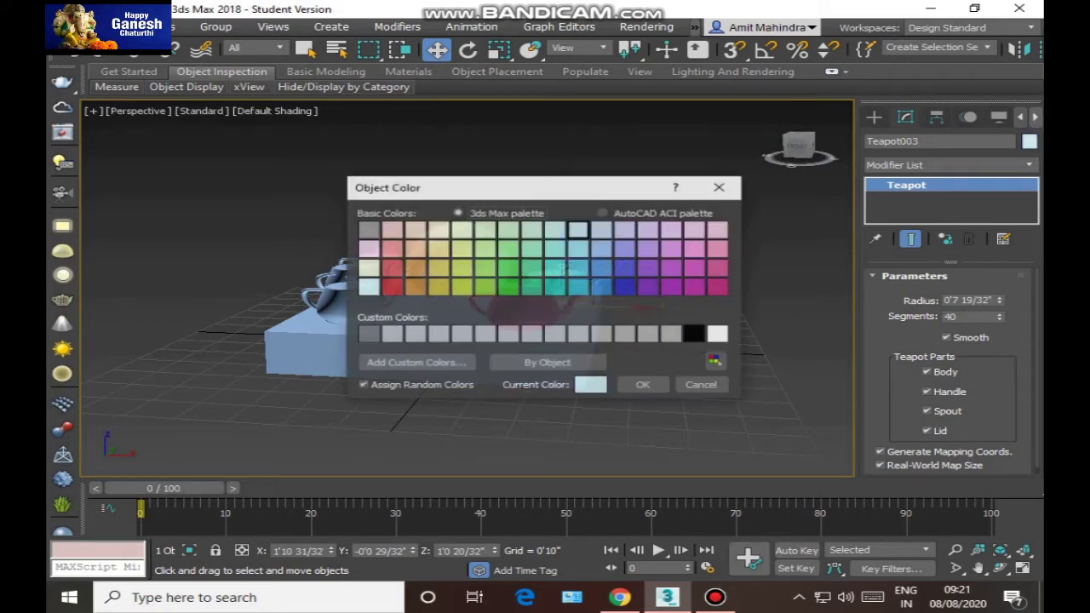
left_click(461, 268)
left_click(643, 384)
Set the object color of the front teapot on the box's -X side to green.
left_click(347, 307)
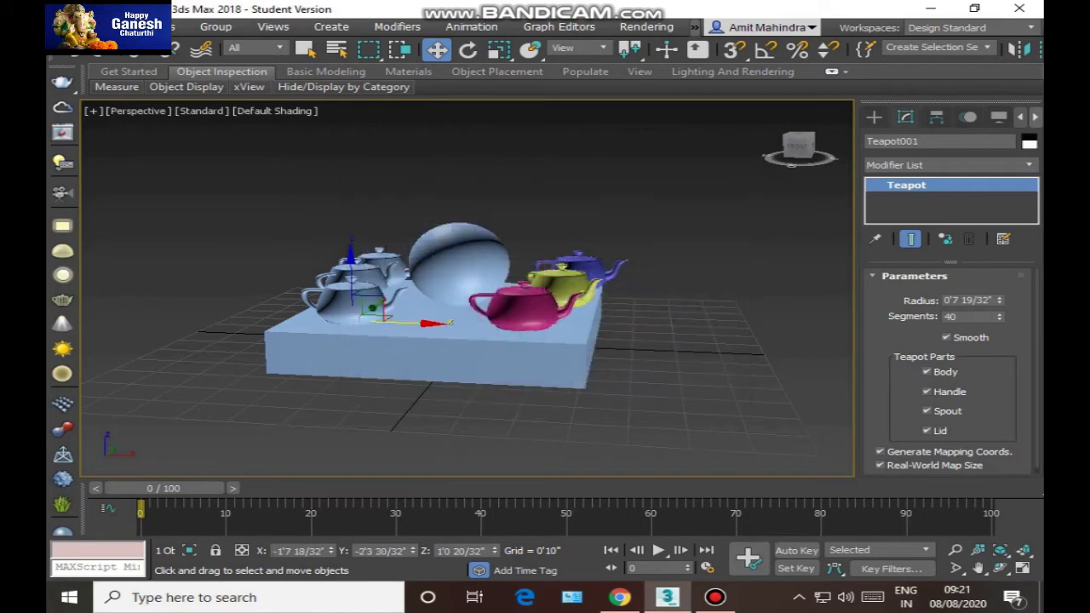
left_click(1030, 142)
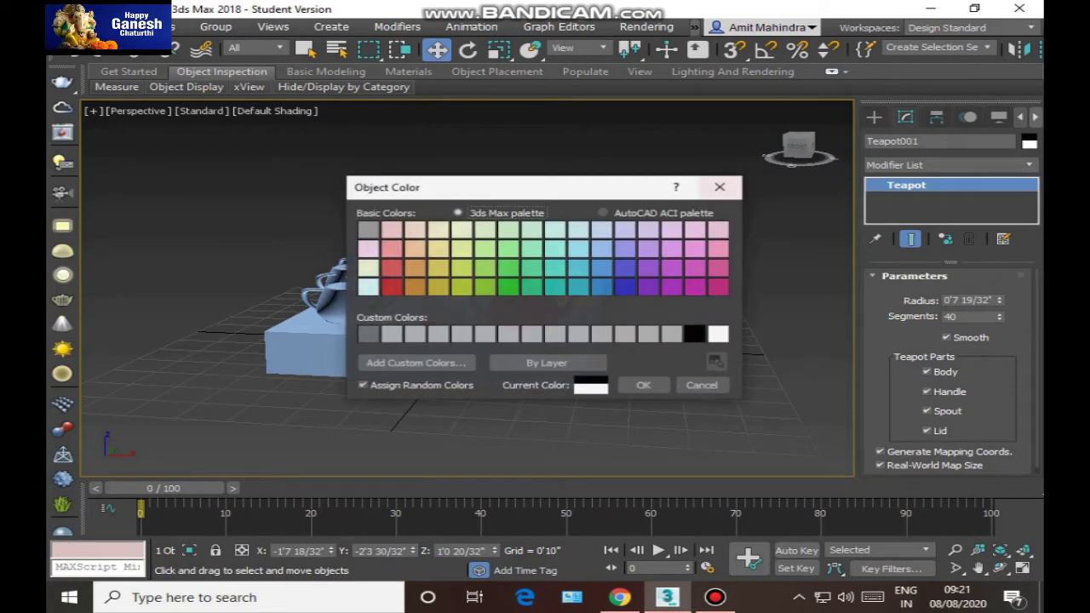
left_click(508, 267)
left_click(643, 384)
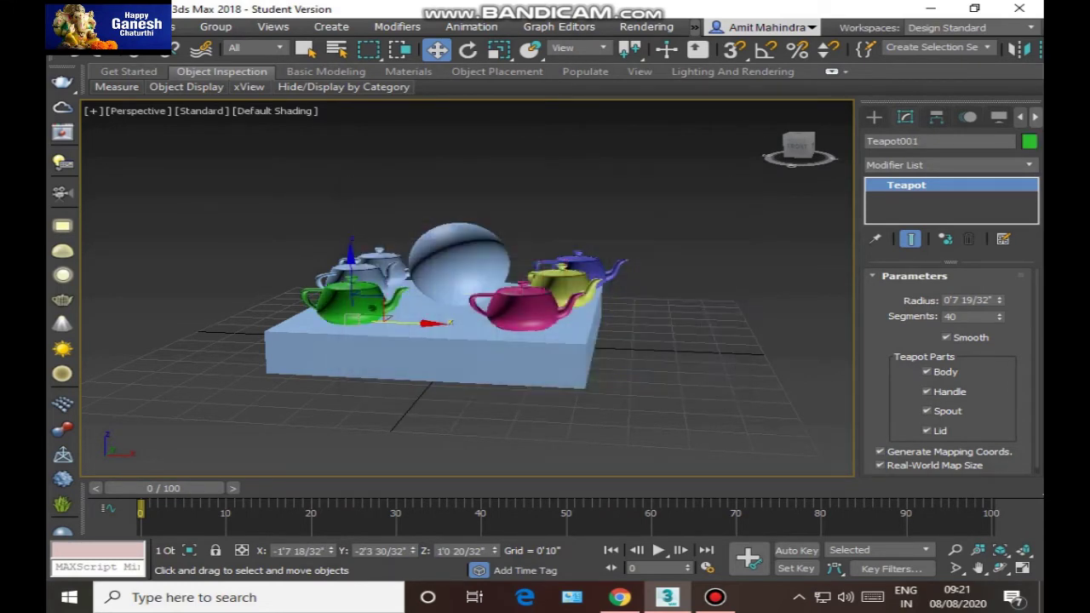
Set the object color of the middle teapot on the box's -X side to red.
left_click(356, 298)
left_click(1029, 142)
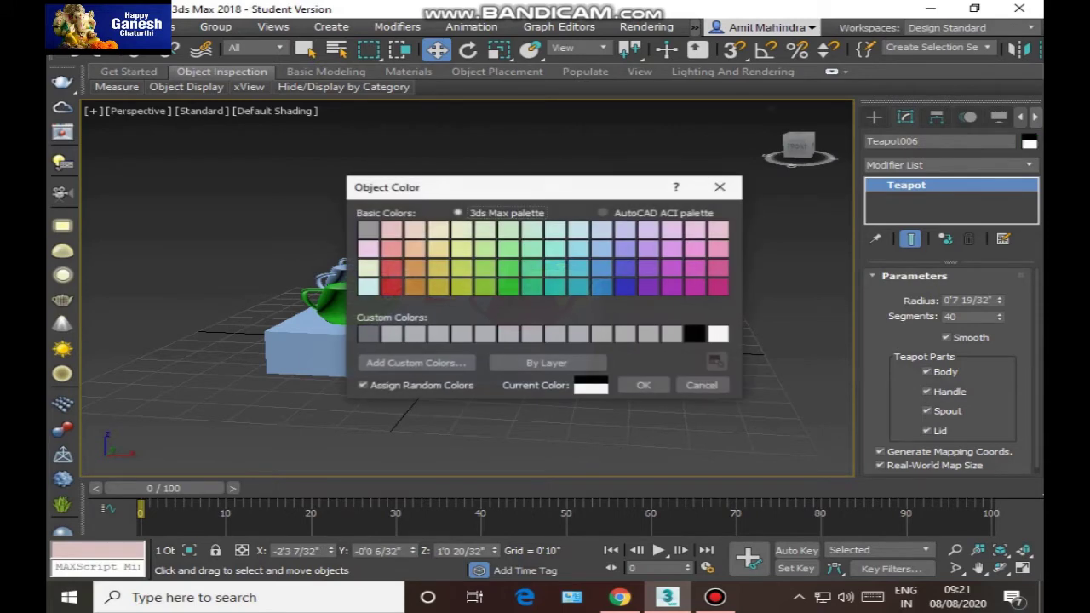
left_click(391, 287)
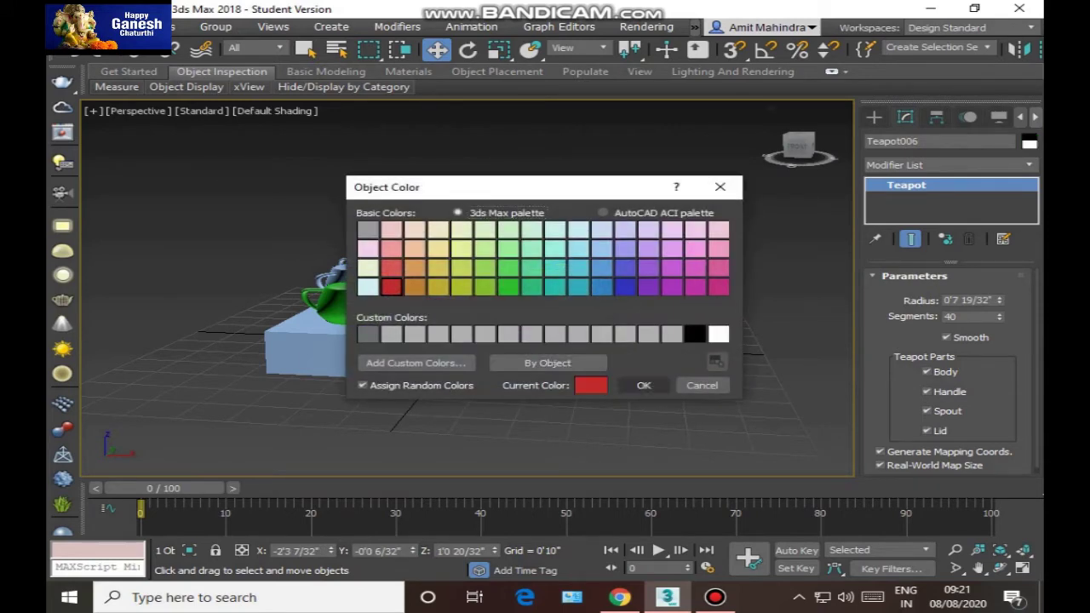
left_click(643, 385)
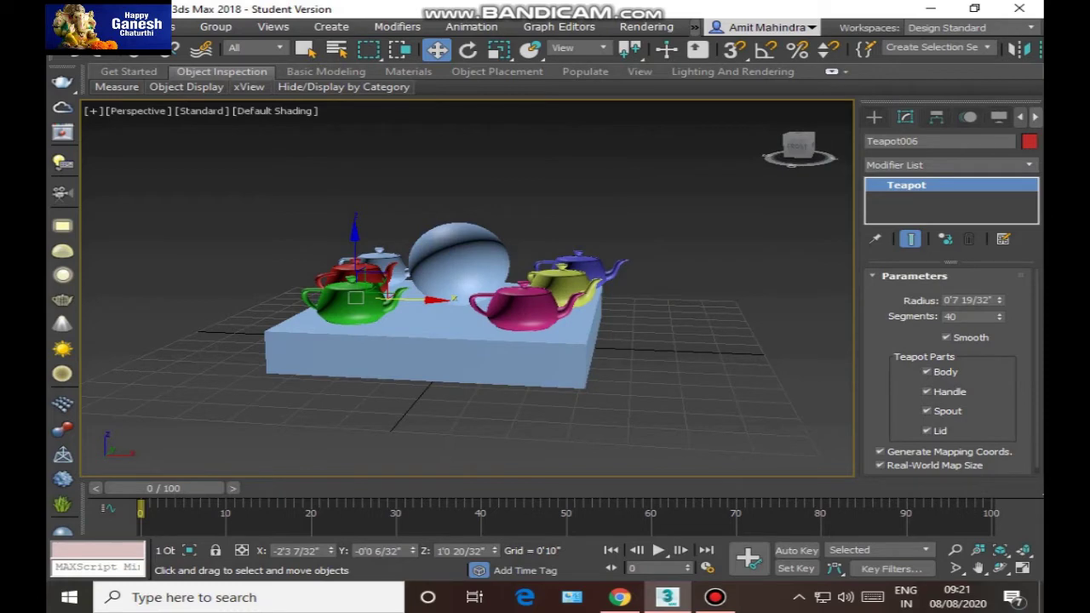
Try light gray and pale pink on the rear teapot on the box's -X side and recolor it blue.
left_click(397, 272)
left_click(1029, 142)
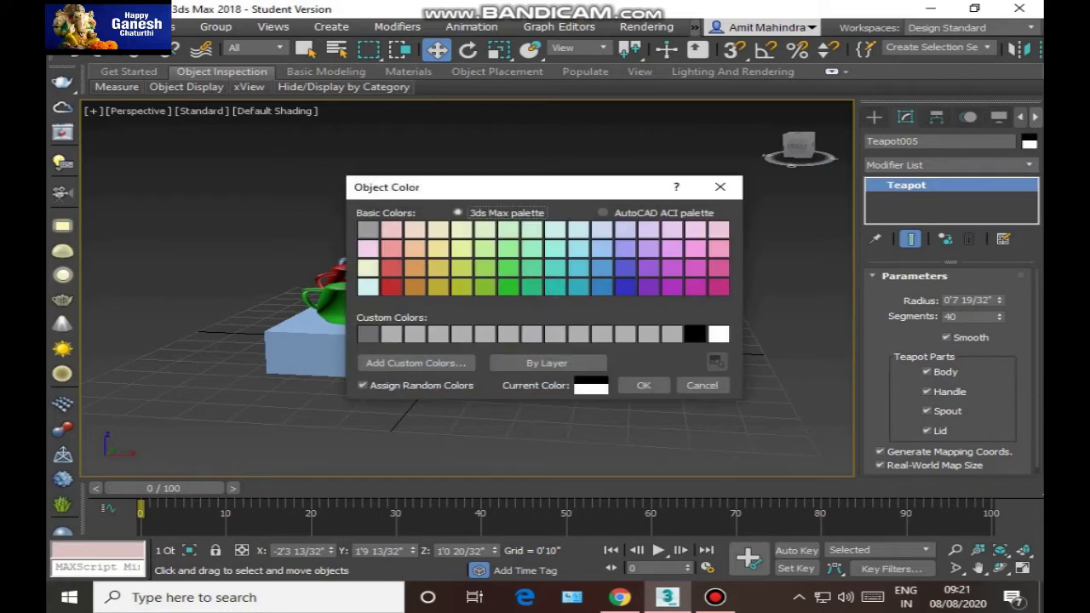
left_click(624, 334)
left_click(643, 385)
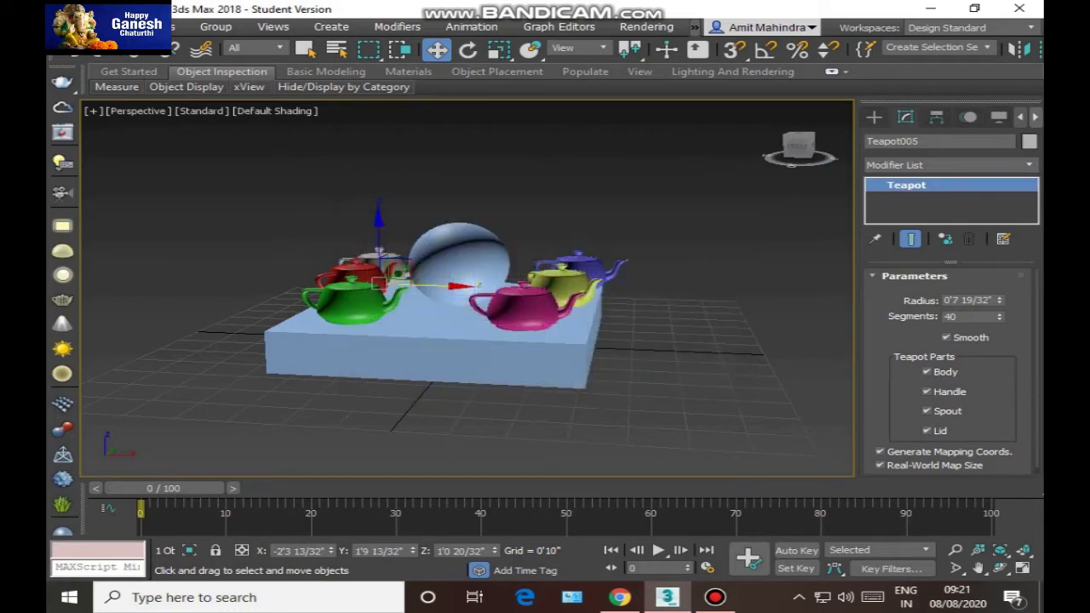
left_click(1029, 141)
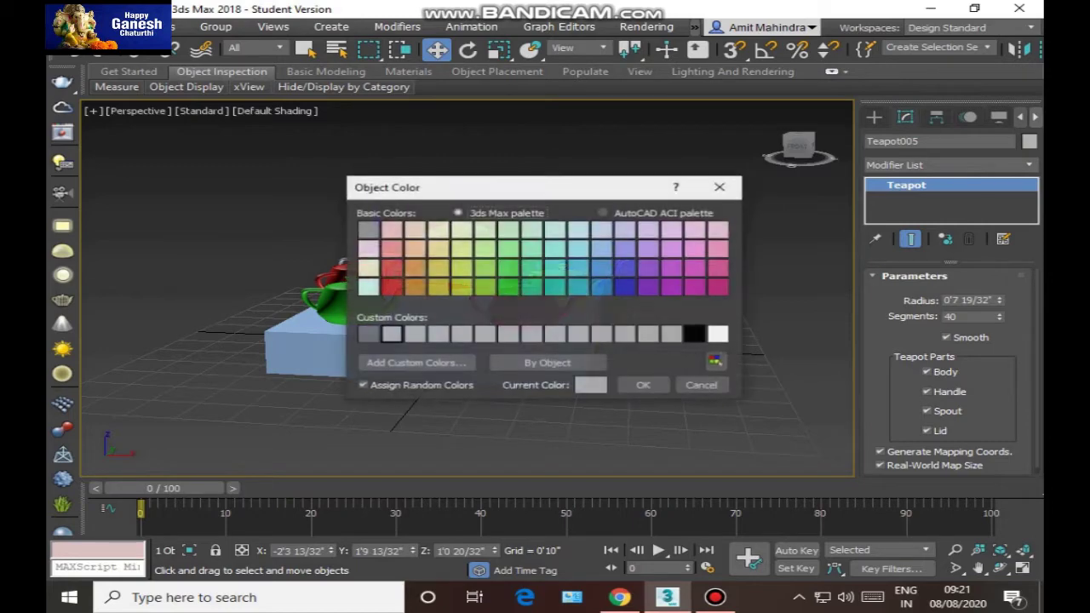
left_click(368, 249)
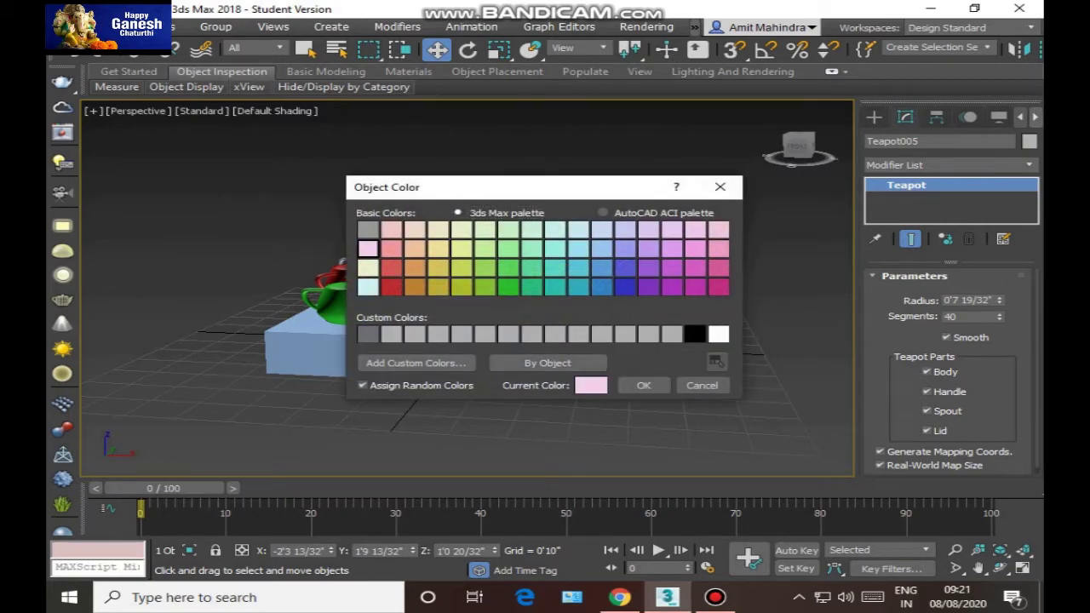
left_click_drag(565, 193, 824, 260)
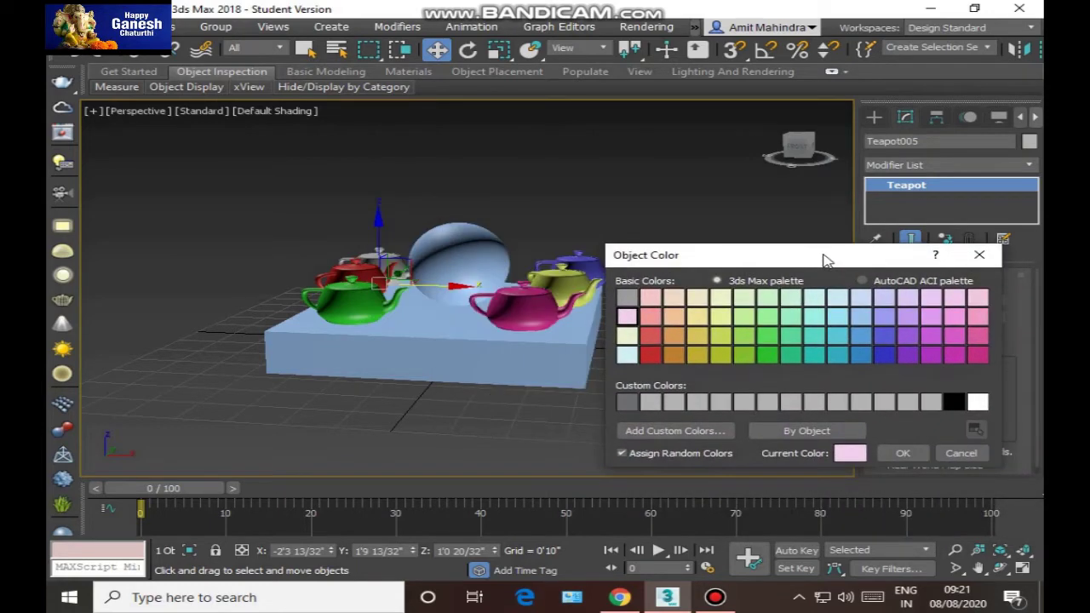
left_click(860, 335)
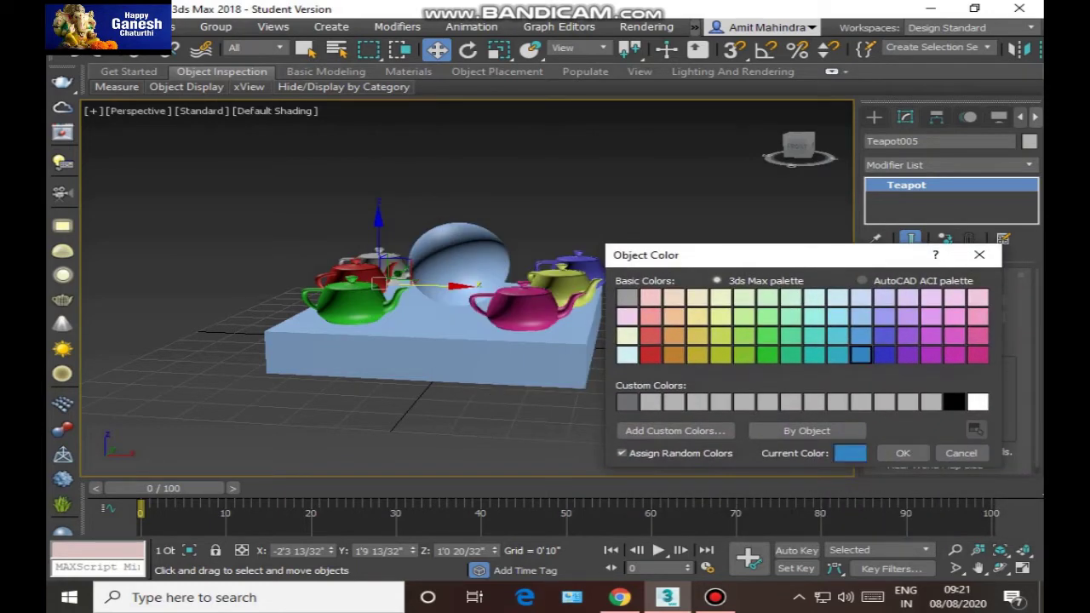
left_click(903, 453)
Set the object color of the sphere to orange.
left_click(457, 256)
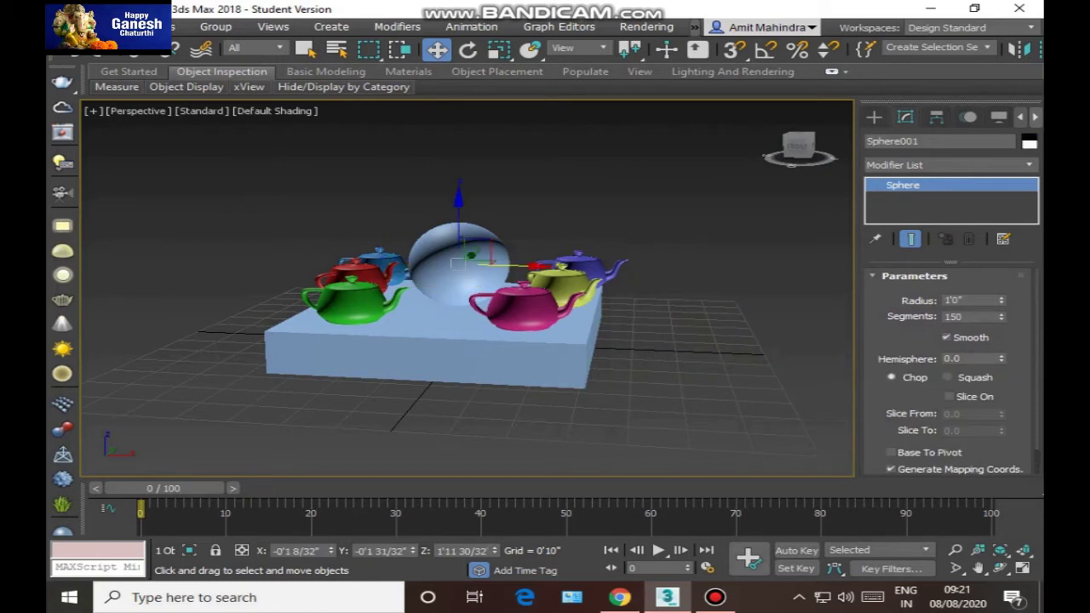
left_click(1029, 143)
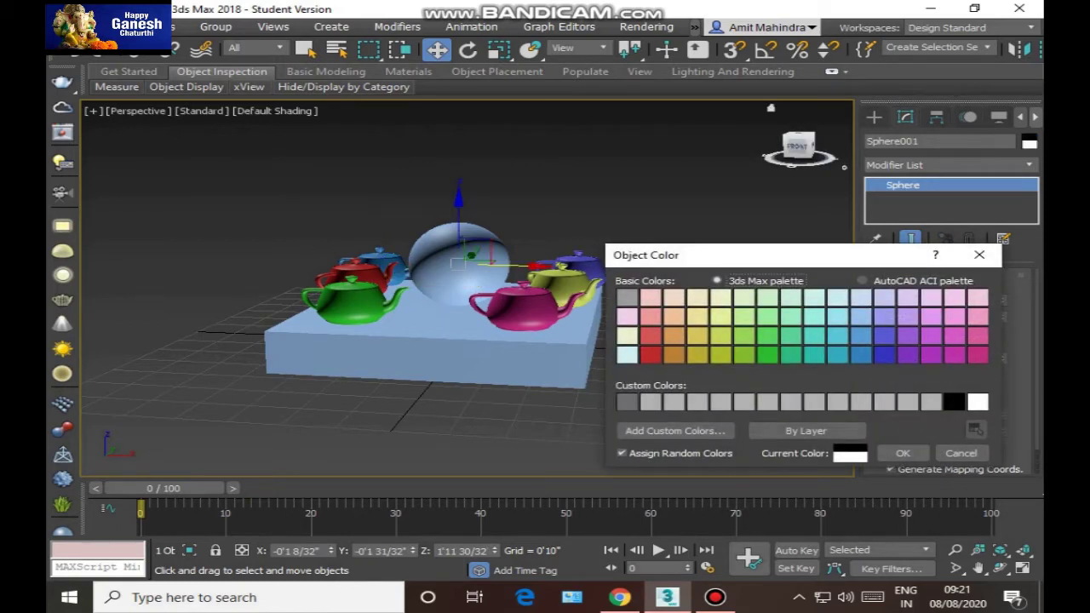
left_click(673, 334)
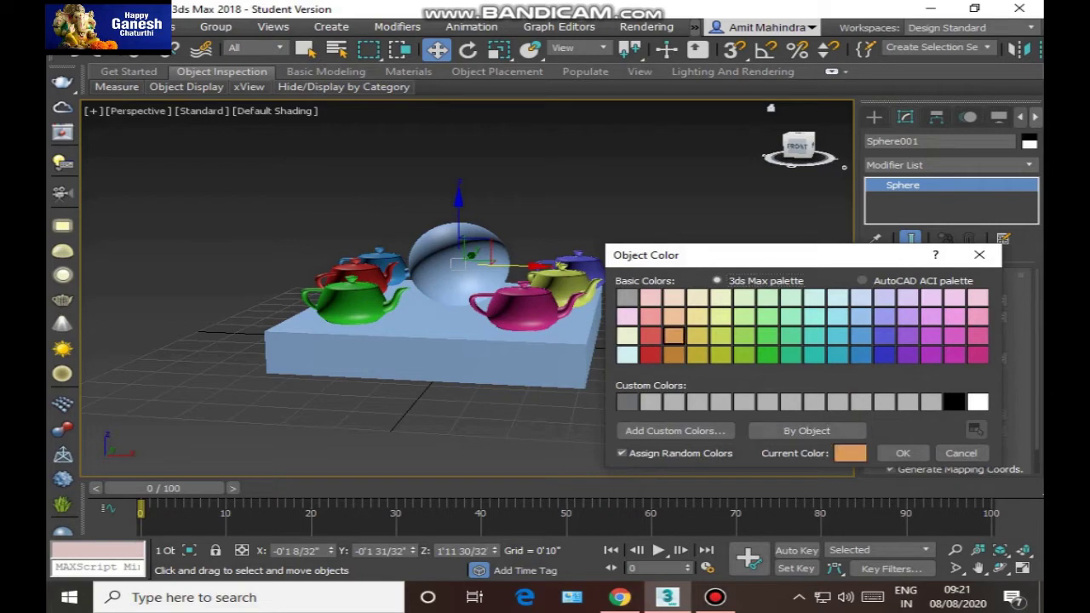
left_click(902, 453)
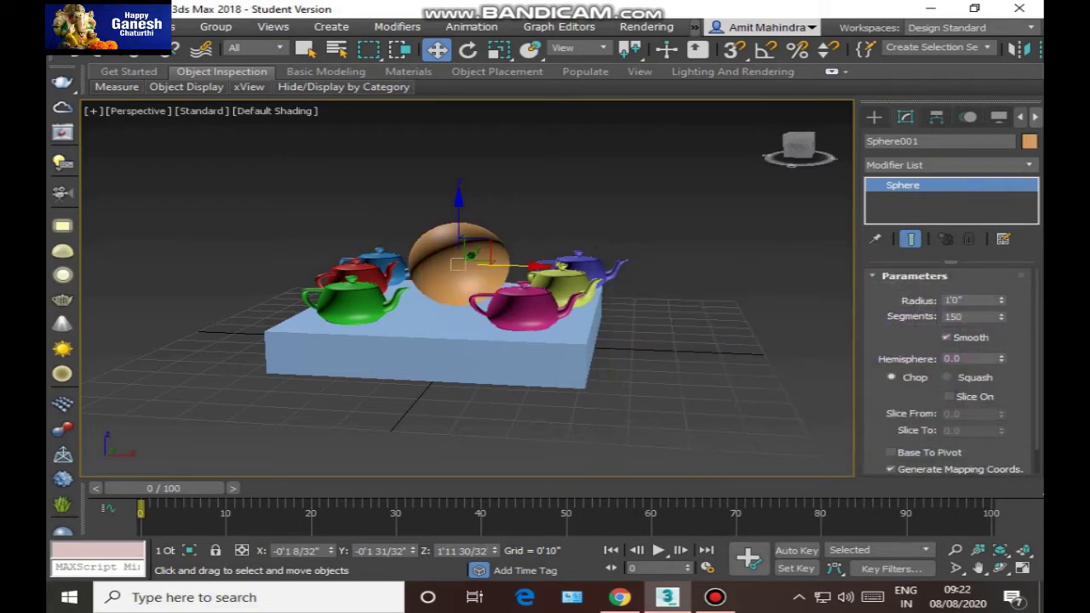
left_click(672, 407)
Set the object color of the box under the teapots to light gray.
left_click(536, 362)
left_click(1029, 142)
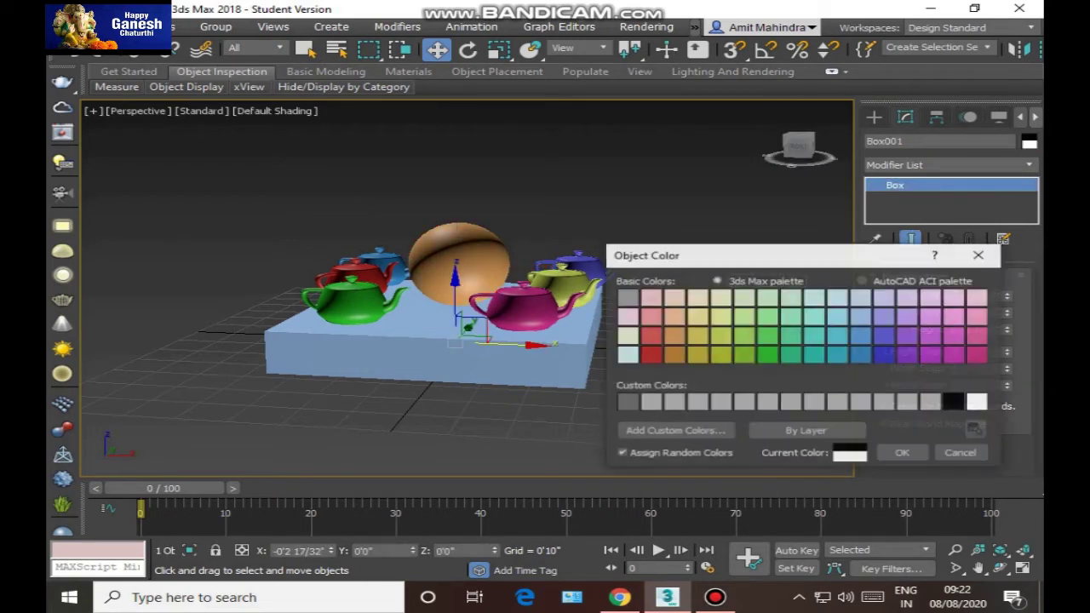
left_click(976, 402)
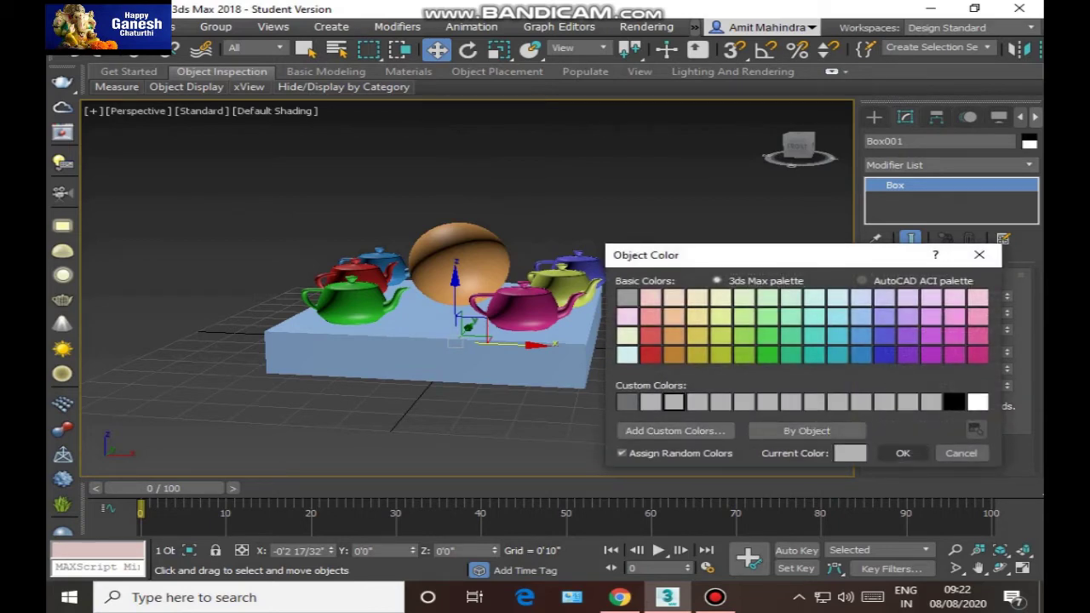
left_click(902, 453)
left_click(460, 427)
Show the scene in wireframe from the Front view, framing the teapots, the sphere and the box.
middle_click_drag(451, 425, 468, 474, "alt")
scroll(468, 341, "up", 3)
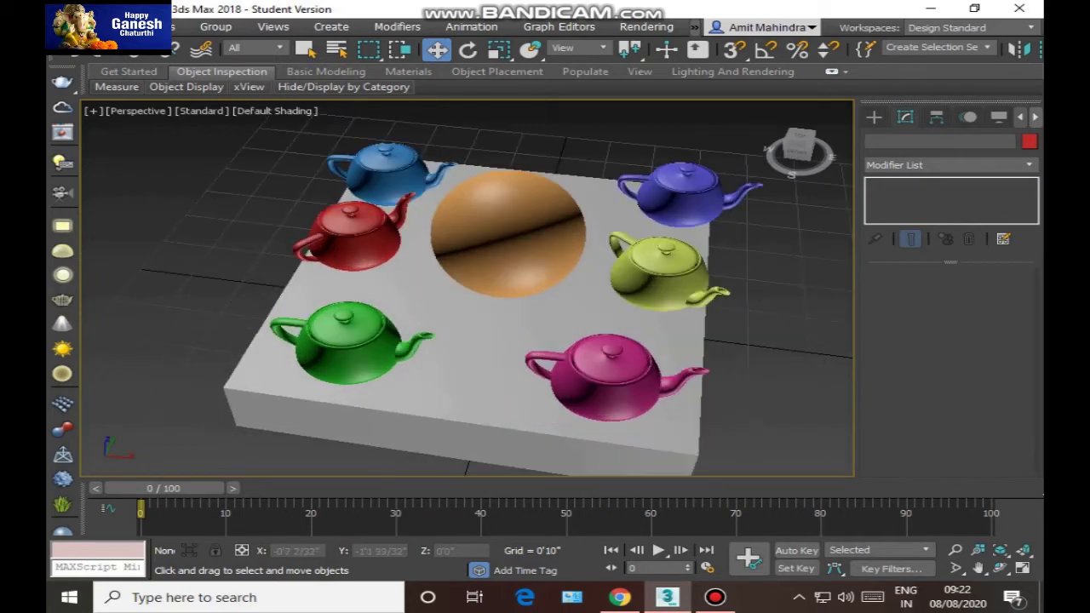
middle_click_drag(468, 341, 494, 247, "alt")
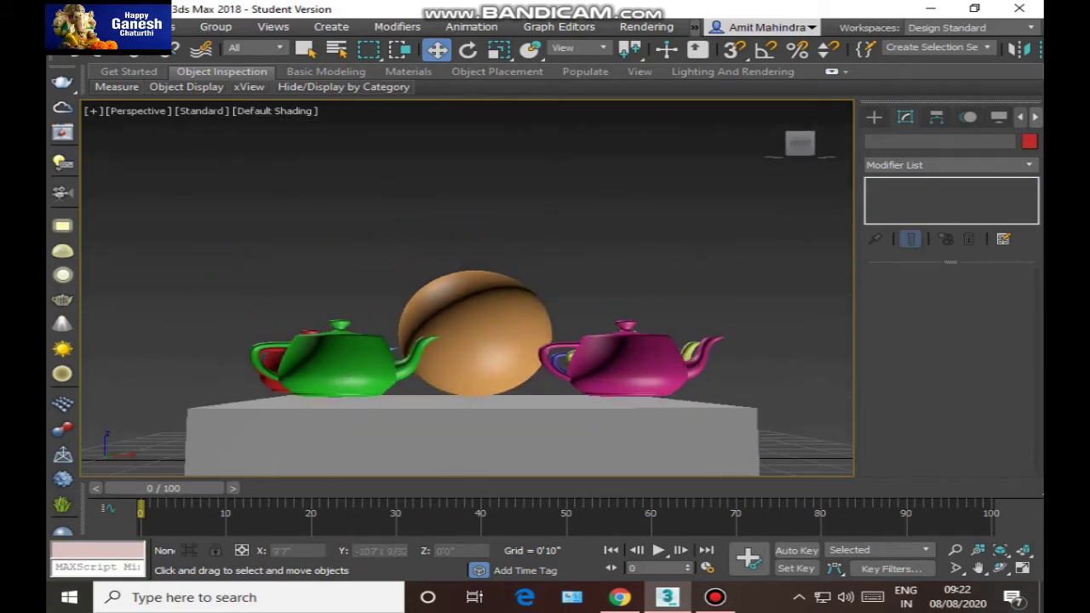
key("F3")
scroll(374, 362, "up", 5)
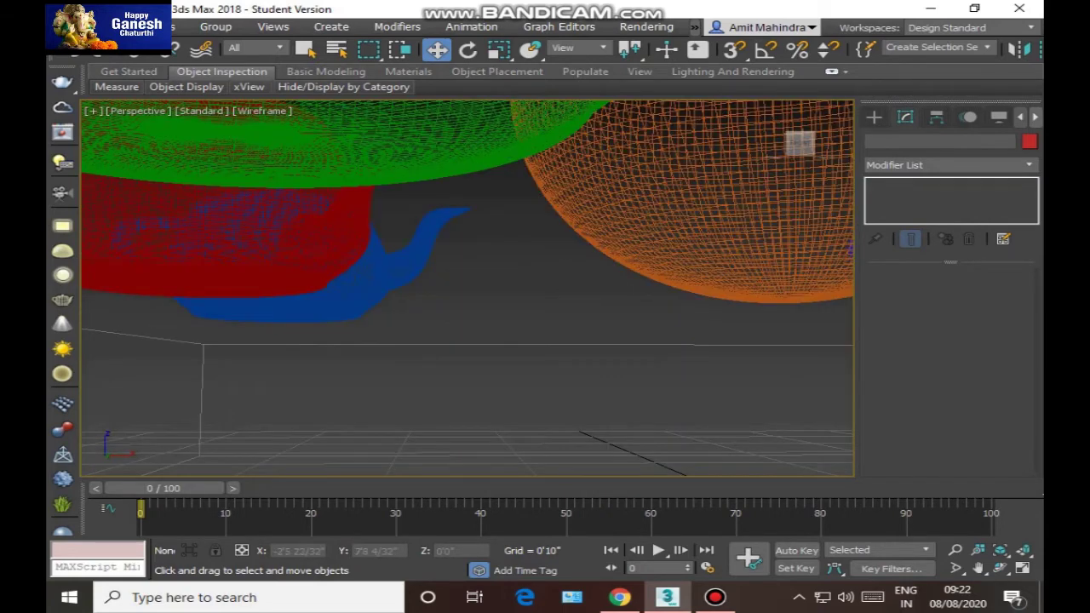
scroll(467, 290, "down", 5)
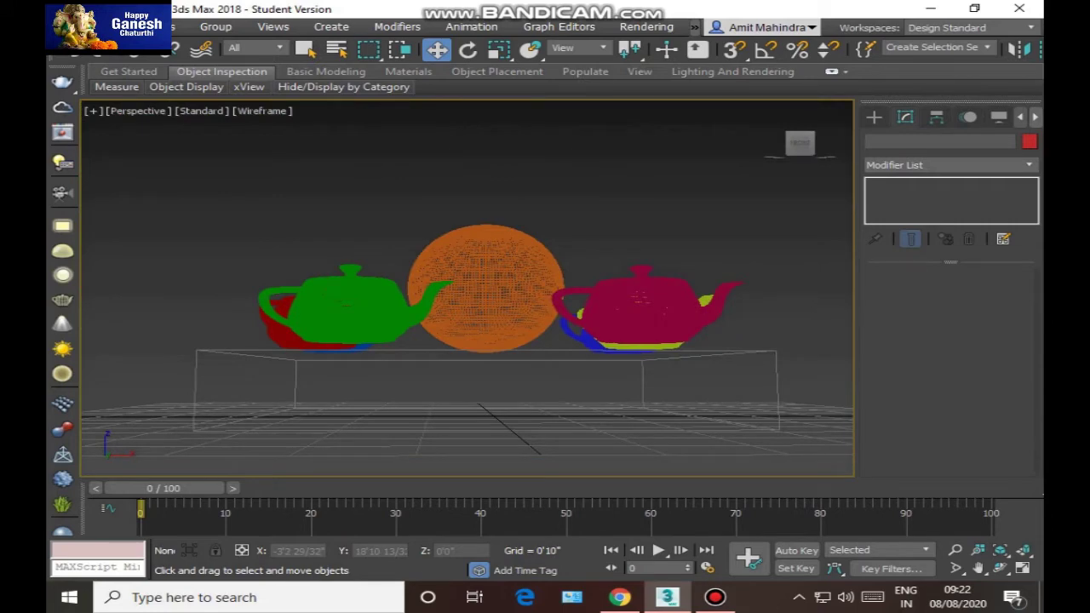
key("f")
scroll(406, 294, "up", 8)
scroll(406, 294, "down", 3)
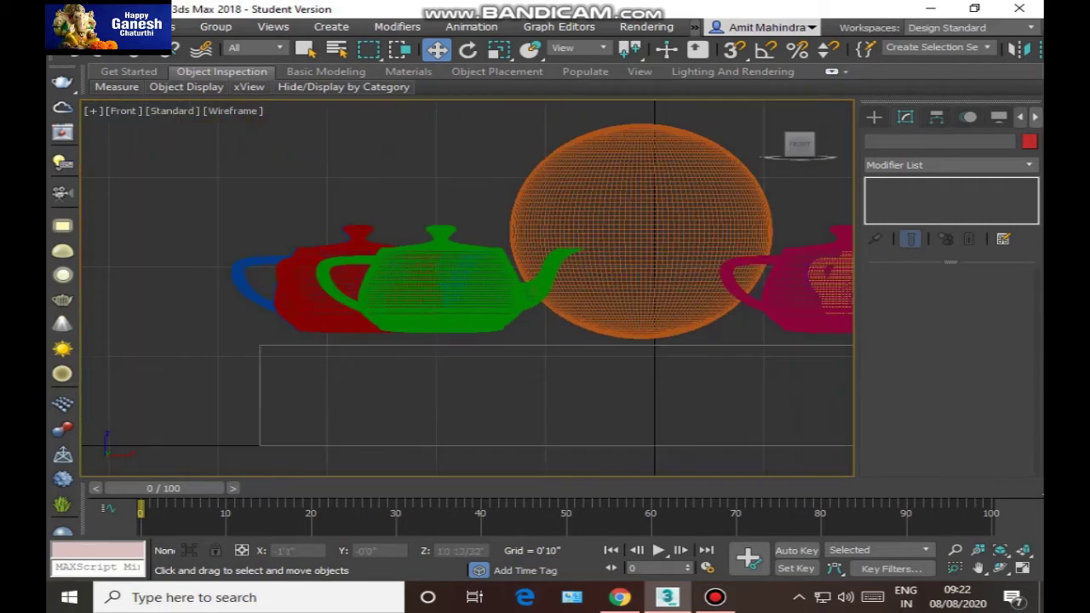
scroll(513, 334, "down", 2)
middle_click_drag(507, 319, 358, 323)
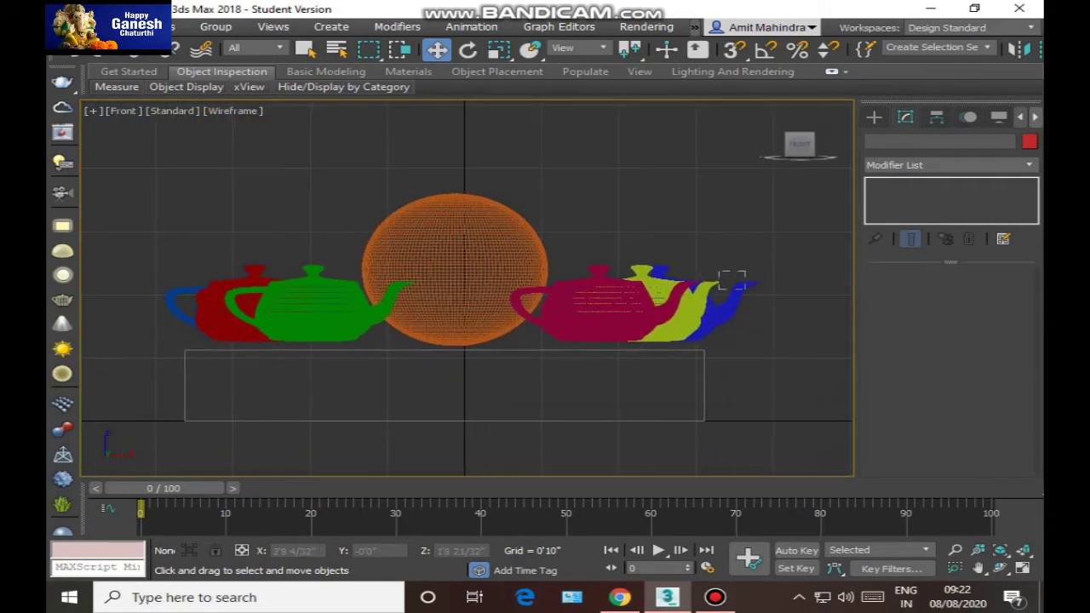
Lower the three teapots on the box's +X side by about 0'1 12/32" onto the box's top face.
left_click_drag(615, 273, 746, 320)
left_click_drag(639, 257, 650, 282)
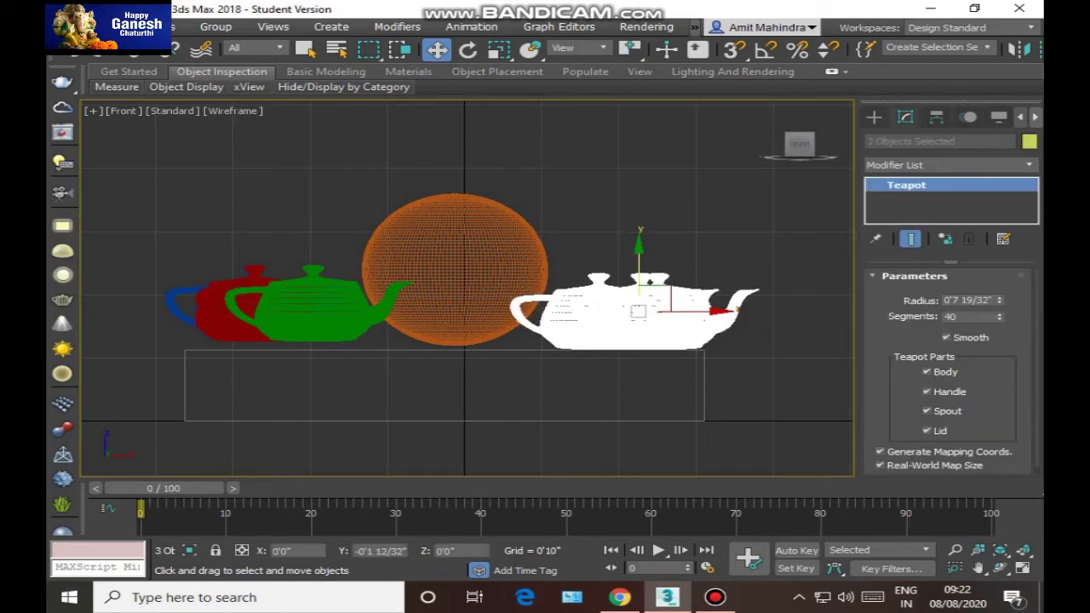
scroll(620, 321, "up", 4)
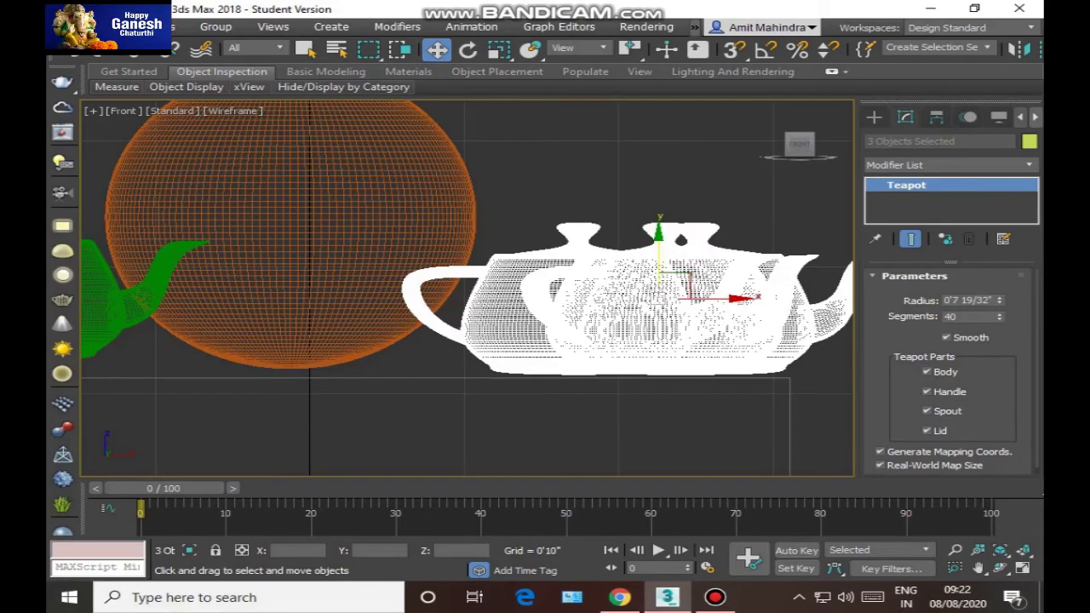
scroll(691, 281, "up", 5)
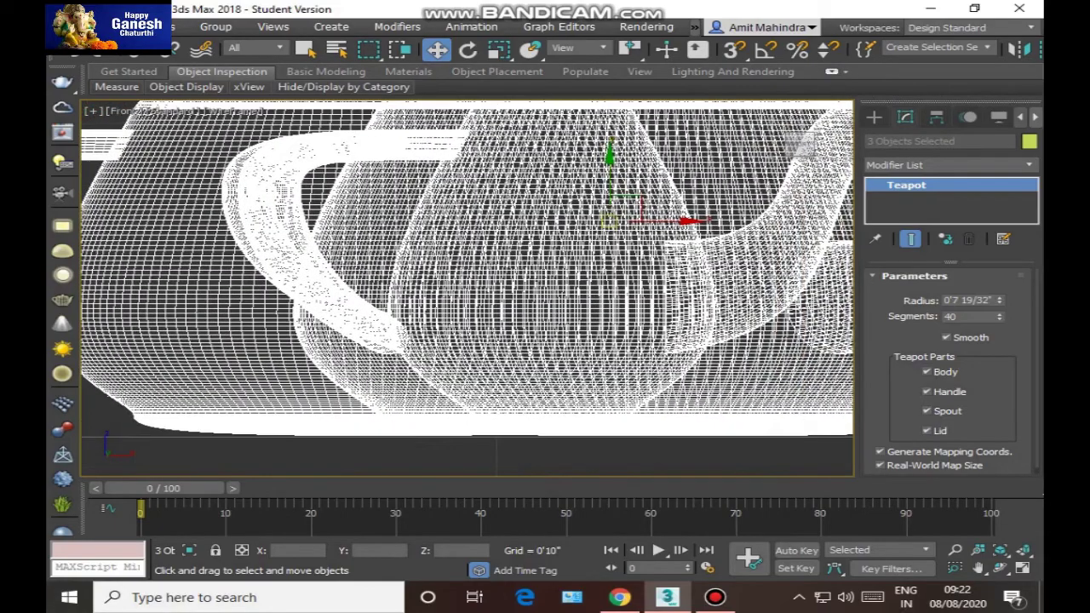
scroll(596, 273, "up", 6)
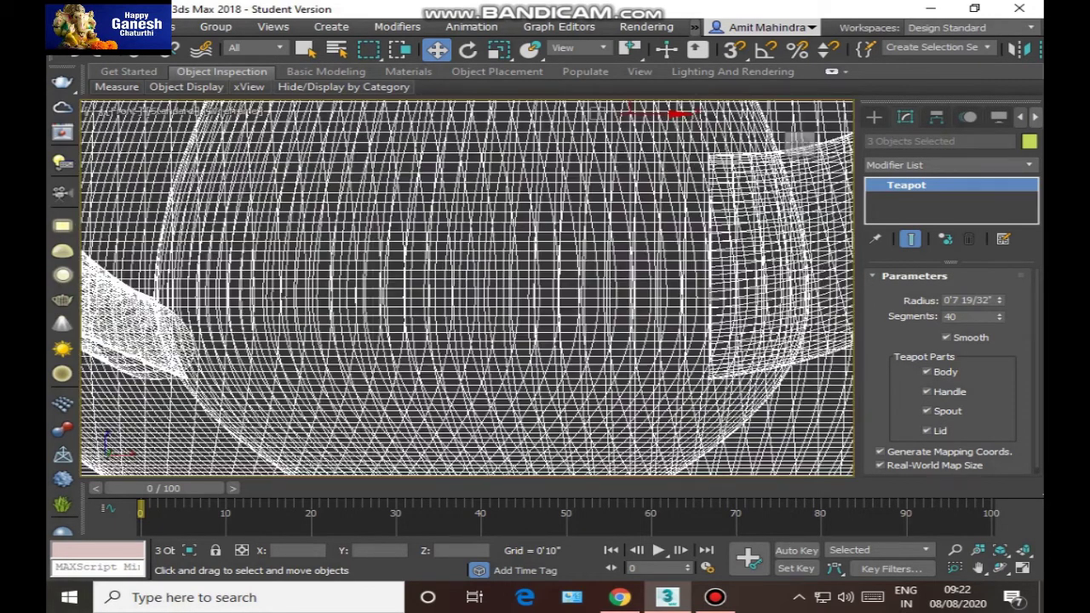
scroll(595, 255, "down", 8)
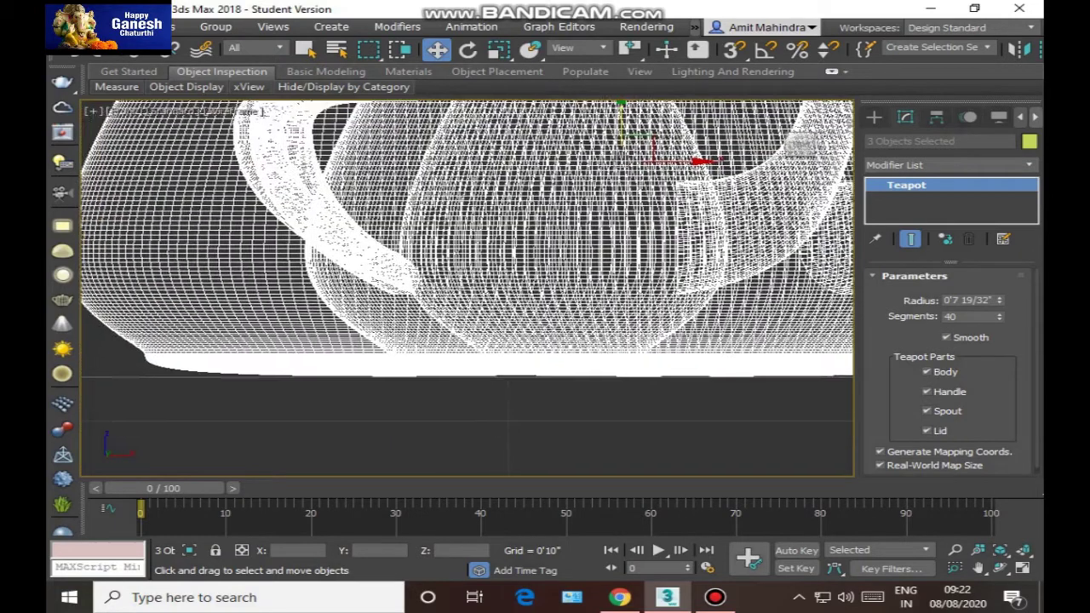
Lower the three teapots on the box's -X side onto the box's top face.
middle_click_drag(188, 255, 794, 317)
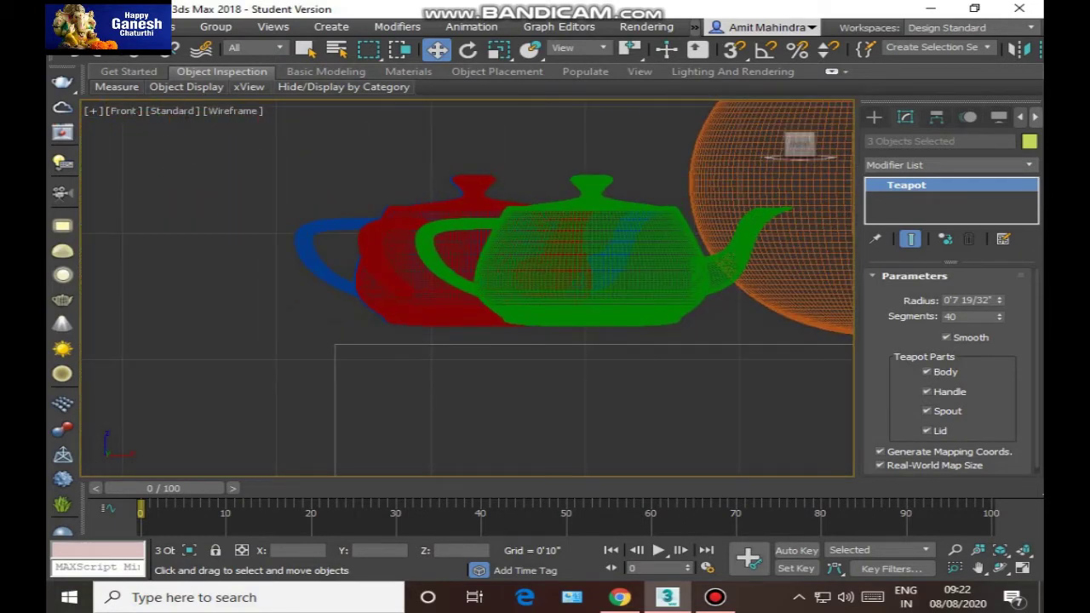
left_click_drag(659, 334, 523, 222)
middle_click_drag(596, 264, 225, 253)
Lower the sphere to a Z position of about 1'11 5/32" so it rests on the box's top face.
left_click(477, 238)
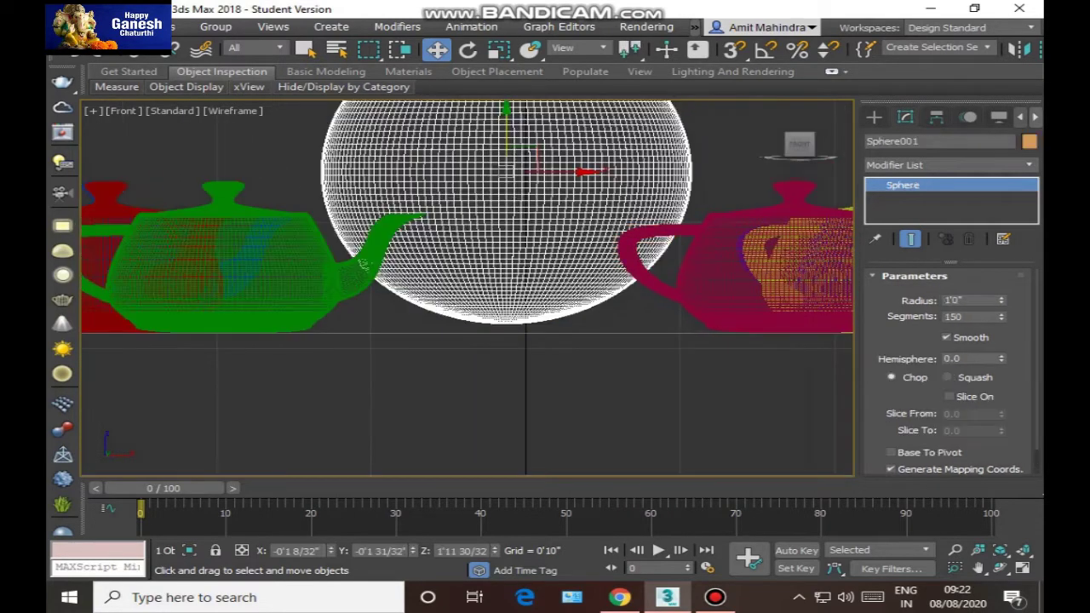
left_click_drag(506, 132, 507, 141)
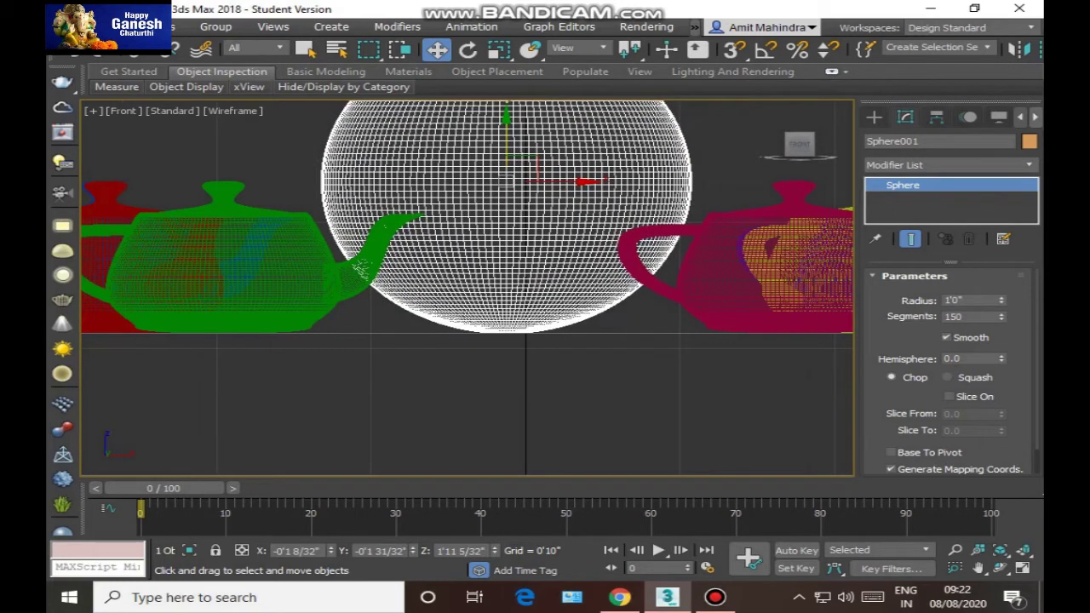
left_click(615, 402)
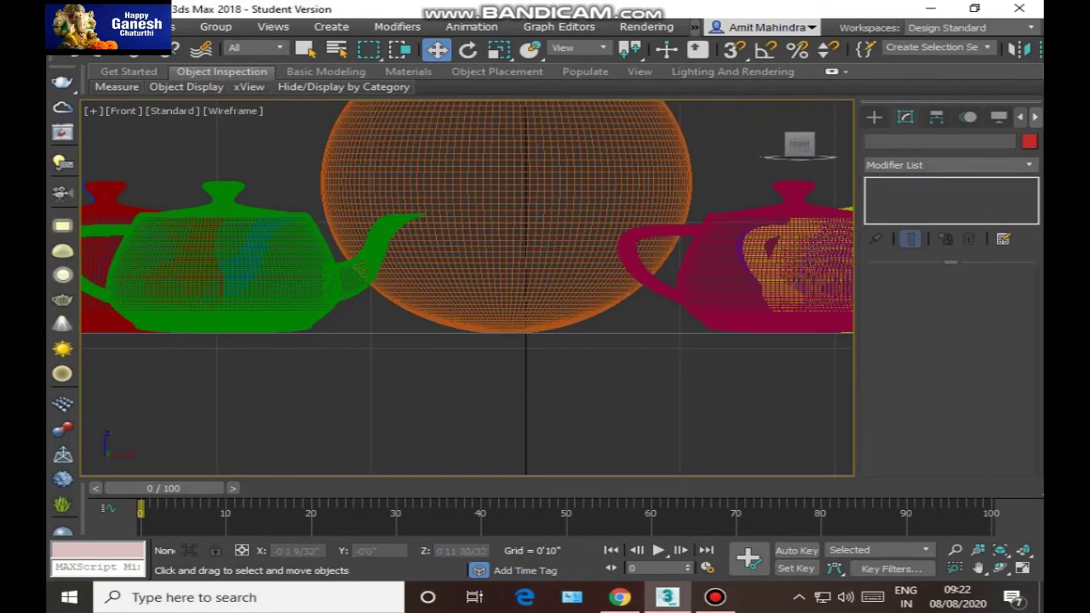
Return to the Perspective view with default shading and frame the whole arrangement.
key("F3")
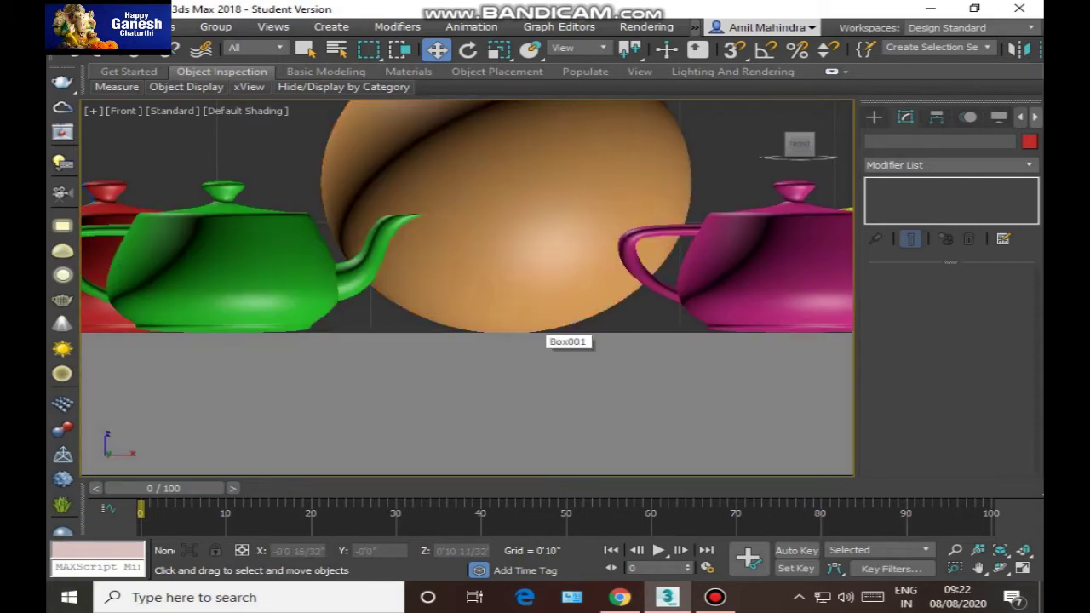
scroll(511, 336, "down", 3)
key("p")
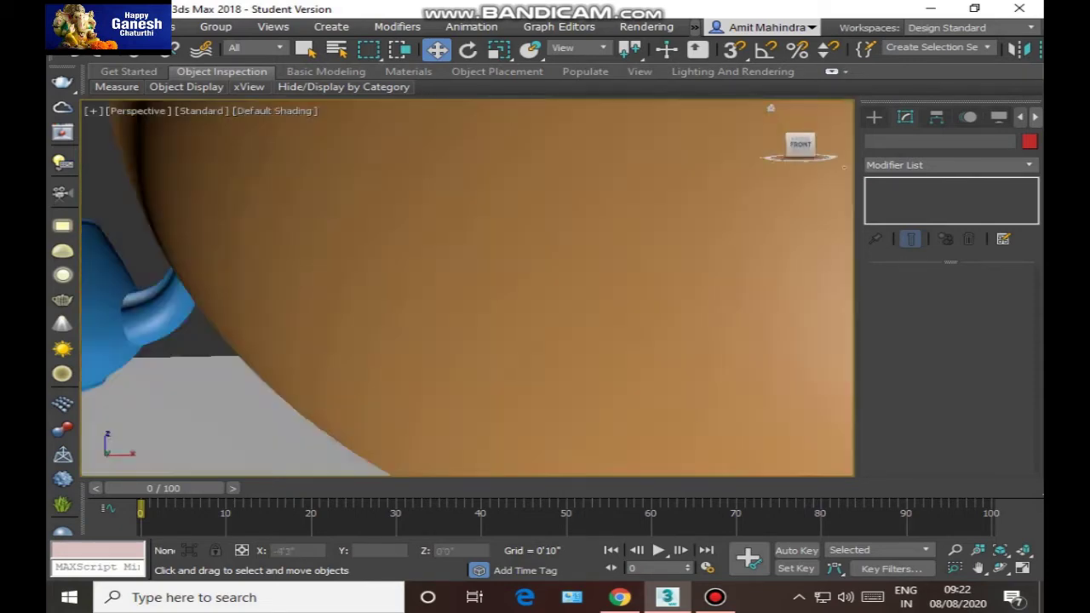
scroll(466, 288, "down", 8)
scroll(492, 279, "up", 6)
scroll(660, 338, "down", 4)
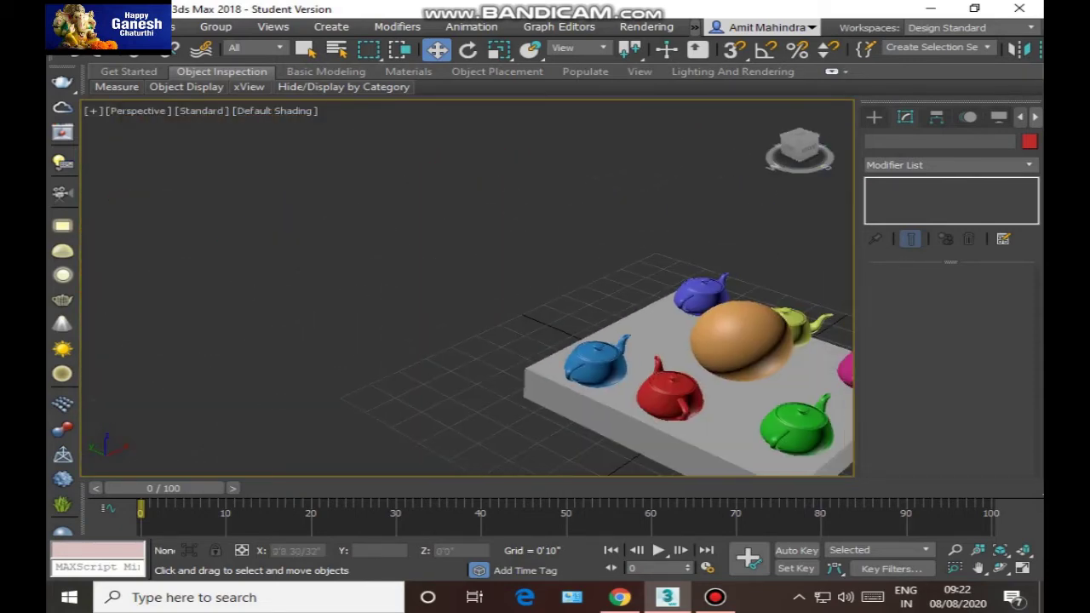
middle_click_drag(824, 417, 583, 317)
Enlarge the box to a length of about 10'6 11/32" and a width of about 11'10 3/32".
left_click(583, 318)
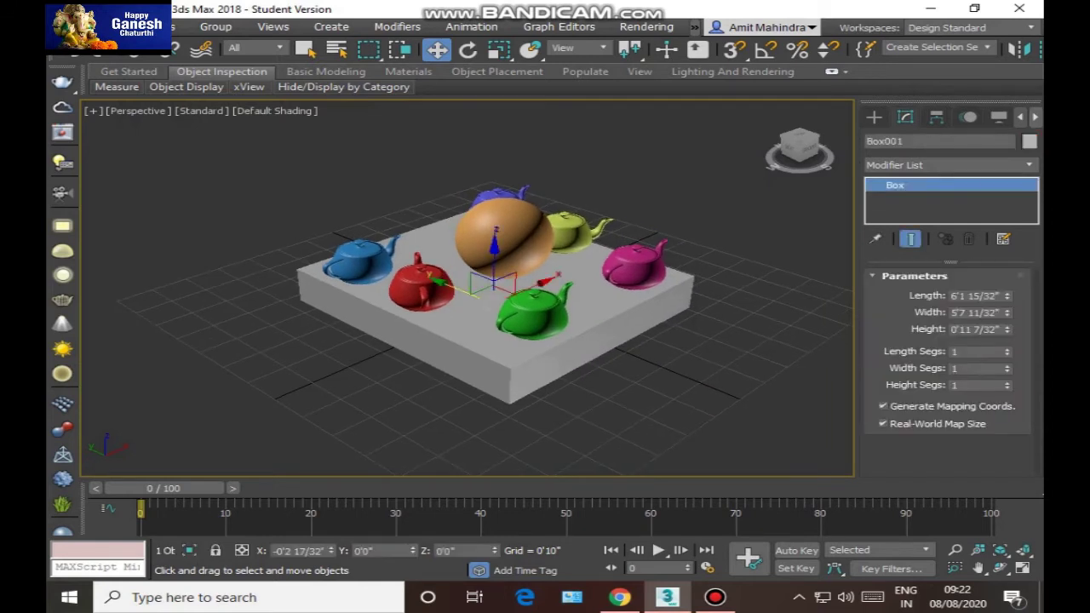
left_click(874, 117)
left_click(905, 118)
left_click_drag(1008, 295, 1007, 253)
left_click_drag(1007, 312, 1007, 253)
middle_click_drag(617, 358, 596, 359)
scroll(626, 298, "down", 3)
middle_click_drag(616, 298, 537, 255, "alt")
scroll(537, 255, "up", 6)
scroll(554, 309, "down", 5)
middle_click_drag(553, 308, 509, 314, "alt")
scroll(509, 314, "down", 2)
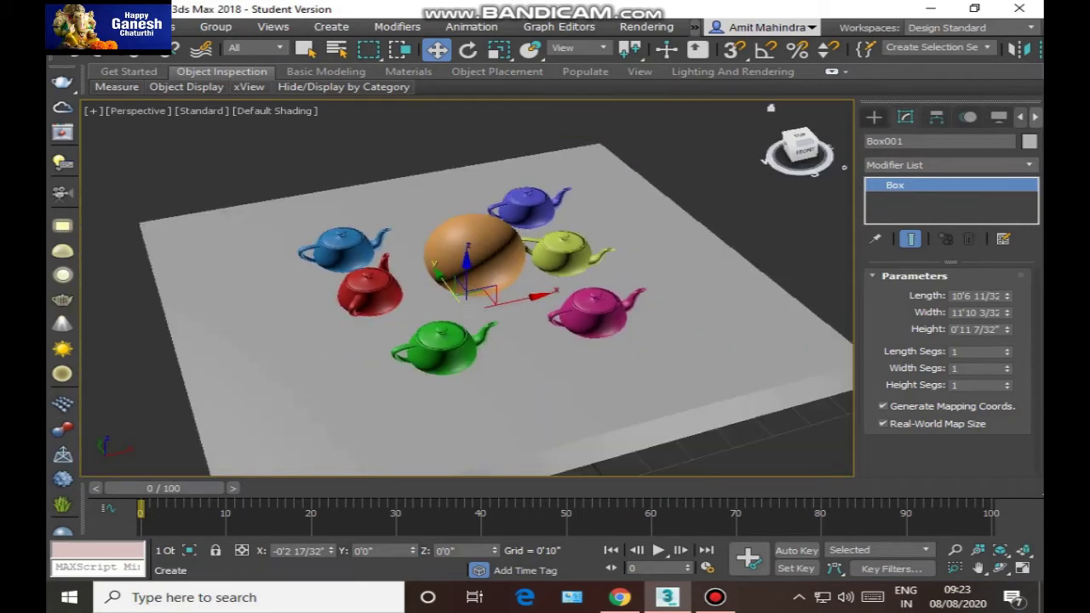
Draw a star spline beside the box's +X side, with Radius 1 about 3'0 24/32" and Radius 2 about 1'2 15/32".
left_click(875, 118)
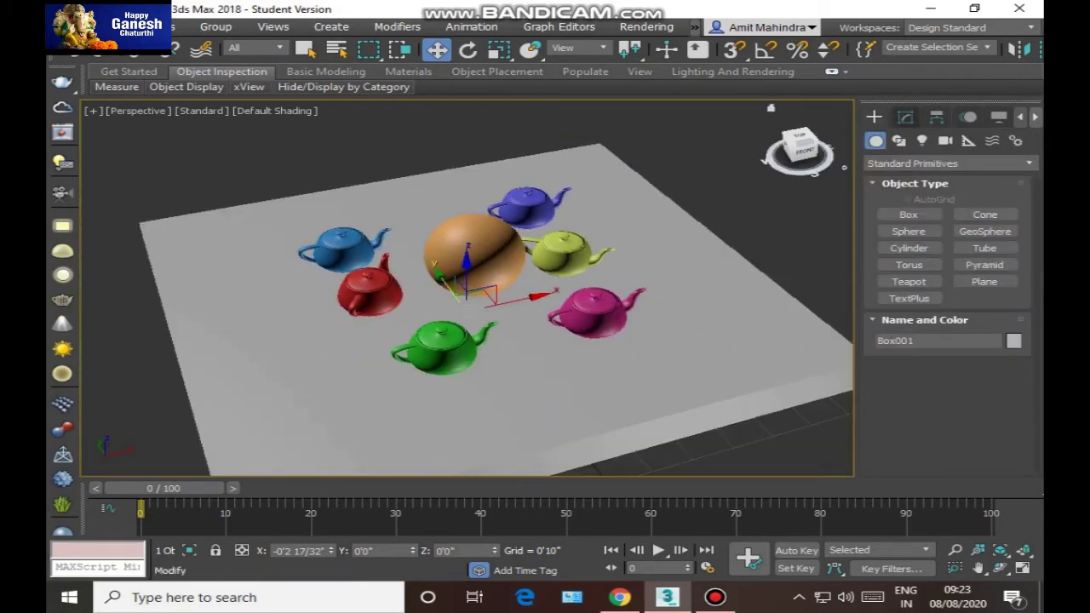
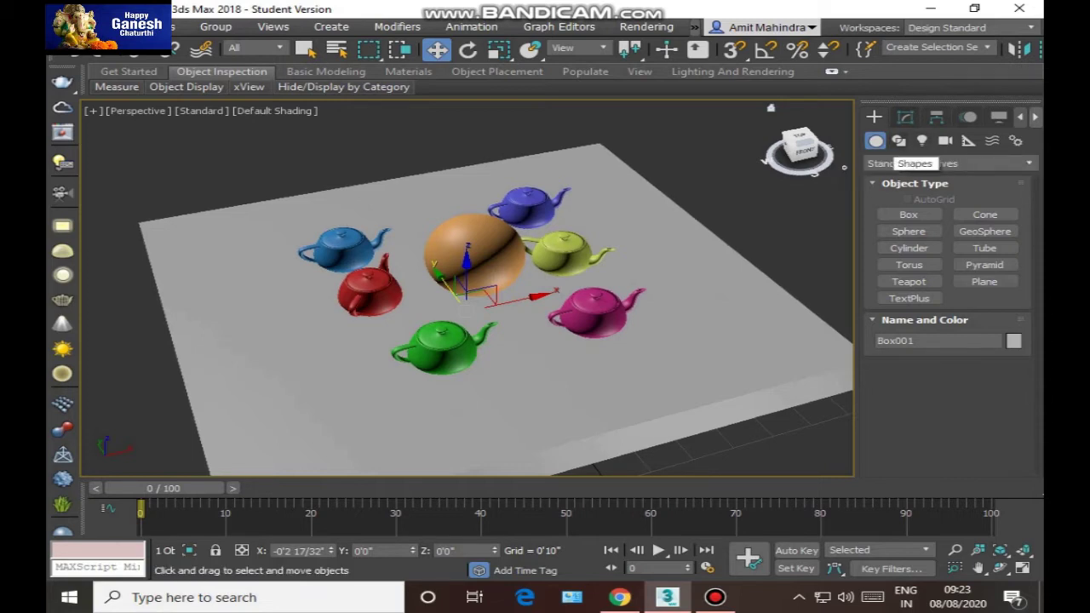
left_click(898, 141)
left_click(908, 227)
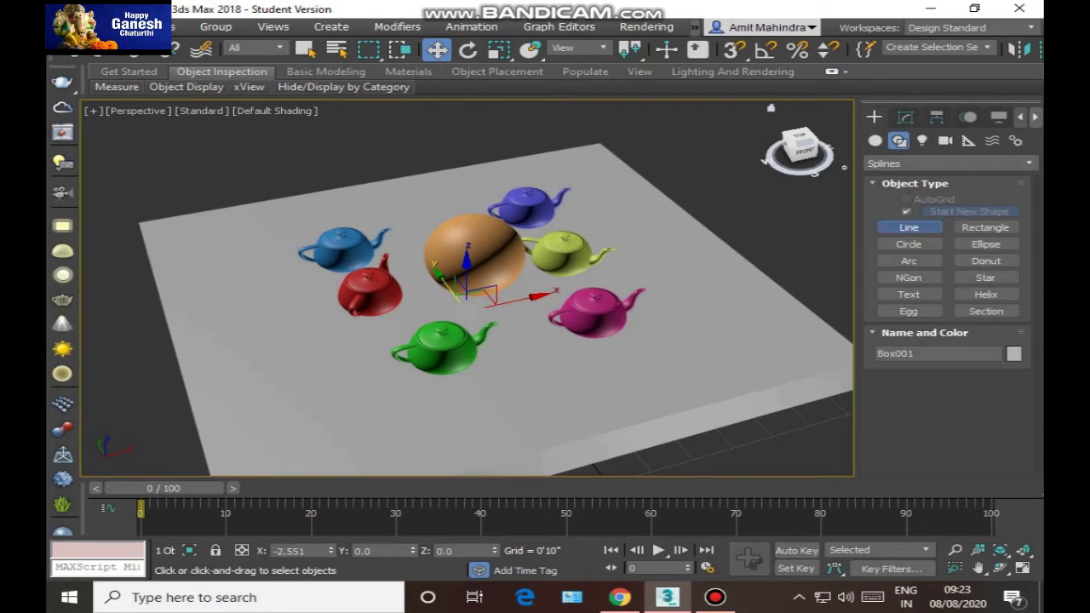
left_click(985, 278)
scroll(579, 253, "down", 5)
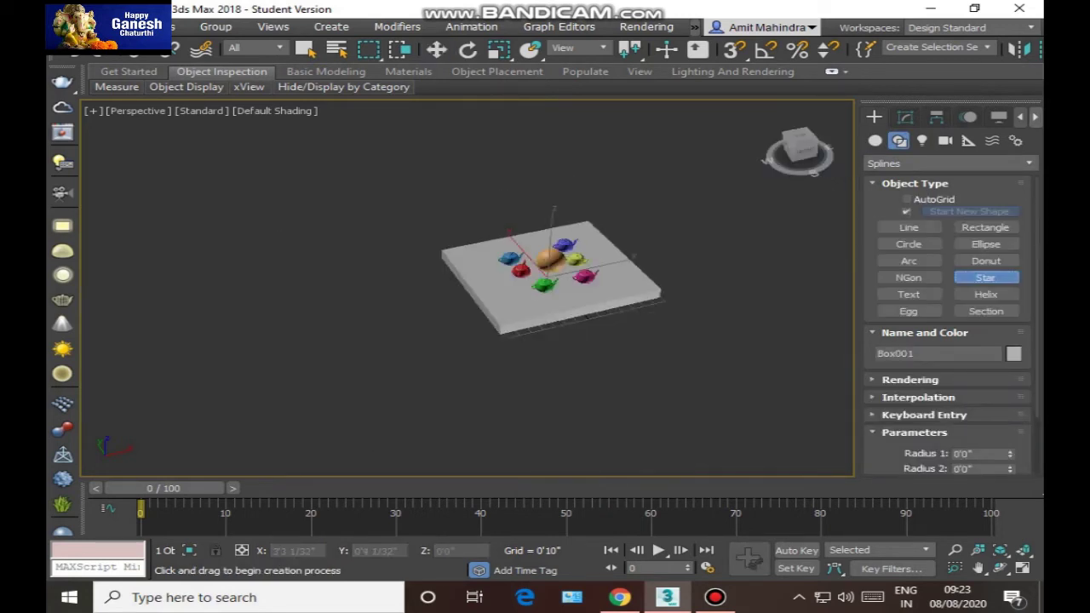
scroll(643, 217, "up", 4)
left_click_drag(716, 294, 796, 324)
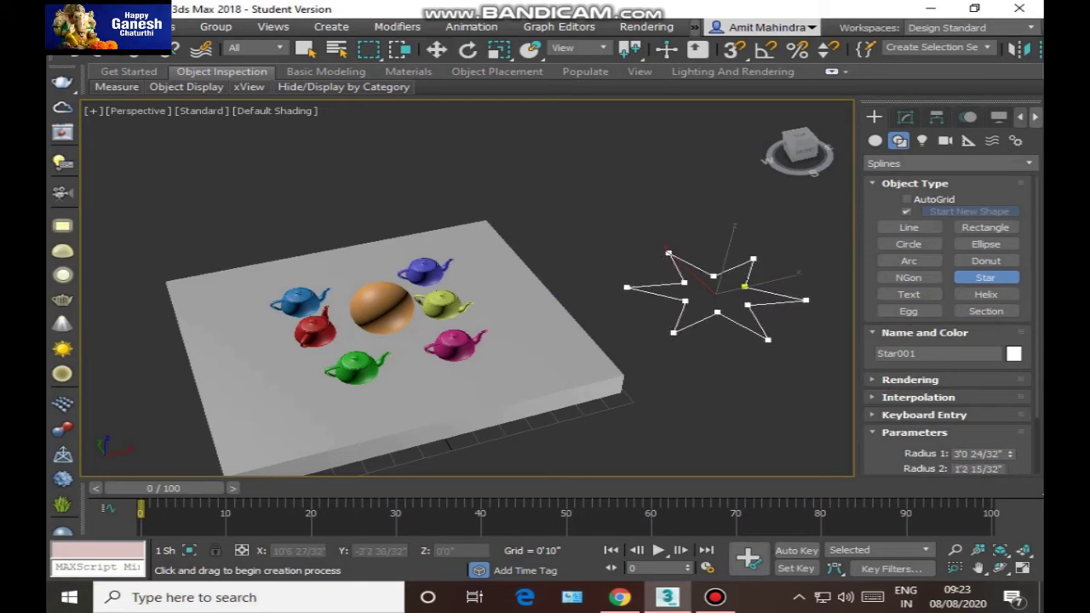
Move the star to the box's +X edge just above its top face, at about X 5'4 9/32" and Z 1'2 11/32".
key("w")
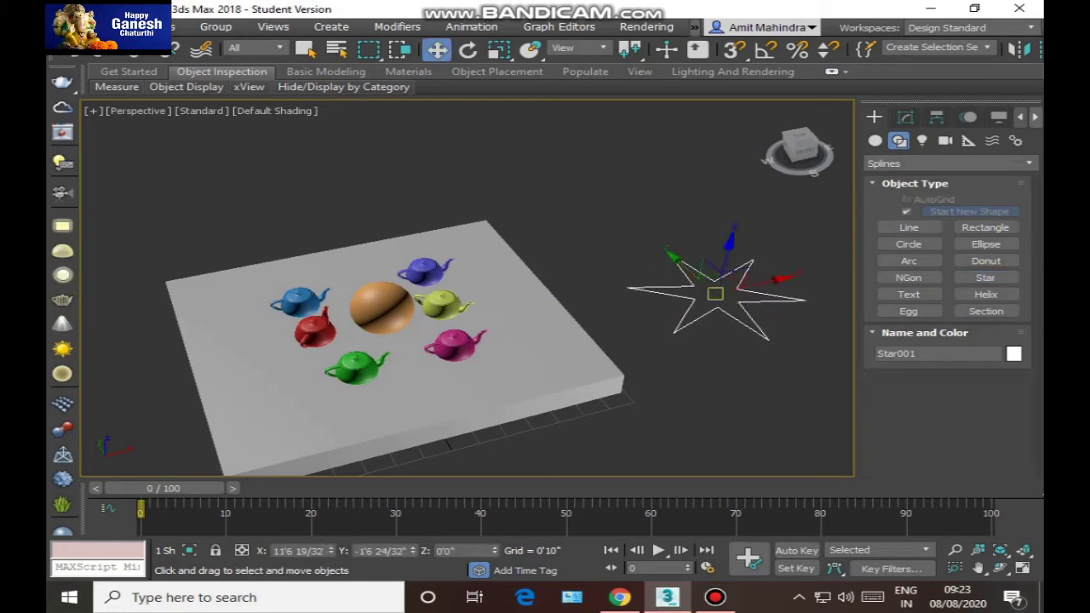
left_click_drag(715, 294, 482, 260)
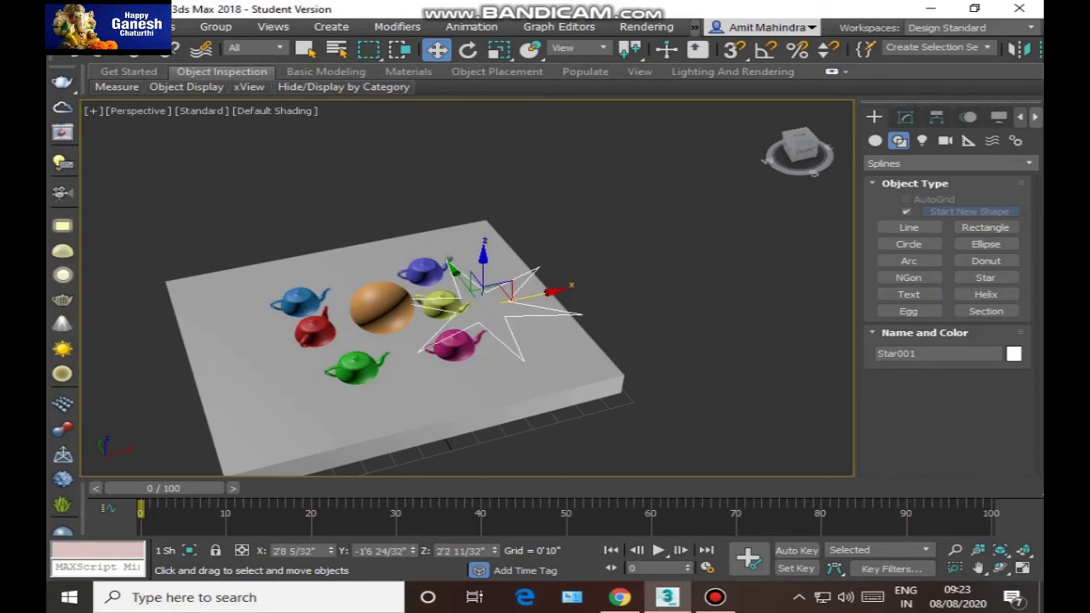
middle_click_drag(483, 260, 464, 189, "alt")
left_click_drag(535, 308, 568, 332)
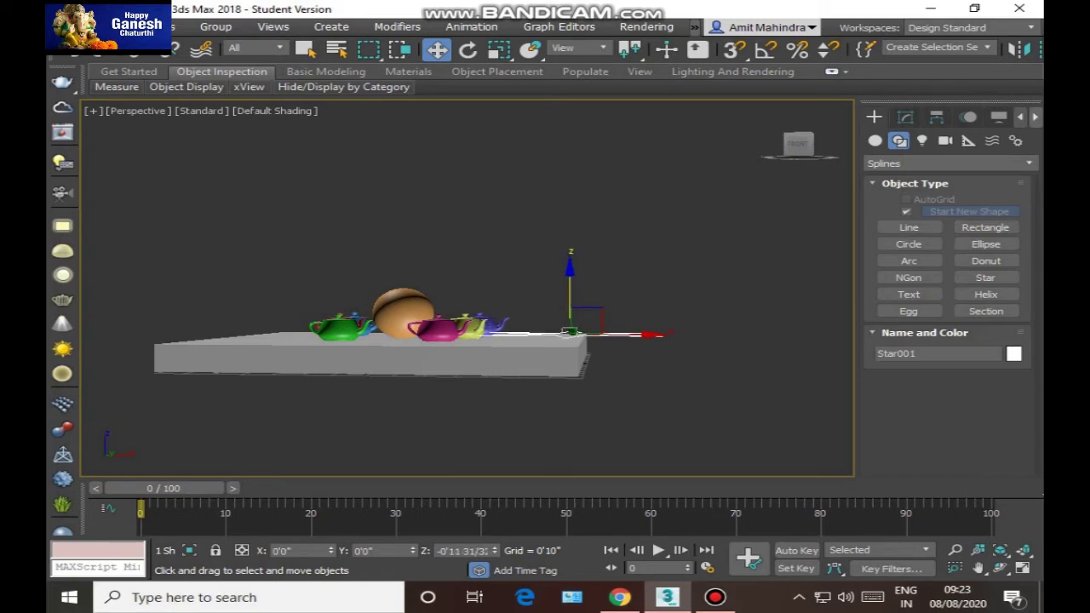
middle_click_drag(568, 332, 545, 409, "alt")
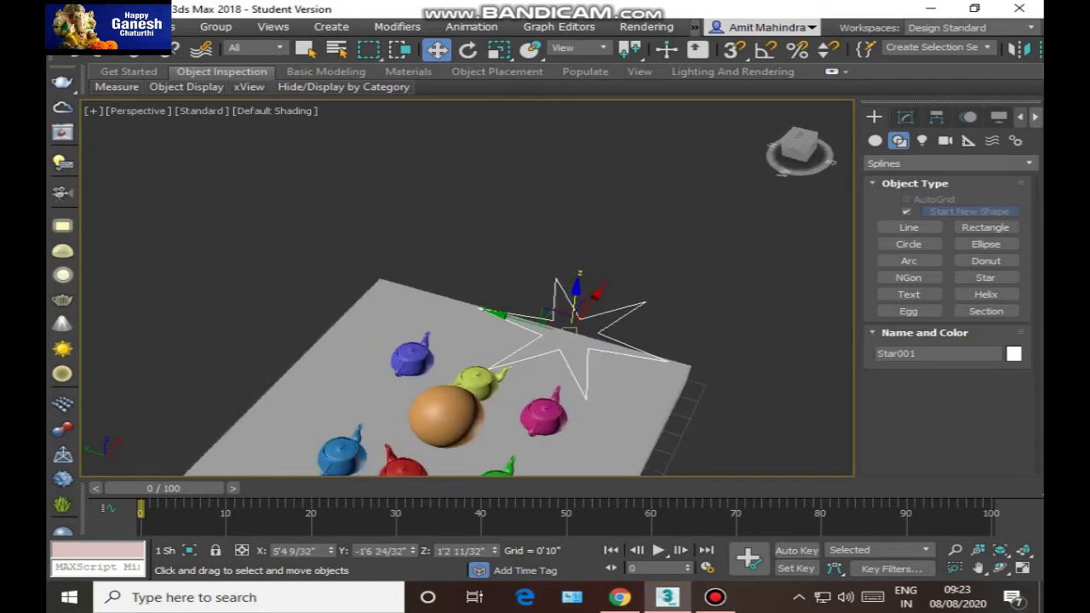
Apply an Extrude modifier to the star spline at the box's +X edge.
key("ctrl+d")
key("ctrl+z")
left_click(905, 117)
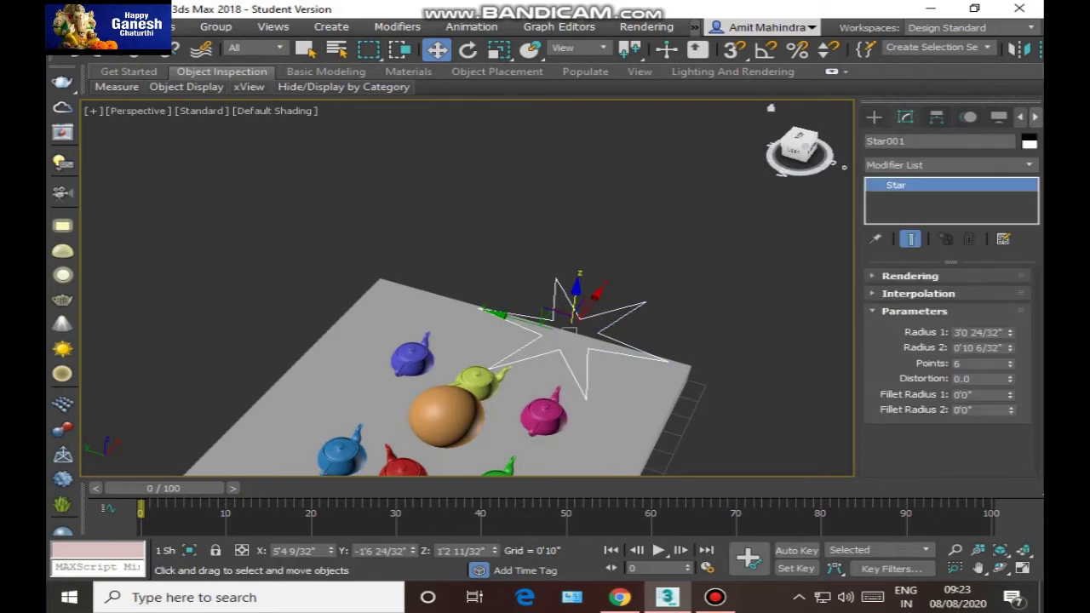
left_click(950, 165)
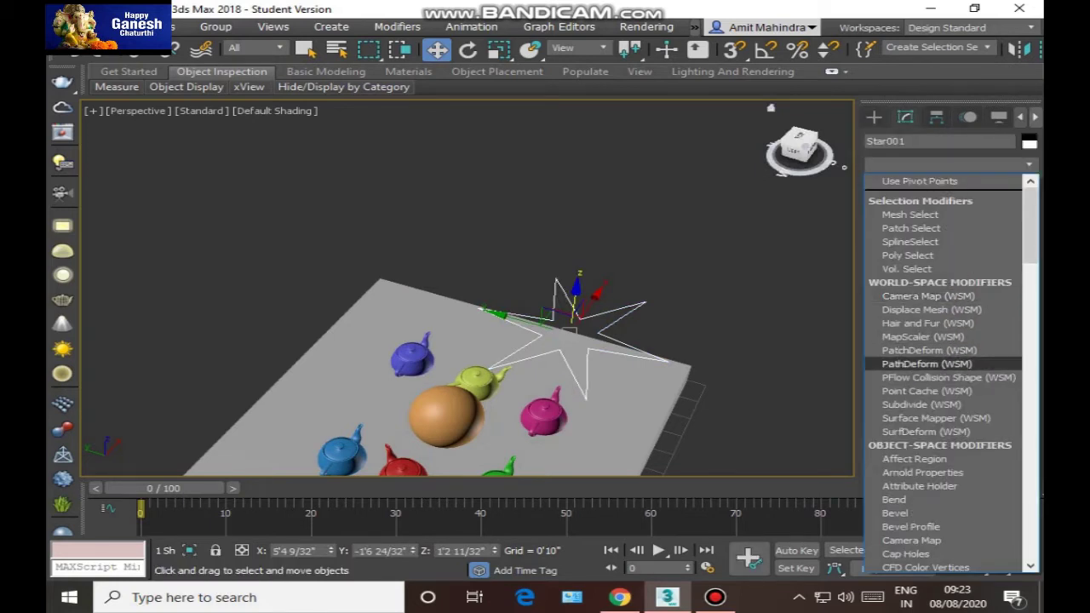
scroll(945, 364, "down", 3)
scroll(945, 366, "down", 5)
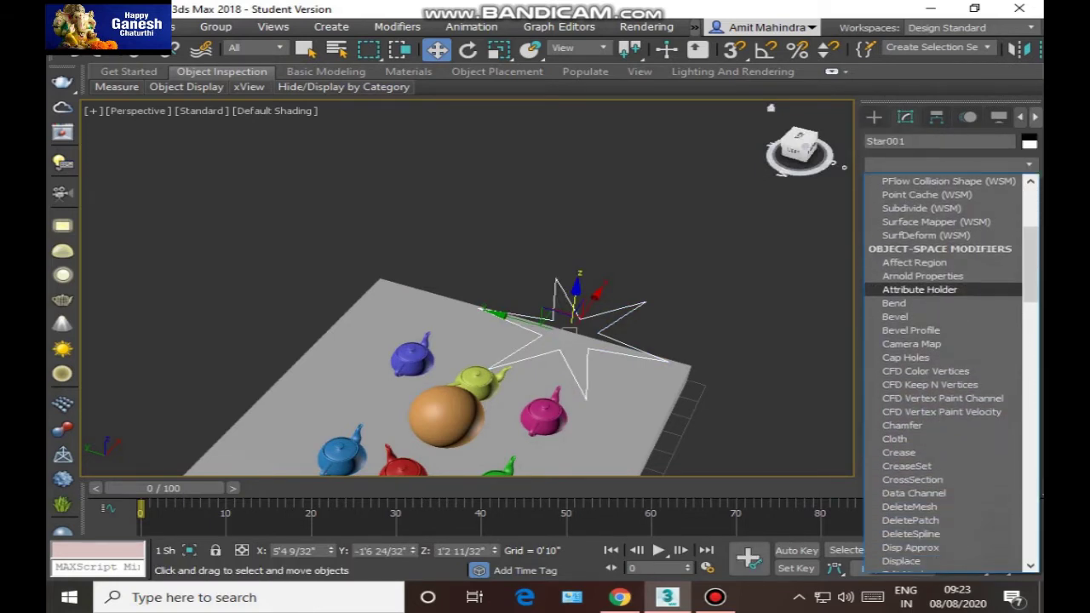
scroll(945, 366, "down", 2)
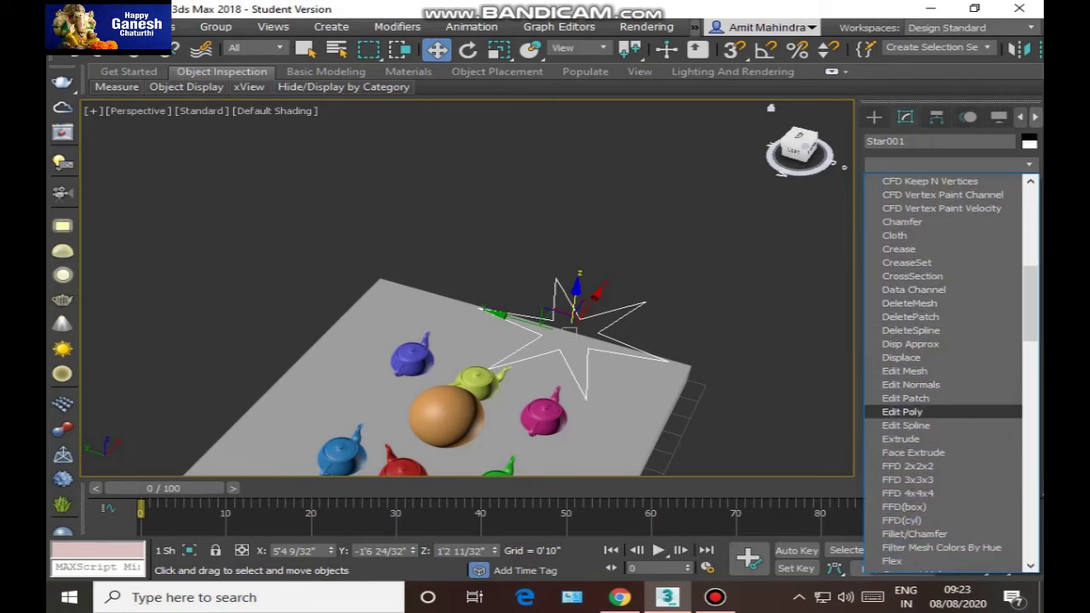
left_click(900, 438)
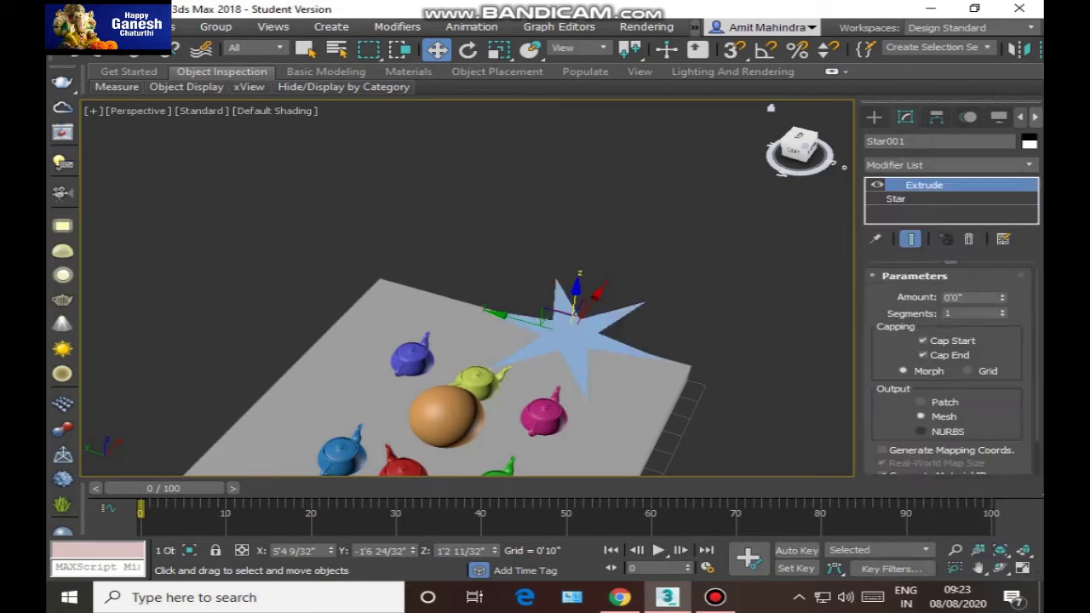
Raise the star's extrusion amount to about 1'3 16/32".
scroll(596, 349, "up", 3)
middle_click_drag(580, 320, 537, 296, "alt")
key("F3")
key("F3")
left_click_drag(1002, 298, 1002, 264)
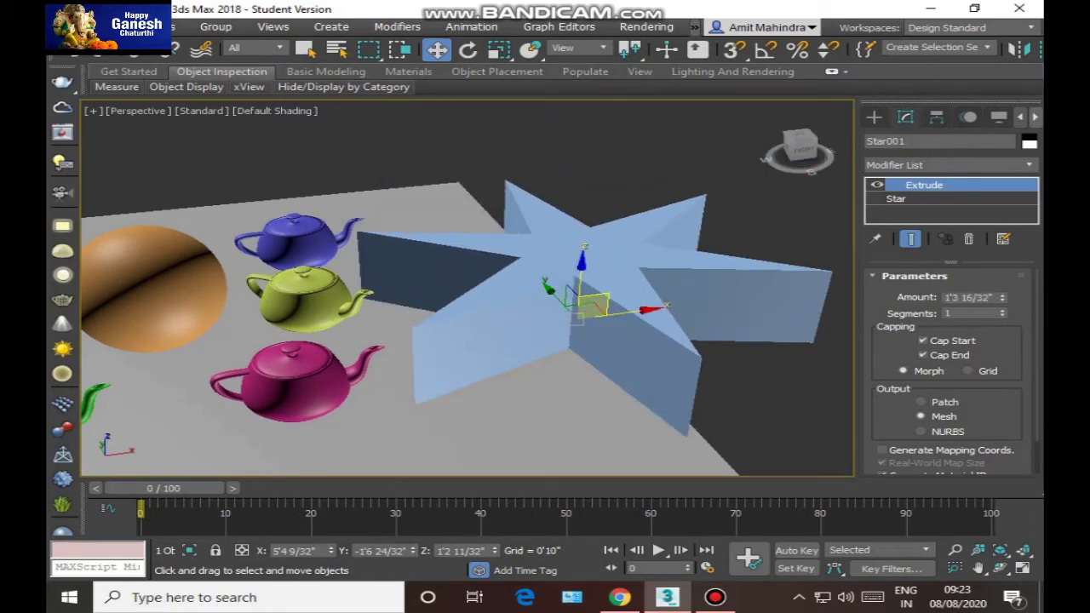
Lower the star's extrusion amount and set it to 1'0".
scroll(599, 303, "down", 3)
middle_click_drag(600, 303, 545, 328, "alt")
scroll(598, 326, "up", 2)
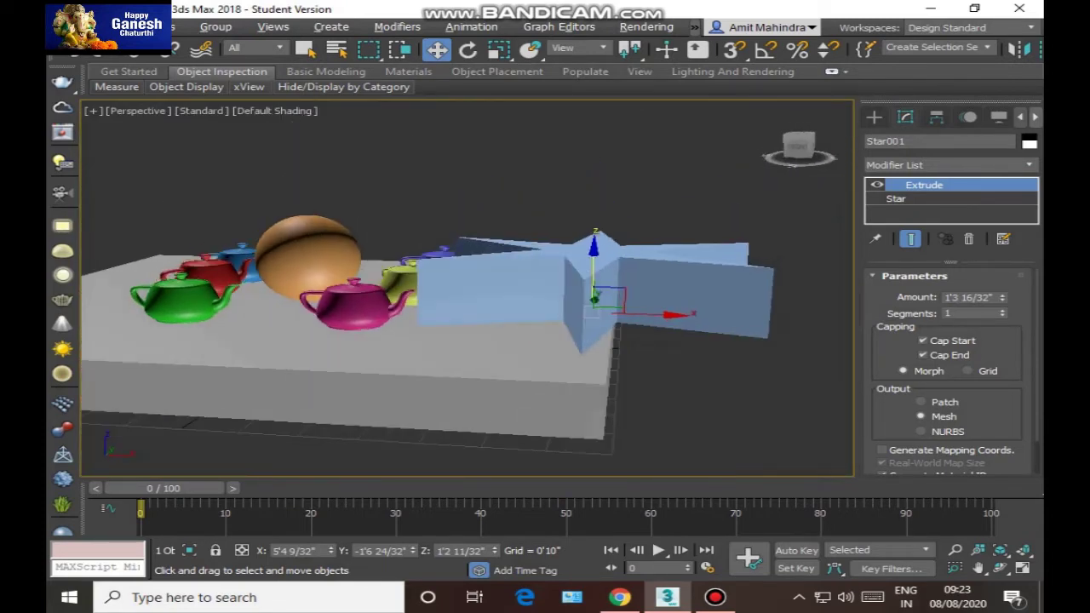
left_click_drag(1003, 298, 1003, 333)
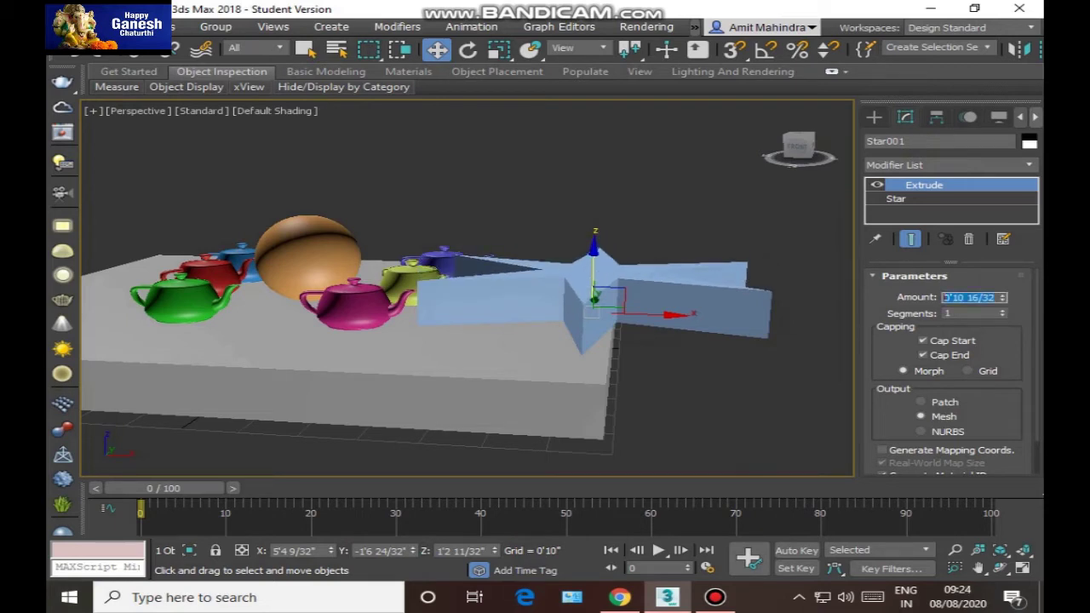
key("Return")
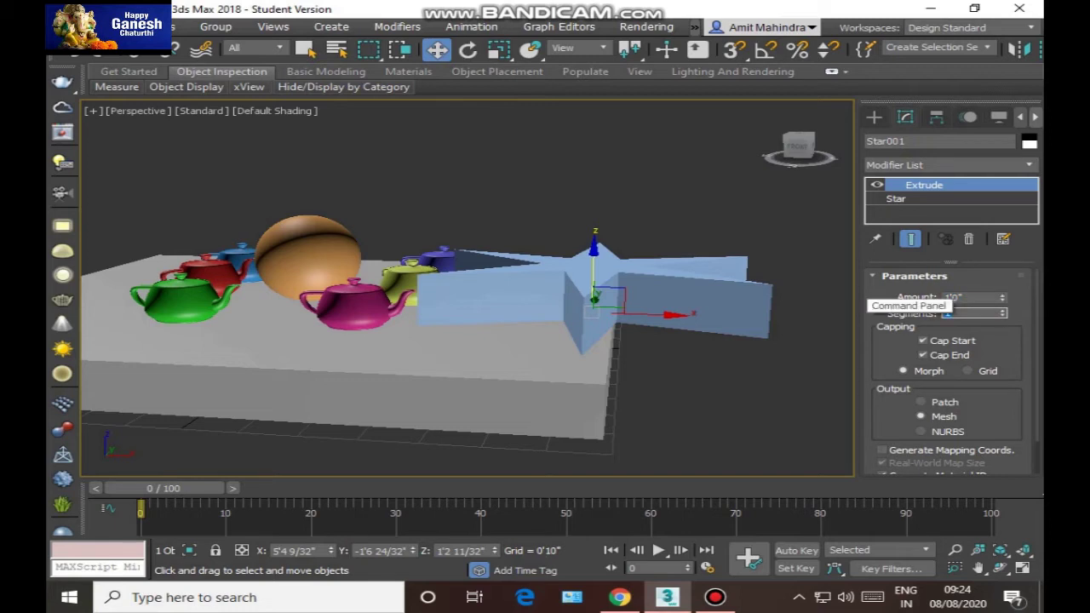
Display edged faces and set the star's Extrude modifier to 4 segments.
left_click(792, 298)
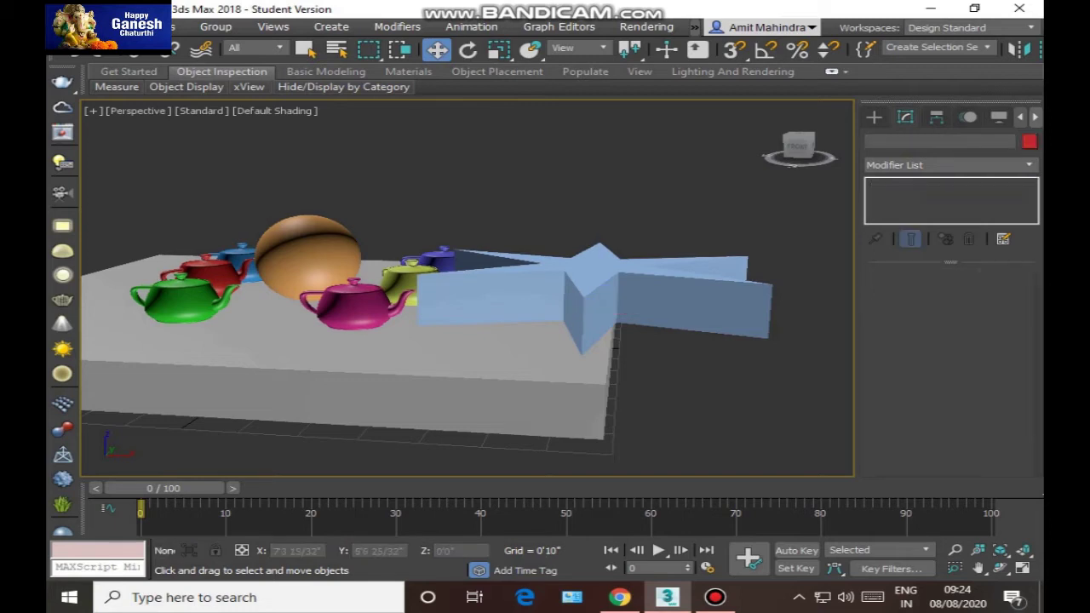
left_click(698, 302)
key("F4")
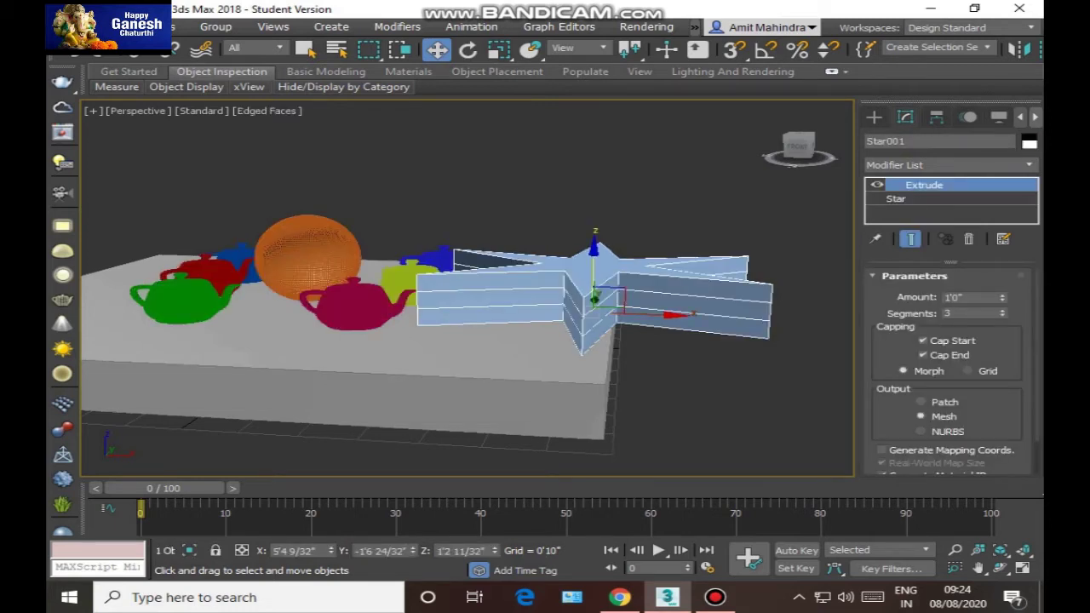
mouse_move(1002, 313)
left_mouse_down()
mouse_move(1002, 266)
mouse_move(1002, 312)
left_mouse_up()
middle_click_drag(528, 290, 545, 366, "alt")
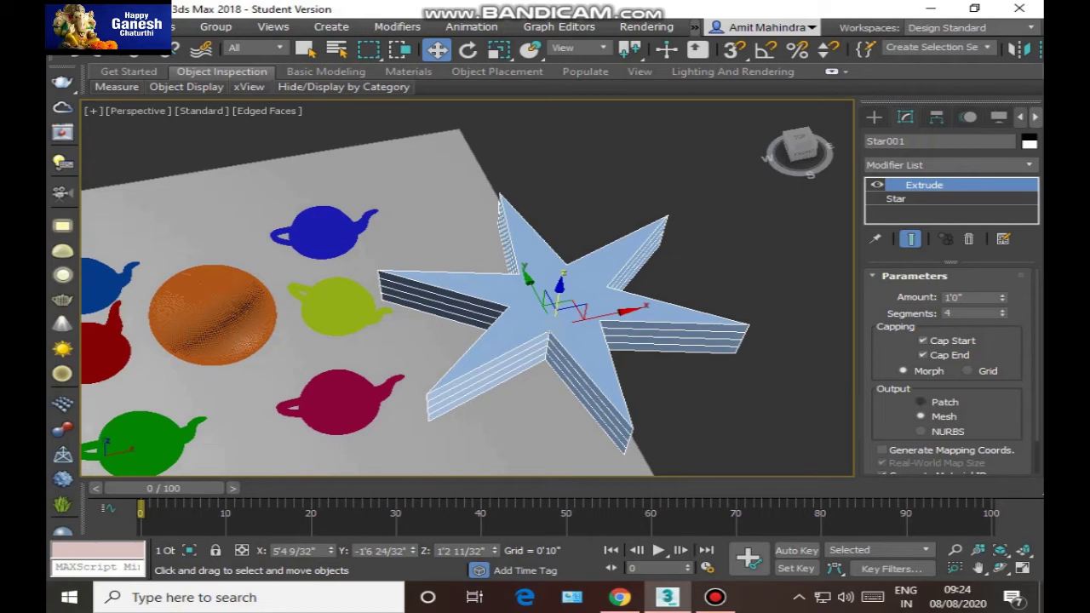
Turn off both caps of the extruded star and switch only Cap Start back on.
scroll(949, 375, "down", 3)
scroll(949, 374, "up", 3)
left_click(923, 355)
left_click(922, 340)
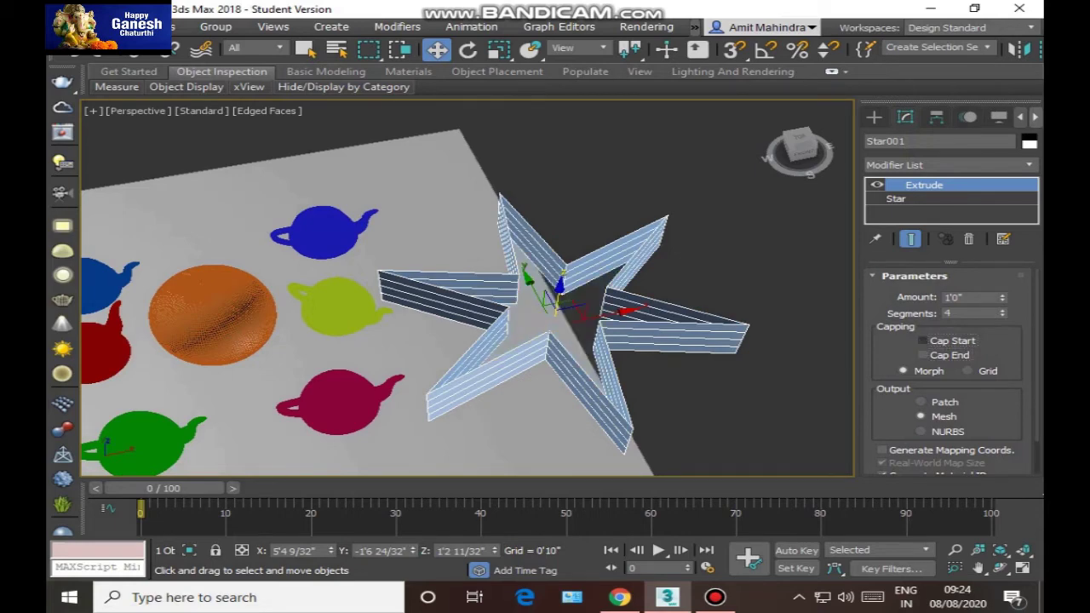
left_click(922, 341)
left_click(922, 340)
left_click(922, 341)
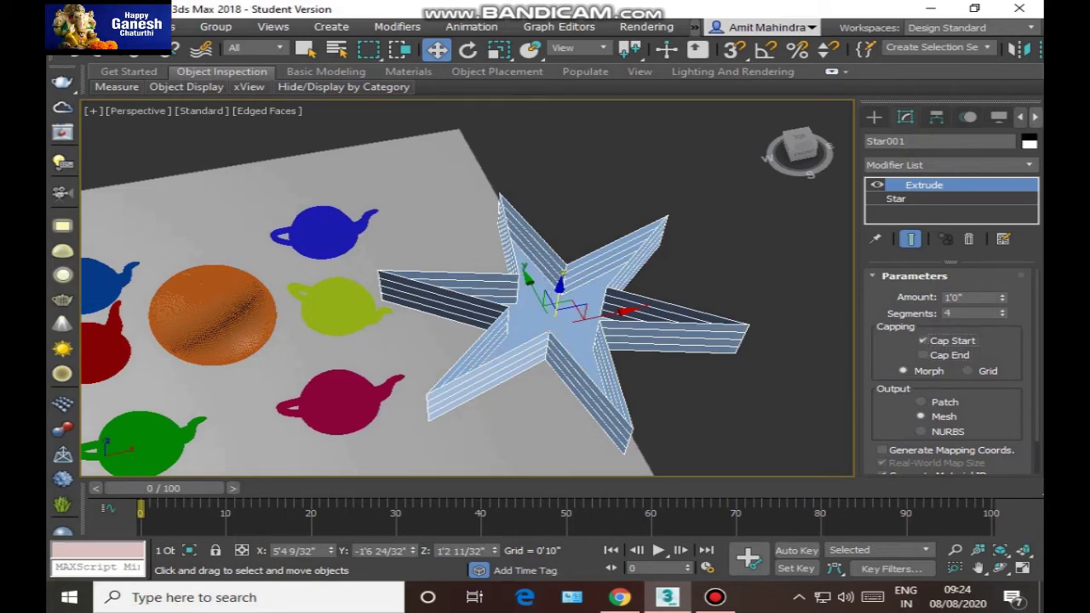
Toggle Cap Start and Cap End individually to compare the star's open faces, ending with both caps on.
middle_click_drag(545, 323, 510, 306, "alt")
left_click(922, 341)
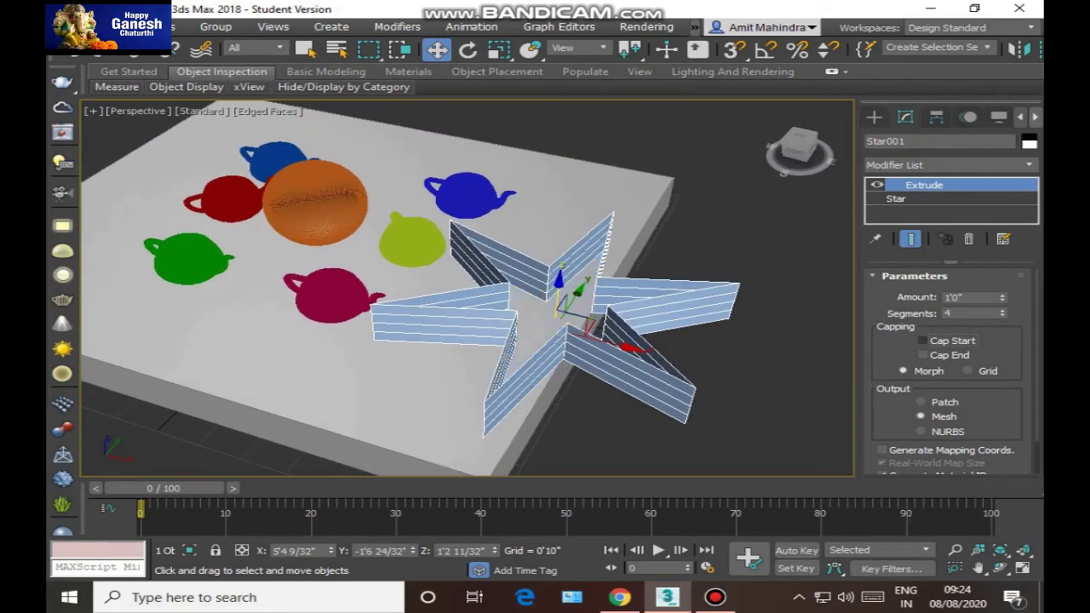
left_click(922, 340)
left_click(922, 355)
left_click(922, 355)
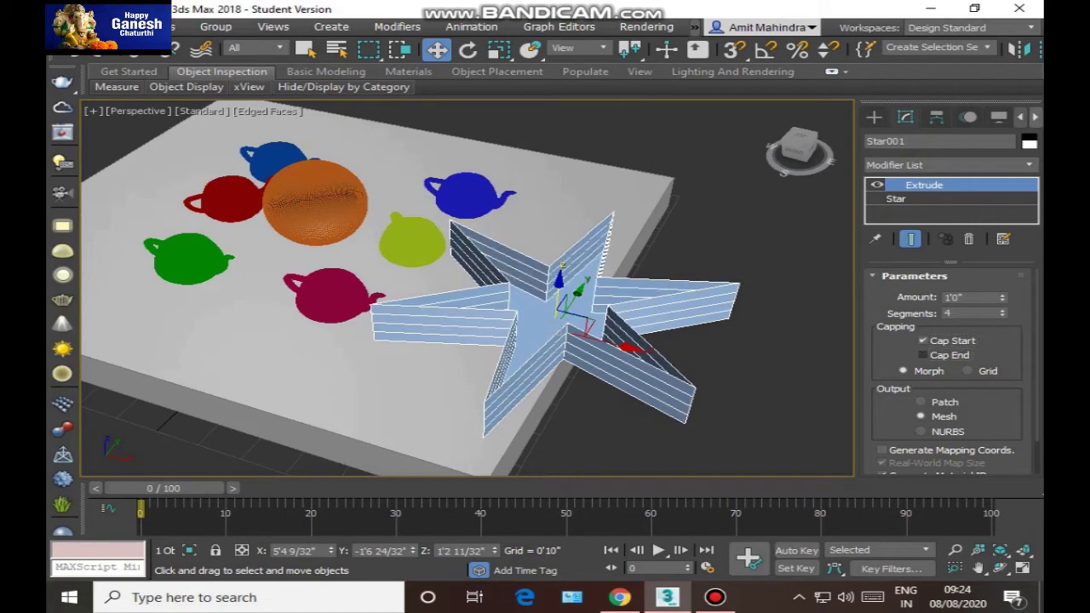
left_click(922, 355)
middle_click_drag(553, 324, 528, 341, "alt")
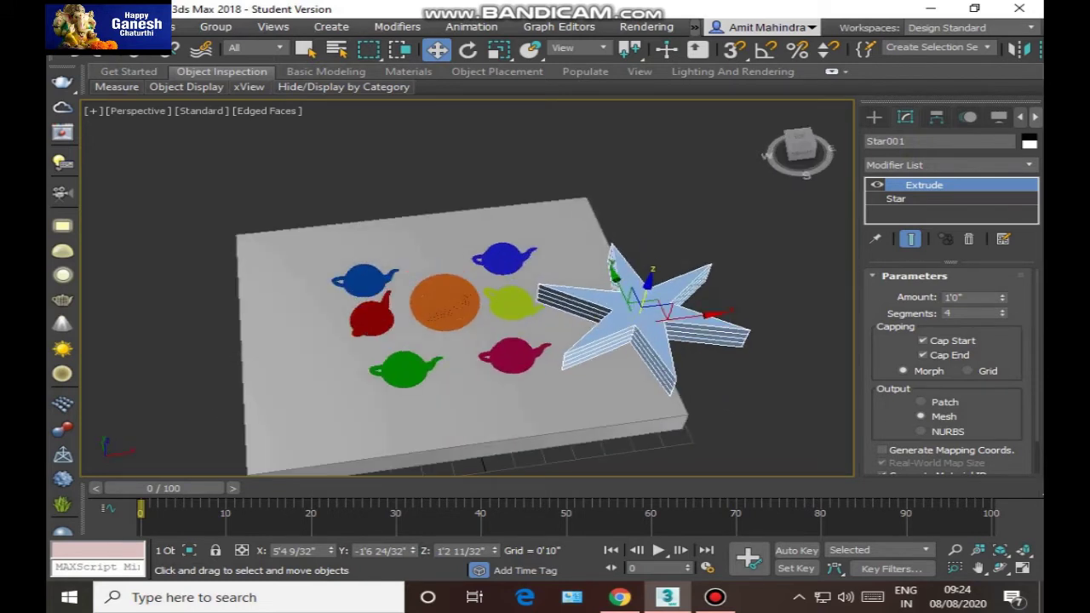
Reduce the star's extrusion amount to 0'11" and scale the star down uniformly to under half its size.
left_click_drag(1002, 298, 1002, 302)
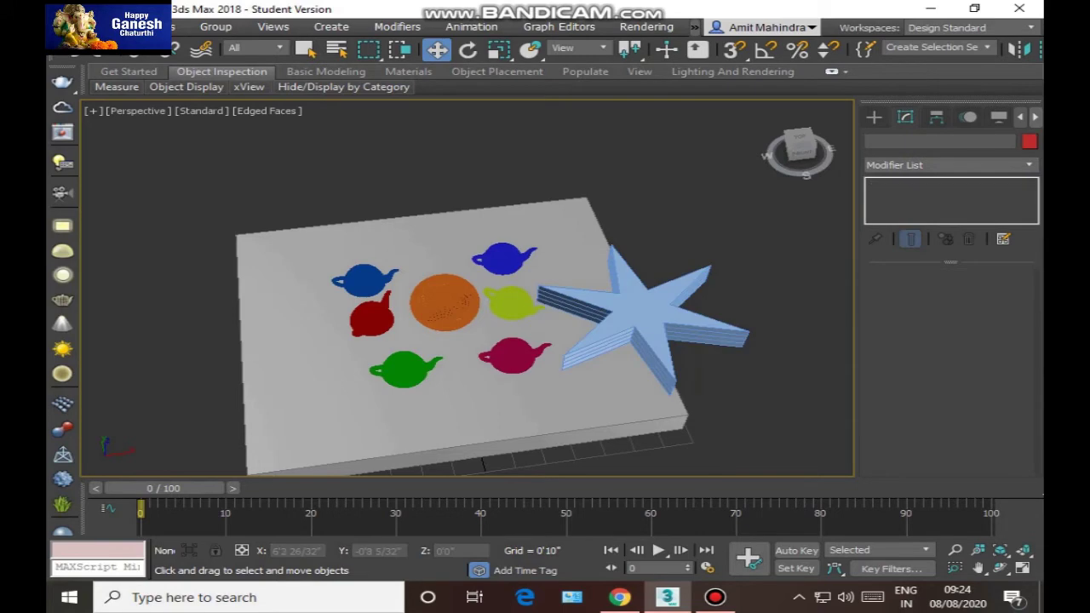
key("r")
left_click_drag(622, 330, 622, 415)
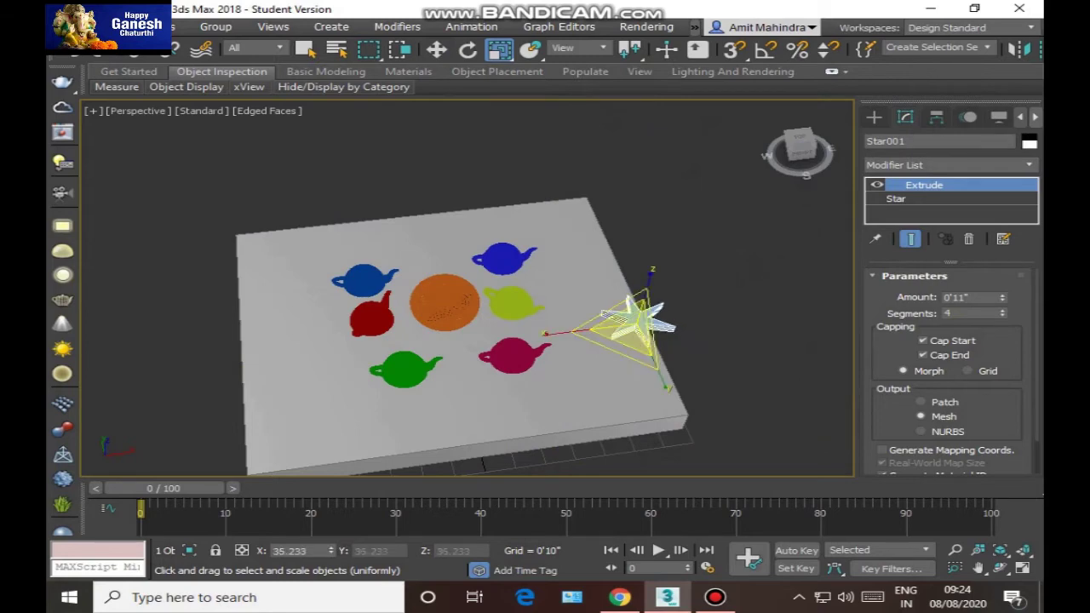
Move the scaled star along X onto the box, to about X 3'7 21/32".
key("w")
key("z")
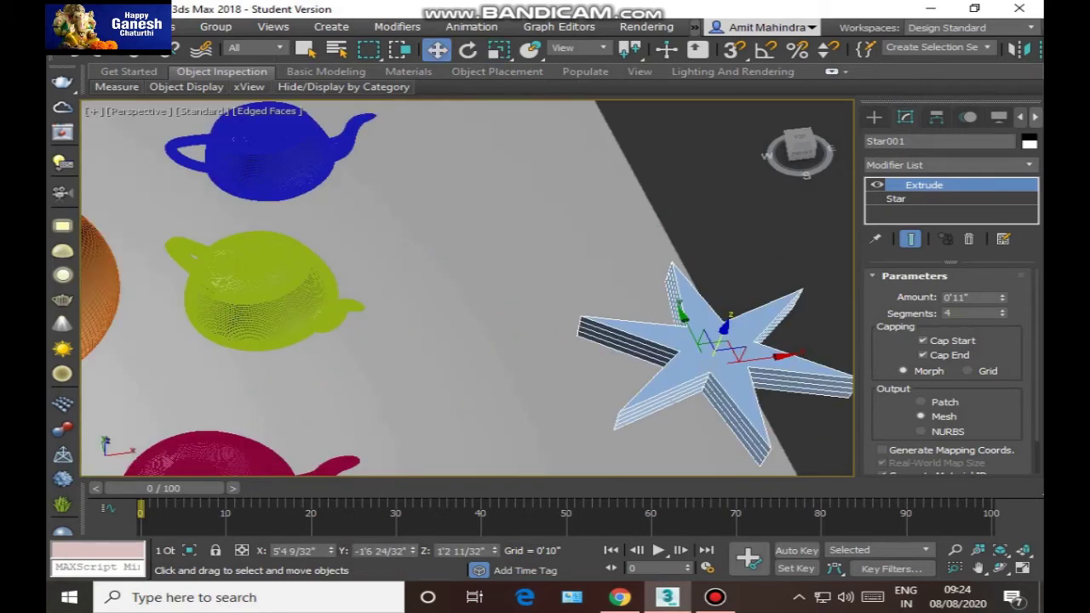
left_click_drag(588, 300, 444, 318)
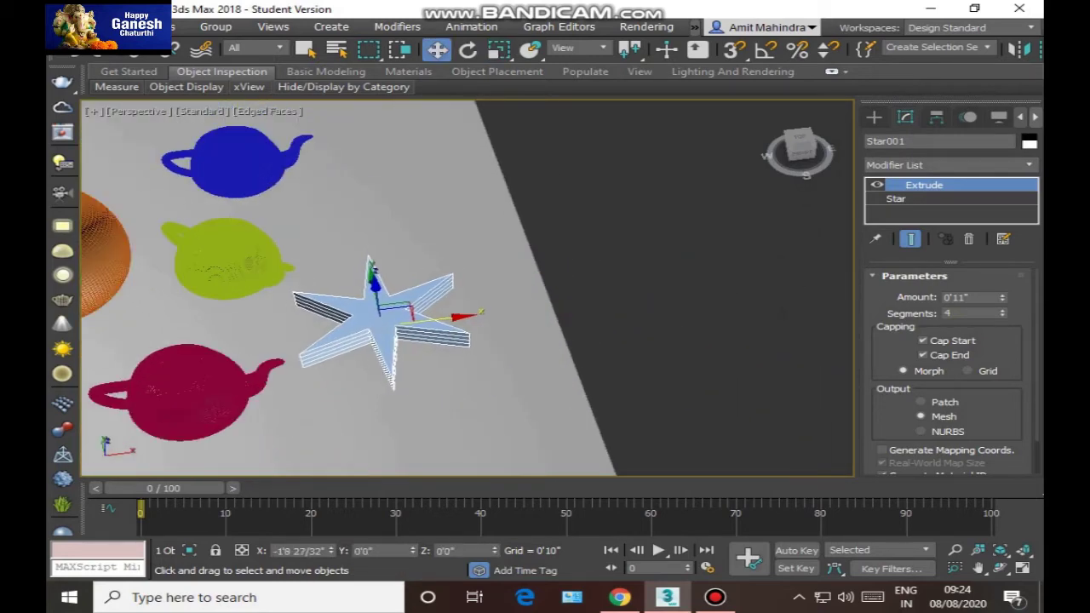
scroll(425, 317, "down", 5)
middle_click_drag(426, 317, 630, 315)
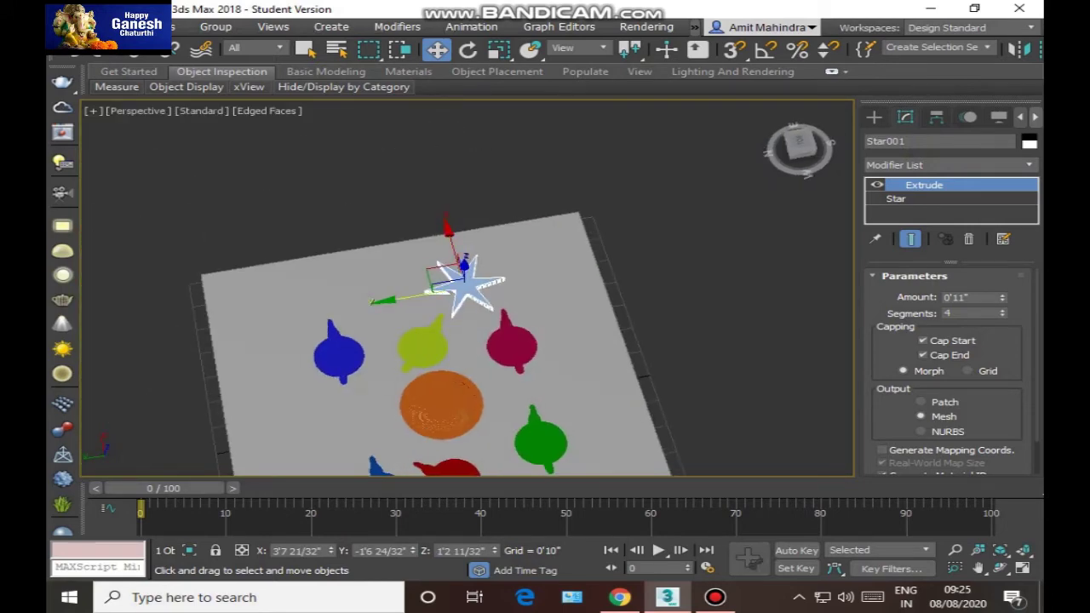
Clone the star as three instances along Y to form a row of four, with outer stars near Y -3'8 9/32" and 3'5 28/32".
left_click_drag(464, 281, 549, 265, "shift")
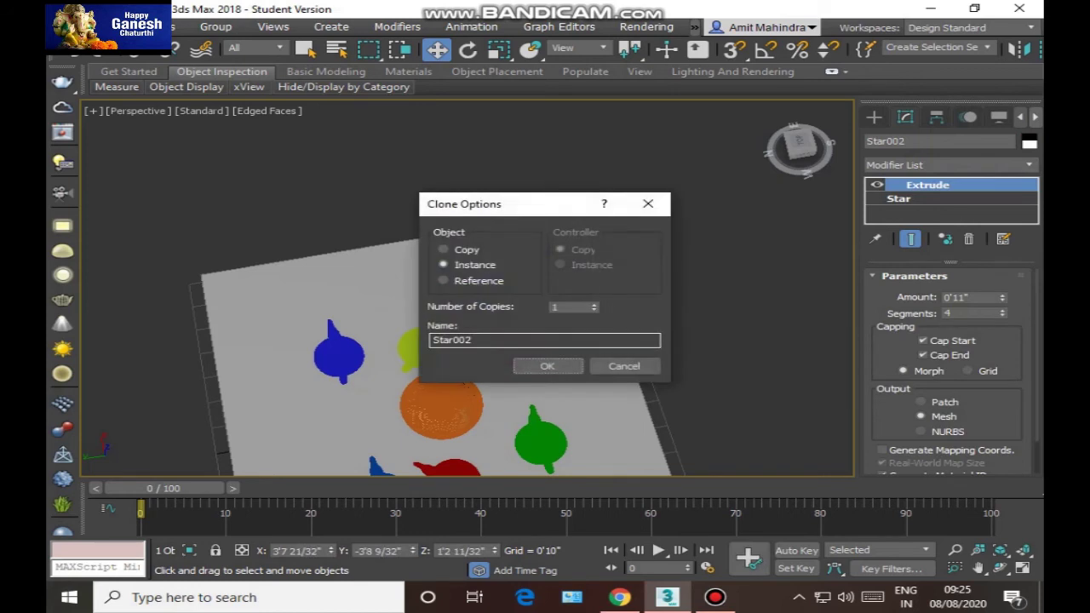
left_click(547, 365)
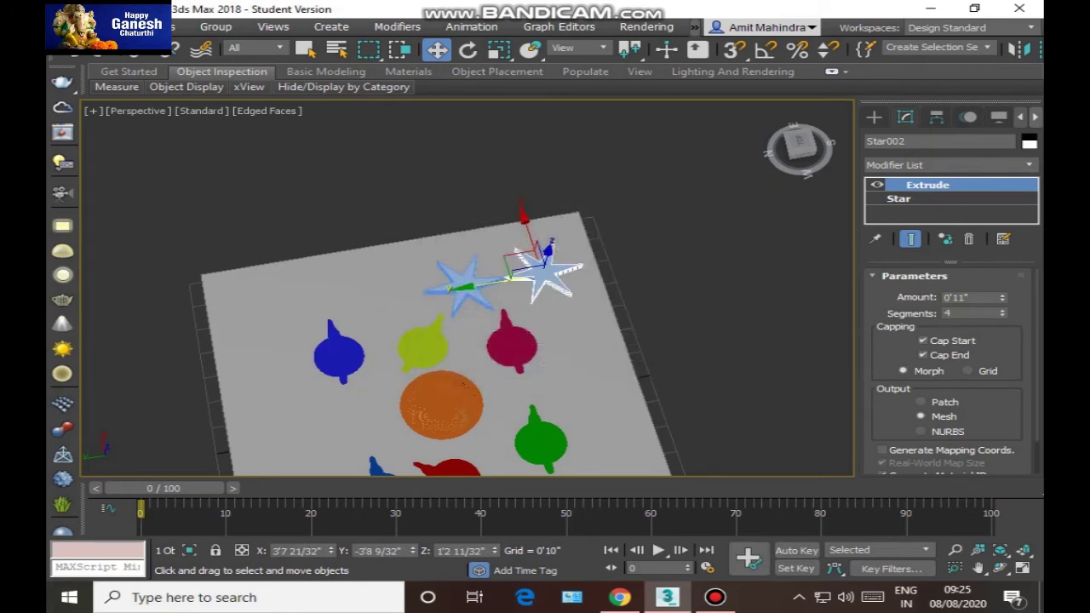
left_click_drag(511, 277, 259, 308, "shift")
key("Return")
key("Return")
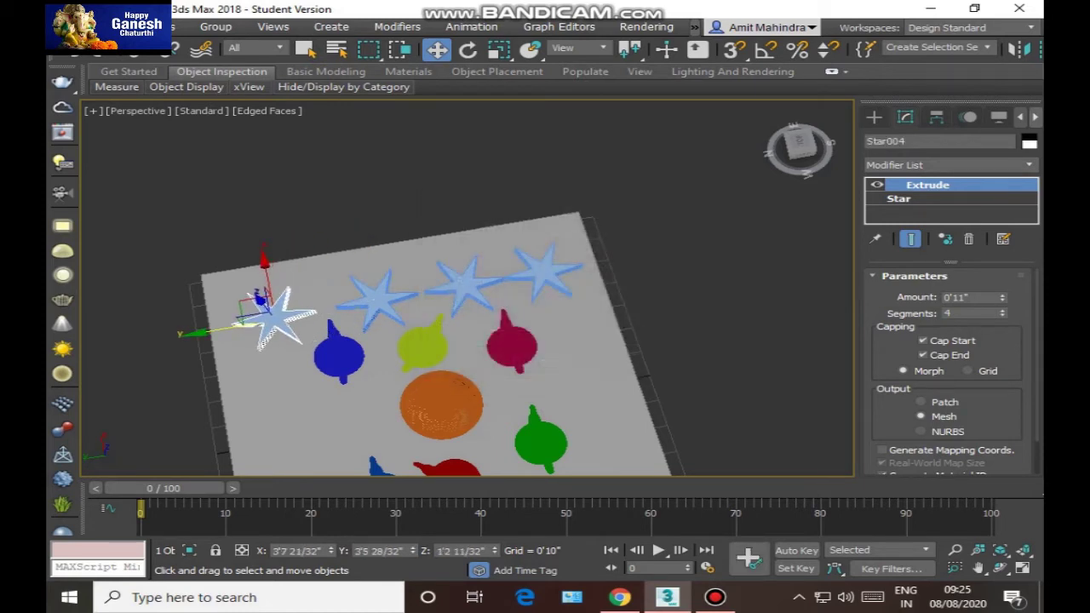
Select all four stars and clone them as instances along X to the box's opposite edge.
scroll(436, 310, "down", 3)
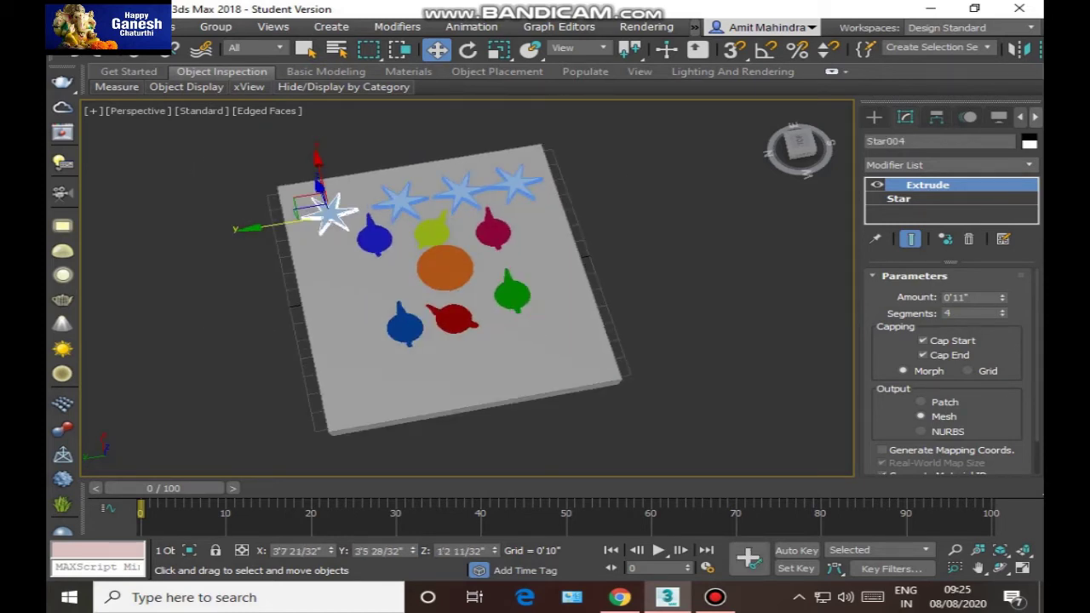
left_click(400, 202, "ctrl")
left_click(460, 192, "ctrl")
left_click(515, 182, "ctrl")
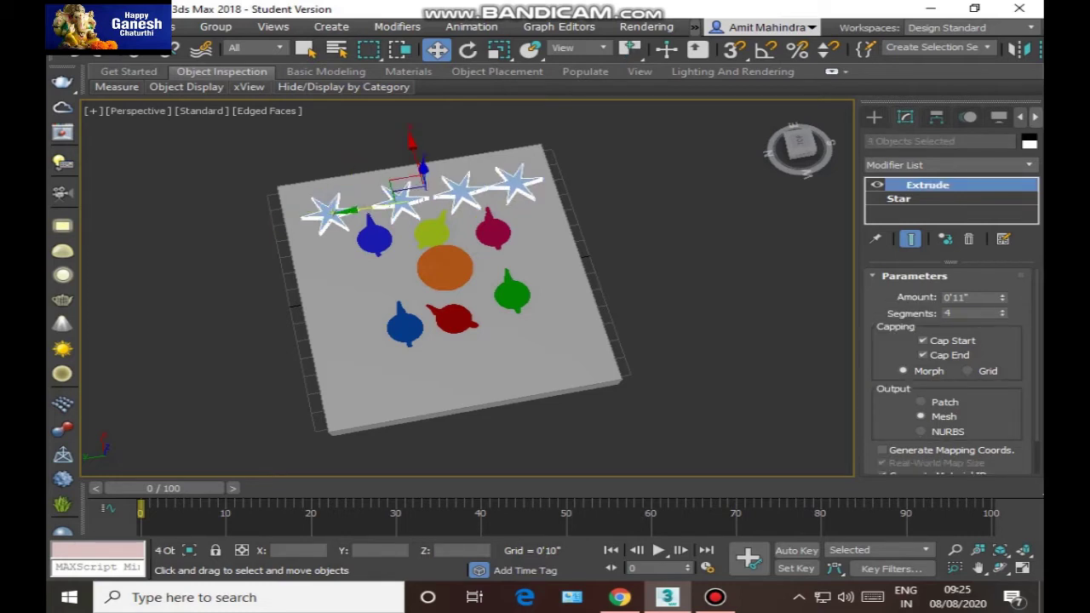
left_click_drag(407, 186, 451, 360, "shift")
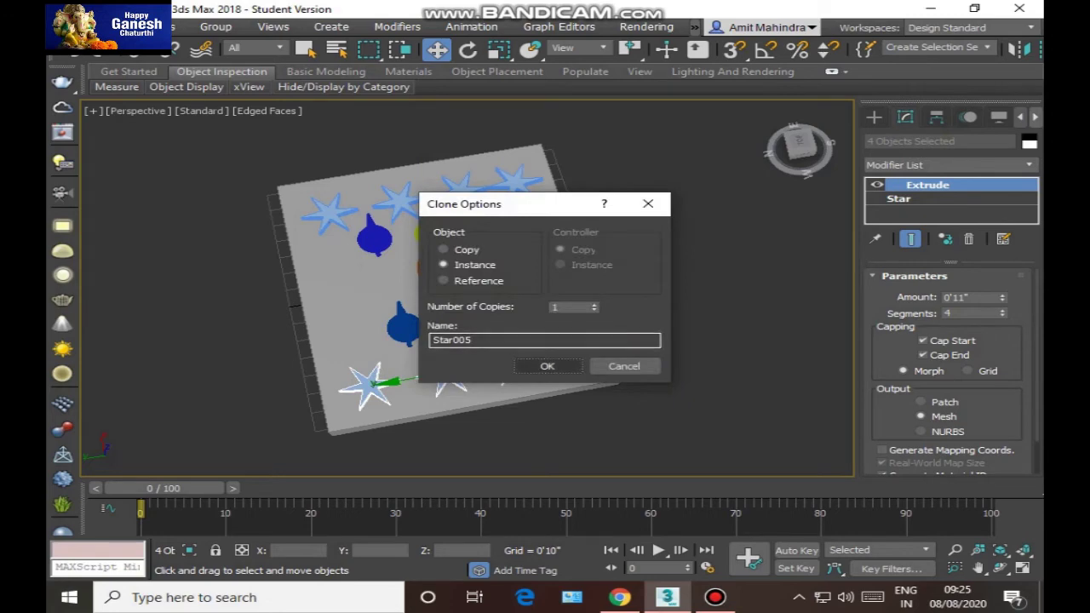
key("Return")
Add the original row of stars to the selection and lower all eight stars along Z onto the box's top face.
left_click(797, 160)
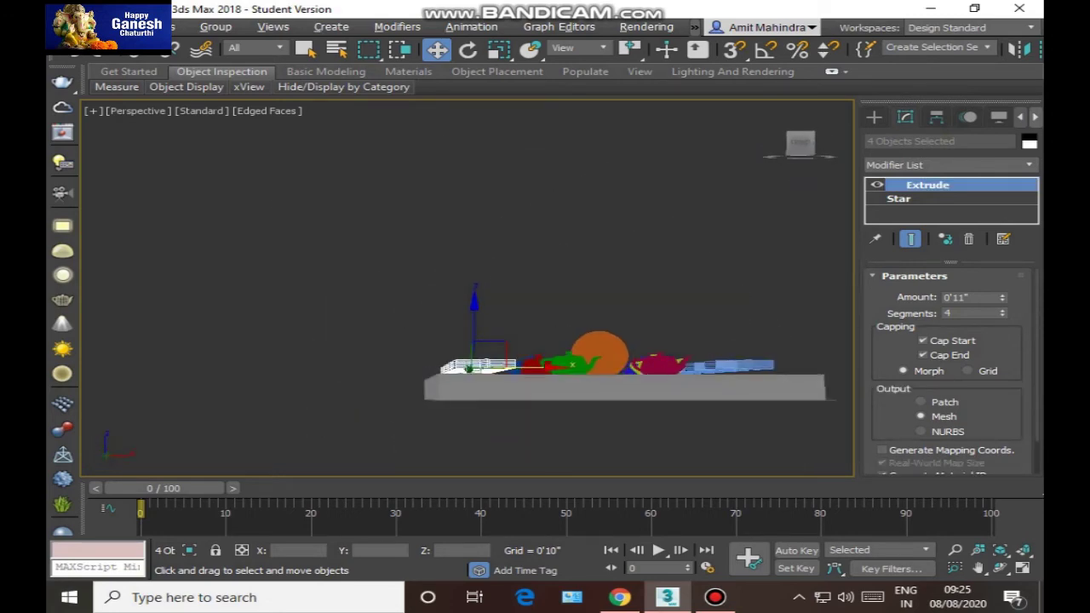
middle_click_drag(511, 341, 484, 342, "alt")
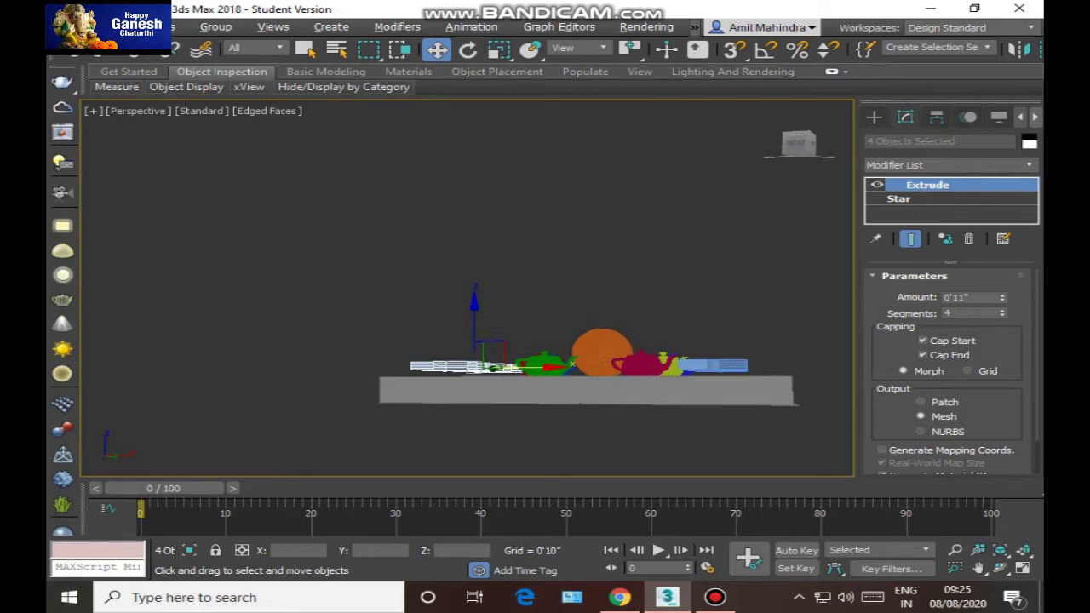
left_click_drag(713, 365, 712, 366, "ctrl")
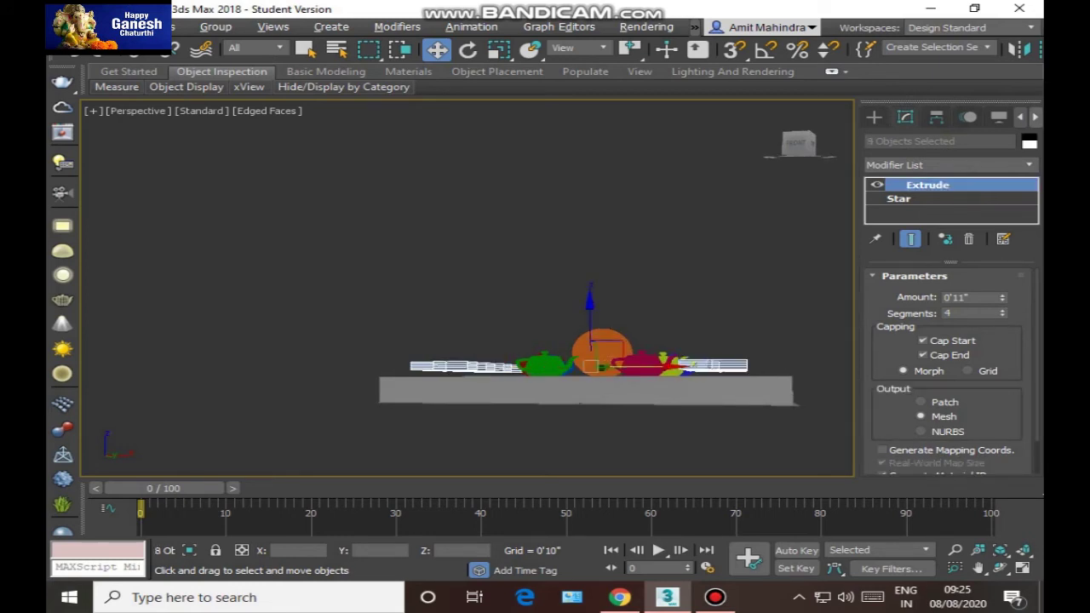
scroll(566, 351, "up", 3)
scroll(724, 371, "up", 3)
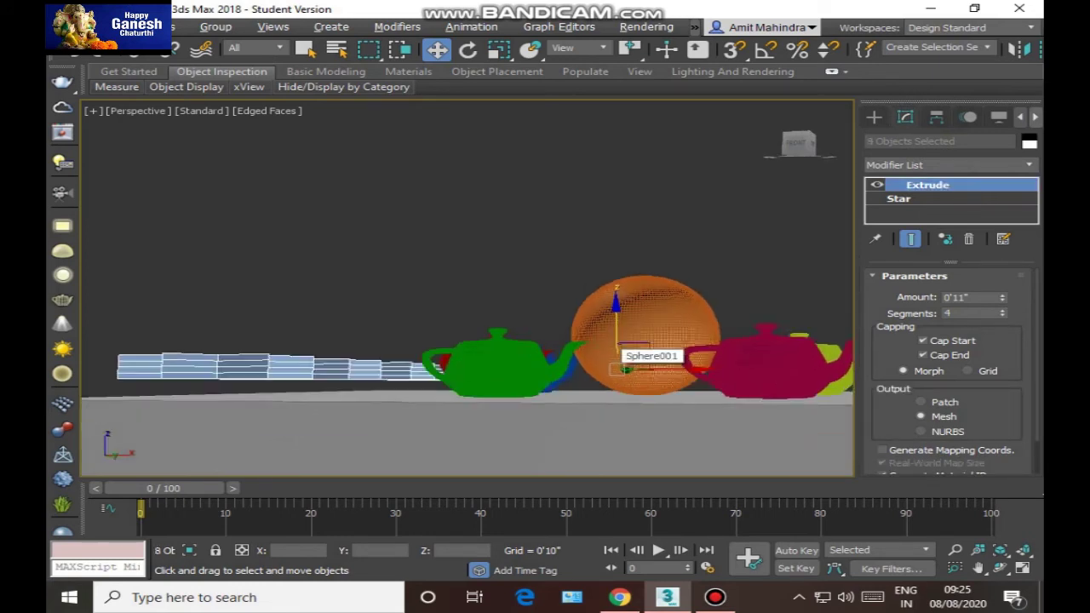
left_click(796, 144)
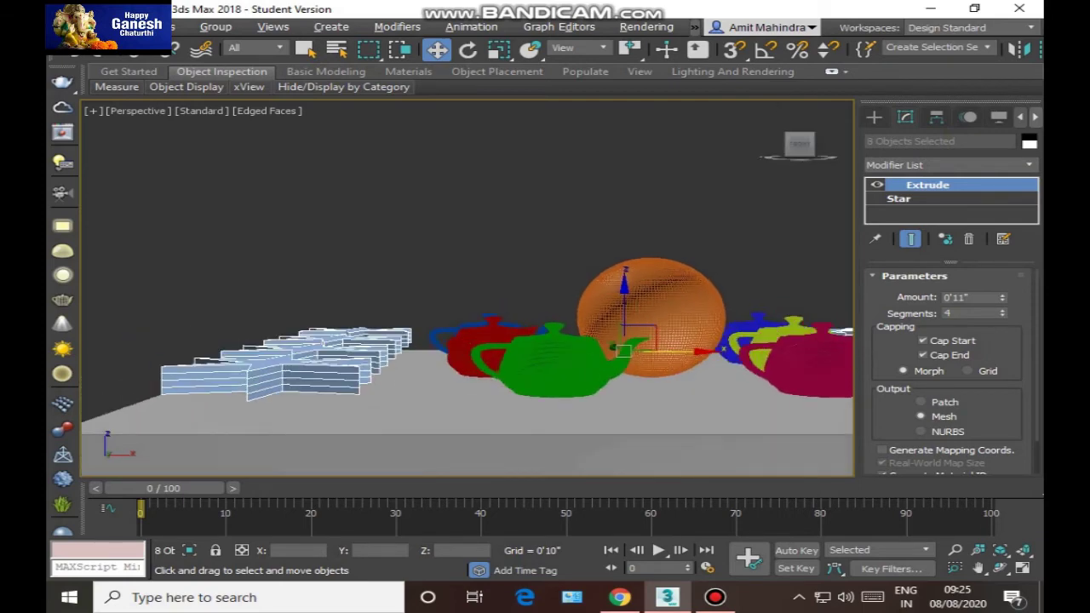
middle_click_drag(588, 430, 593, 343)
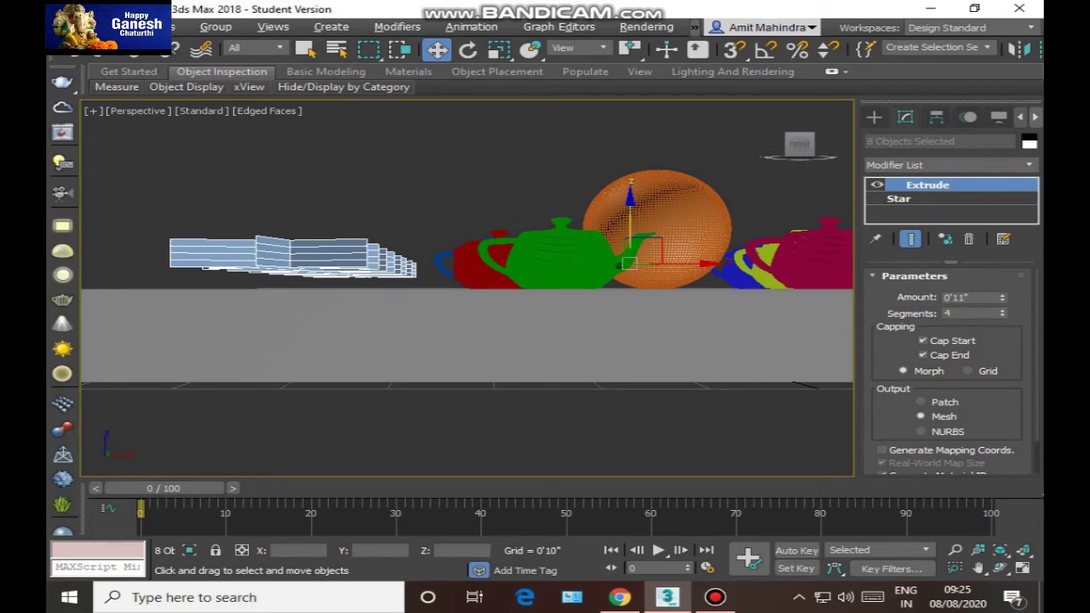
left_click_drag(630, 225, 630, 243)
middle_click_drag(477, 323, 766, 345, "alt")
middle_click_drag(629, 279, 621, 330, "alt")
scroll(651, 336, "down", 10)
scroll(645, 303, "up", 4)
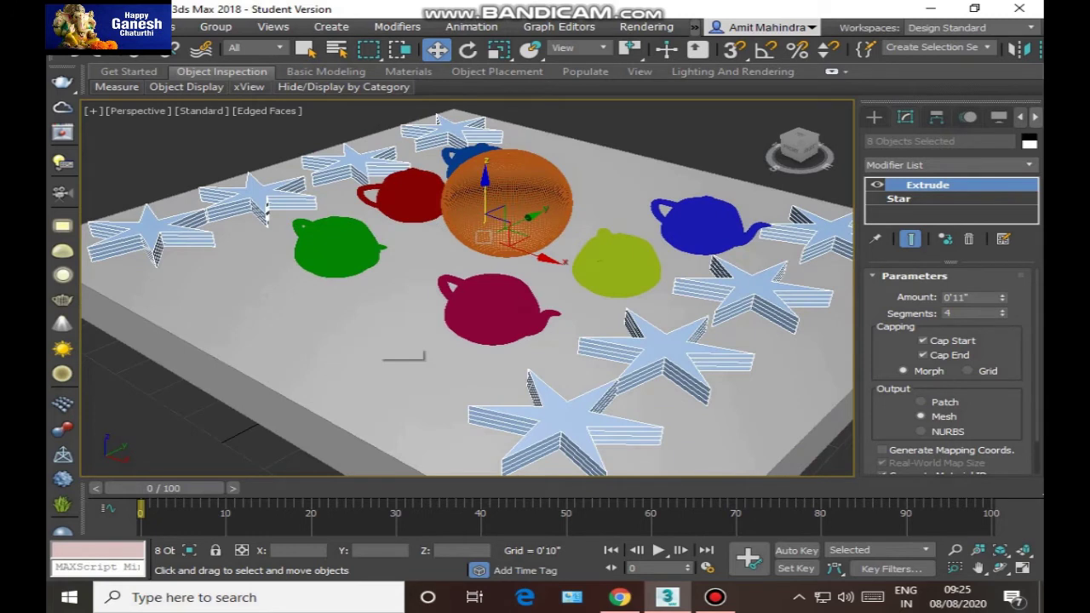
Turn off edged faces, deselect everything and turn on the safe frame in the Perspective viewport.
key("F4")
key("ctrl+d")
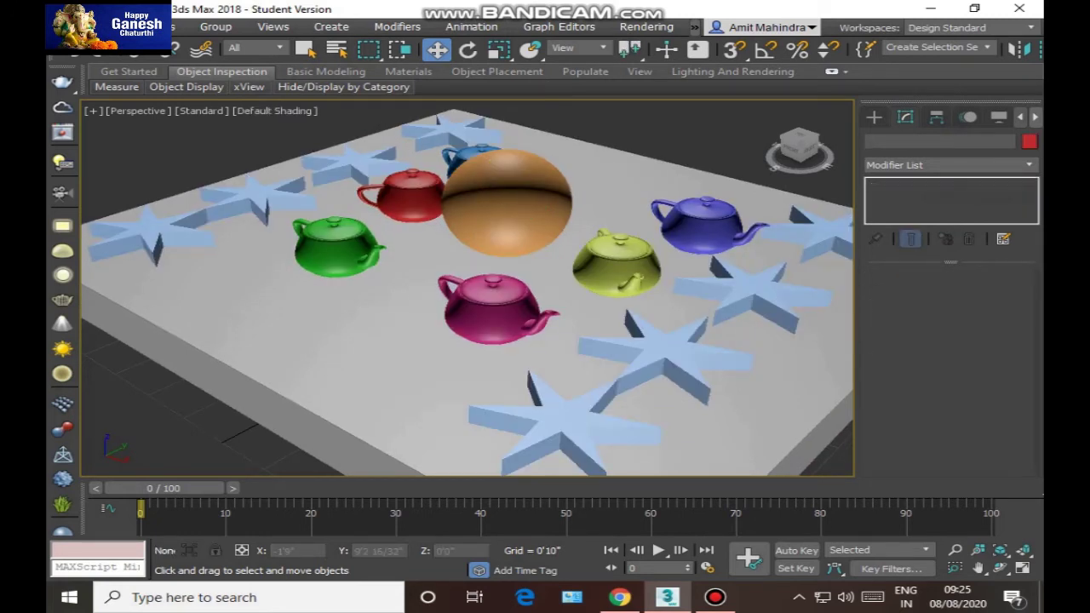
key("shift+f")
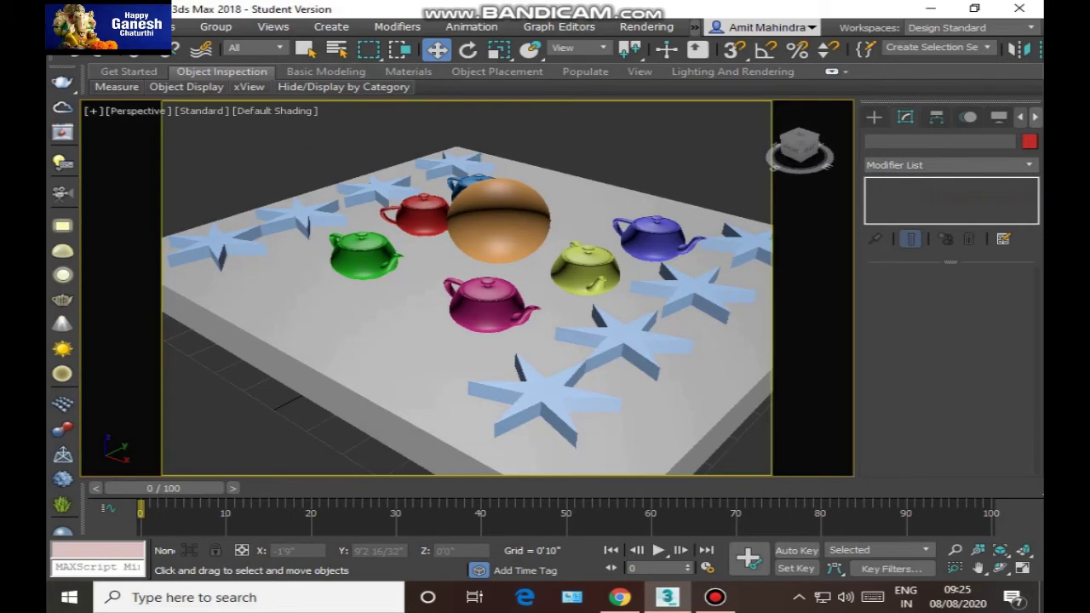
scroll(467, 289, "down", 5)
scroll(467, 290, "up", 3)
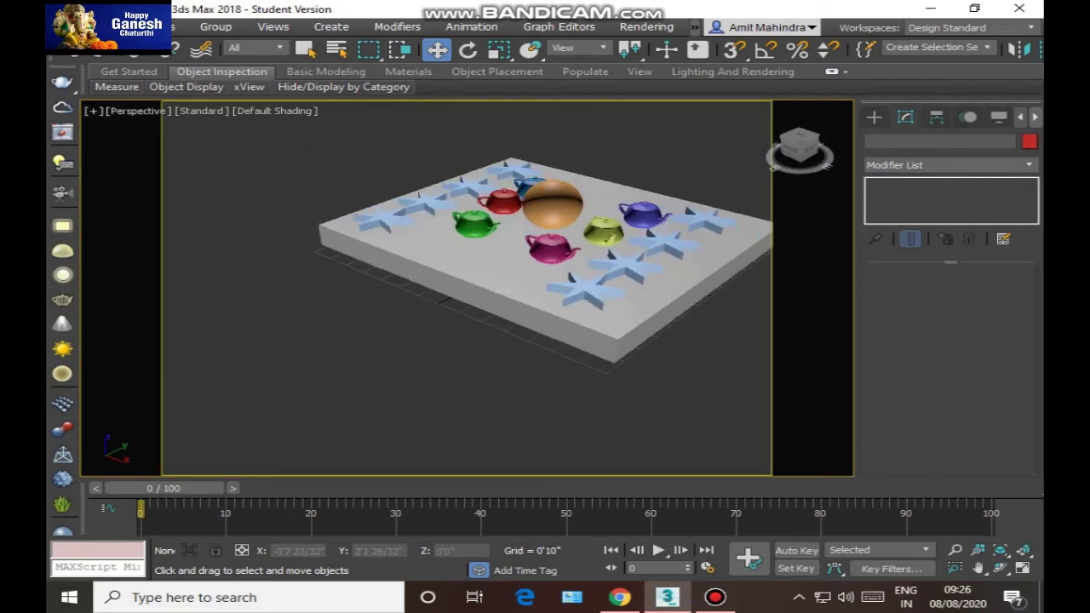
scroll(467, 289, "up", 4)
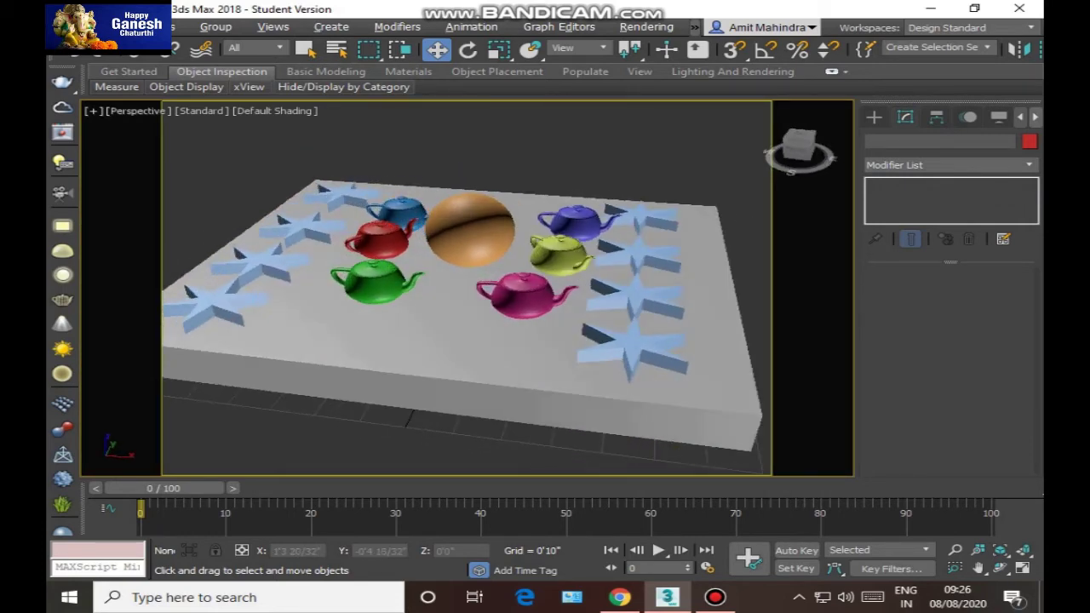
middle_click_drag(467, 290, 491, 341)
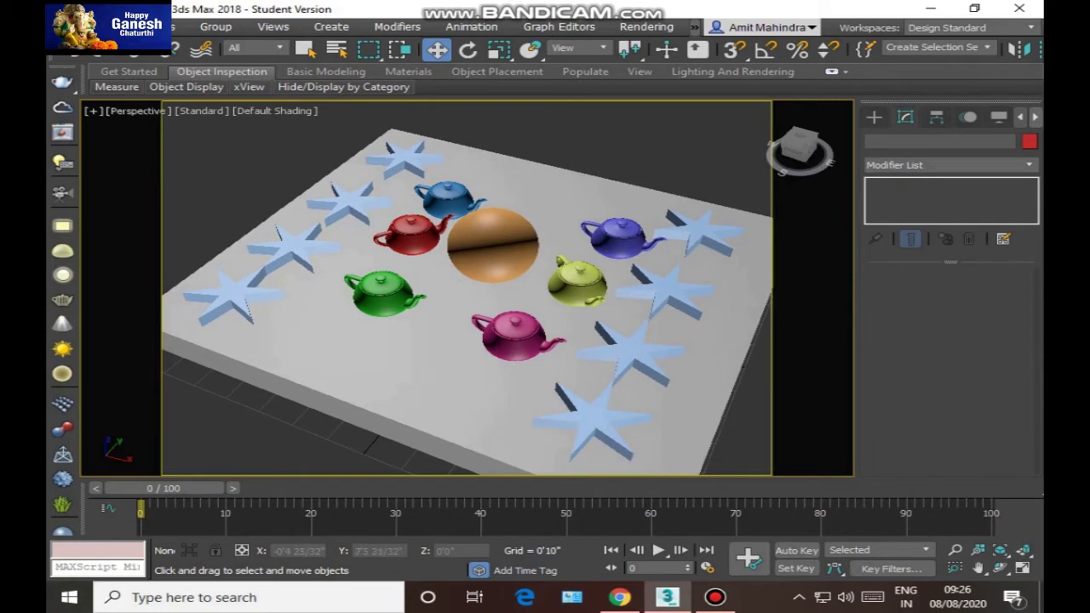
Select all eight extruded stars on the box together.
left_click(698, 238)
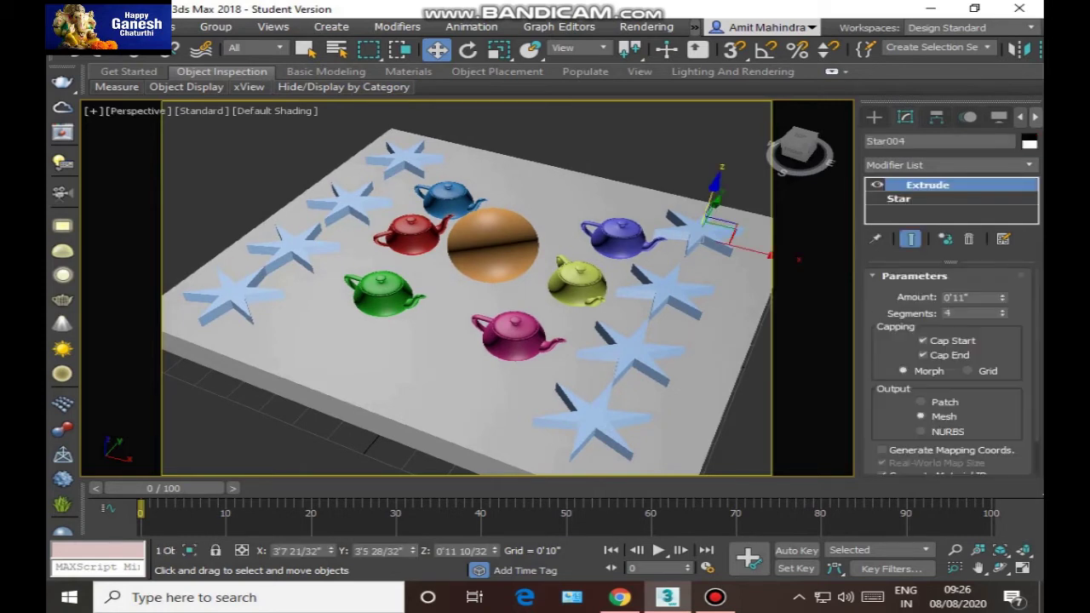
left_click(668, 292, "ctrl")
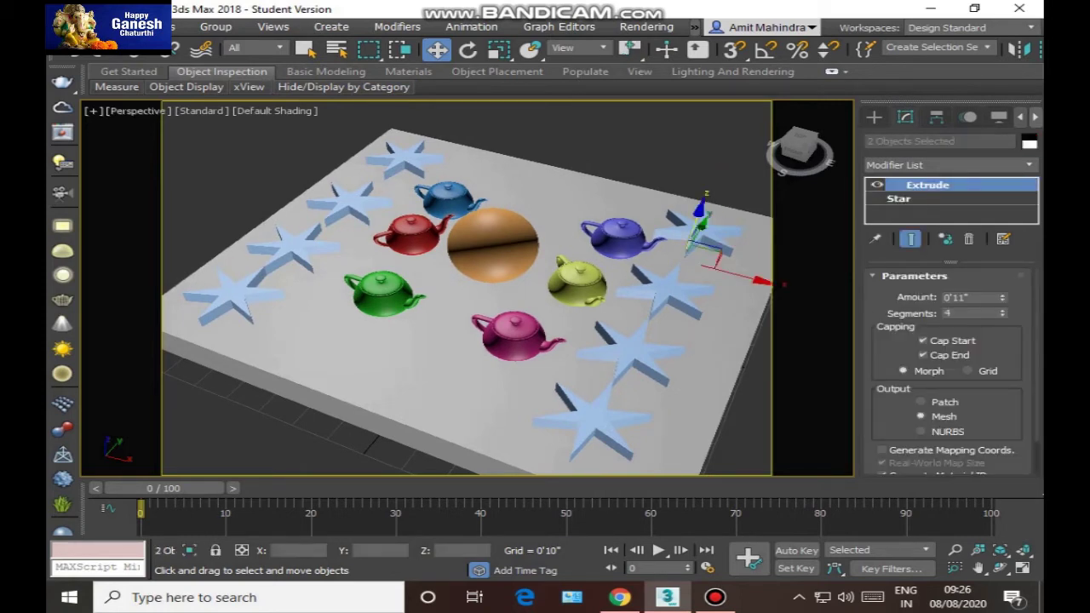
left_click(632, 352, "ctrl")
left_click(594, 420, "ctrl")
left_click(578, 281, "ctrl")
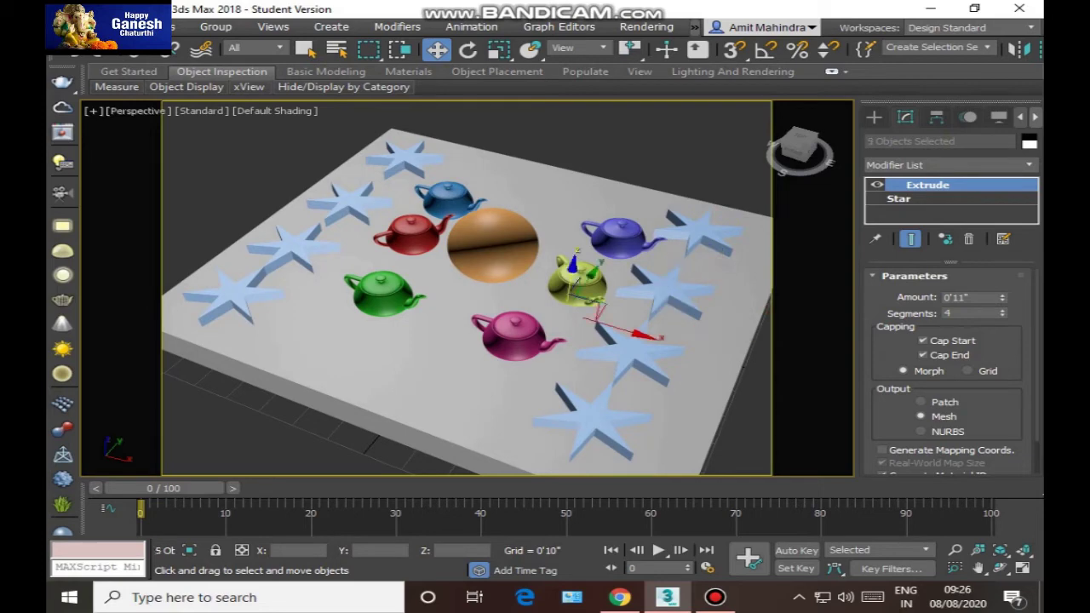
left_click(293, 247, "ctrl")
left_click(348, 203, "ctrl")
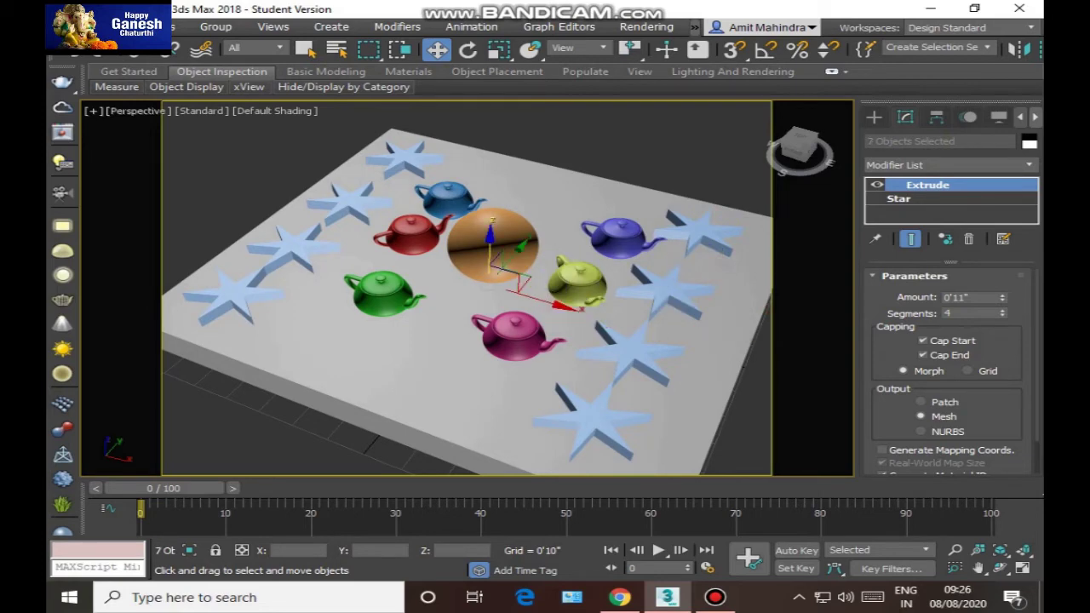
left_click(404, 159, "ctrl")
Create a custom teal color with RGB 30, 147, 143, assign it to the eight selected stars and clear the selection.
left_click(1029, 141)
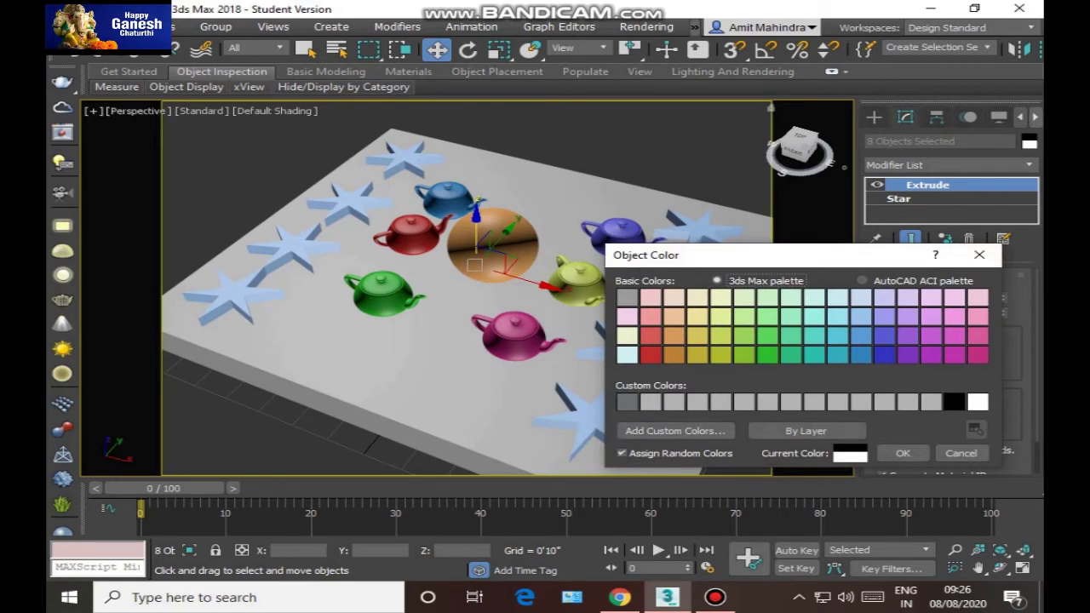
left_click(674, 431)
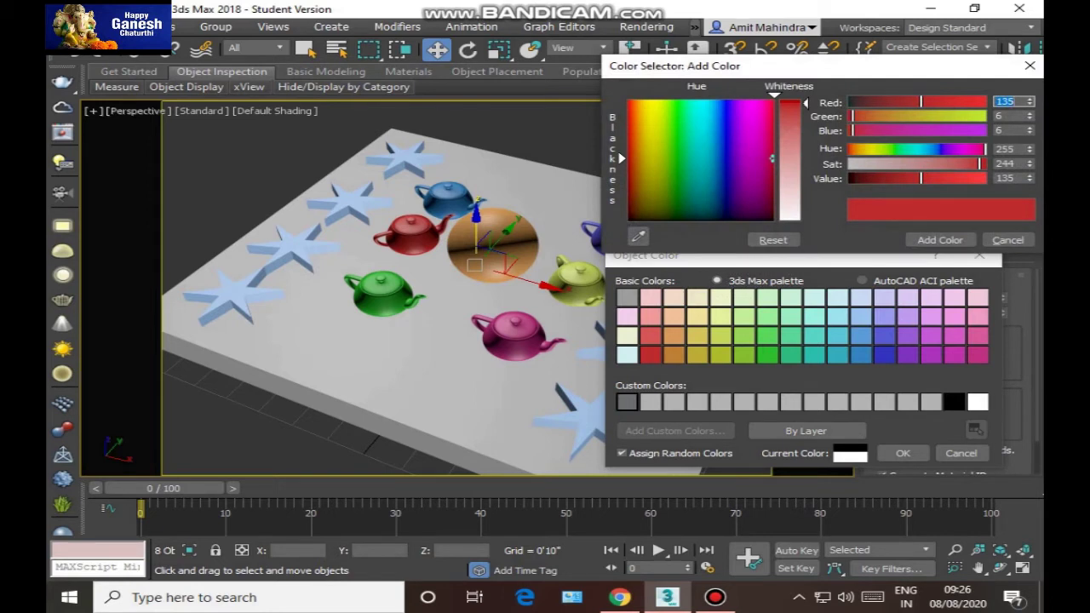
left_click_drag(774, 95, 700, 95)
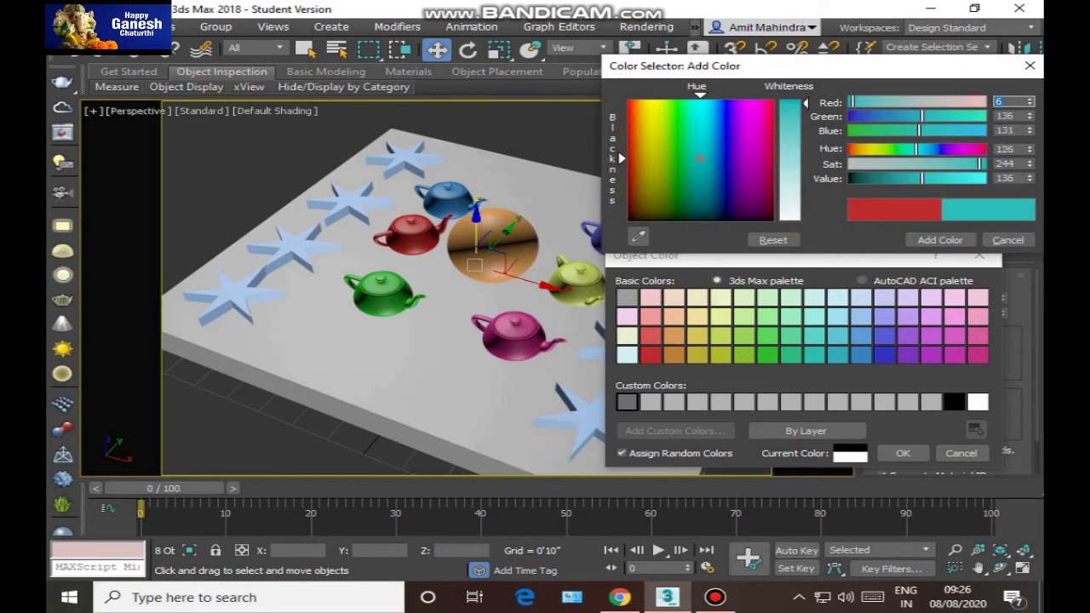
mouse_move(805, 103)
left_mouse_down()
mouse_move(805, 140)
mouse_move(805, 114)
left_mouse_up()
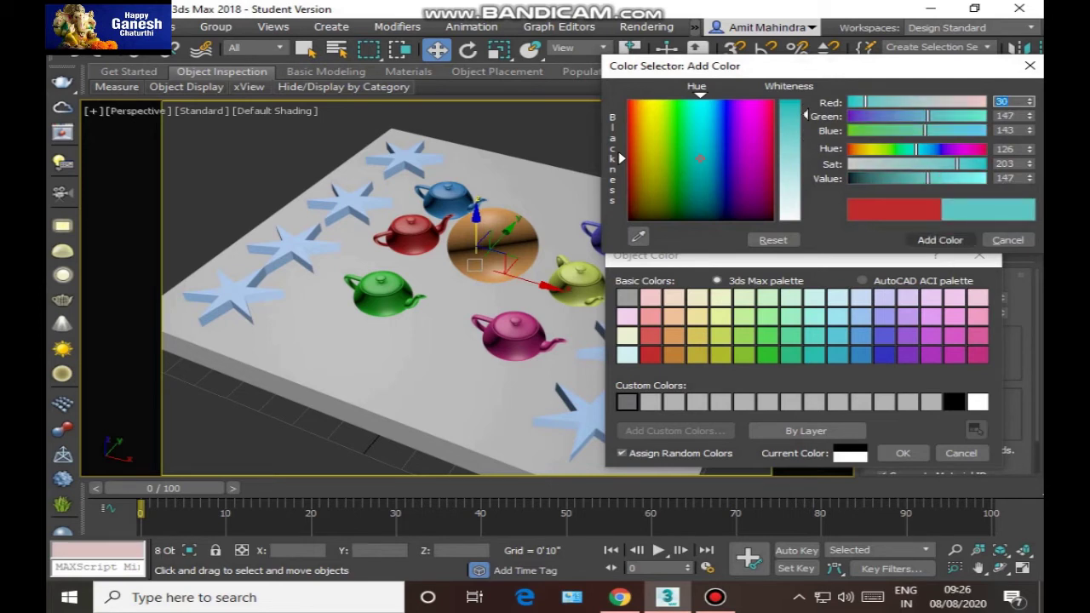
left_click(940, 240)
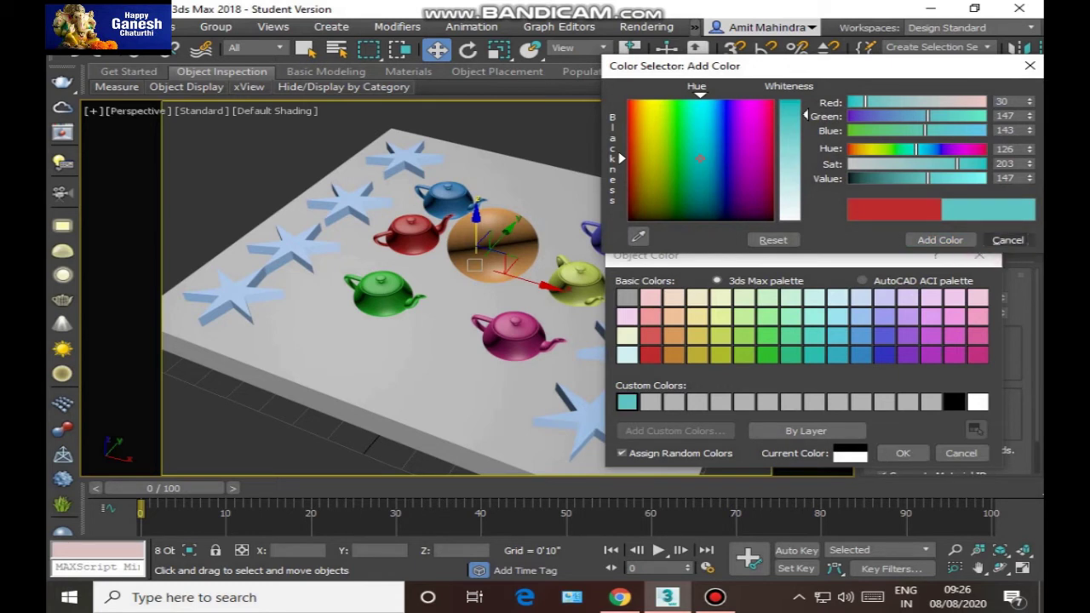
left_click(1007, 240)
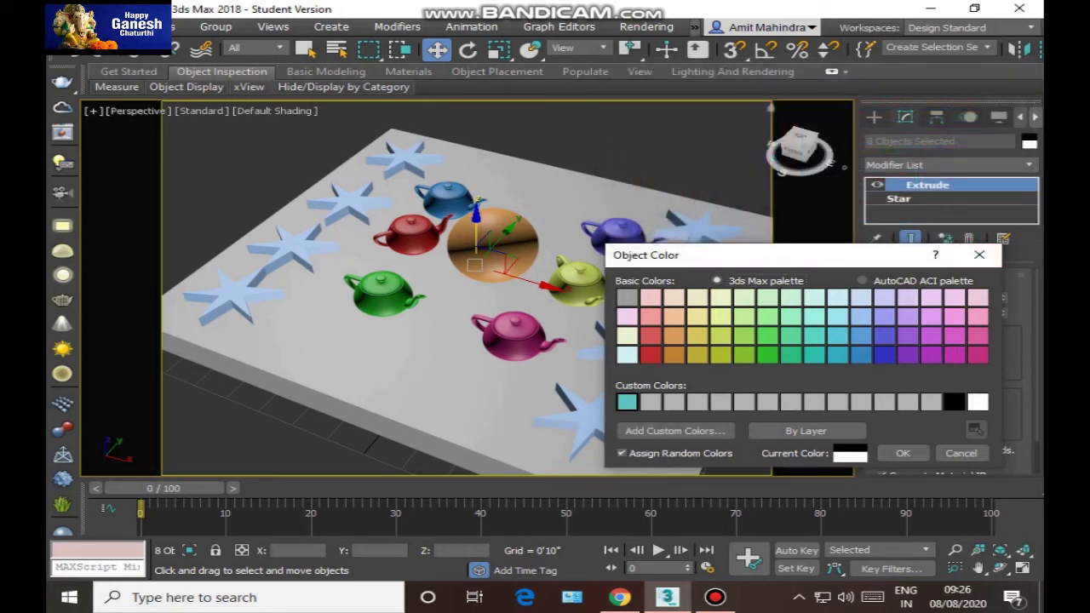
left_click(626, 402)
left_click(903, 453)
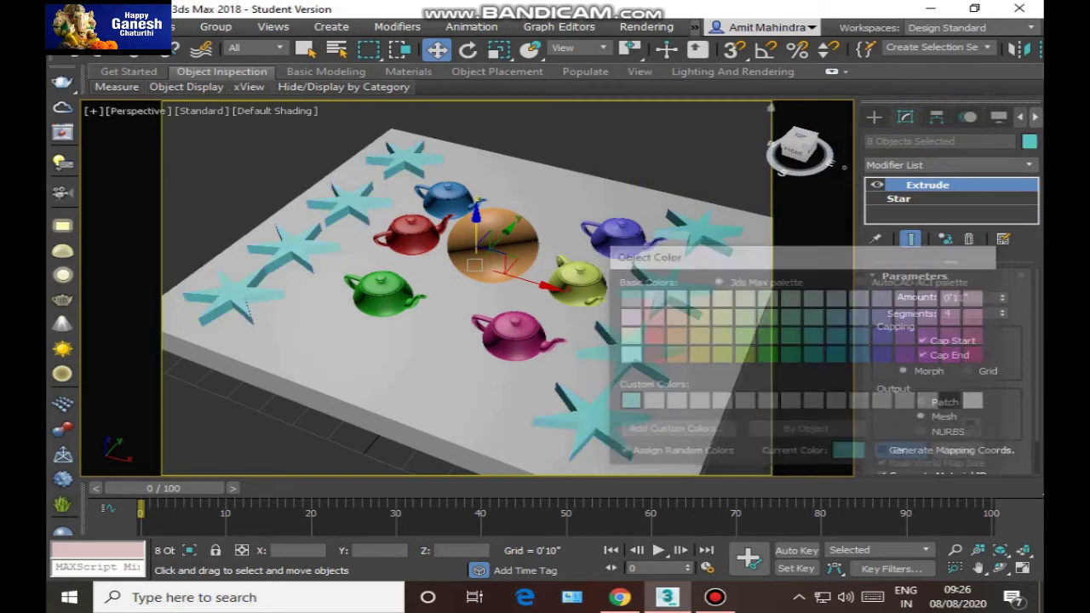
key("ctrl+d")
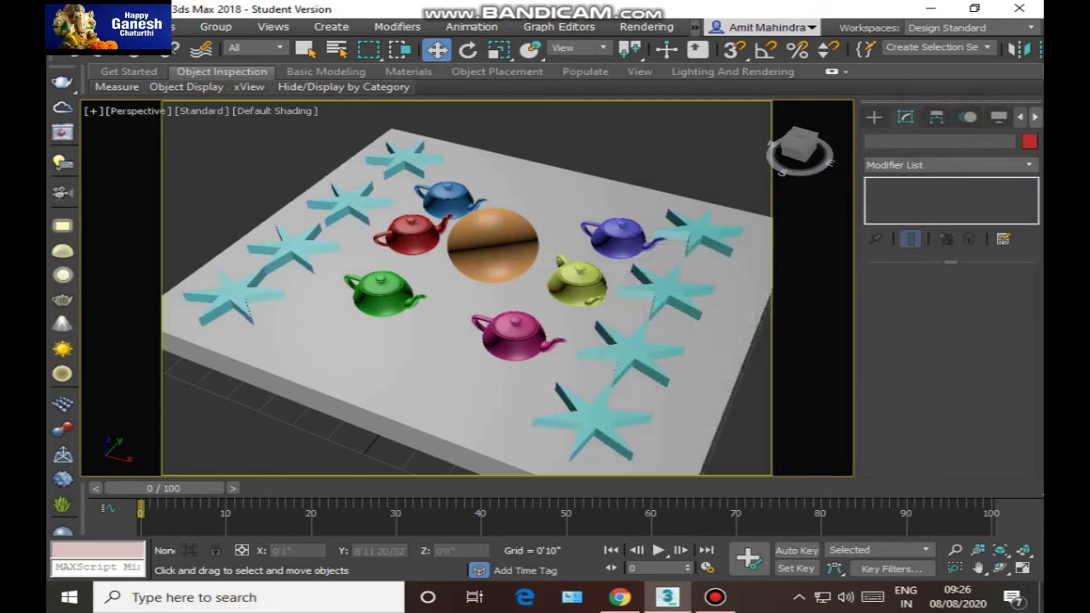
Render the Perspective view and move the rendered frame window higher so the whole image can be seen.
key("shift+q")
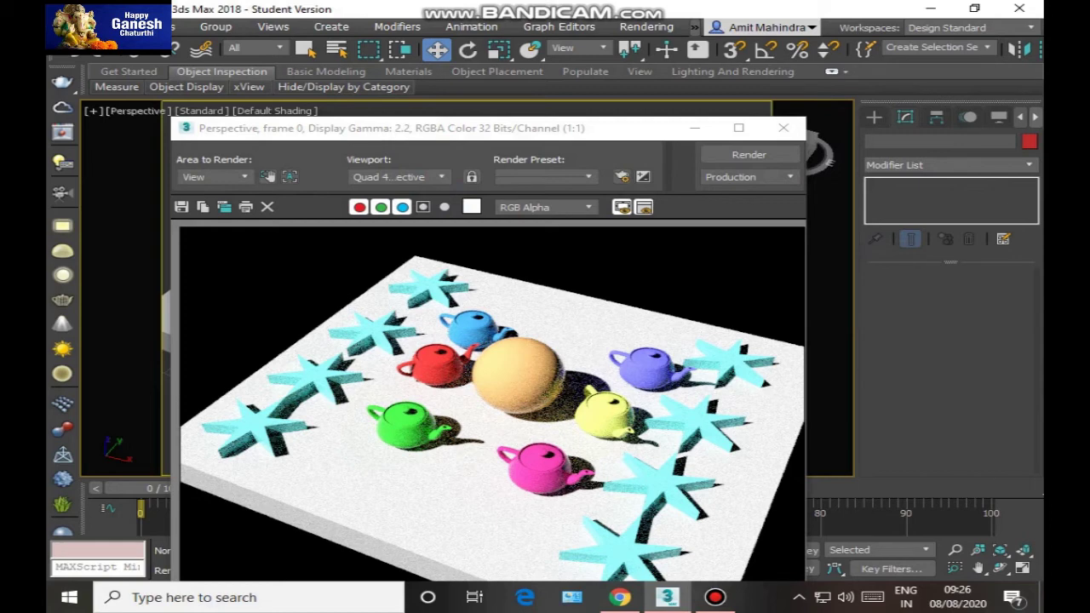
left_click_drag(645, 133, 651, 59)
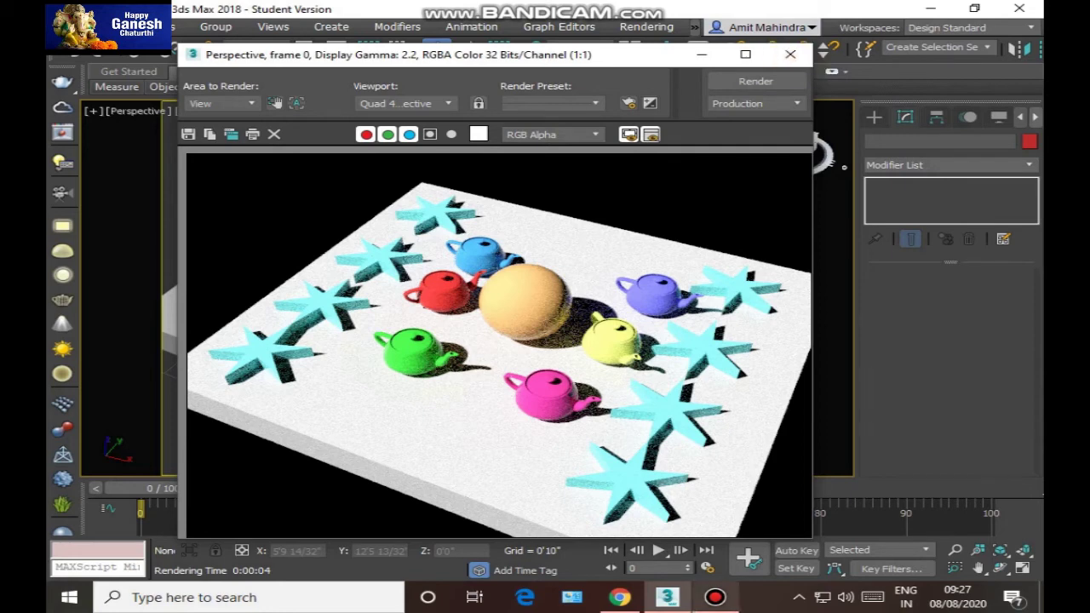
left_click(715, 597)
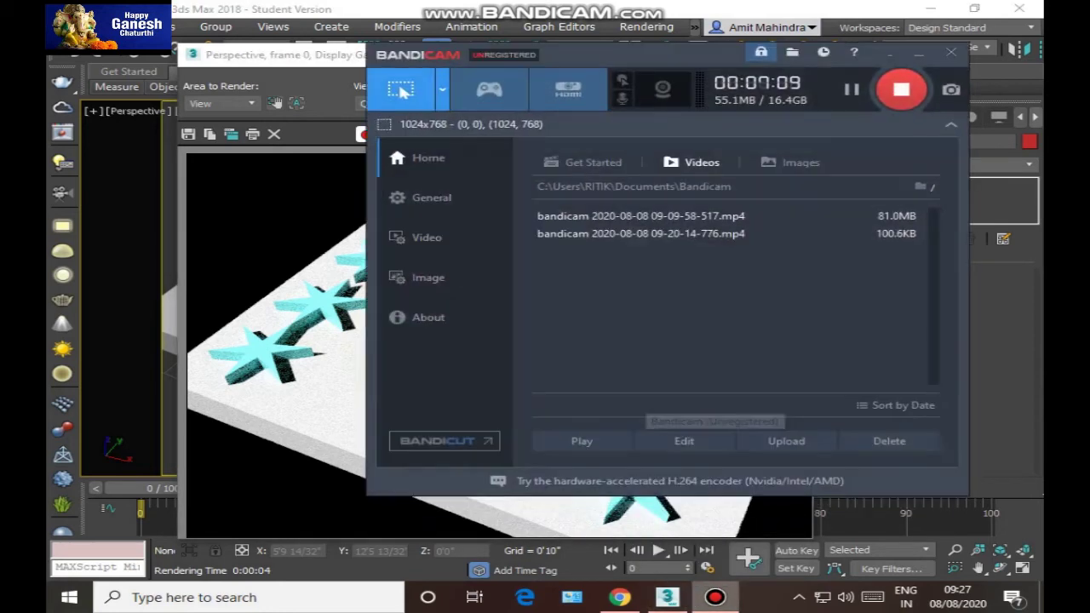
left_click(715, 597)
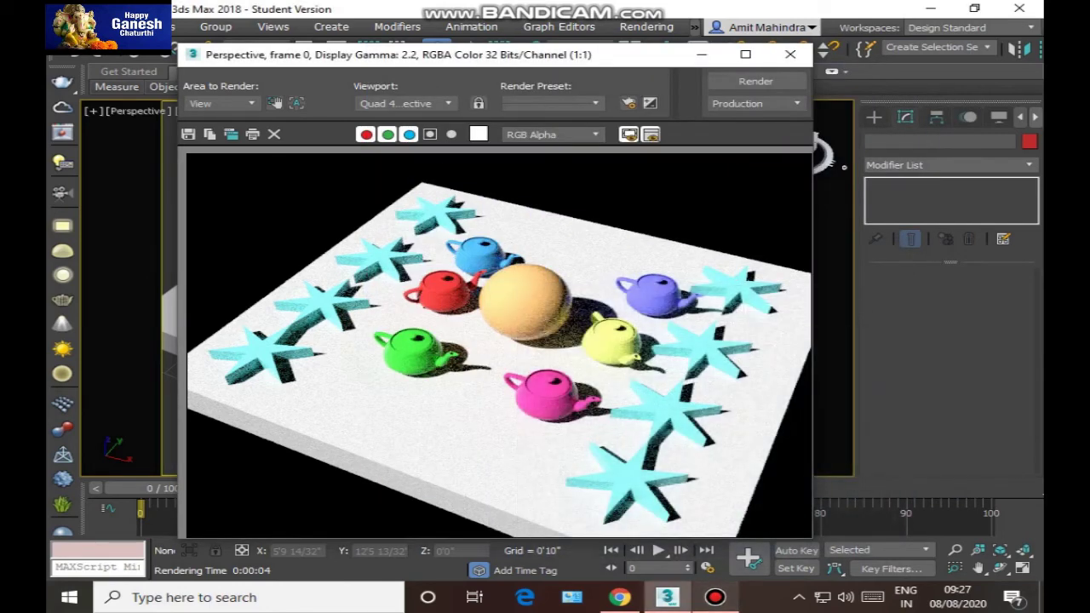
Examine the rendered image and look through the available render presets, viewports and areas to render.
scroll(431, 389, "down", 3)
scroll(432, 389, "up", 4)
scroll(494, 342, "down", 2)
scroll(494, 343, "up", 1)
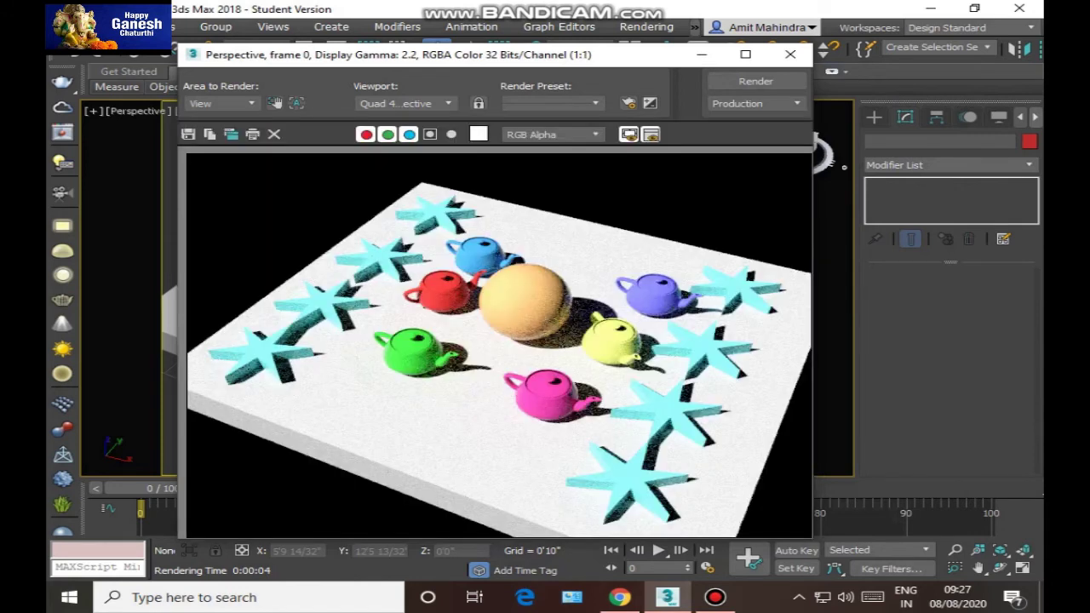
left_click(575, 103)
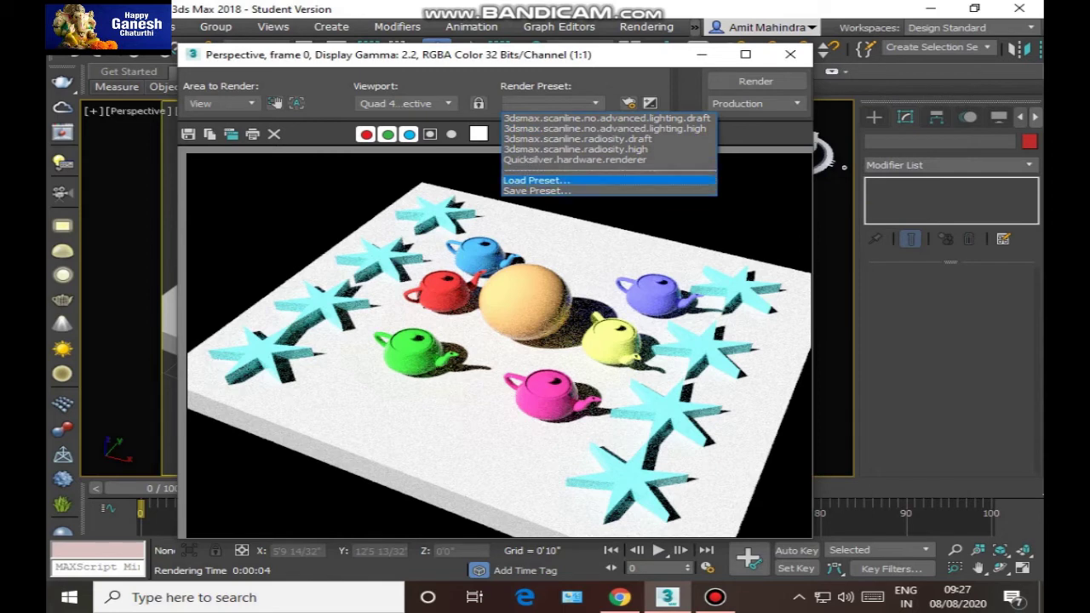
left_click(756, 103)
left_click(756, 103)
left_click(756, 103)
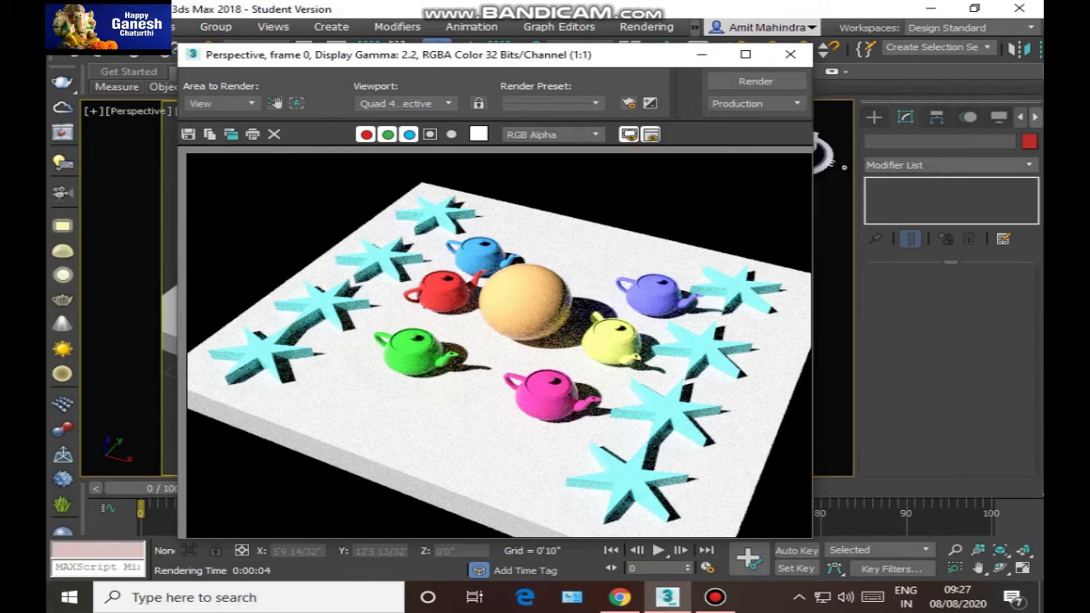
left_click(407, 103)
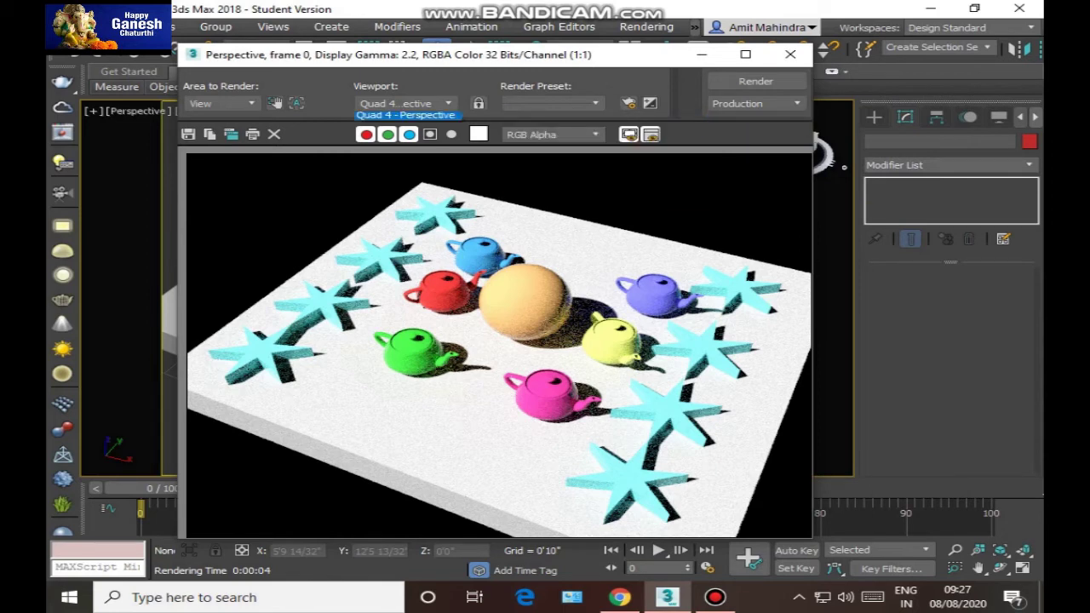
left_click(407, 103)
left_click(223, 103)
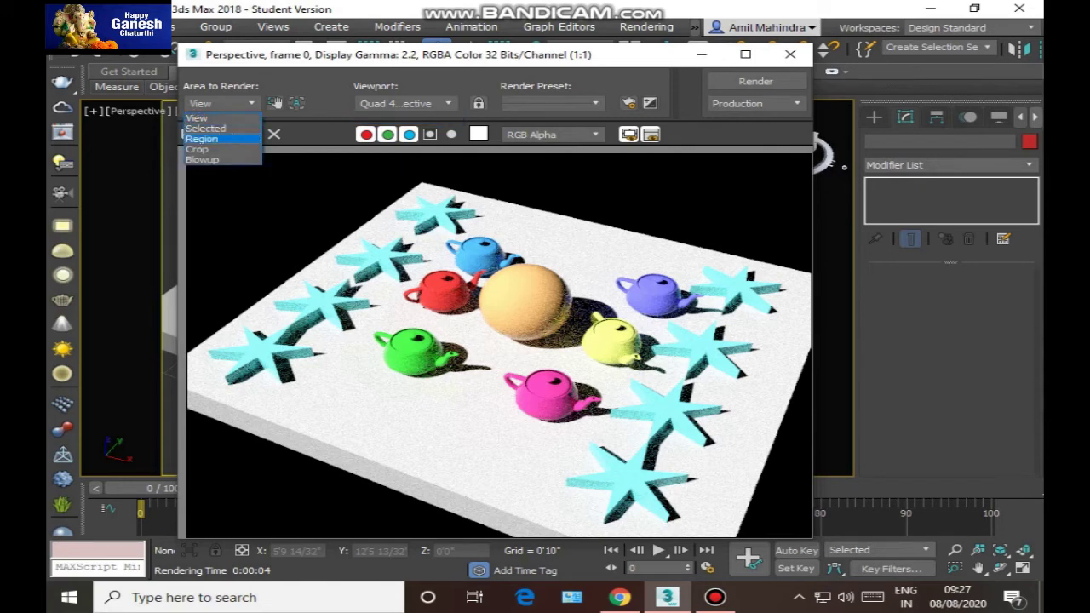
left_click(238, 103)
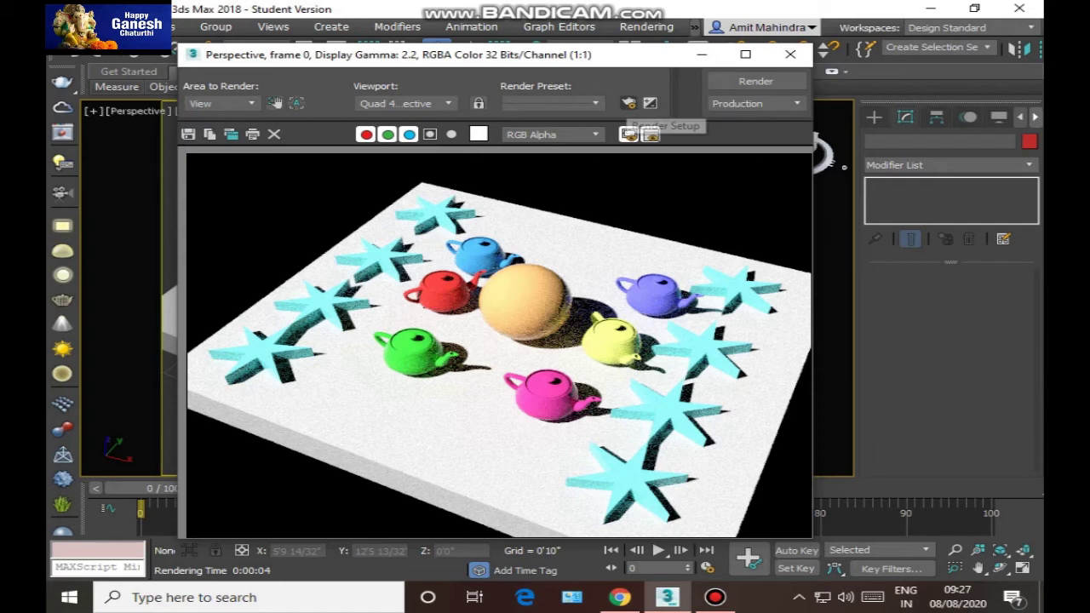
Open Render Setup and look through the available renderers without changing the ART Renderer.
left_click(629, 103)
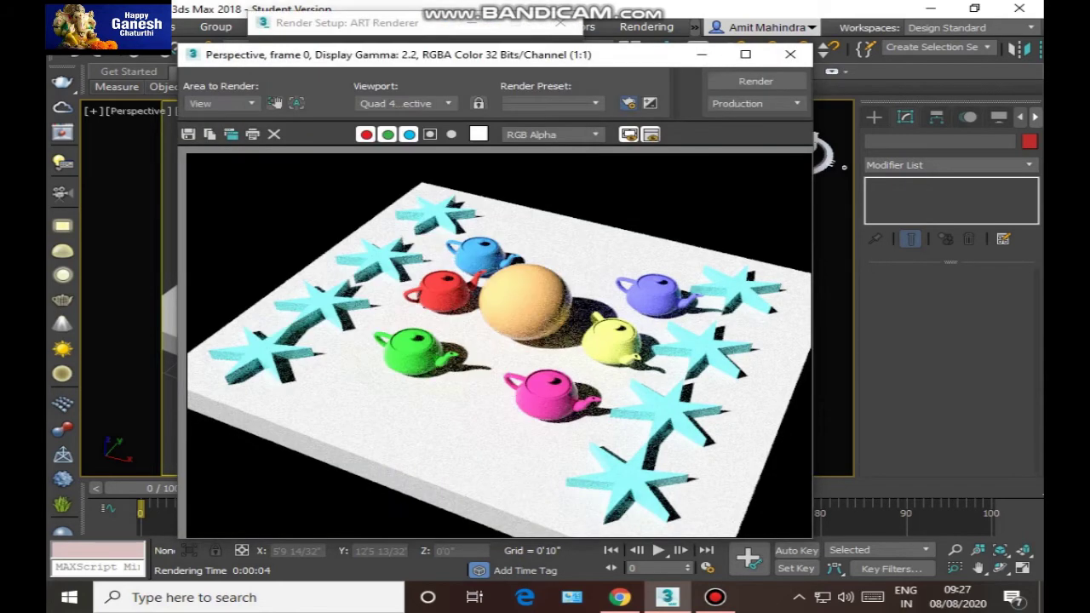
left_click(443, 24)
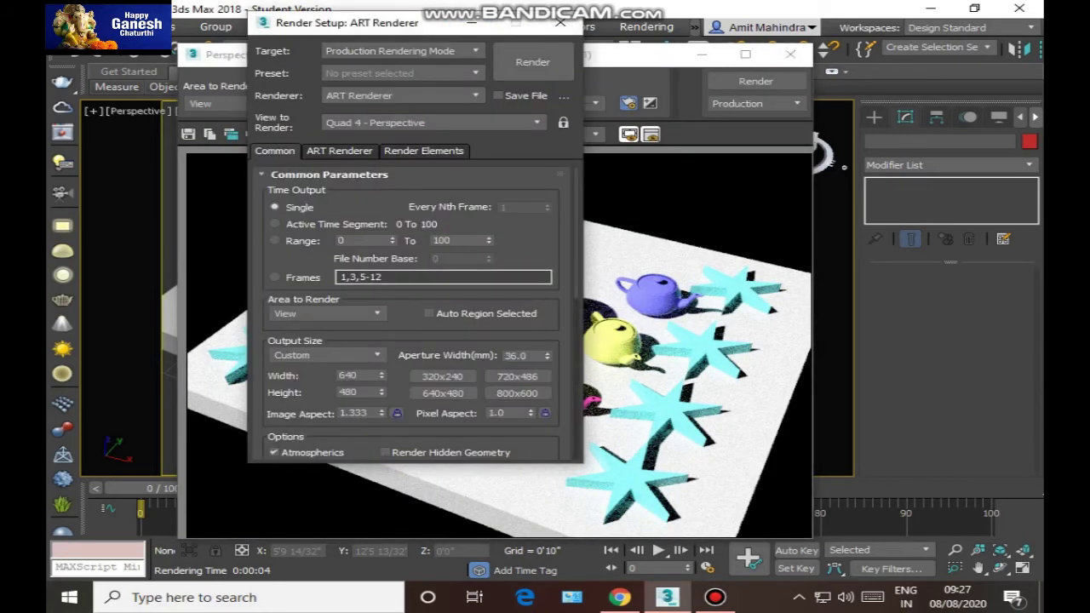
left_click(400, 95)
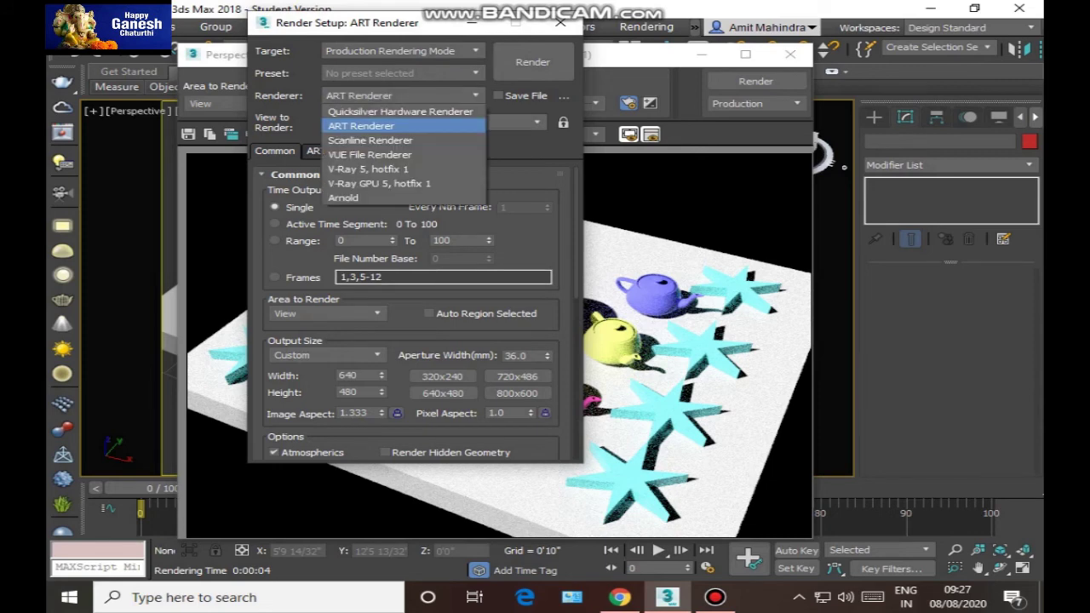
left_click(401, 96)
left_click(400, 95)
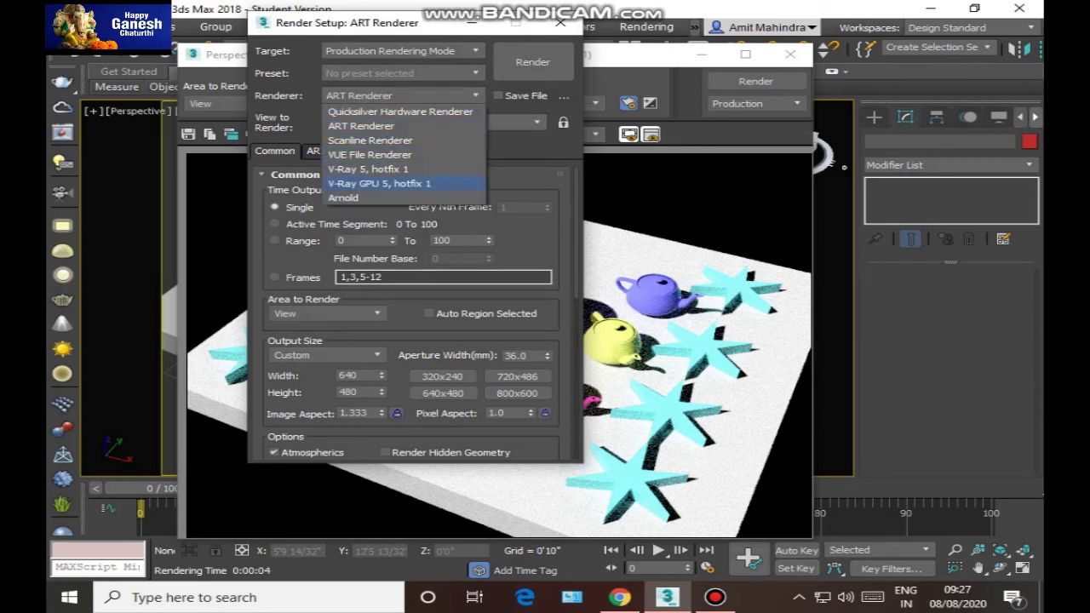
key("Escape")
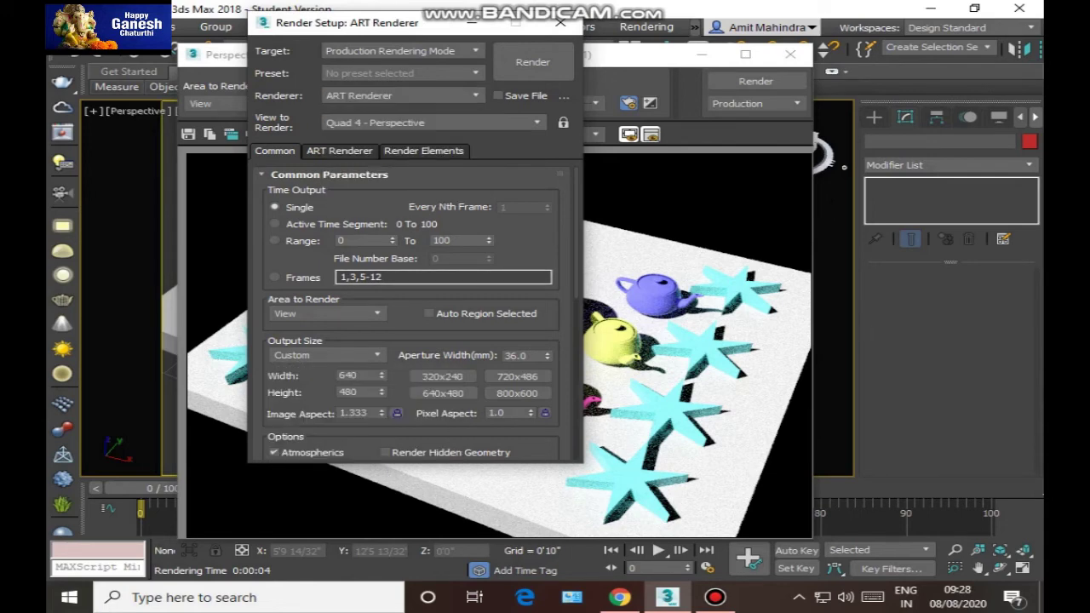
Set the render output size to HDTV (video) at 1920 x 1080 and close Render Setup.
scroll(411, 313, "down", 3)
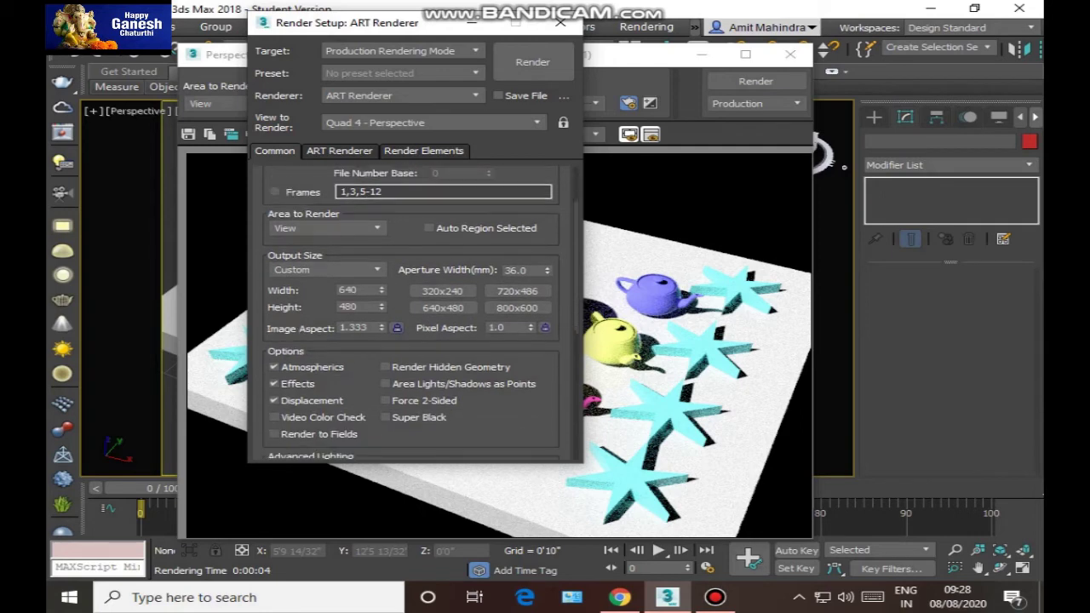
left_click(328, 260)
left_click(340, 462)
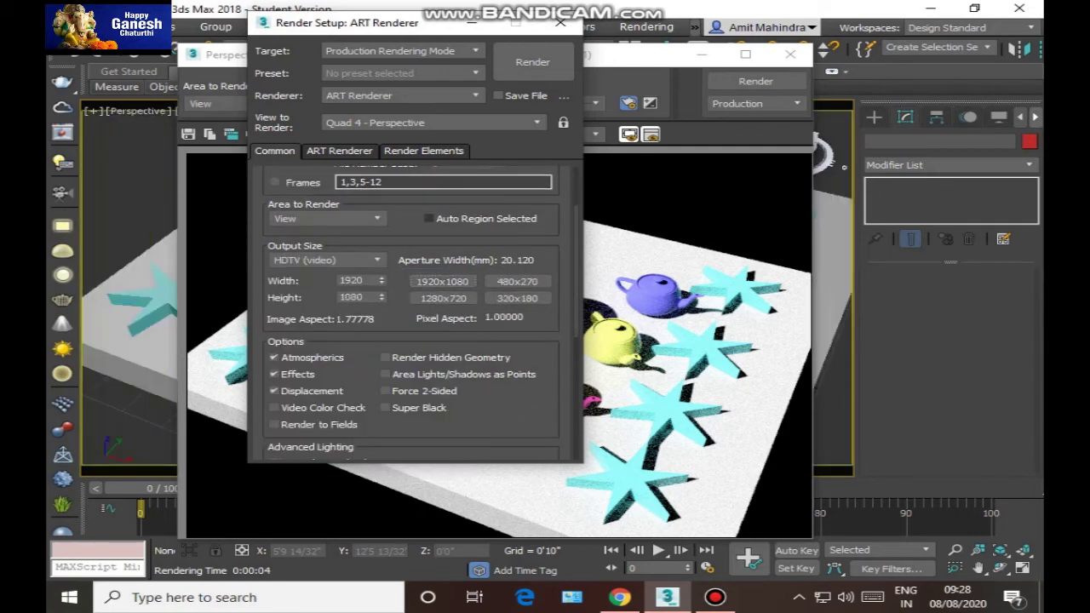
left_click(560, 23)
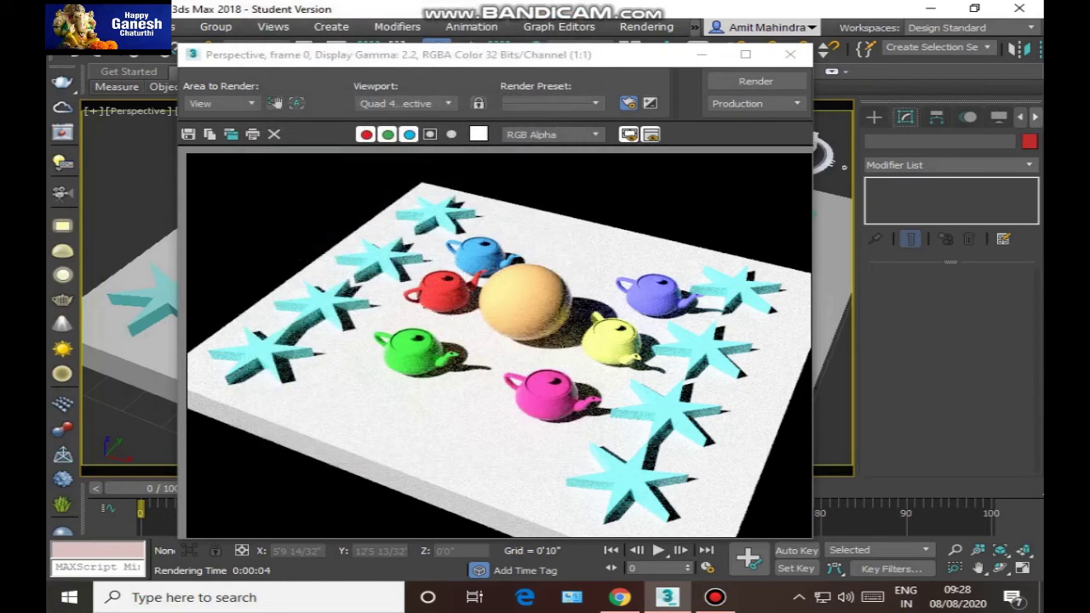
Render the Perspective view again at the new output size and move the rendered frame window to check the image.
left_click(755, 81)
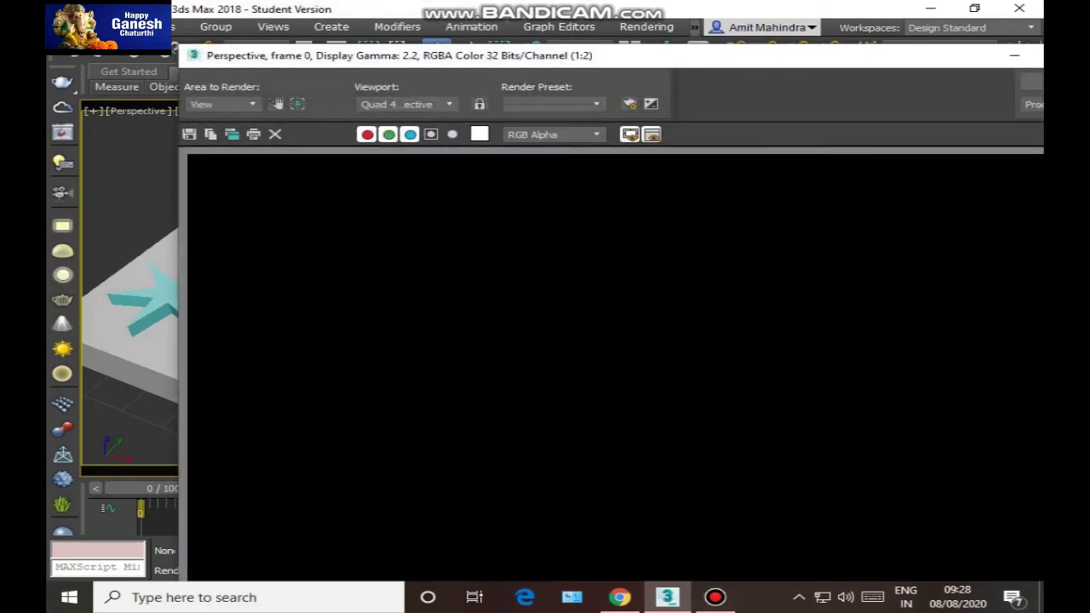
left_click_drag(658, 67, 536, 32)
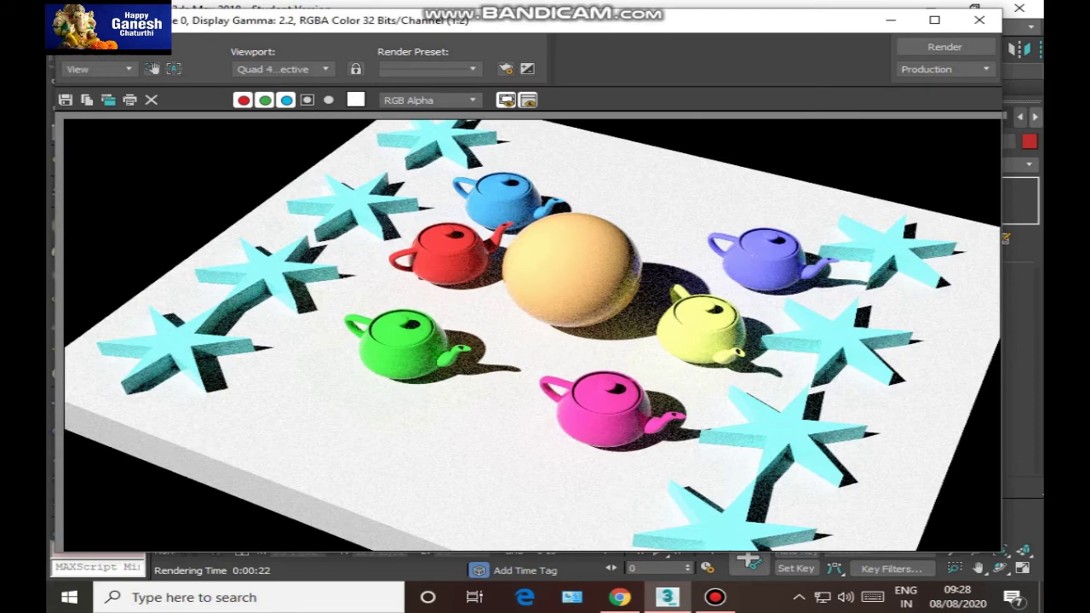
scroll(532, 336, "down", 1)
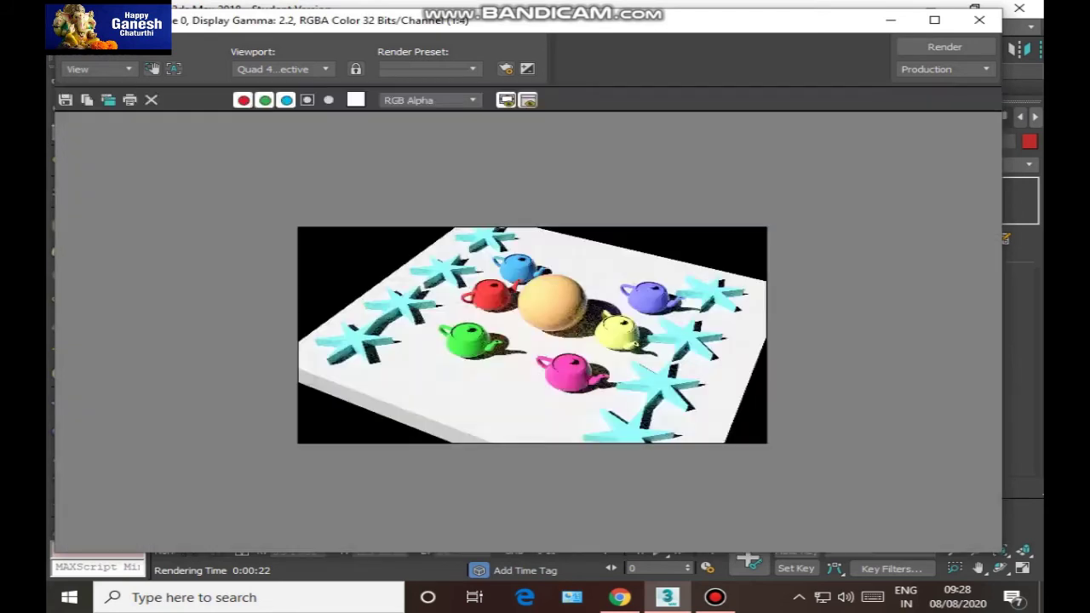
scroll(532, 335, "up", 1)
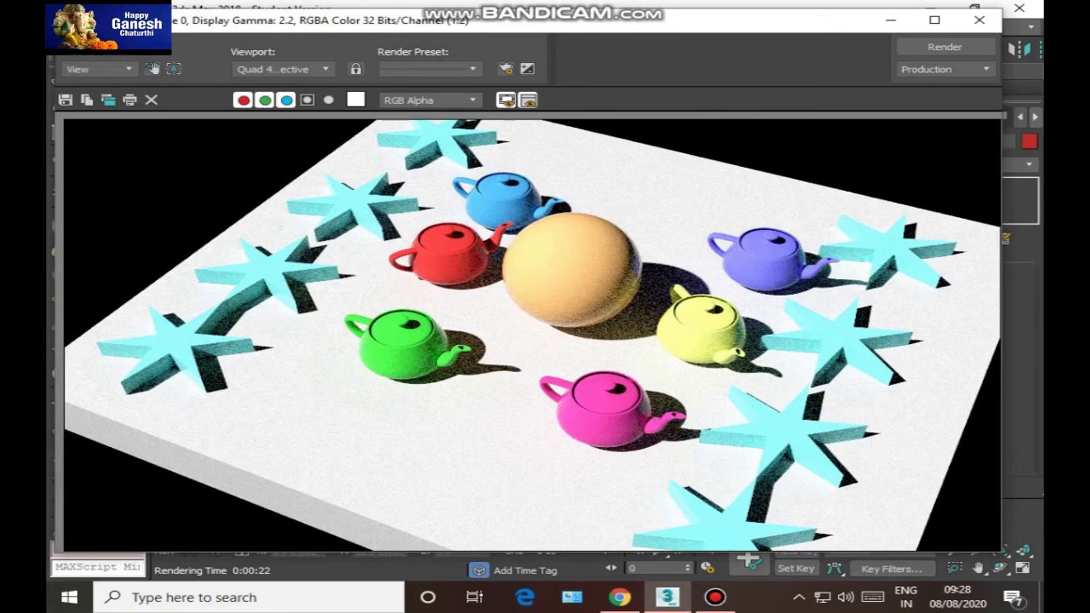
left_click_drag(741, 21, 469, 208)
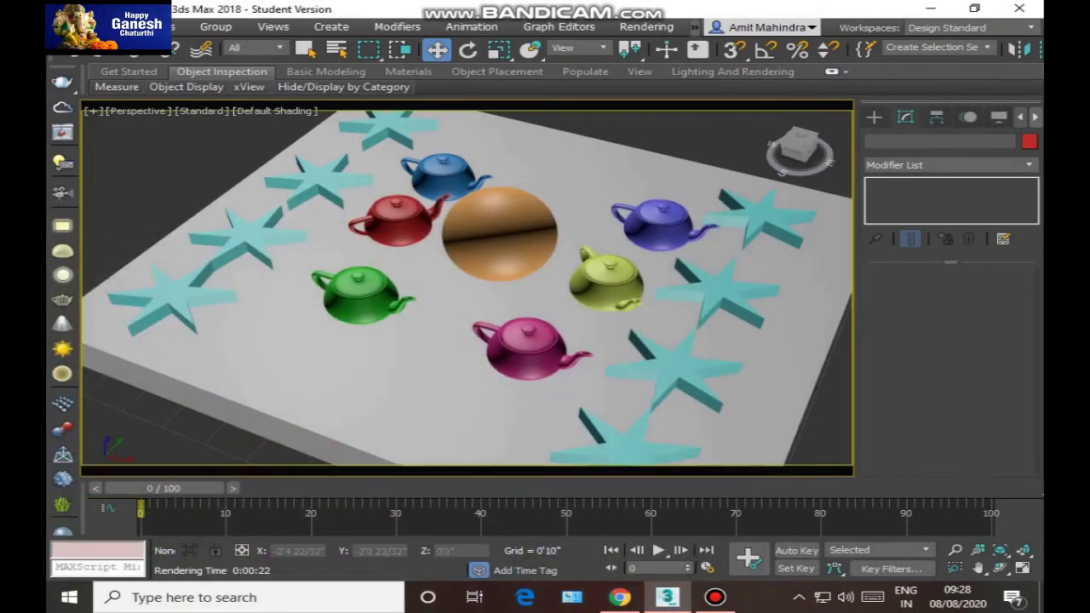
Orbit the Perspective view to a frontal angle showing the whole box, render it, and position the frame window to show the full image.
middle_click_drag(375, 328, 440, 276, "alt")
scroll(456, 277, "up", 3)
scroll(458, 277, "down", 4)
scroll(457, 277, "up", 2)
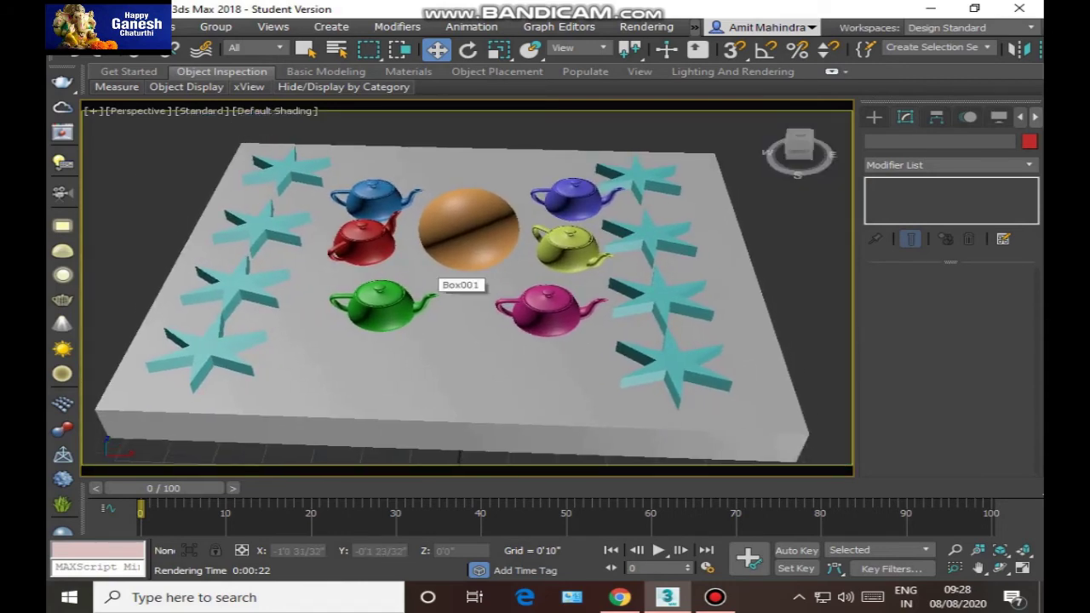
key("shift+q")
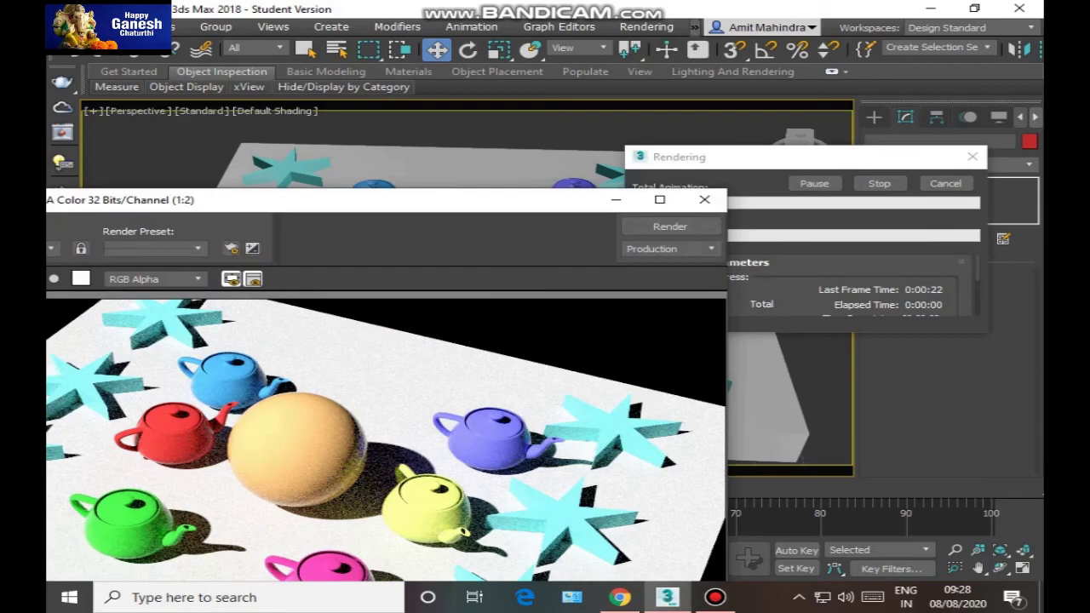
left_click_drag(345, 206, 664, 257)
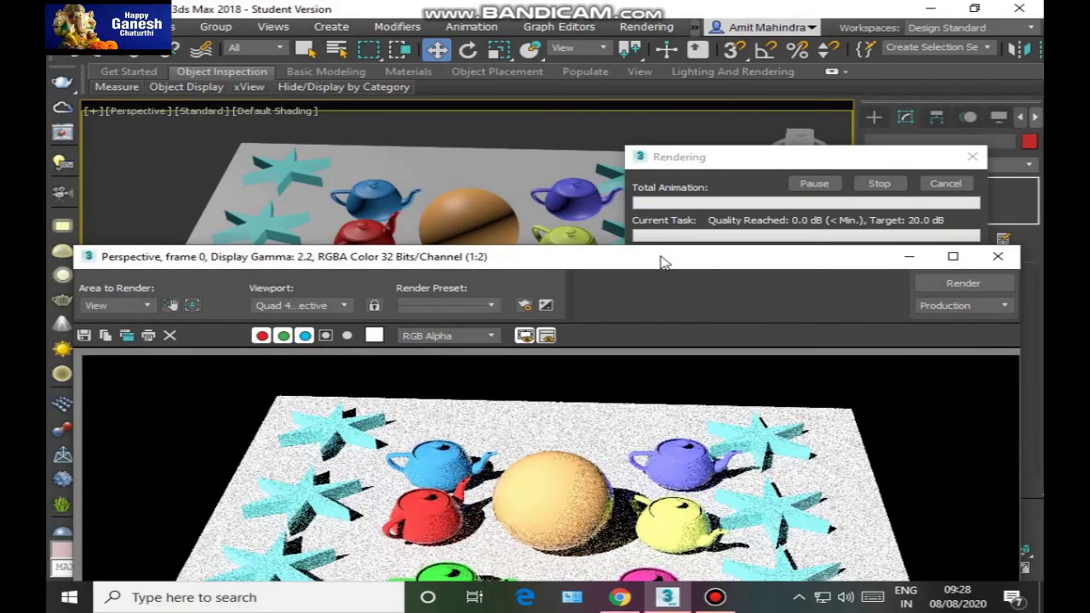
left_click_drag(517, 257, 462, 47)
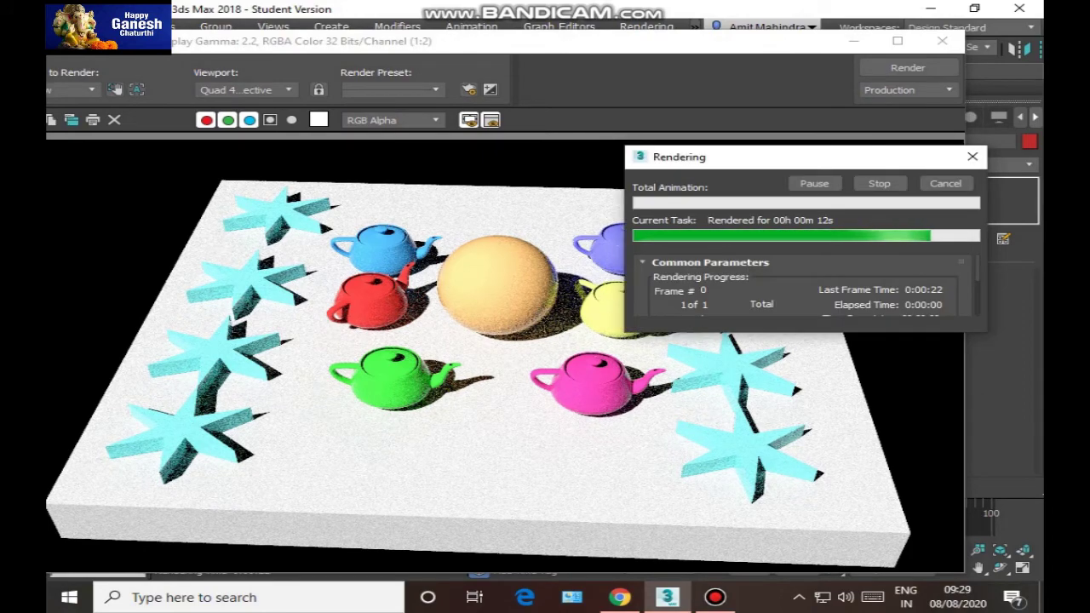
left_click_drag(732, 161, 747, 121)
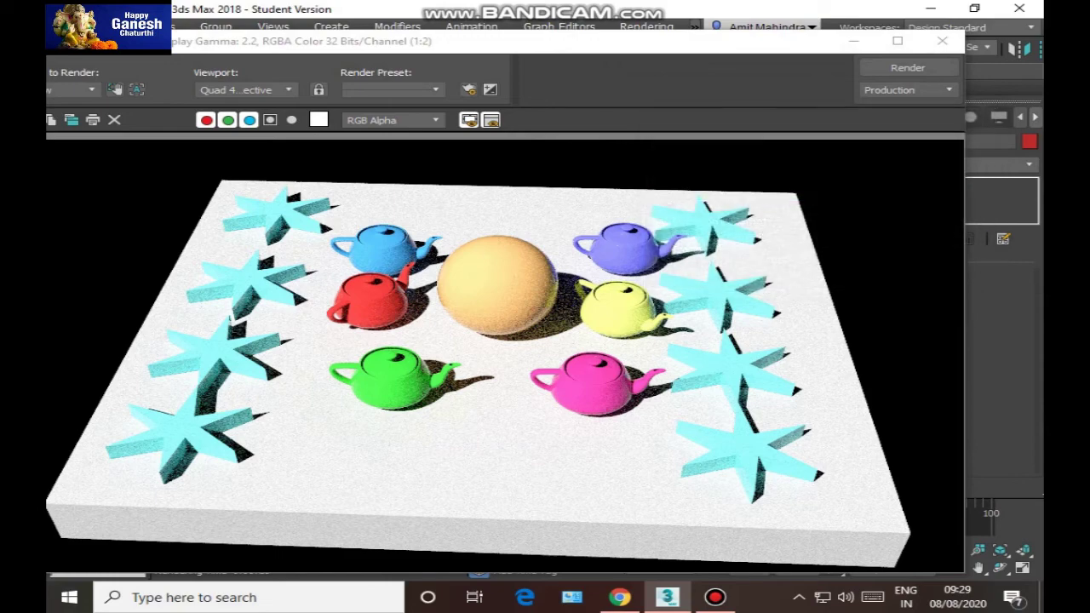
left_click_drag(655, 43, 706, 23)
Examine the rendered image up close, including the teapots, the stars and their shadows, and return to the whole picture.
scroll(591, 412, "up", 4)
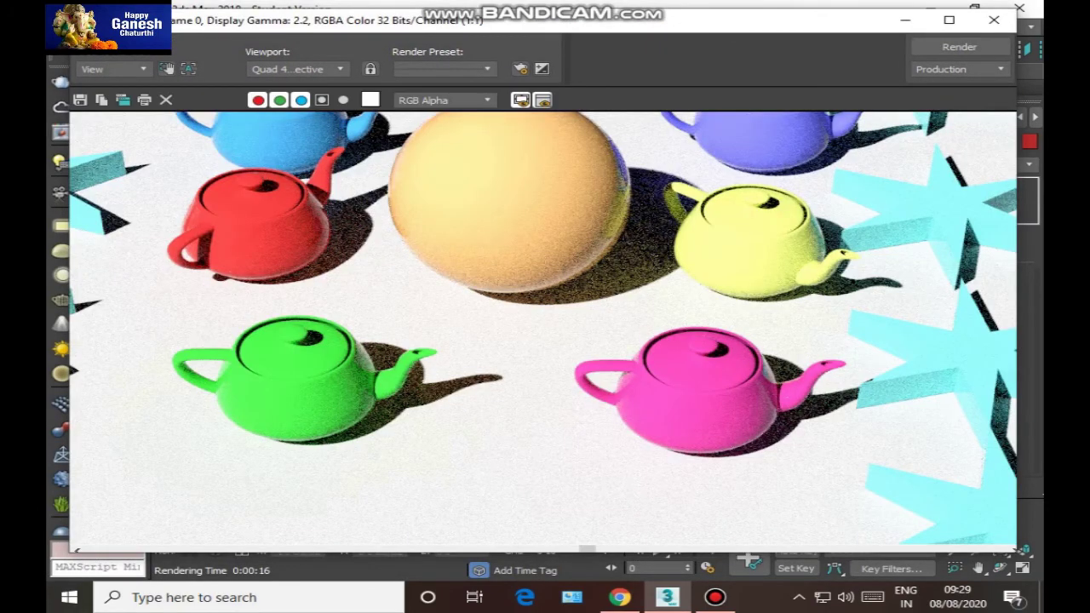
scroll(591, 412, "down", 1)
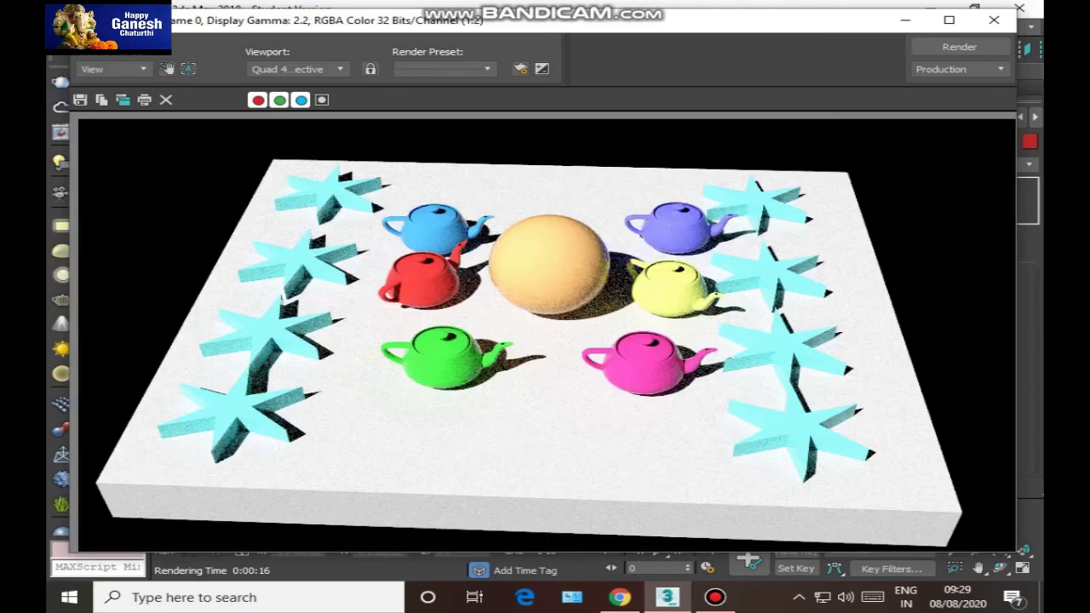
scroll(307, 391, "up", 2)
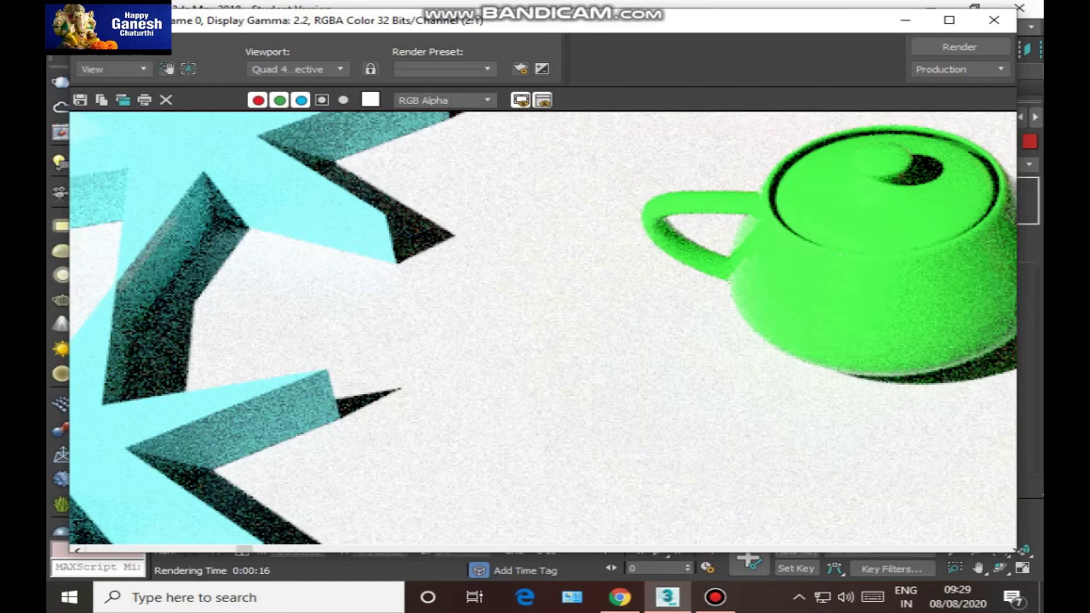
middle_click_drag(409, 375, 580, 314)
middle_click_drag(408, 375, 573, 314)
scroll(573, 313, "down", 1)
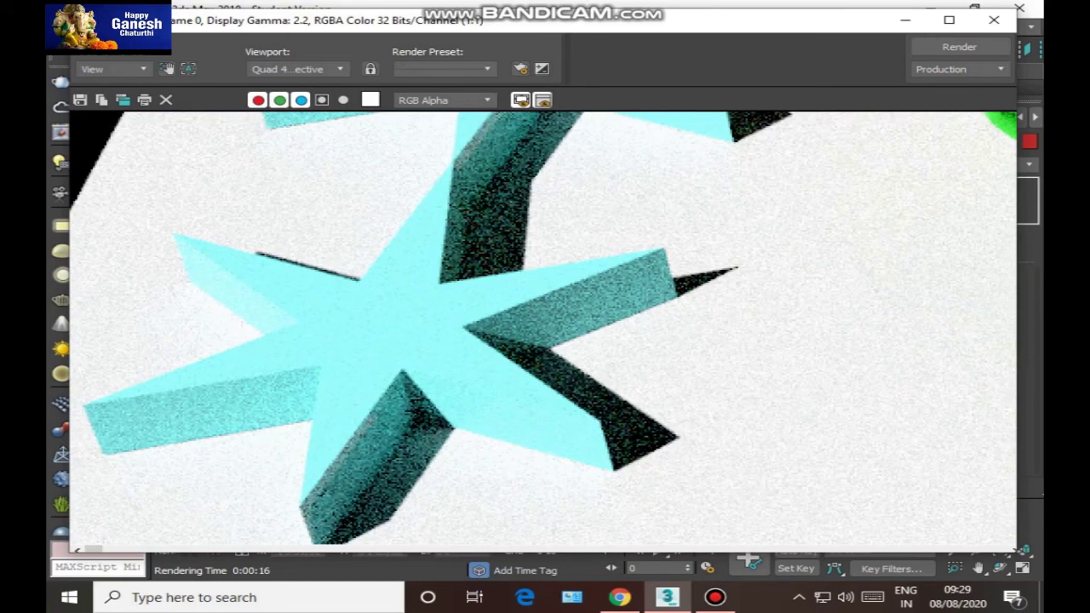
scroll(545, 332, "down", 1)
scroll(545, 332, "down", 2)
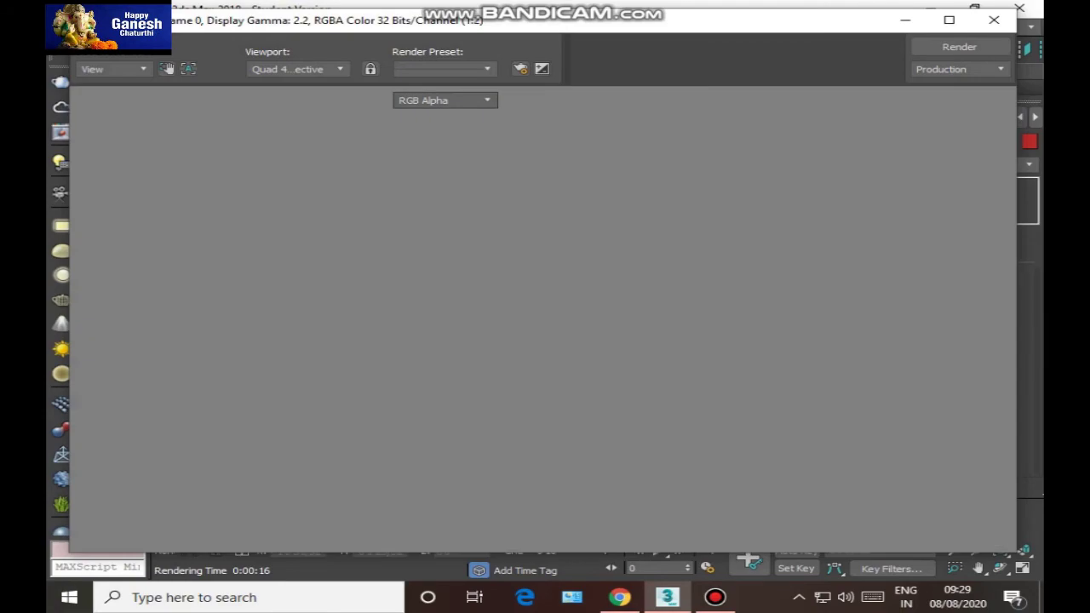
scroll(545, 332, "up", 1)
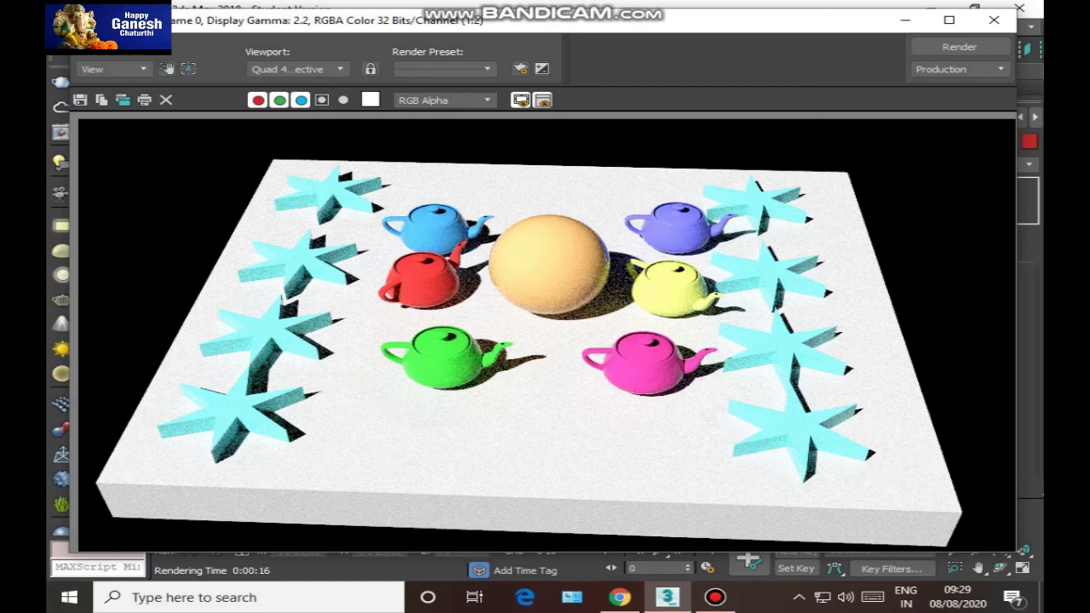
scroll(484, 307, "up", 1)
scroll(484, 307, "down", 1)
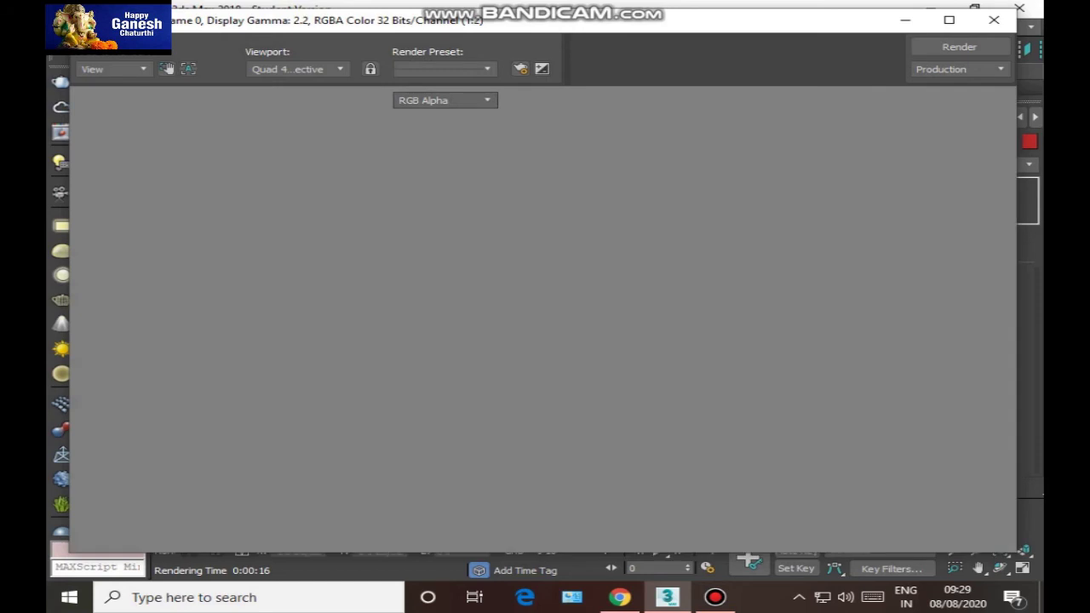
scroll(484, 306, "up", 1)
scroll(542, 332, "down", 1)
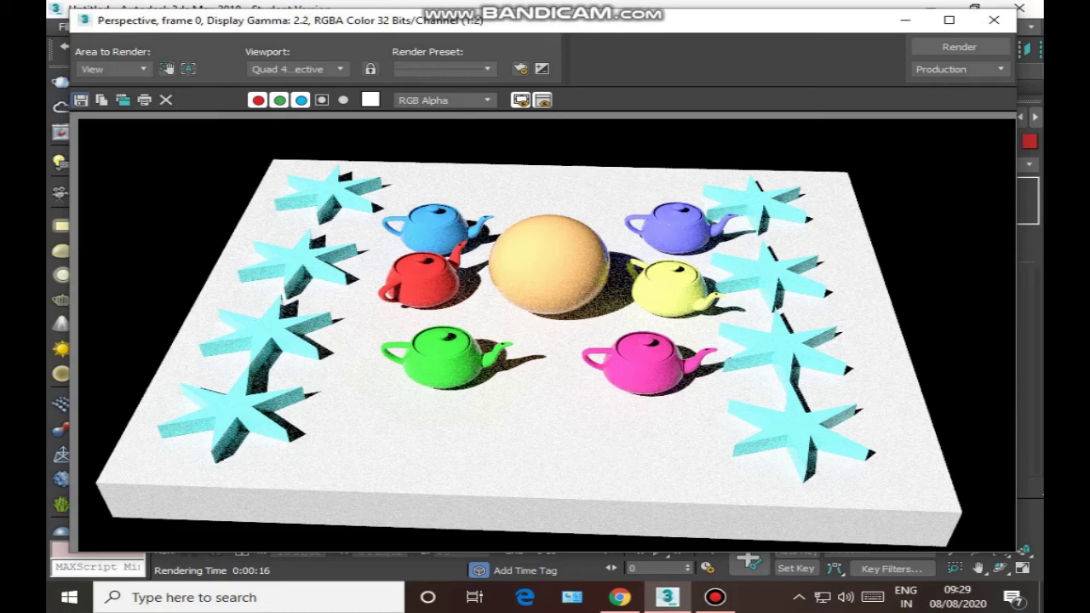
Start saving the rendered image to the Desktop with JPEG as the file format.
left_click(81, 101)
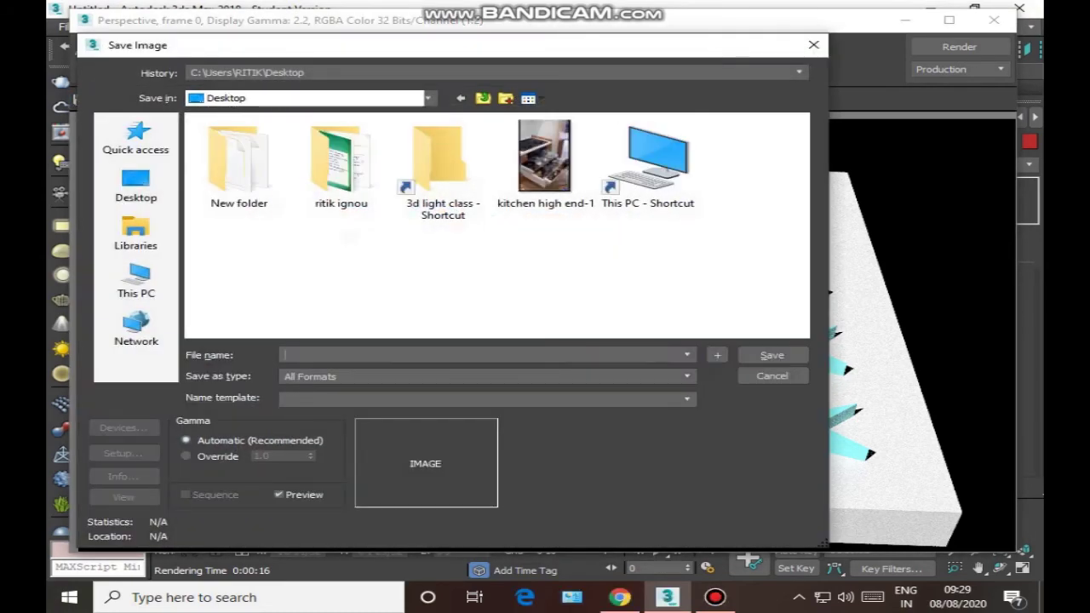
left_click(485, 377)
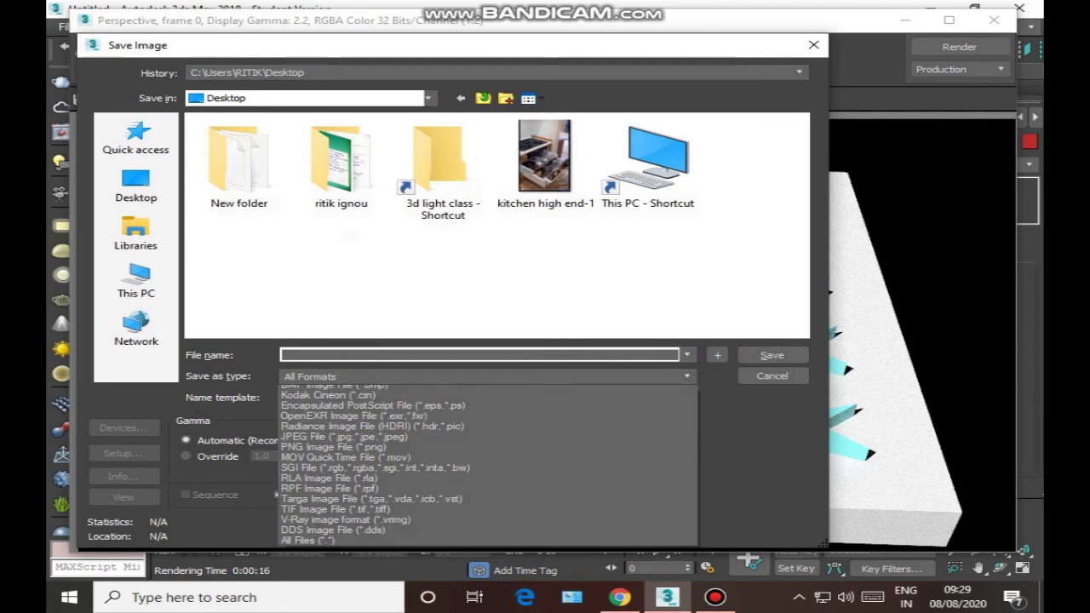
left_click(344, 464)
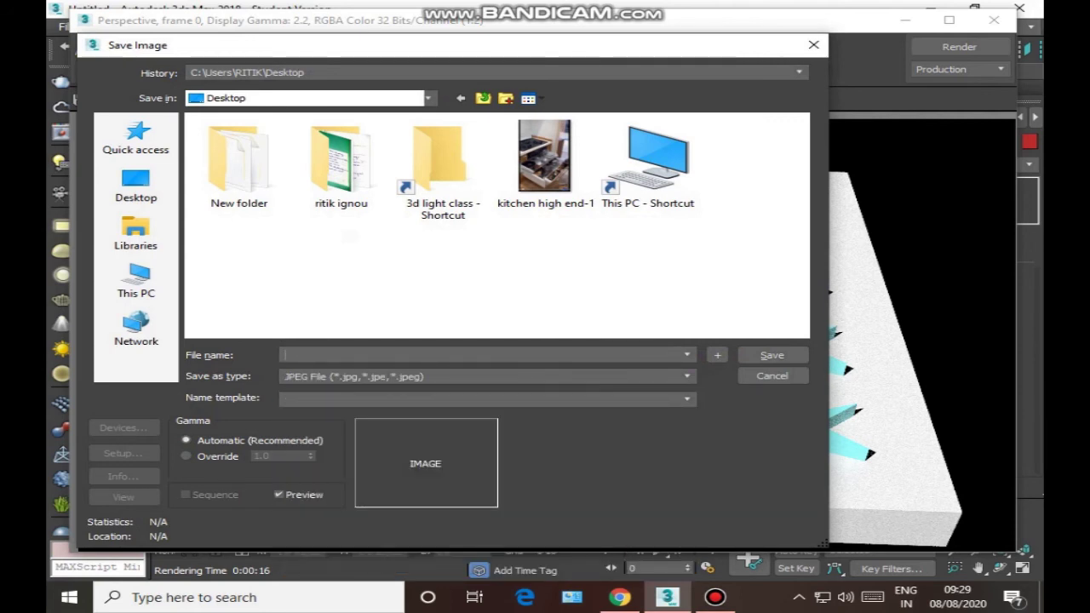
type("sessi")
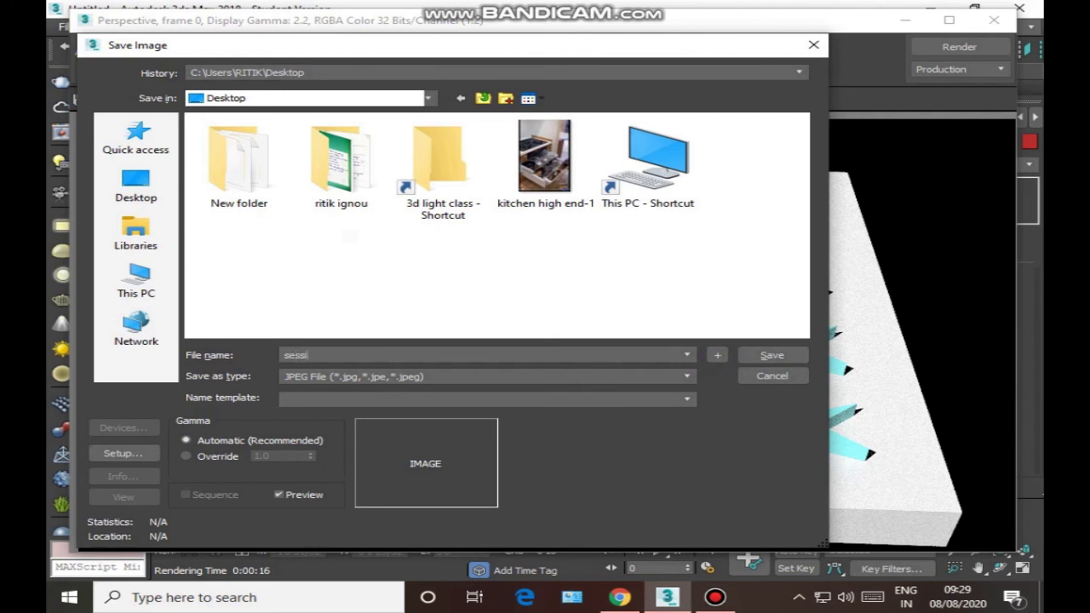
type("on")
key("BackSpace")
key("BackSpace")
key("BackSpace")
key("BackSpace")
key("BackSpace")
key("BackSpace")
key("BackSpace")
Name the image file class-1 and save it as a JPEG.
type("class-")
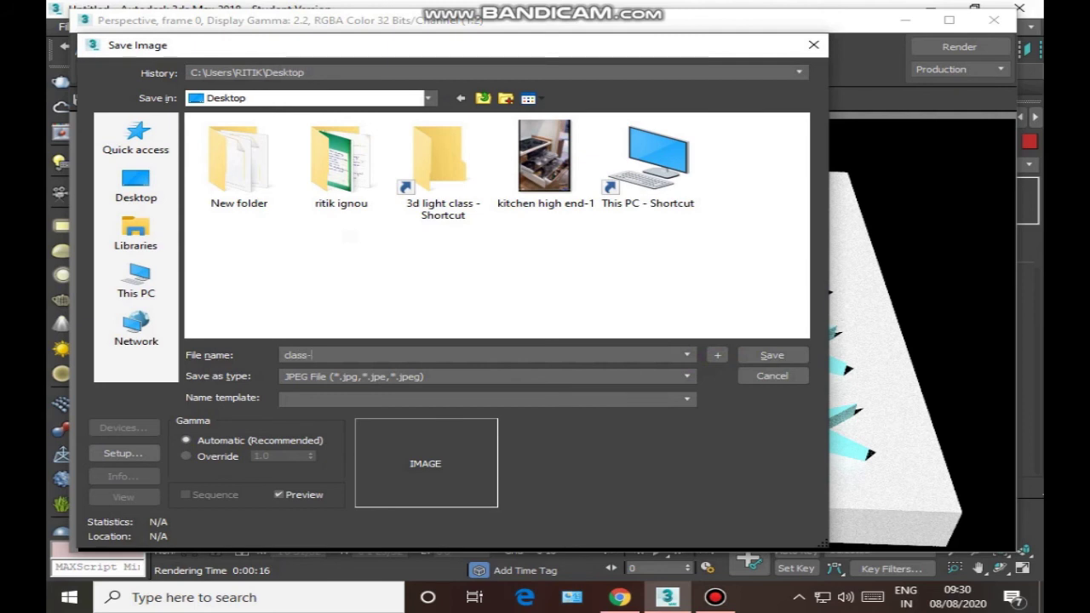
type("2")
key("BackSpace")
type("1")
key("Return")
key("Return")
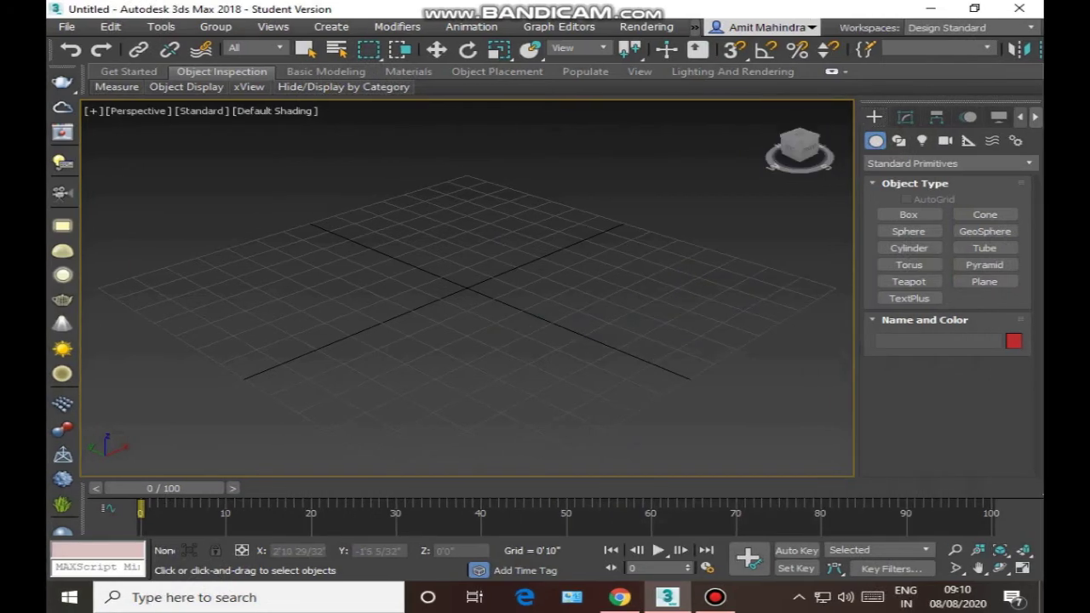
scroll(374, 273, "down", 3)
scroll(374, 273, "up", 5)
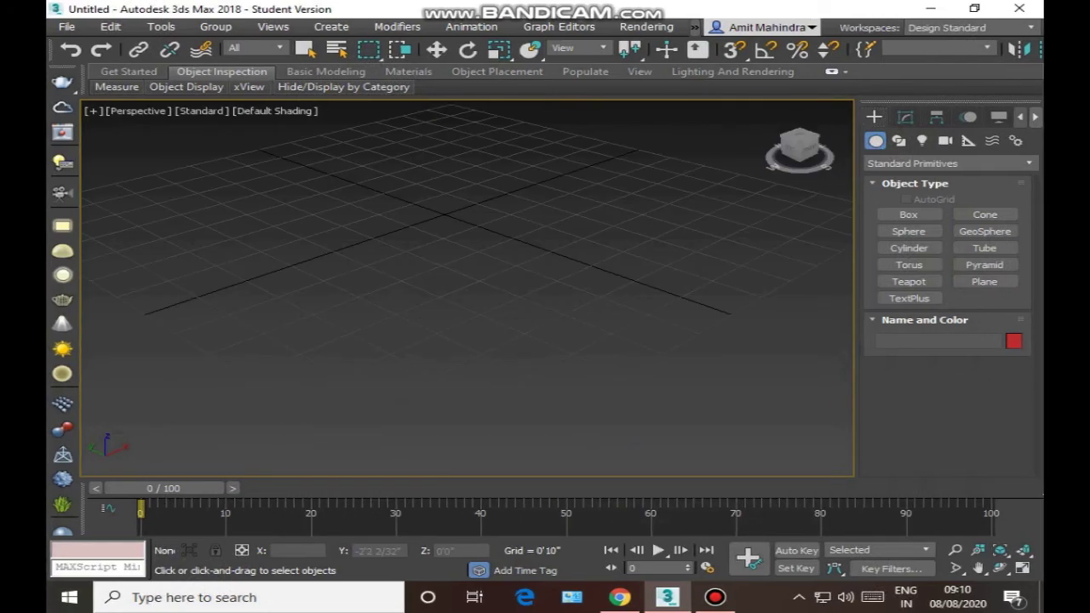
scroll(375, 273, "down", 3)
scroll(469, 290, "up", 5)
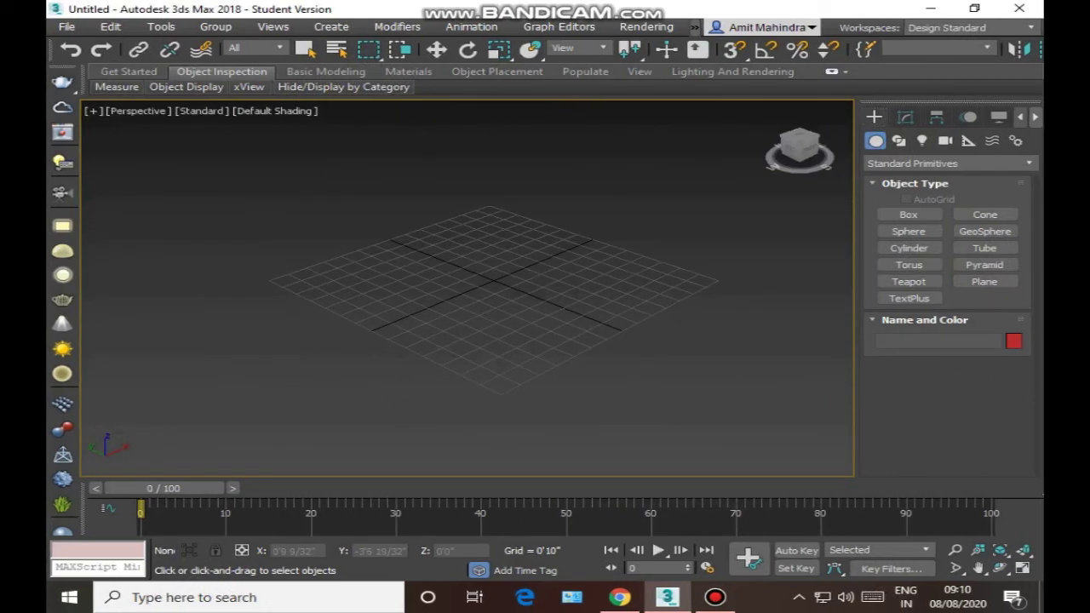
scroll(468, 289, "down", 2)
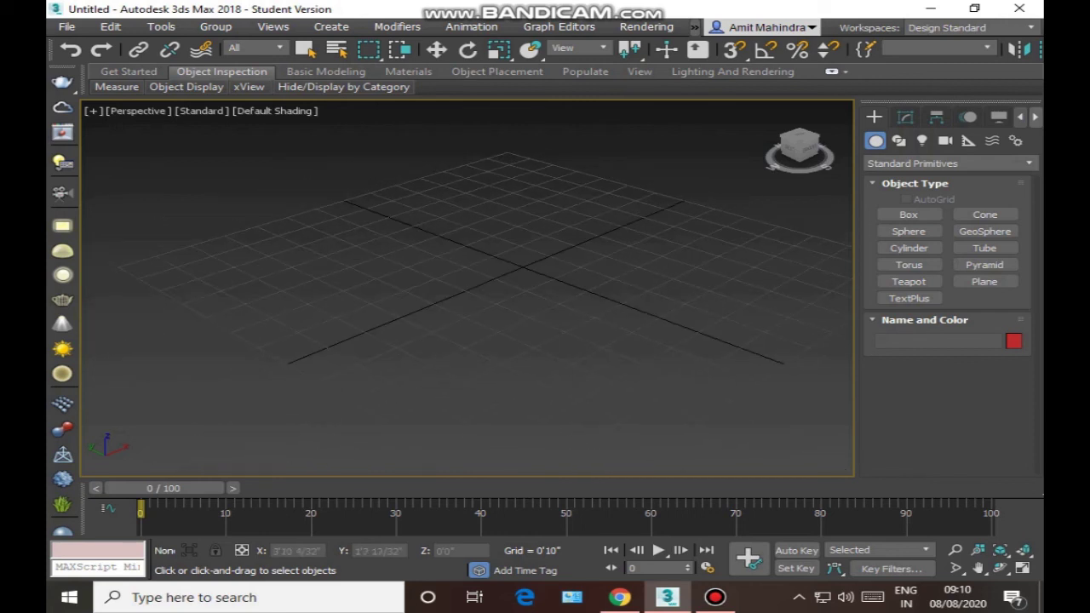
scroll(469, 290, "down", 2)
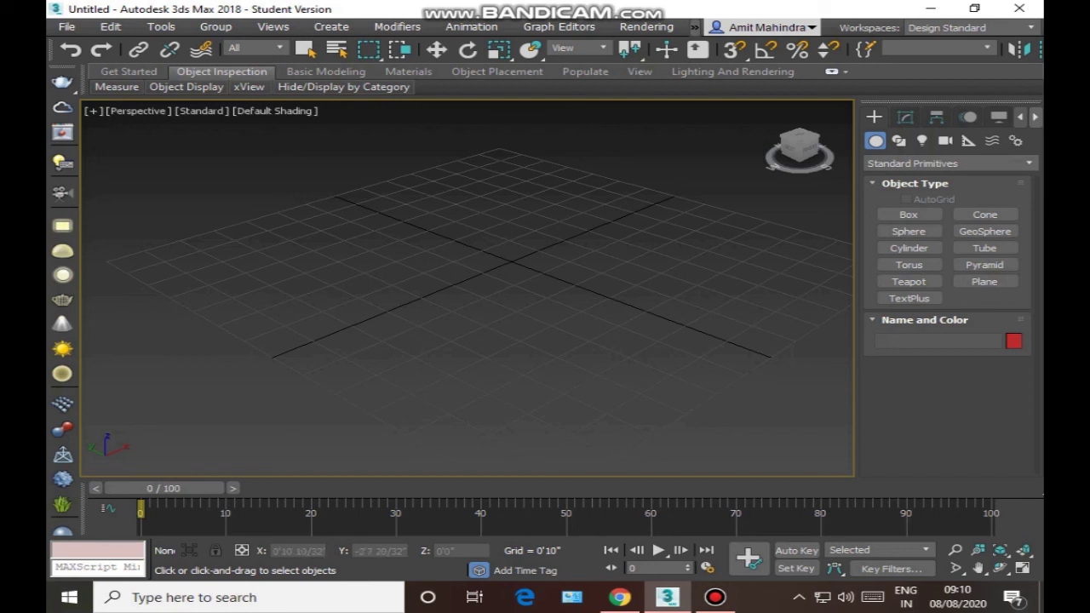
middle_click_drag(487, 261, 485, 291)
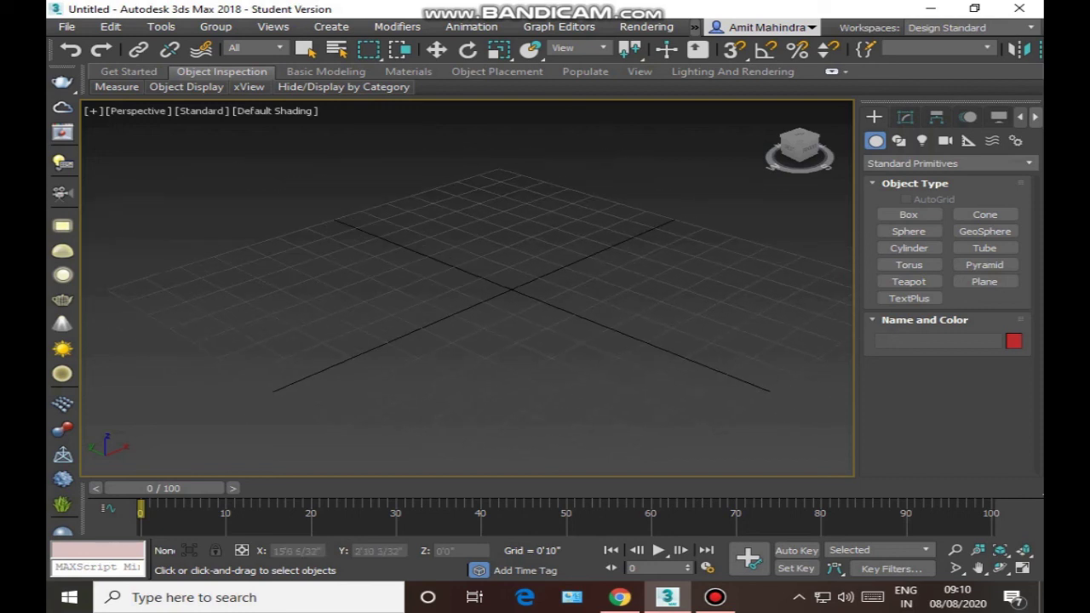